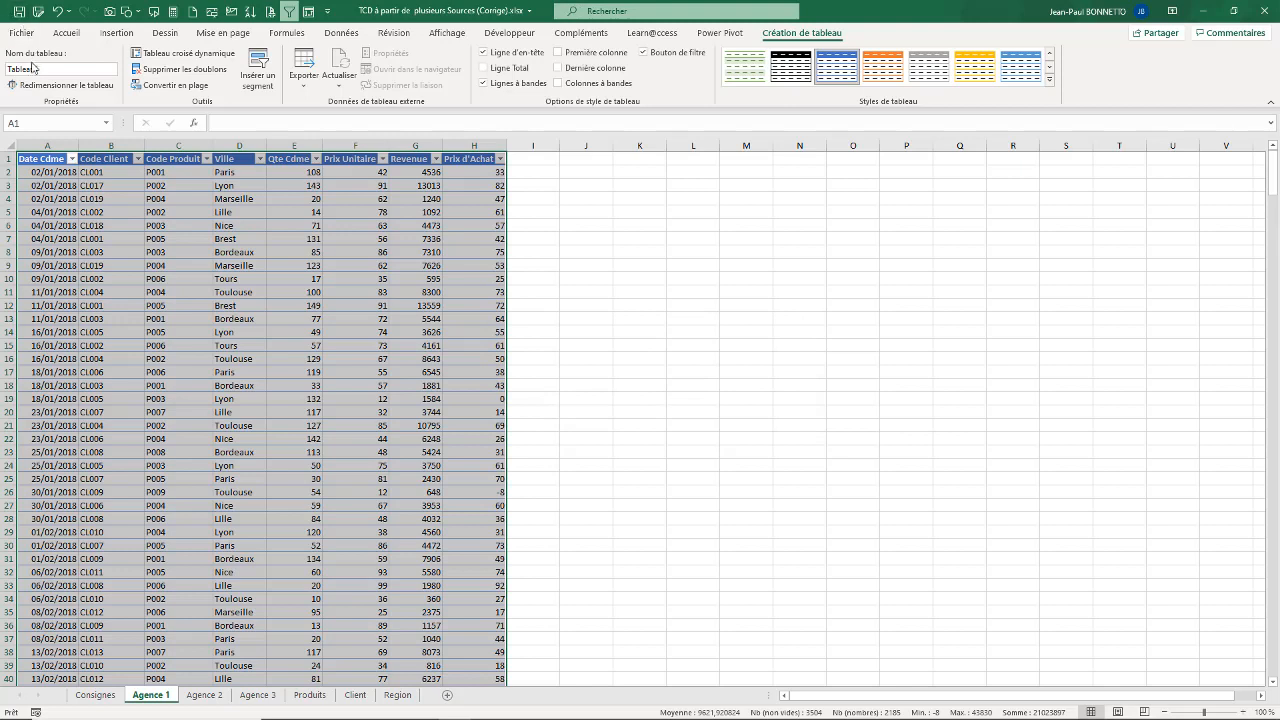
Step: Name the table on the Agence 1 sheet Agence1
left_click(57, 66)
type("T")
type("gence1")
left_click(110, 226)
left_click(100, 428)
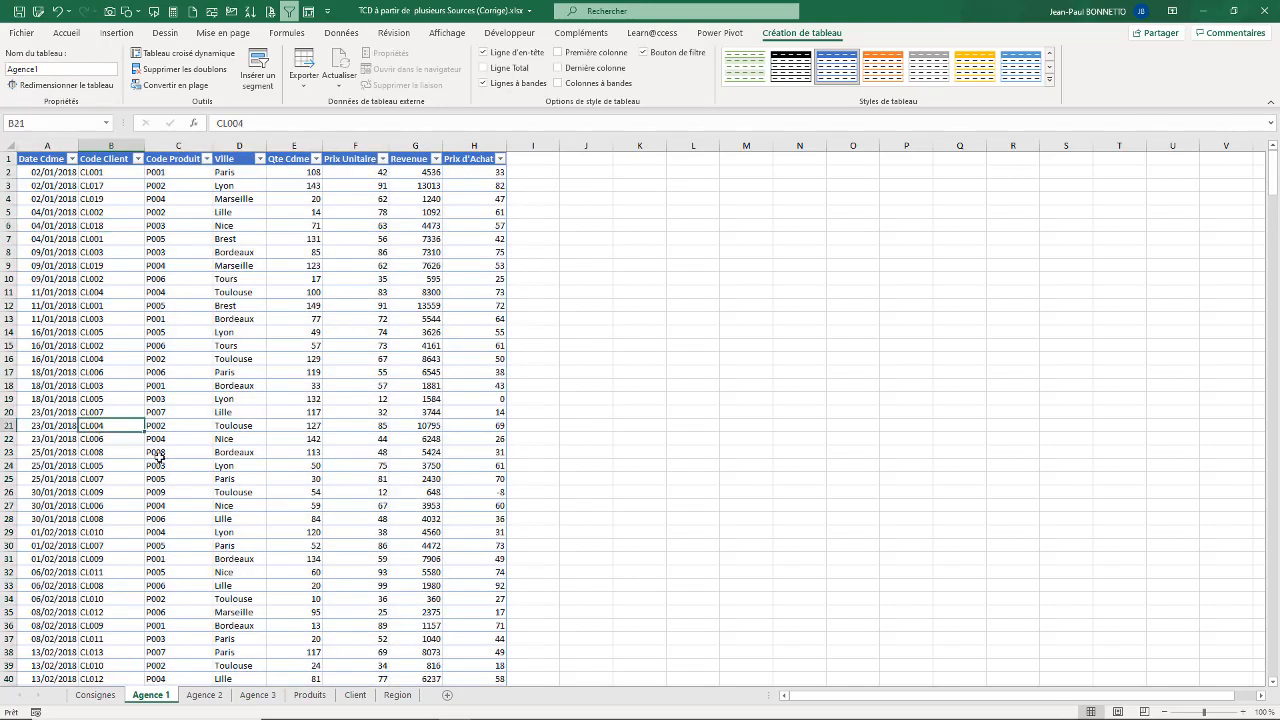
Step: Convert the order data on the Agence 2 sheet into a table using the blue Clair style with a solid header row
left_click(205, 695)
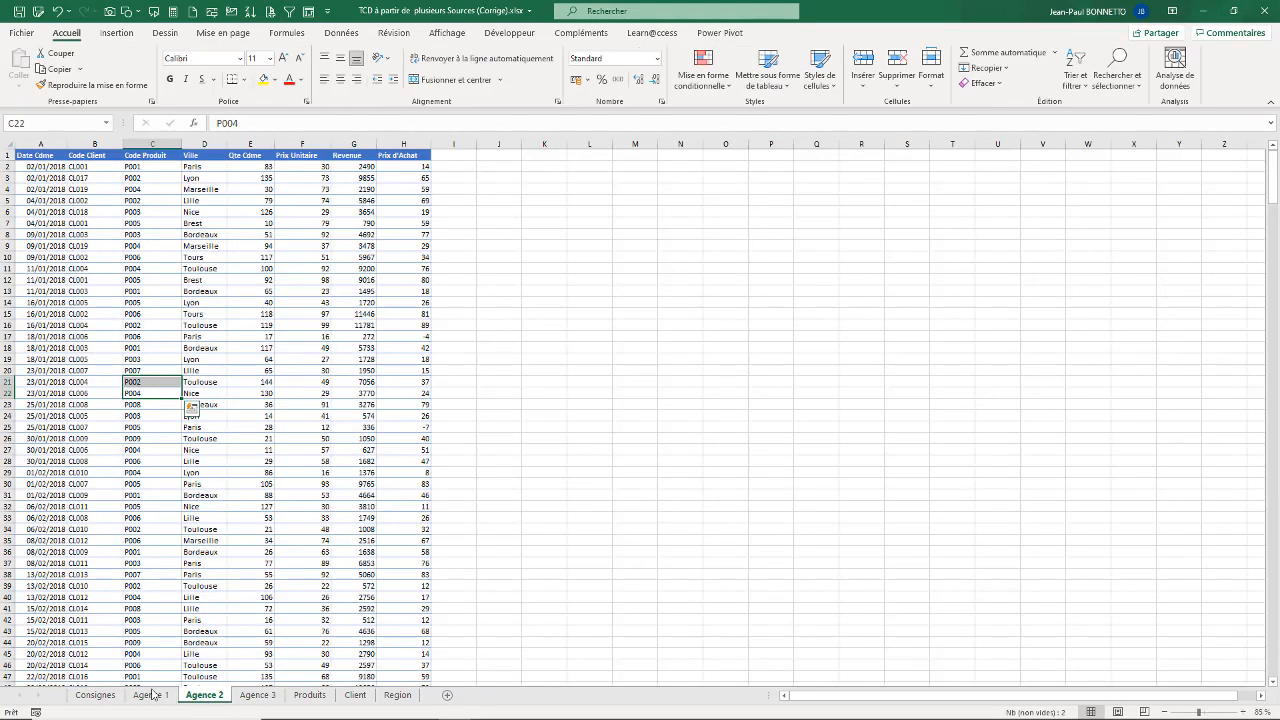
left_click(138, 324)
scroll(140, 313, "up", 3, "ctrl")
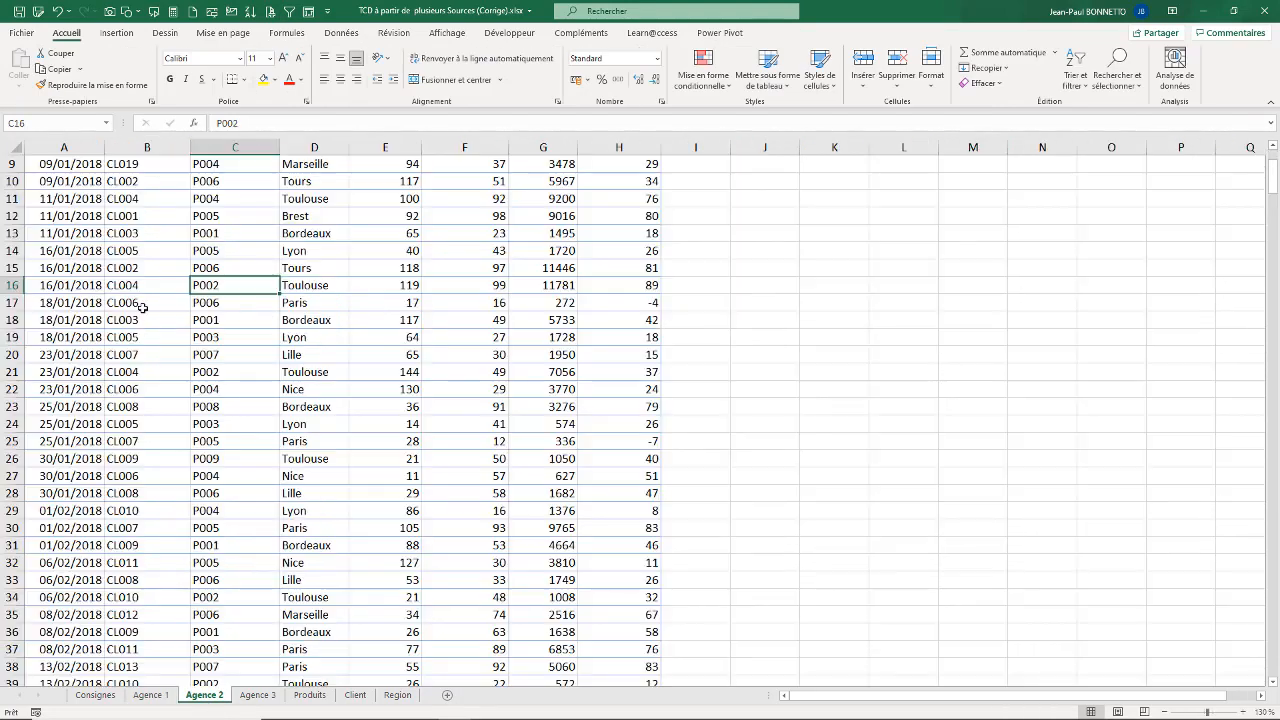
scroll(190, 280, "up", 3)
left_click(209, 236)
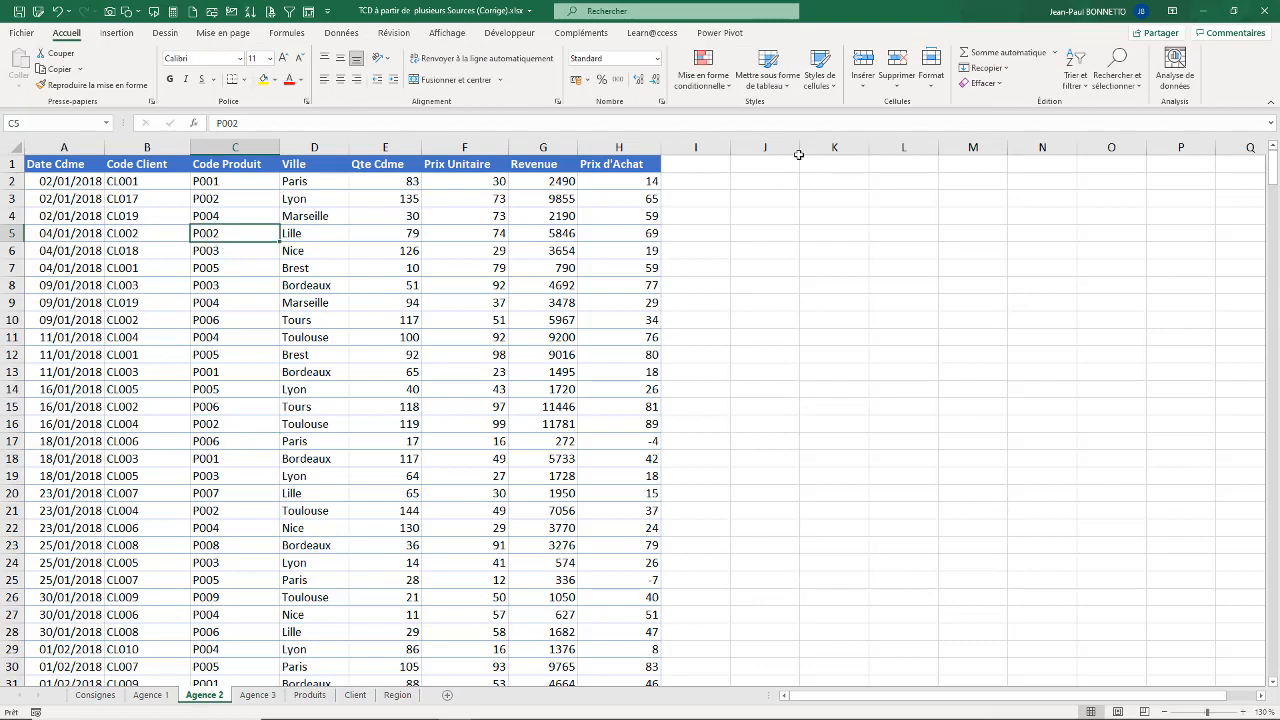
left_click(768, 80)
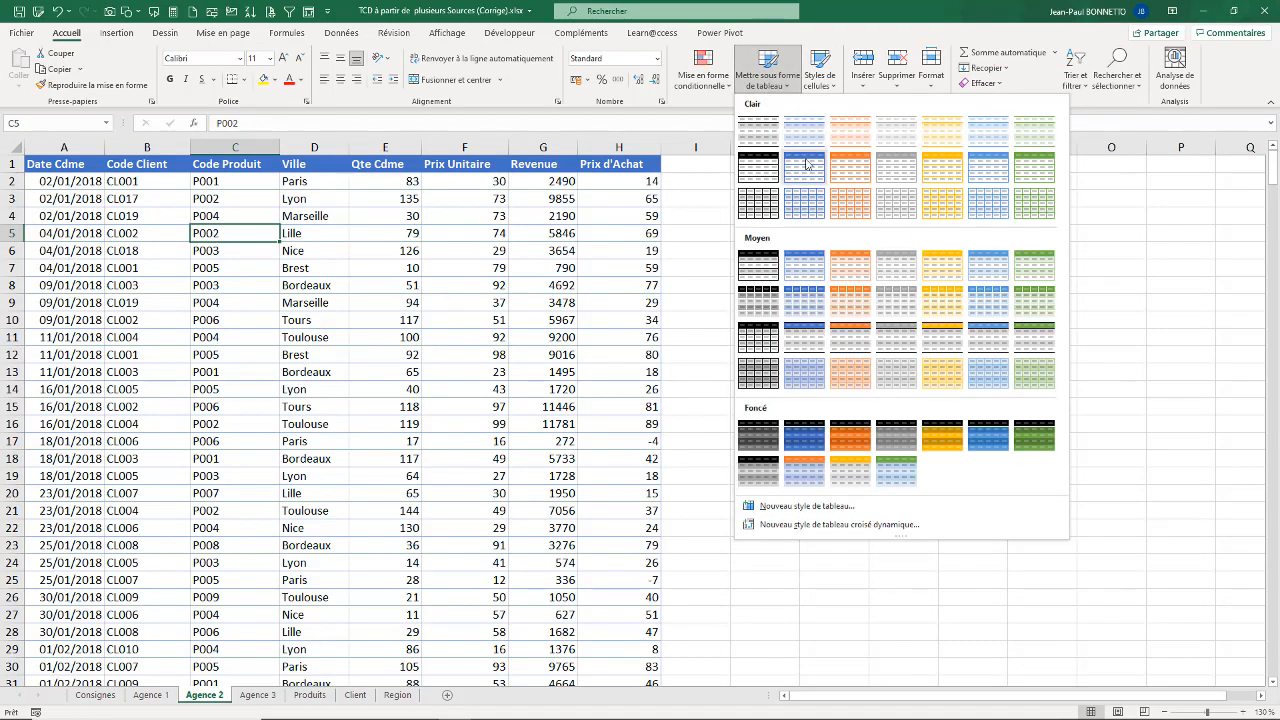
left_click(804, 170)
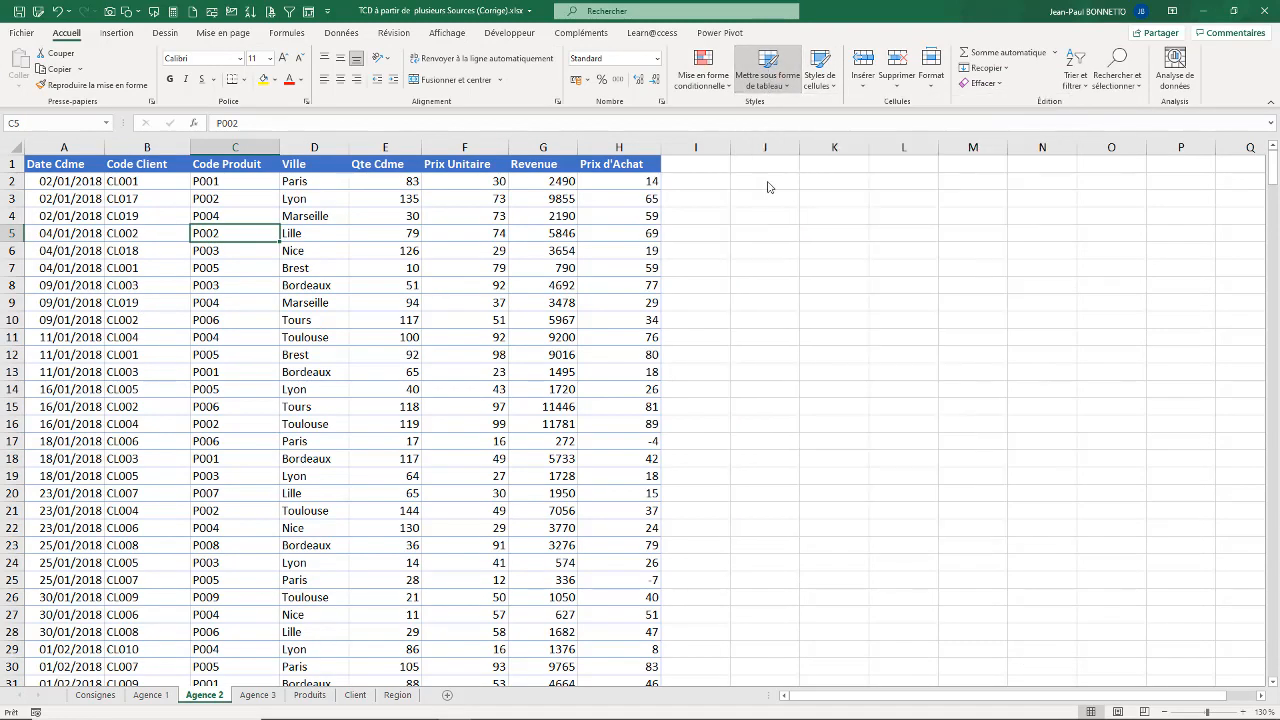
left_click(234, 315)
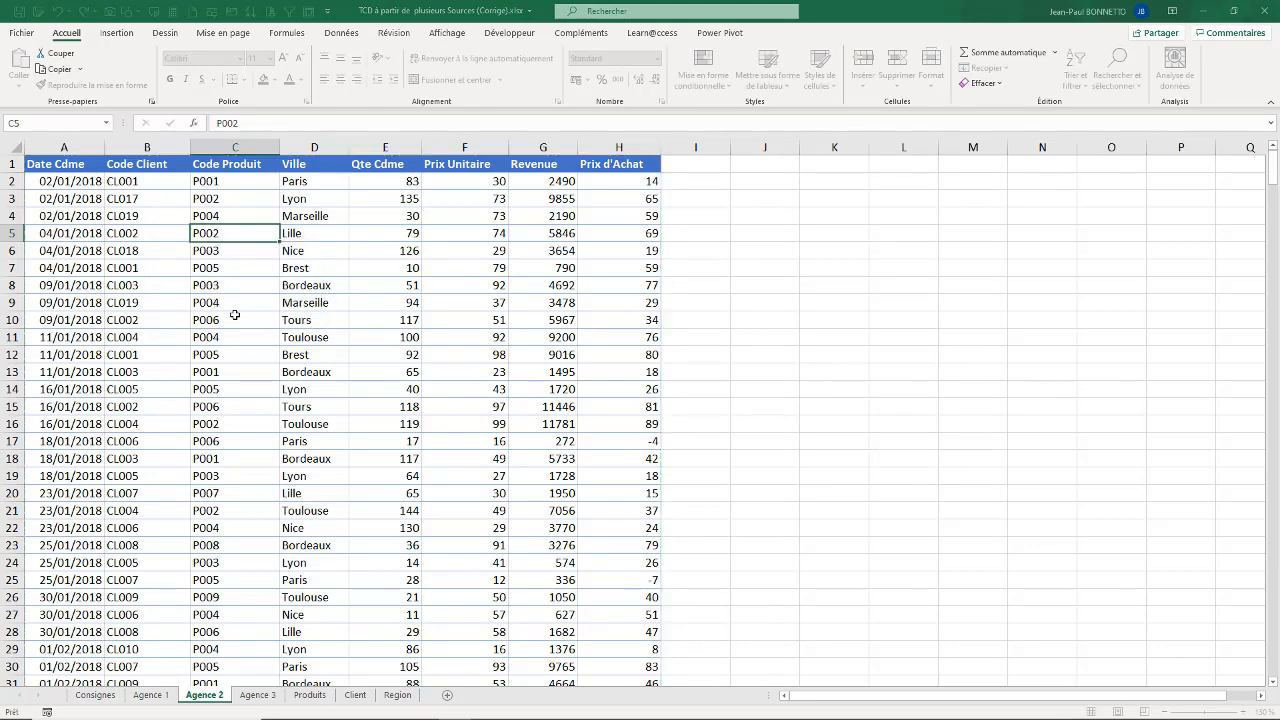
Step: Name the table on the Agence 2 sheet Agence2
left_click(50, 68)
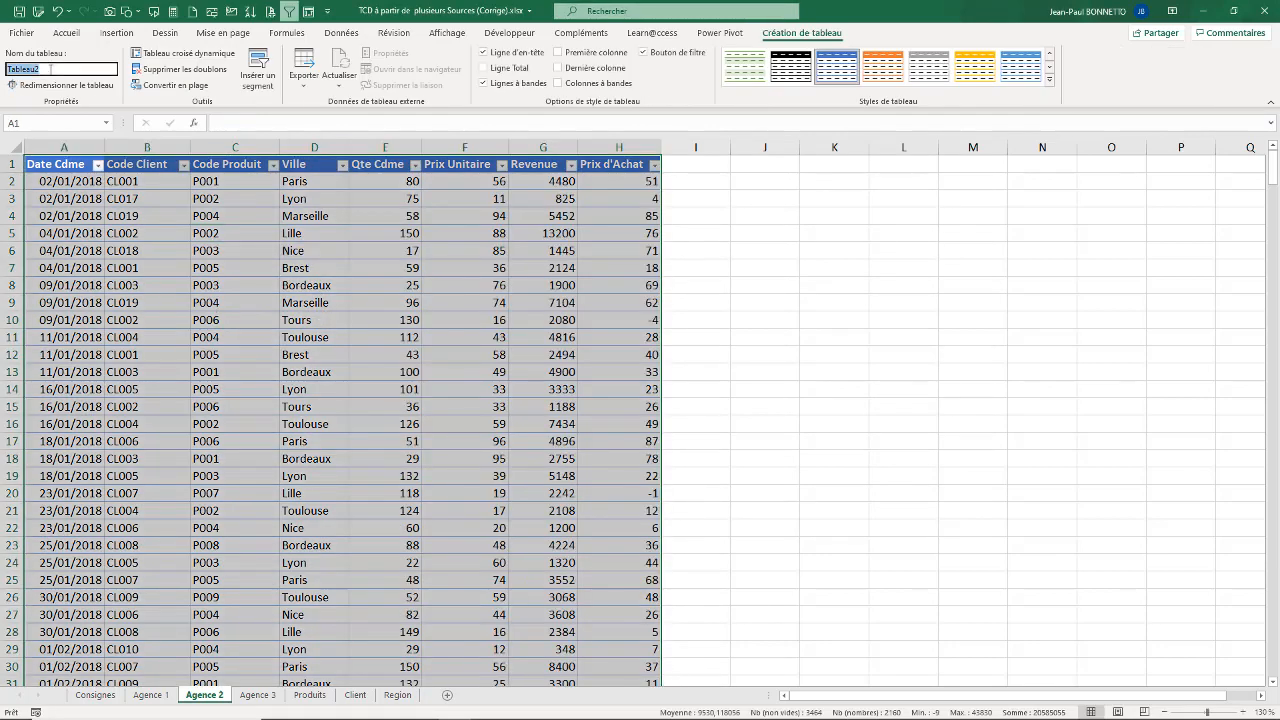
type("Agence2")
left_click(131, 234)
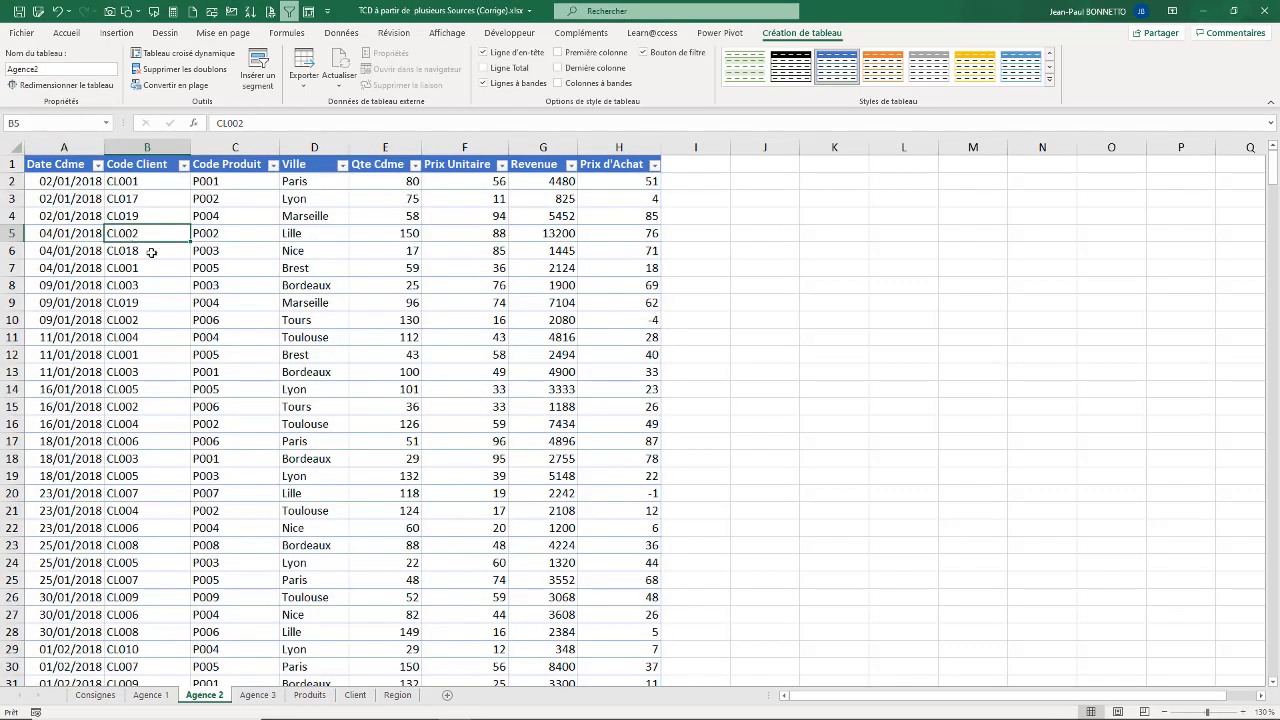
Step: Convert the order data on the Agence 3 sheet into a table using the same blue Clair style
left_click(257, 695)
left_click(99, 267)
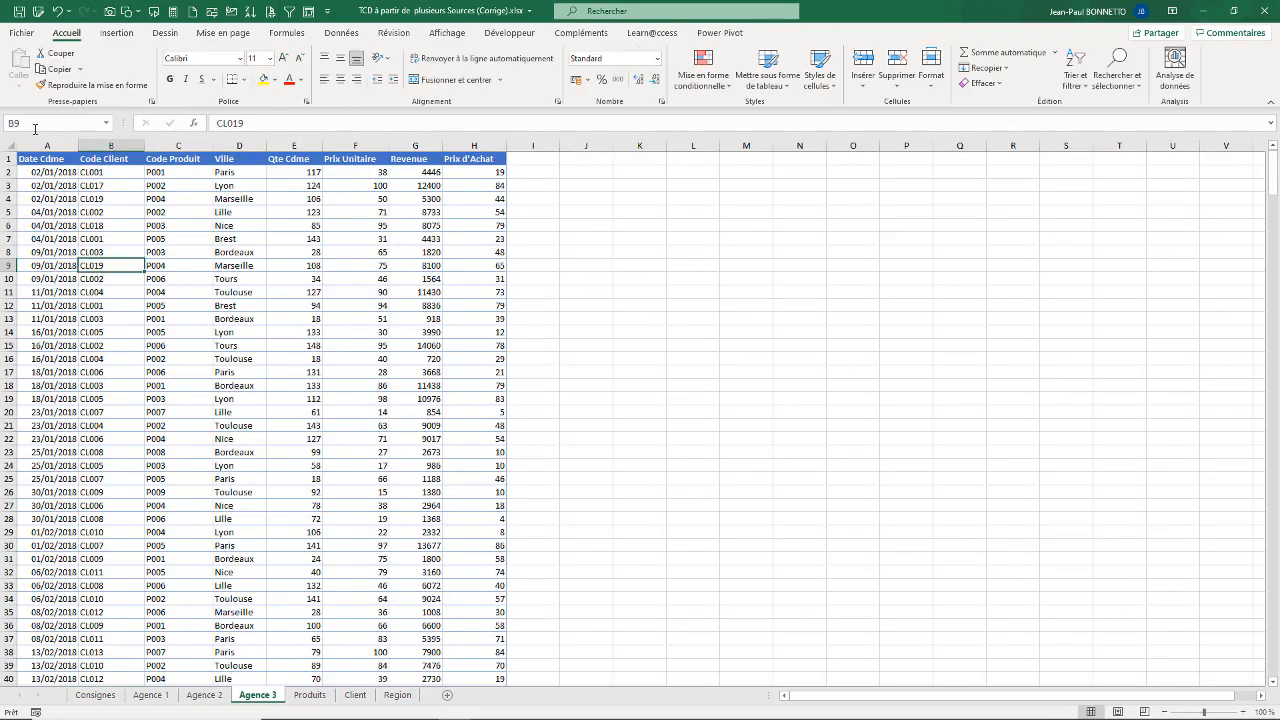
left_click(768, 75)
left_click(813, 172)
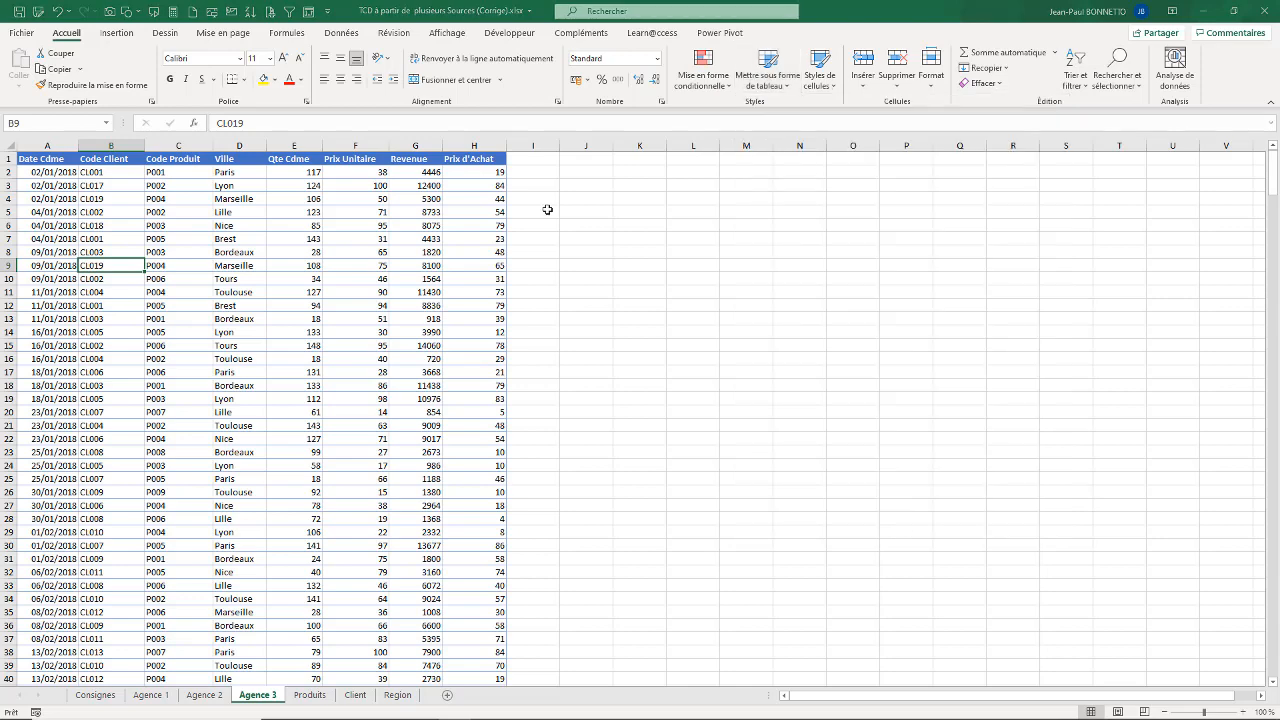
left_click(238, 316)
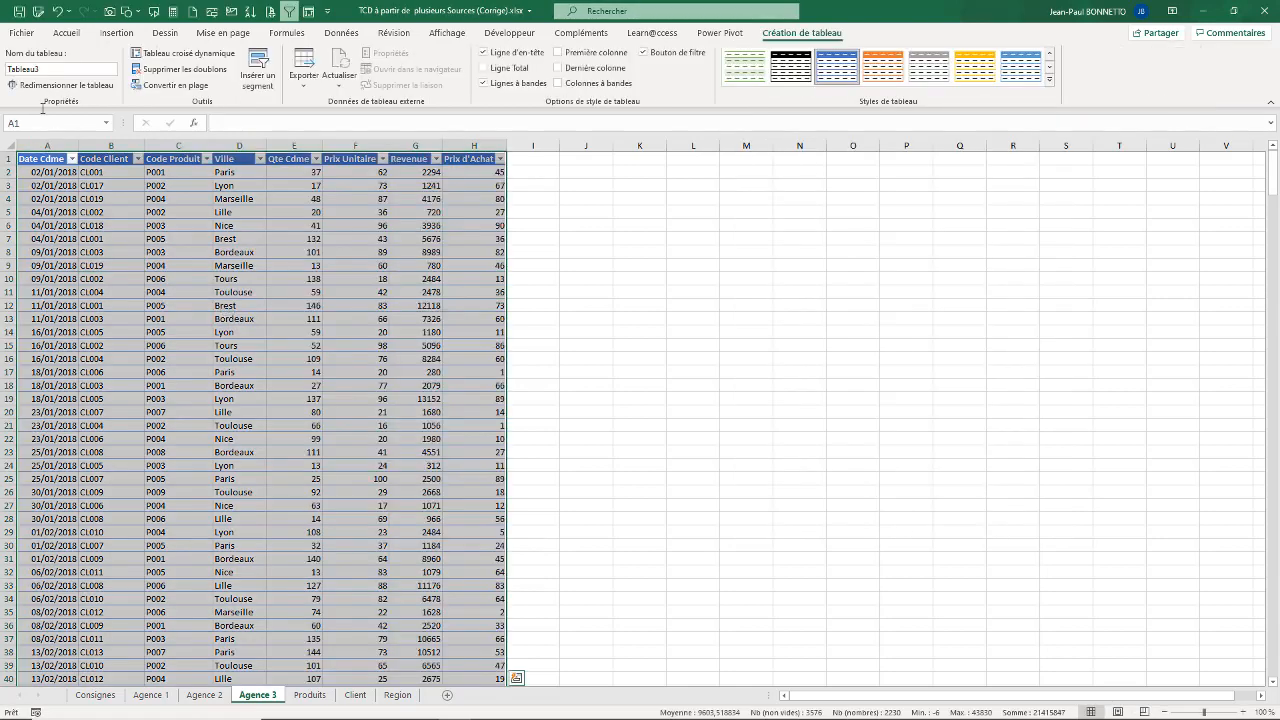
Step: Name the table on the Agence 3 sheet Agence3
left_click(58, 70)
type("Agence3")
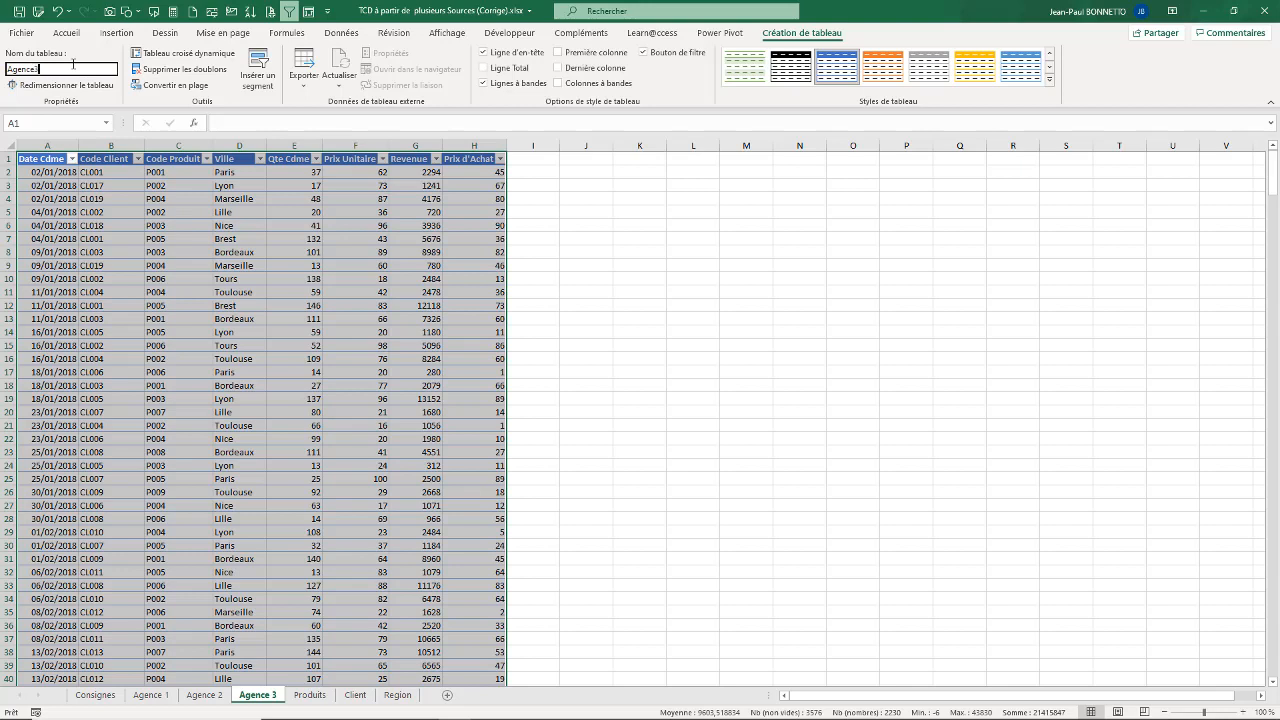
left_click(186, 226)
left_click(174, 213)
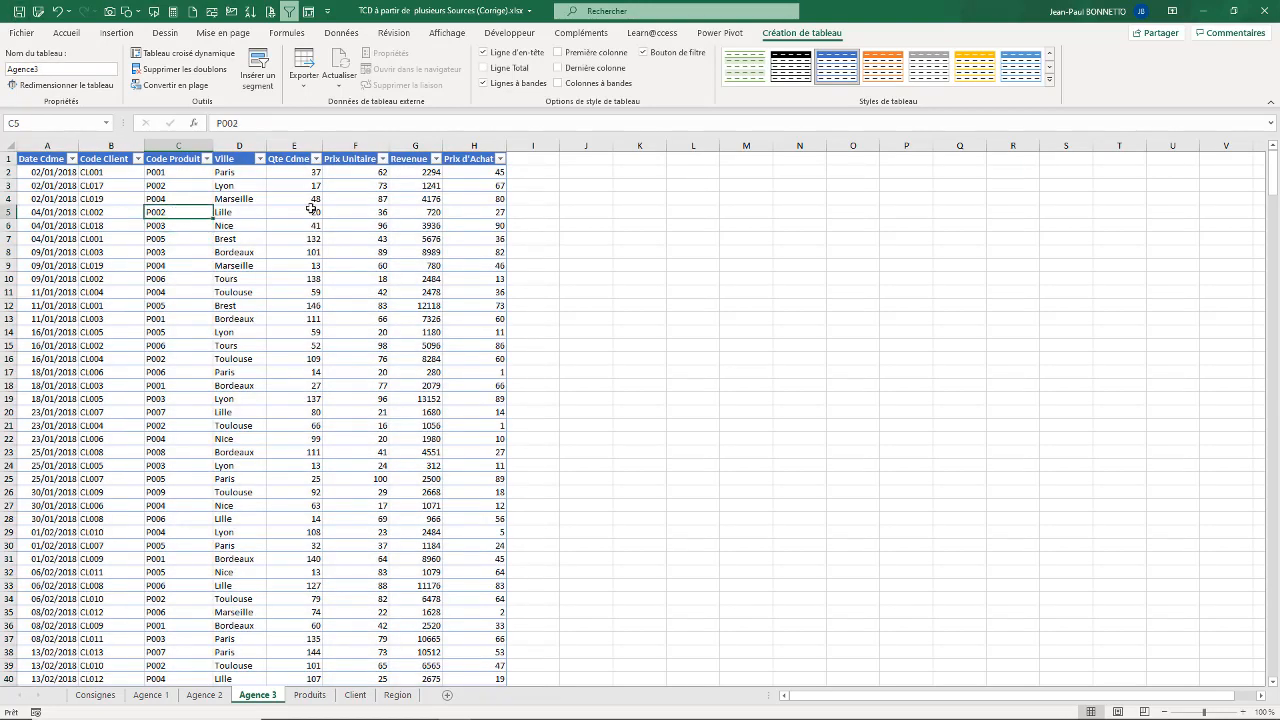
Step: Examine the lookup lists on the Produits, Client and Region sheets and how they relate to the agency orders
left_click(310, 695)
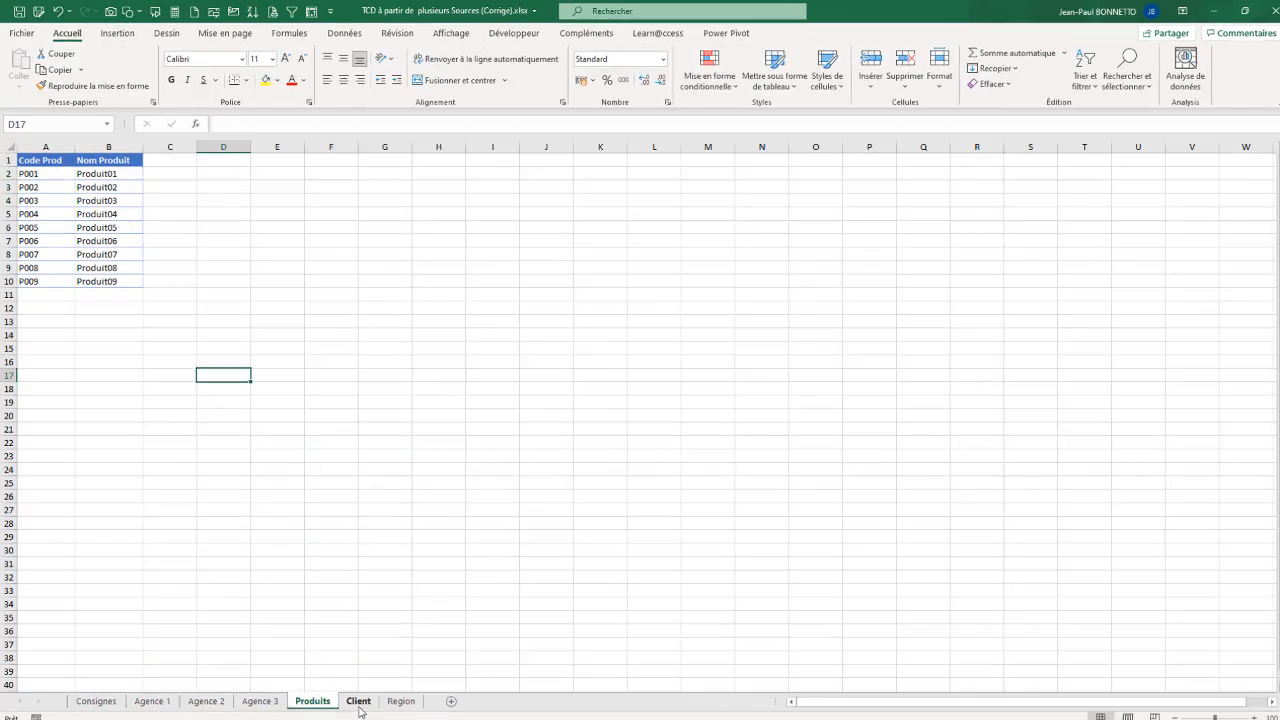
left_click(355, 695)
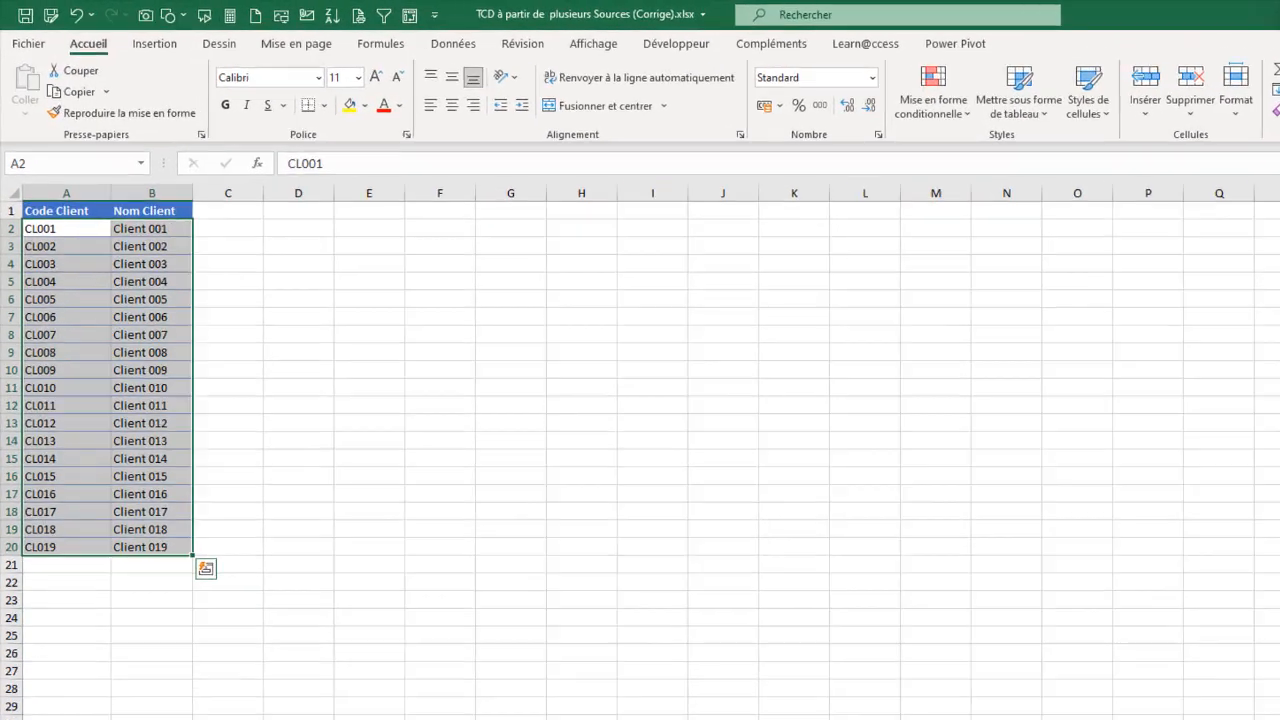
left_click(257, 695)
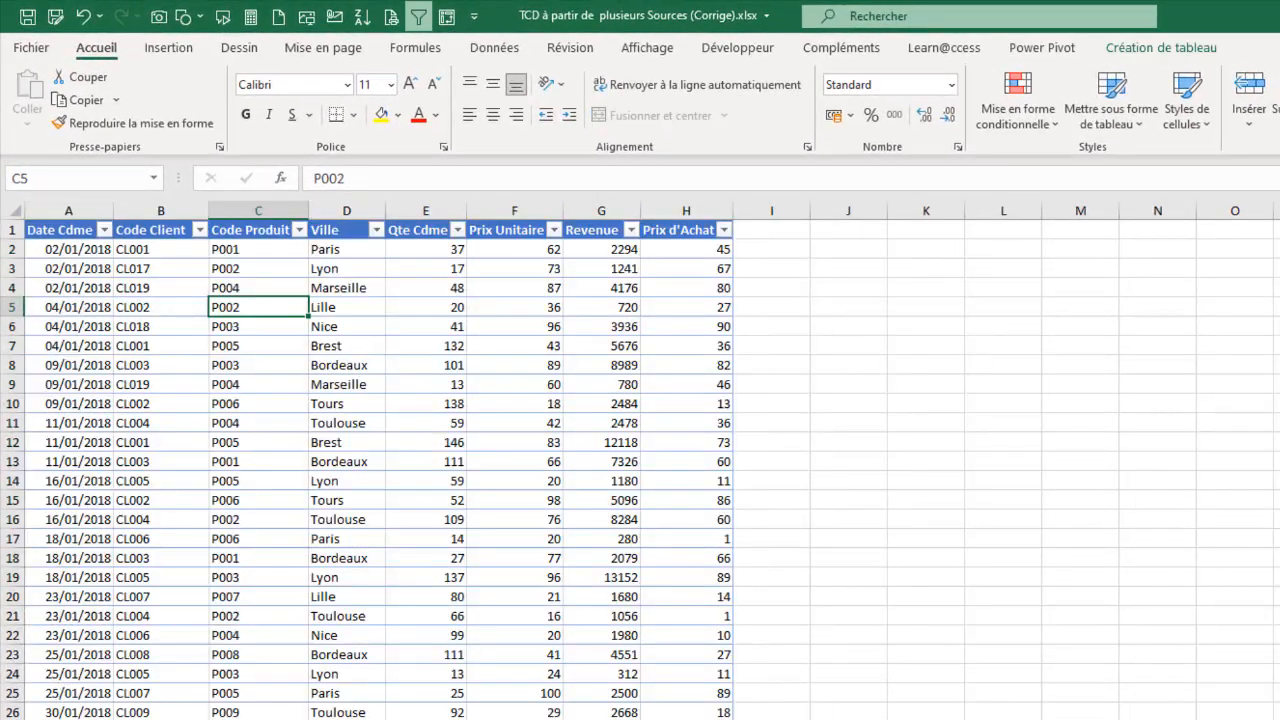
key("ctrl+Page_Down")
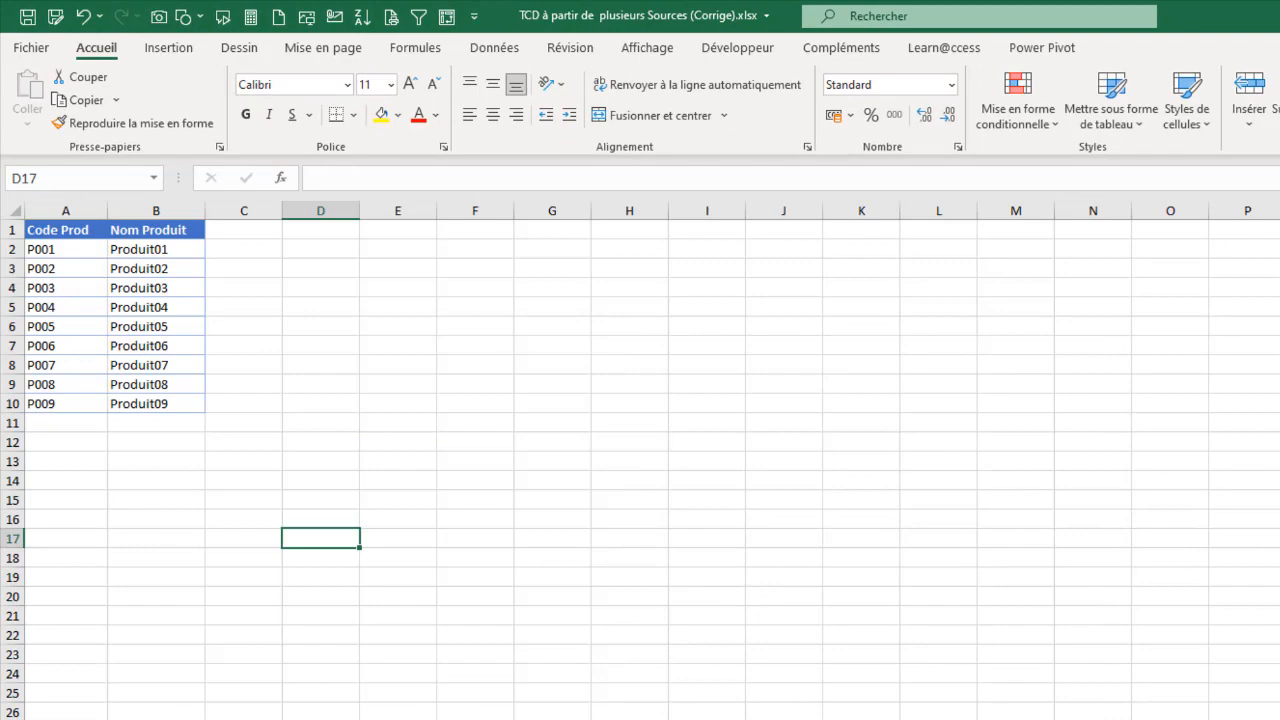
key("ctrl+Page_Down")
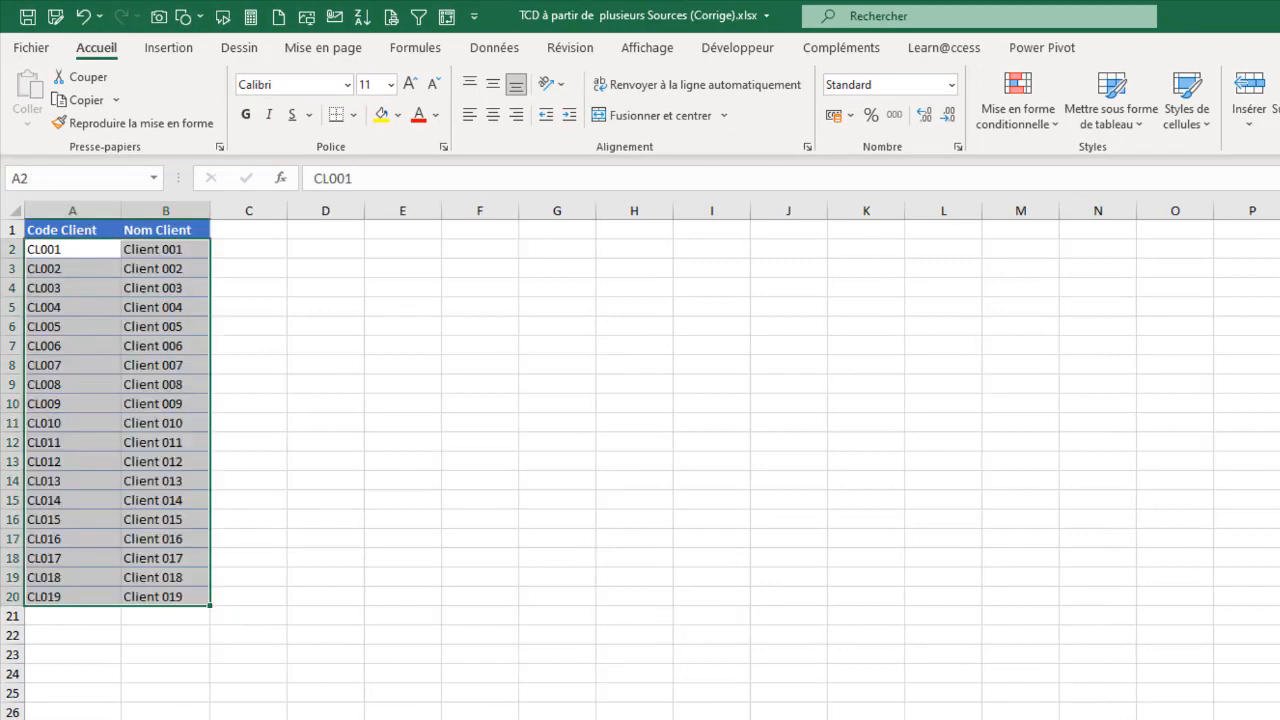
key("ctrl+Page_Down")
key("ctrl+Page_Down")
left_click_drag(140, 252, 155, 461)
left_click_drag(248, 265, 259, 421)
left_click_drag(338, 251, 340, 306)
key("ctrl+Page_Up")
key("ctrl+Page_Up")
key("ctrl+Page_Down")
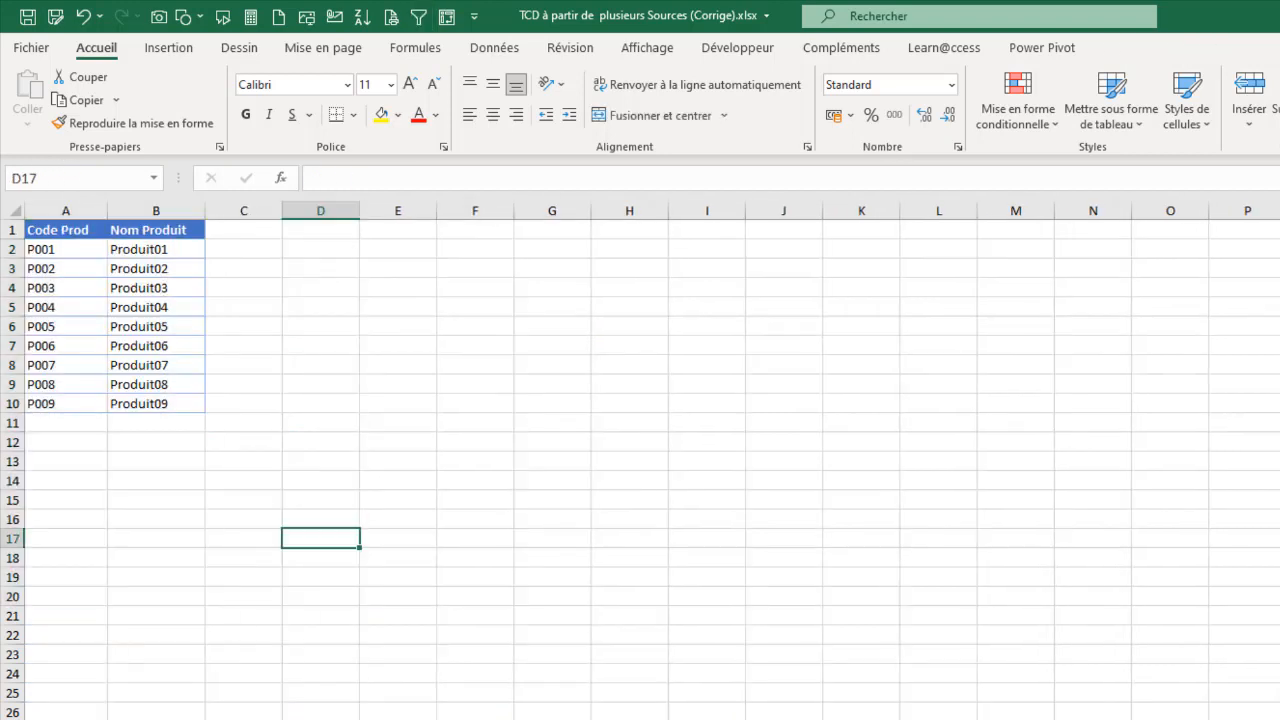
Step: Convert the product list A1:B10 on the Produits sheet into a blue Clair style table with headers
left_click(152, 271)
left_click(66, 255)
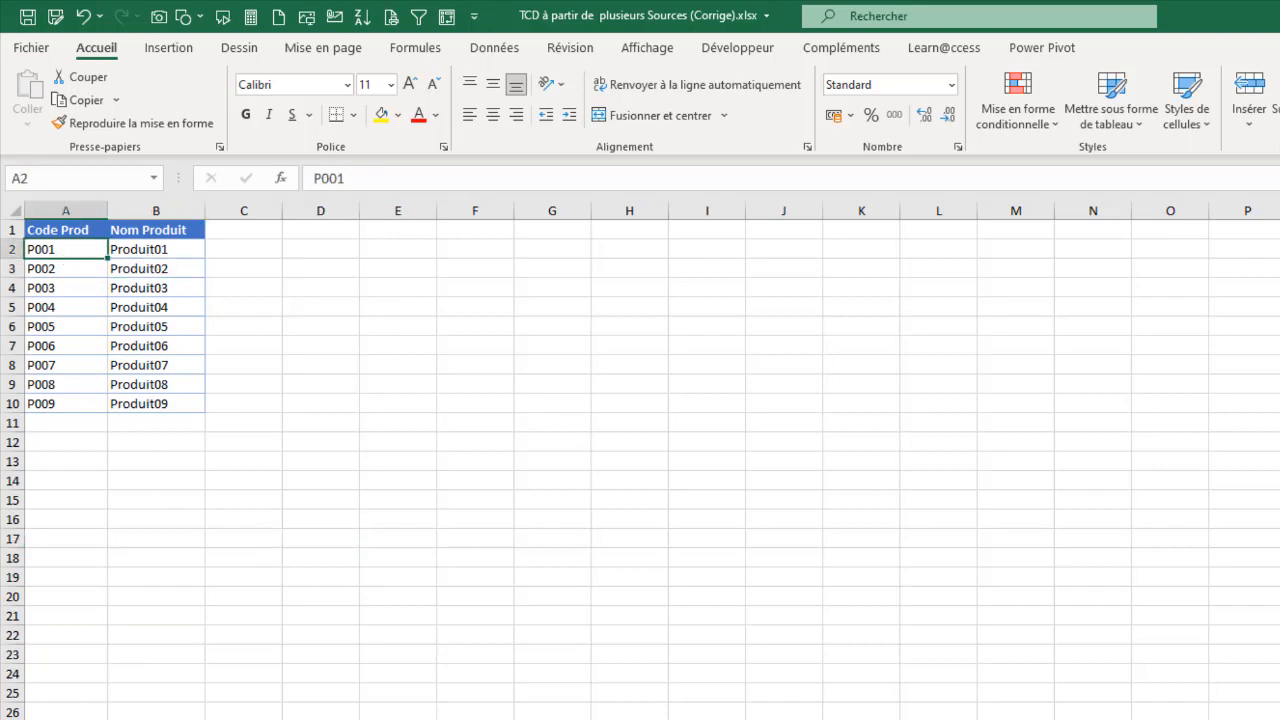
left_click(100, 286)
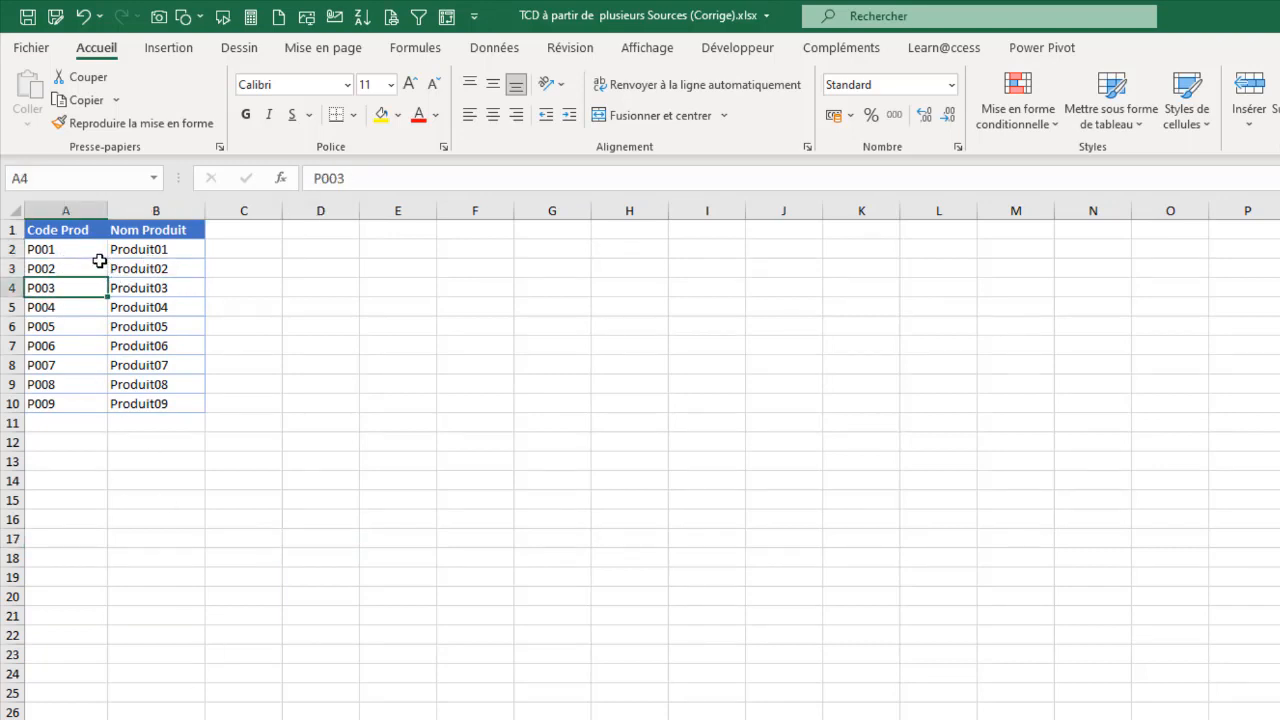
left_click(1111, 120)
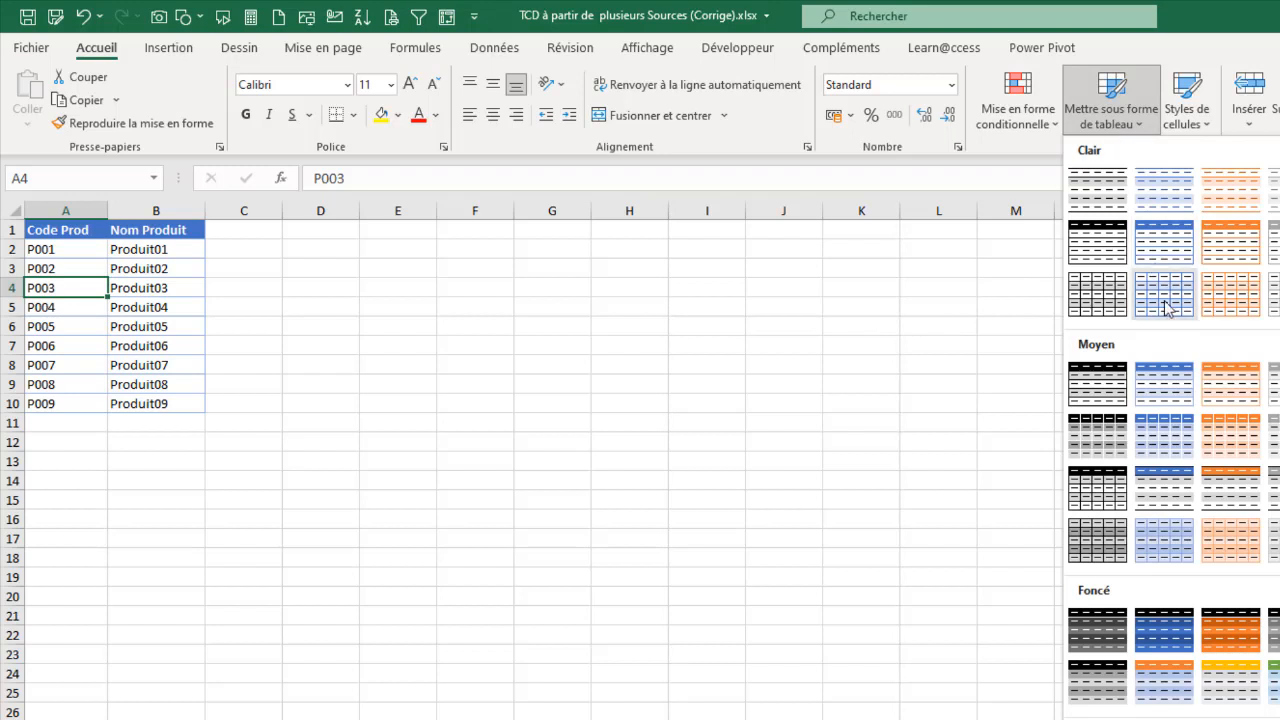
left_click(1166, 244)
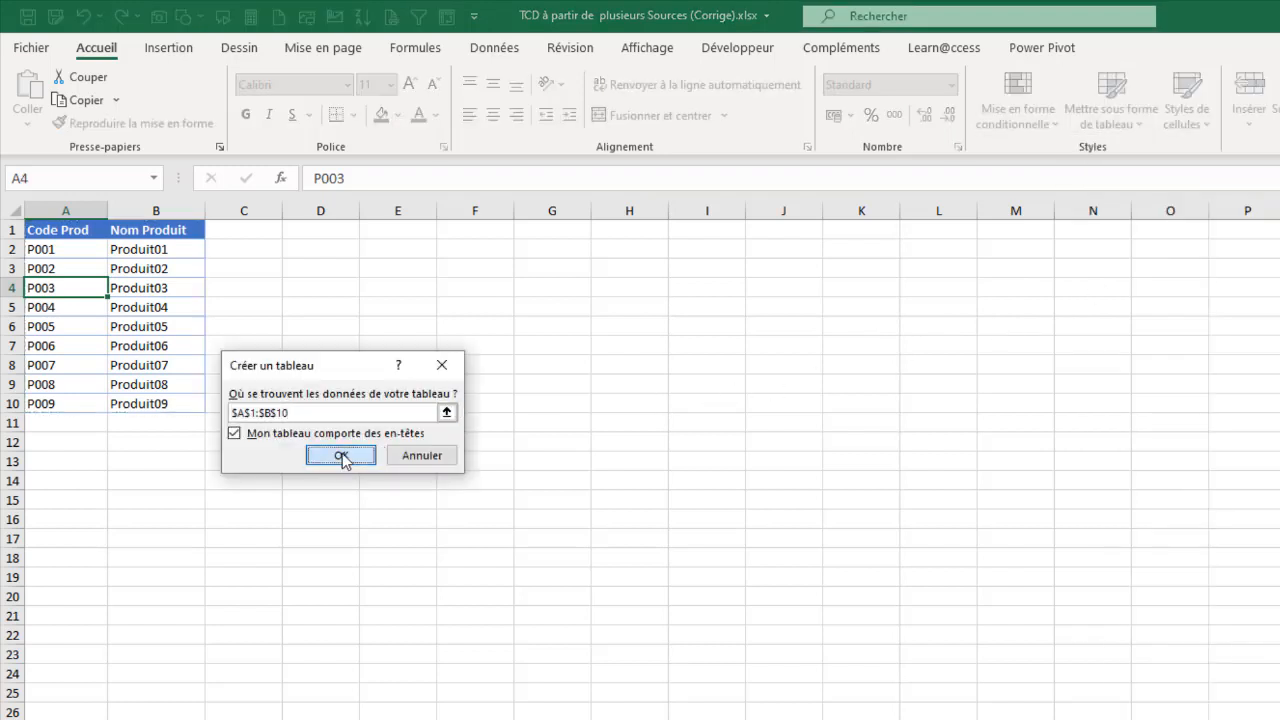
left_click(341, 455)
Step: Name the product table TableProduit and go to the Client sheet
left_click(91, 100)
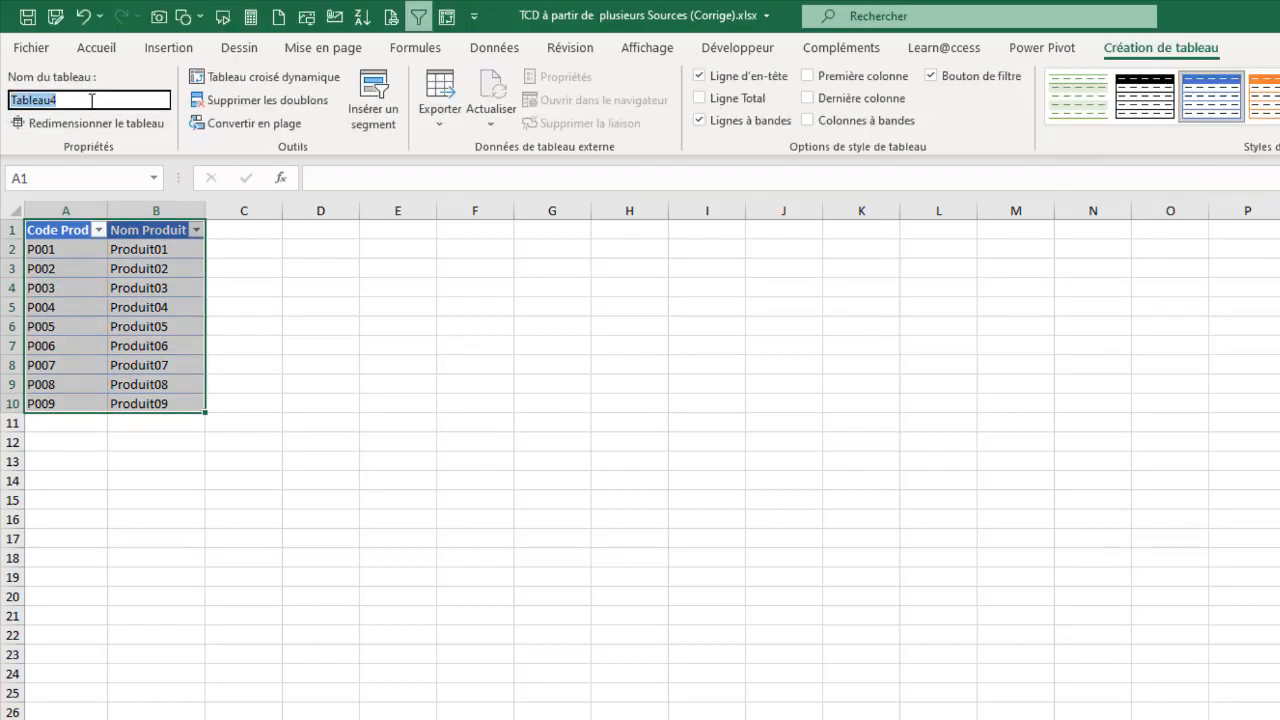
type("TablePorduit")
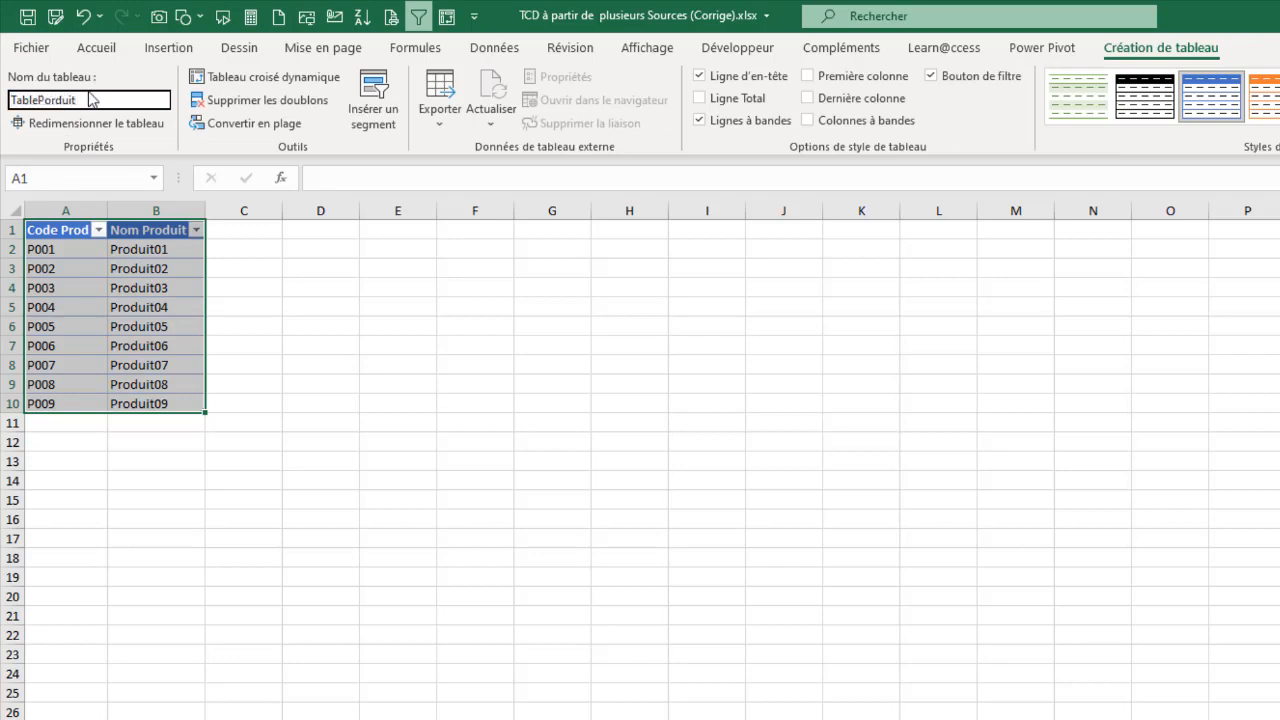
key("BackSpace")
key("BackSpace")
key("BackSpace")
type("rodui")
left_click_drag(116, 322, 114, 309)
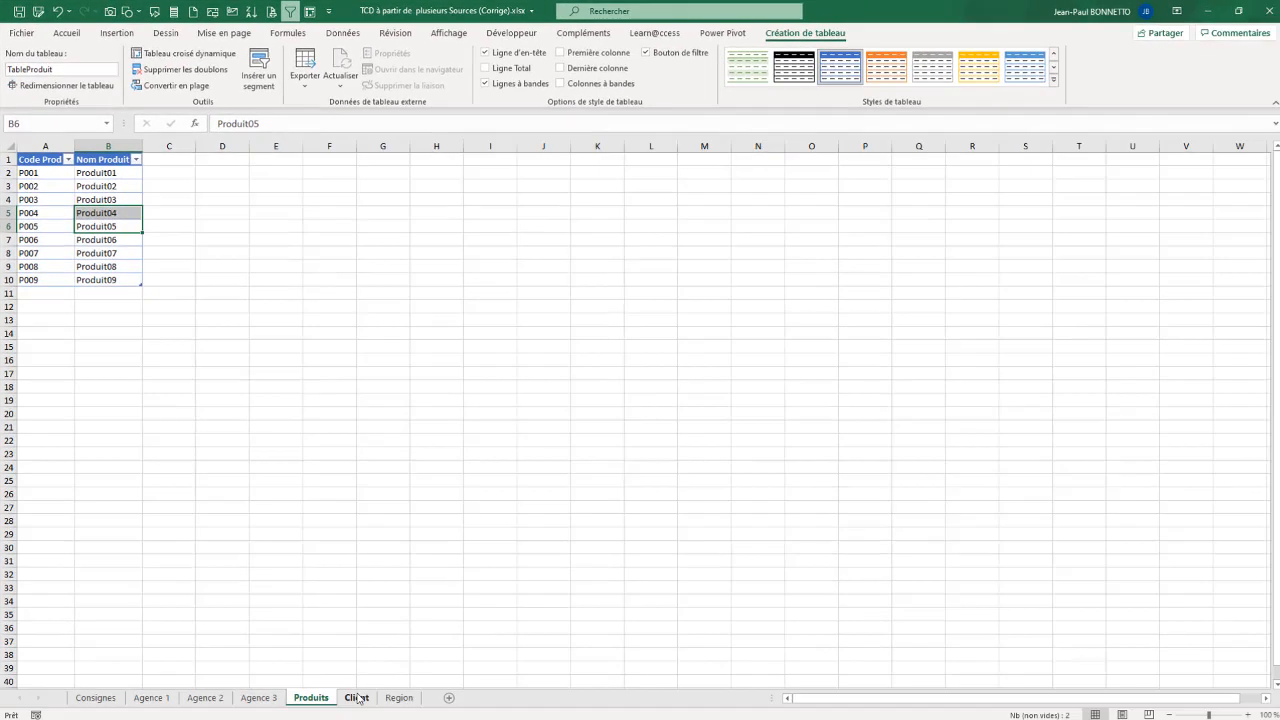
key("ctrl+Page_Down")
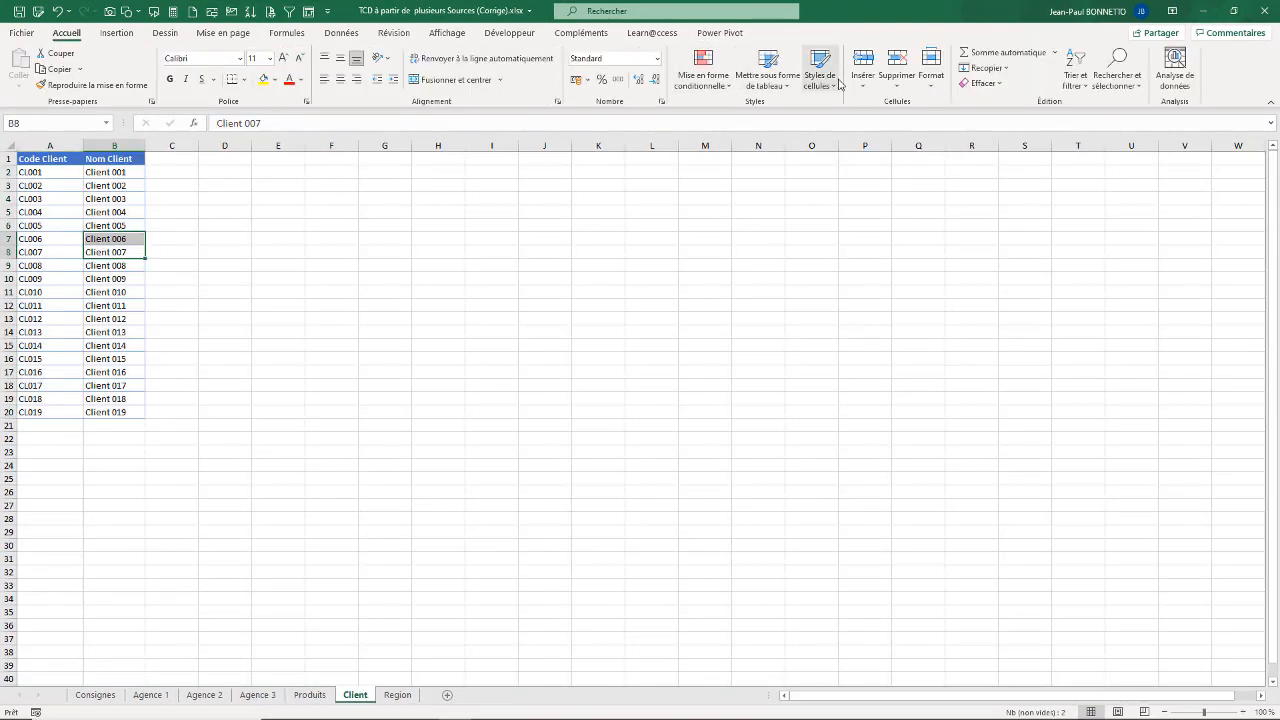
left_click(767, 82)
left_click(808, 165)
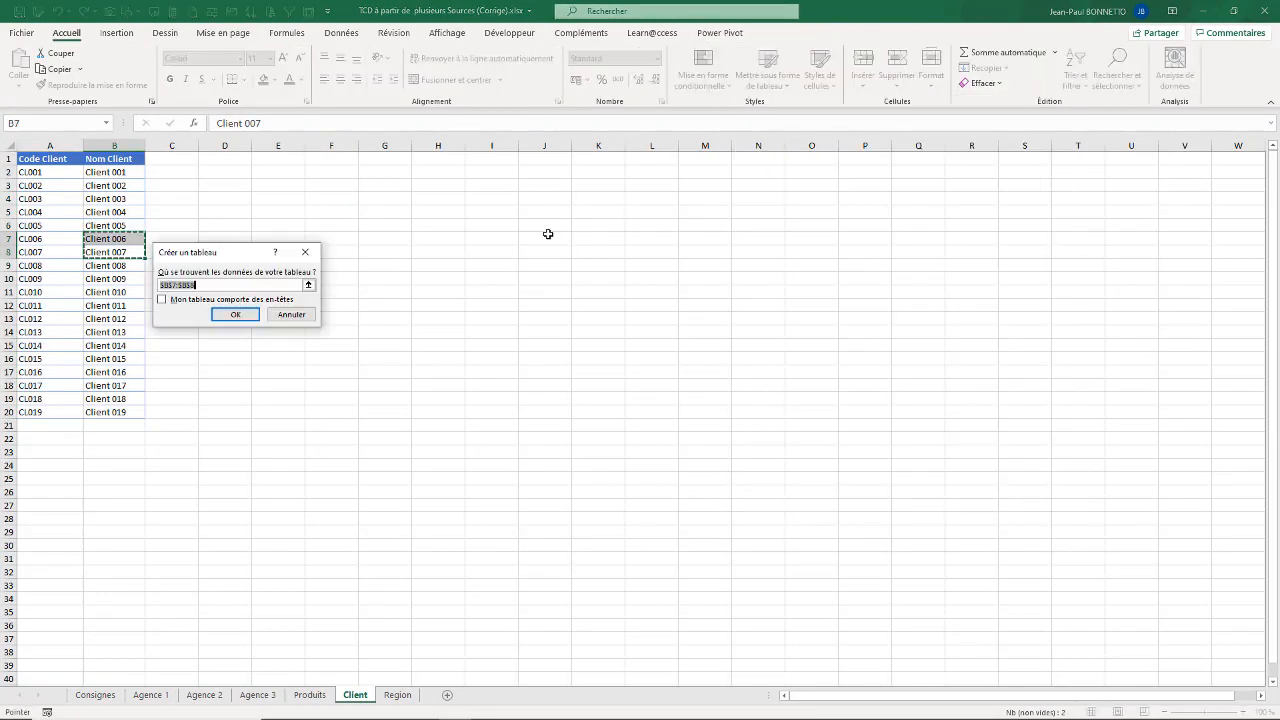
left_click(272, 314)
Step: Convert the whole client list A1:B20 into a blue Clair style table with headers
left_click(797, 88)
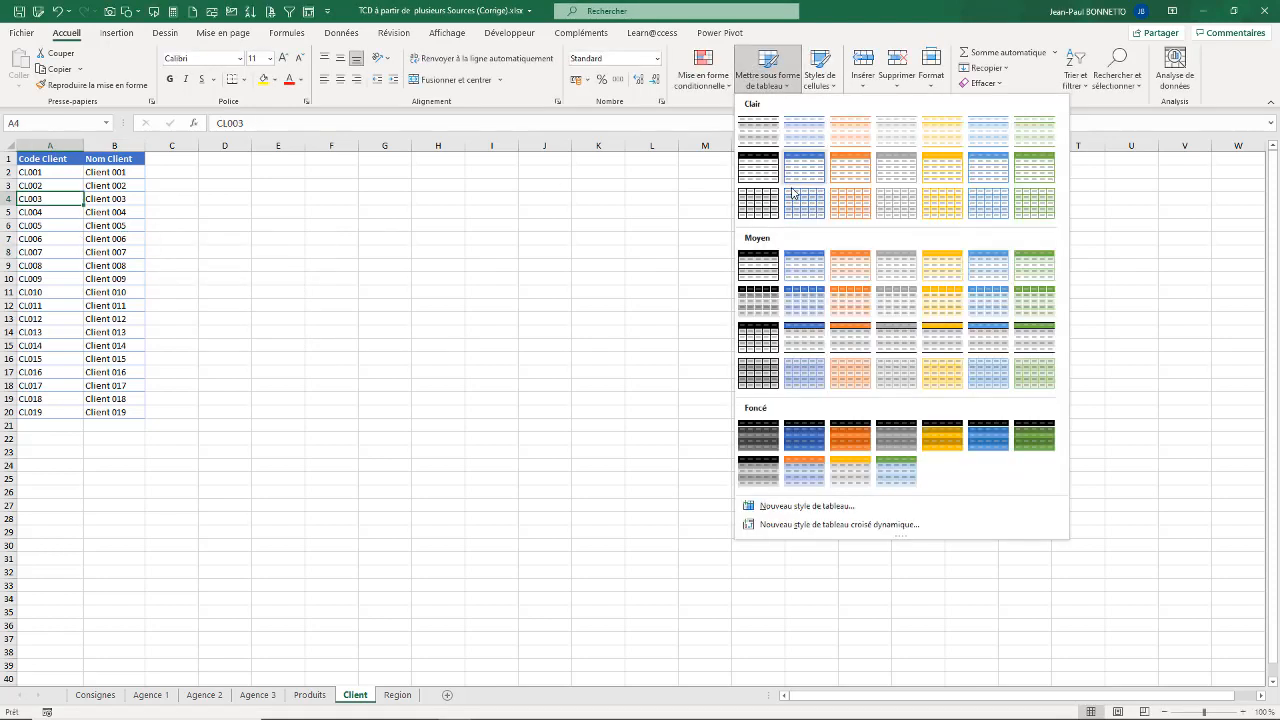
left_click(808, 170)
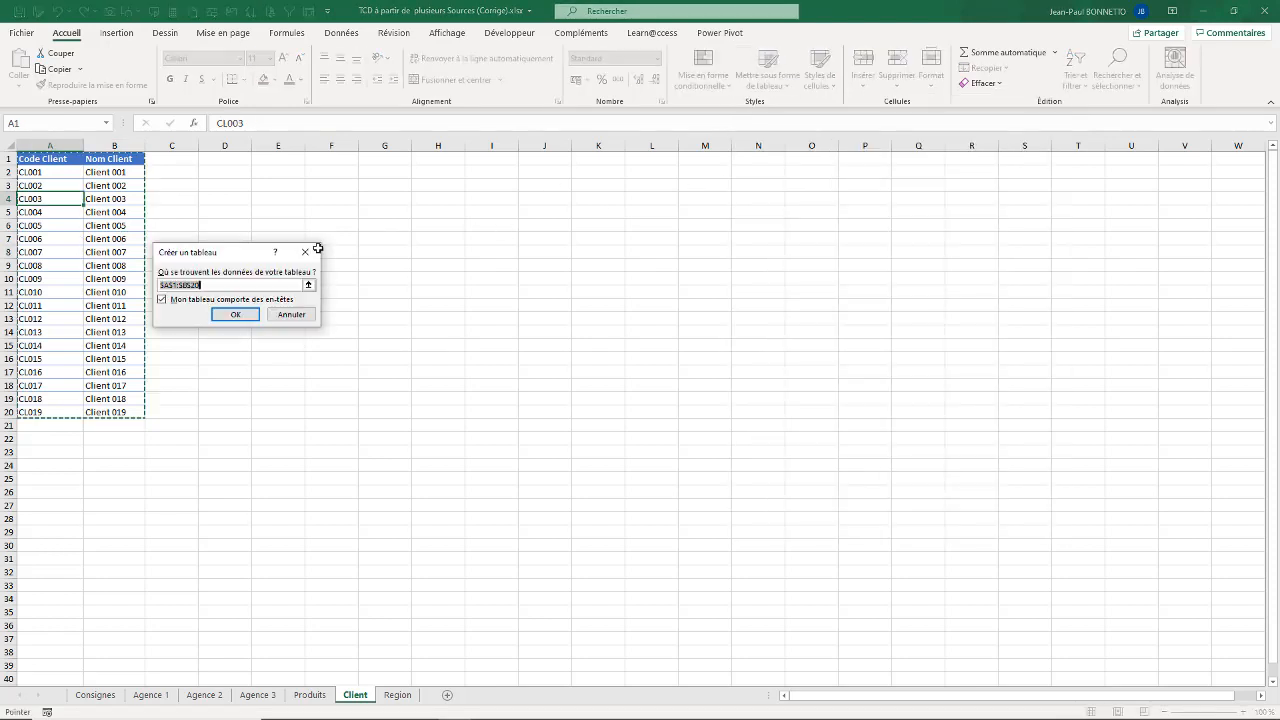
left_click(235, 314)
Step: Name the client table TableClient
left_click(56, 70)
type("TableClient")
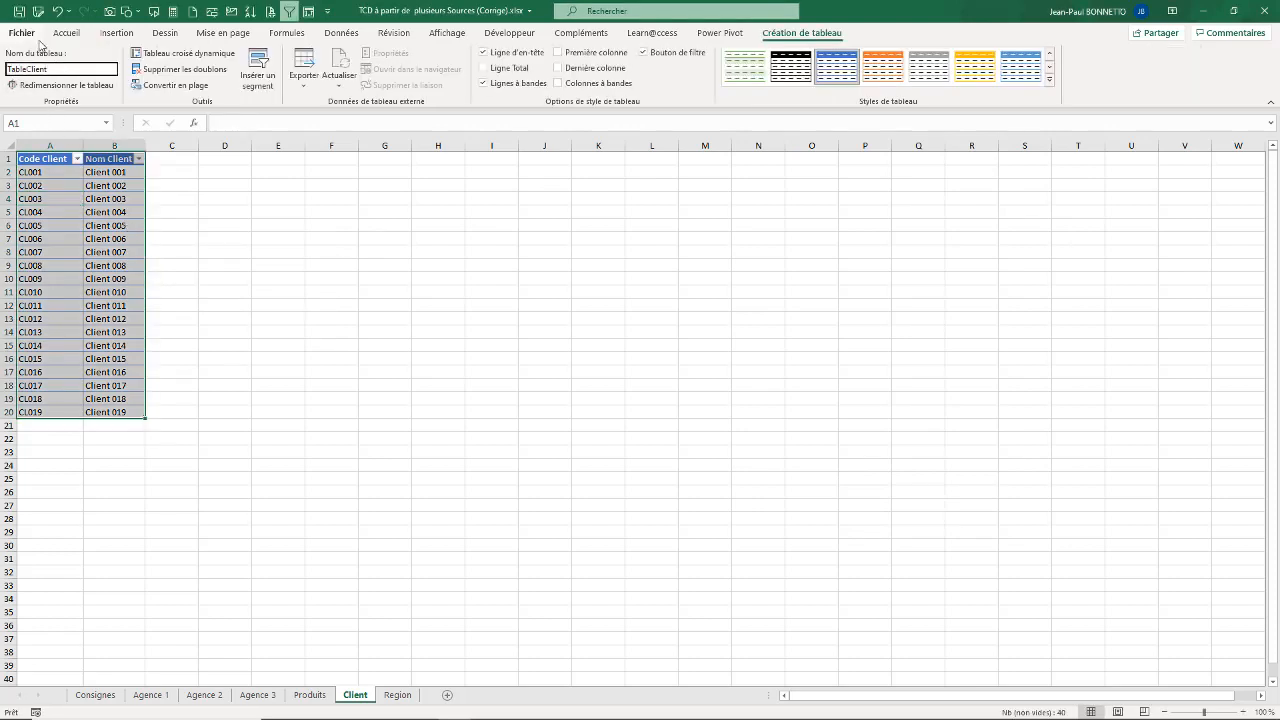
left_click(107, 253)
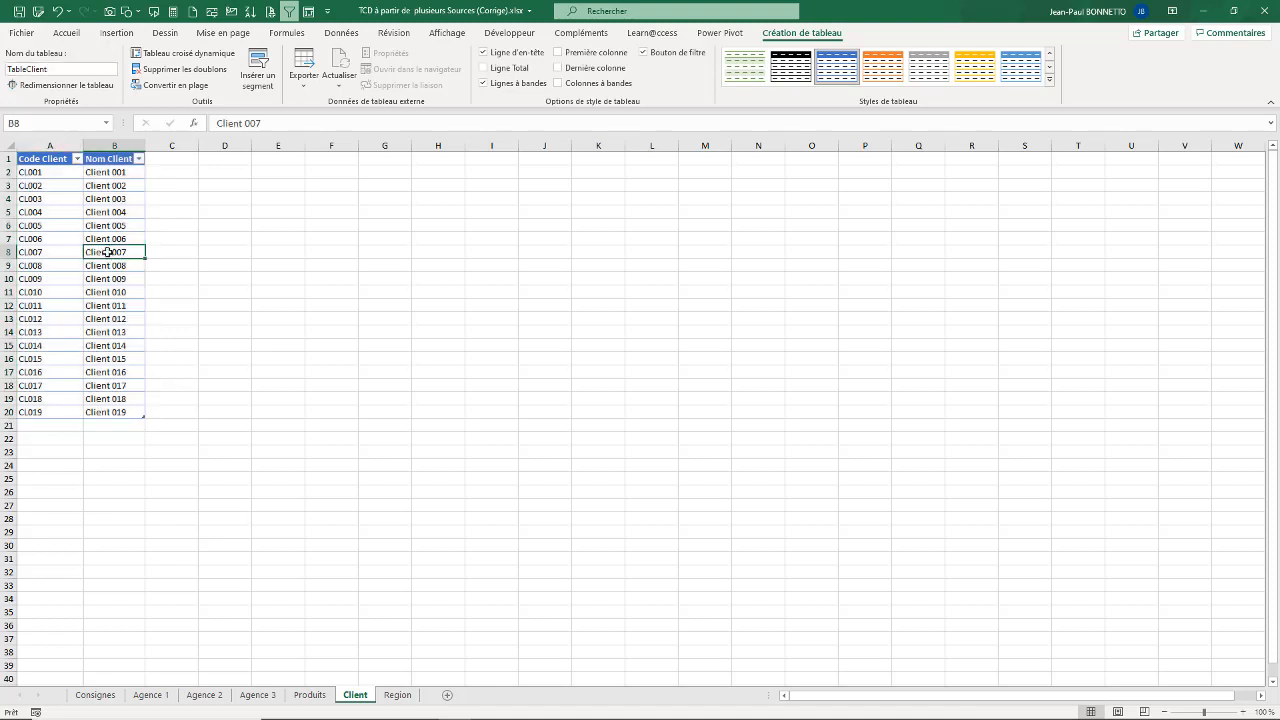
Step: Convert the region list A1:D10 on the Region sheet into a blue Clair style table with headers
left_click(397, 694)
left_click(95, 225)
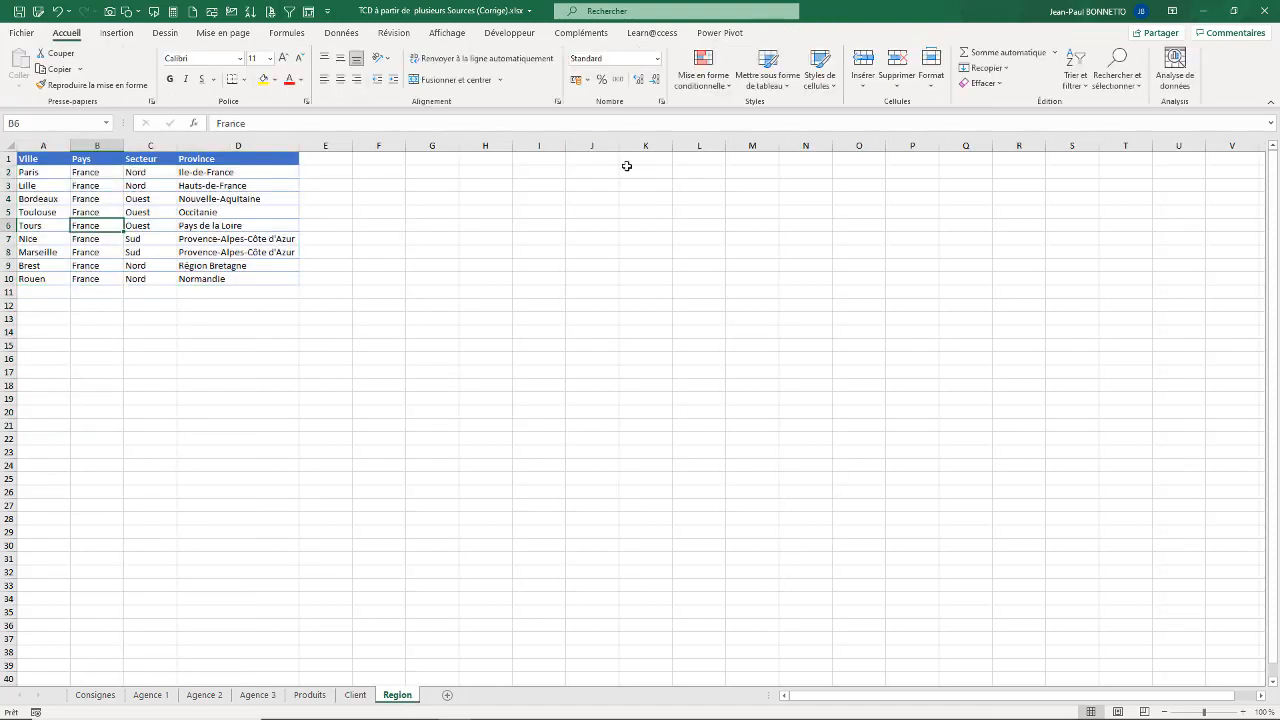
left_click(793, 78)
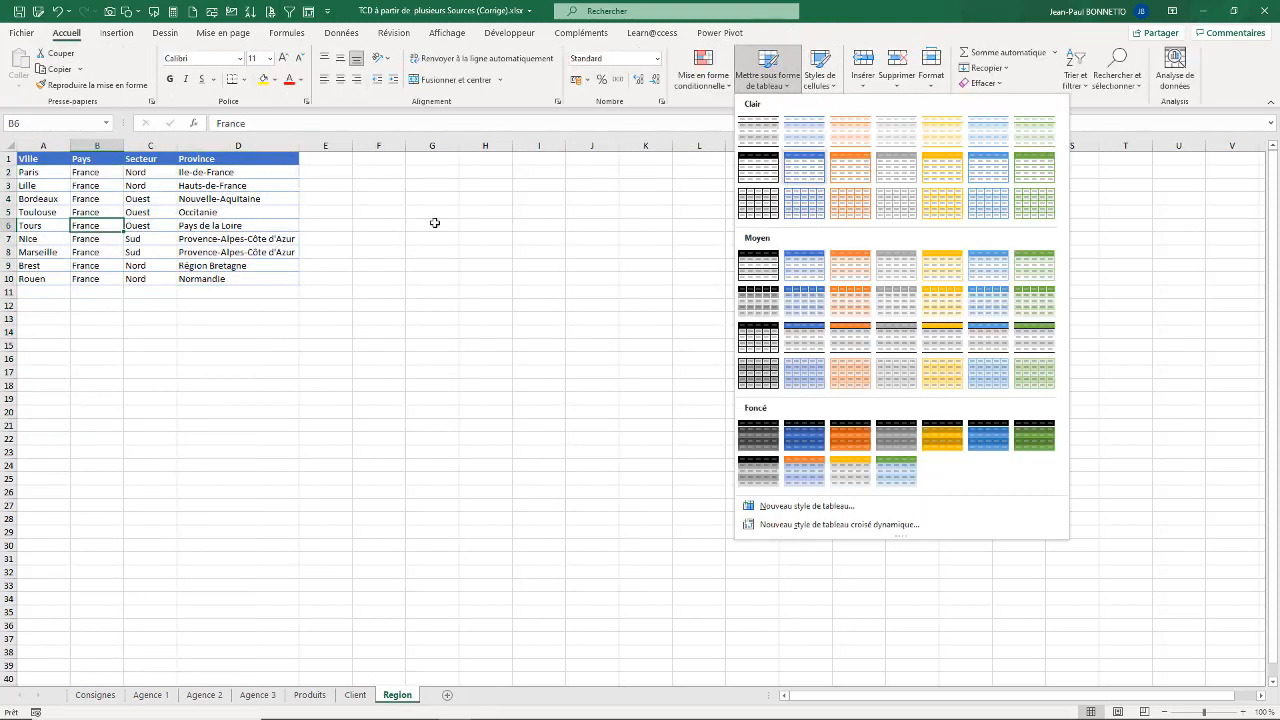
left_click(804, 165)
left_click(213, 316)
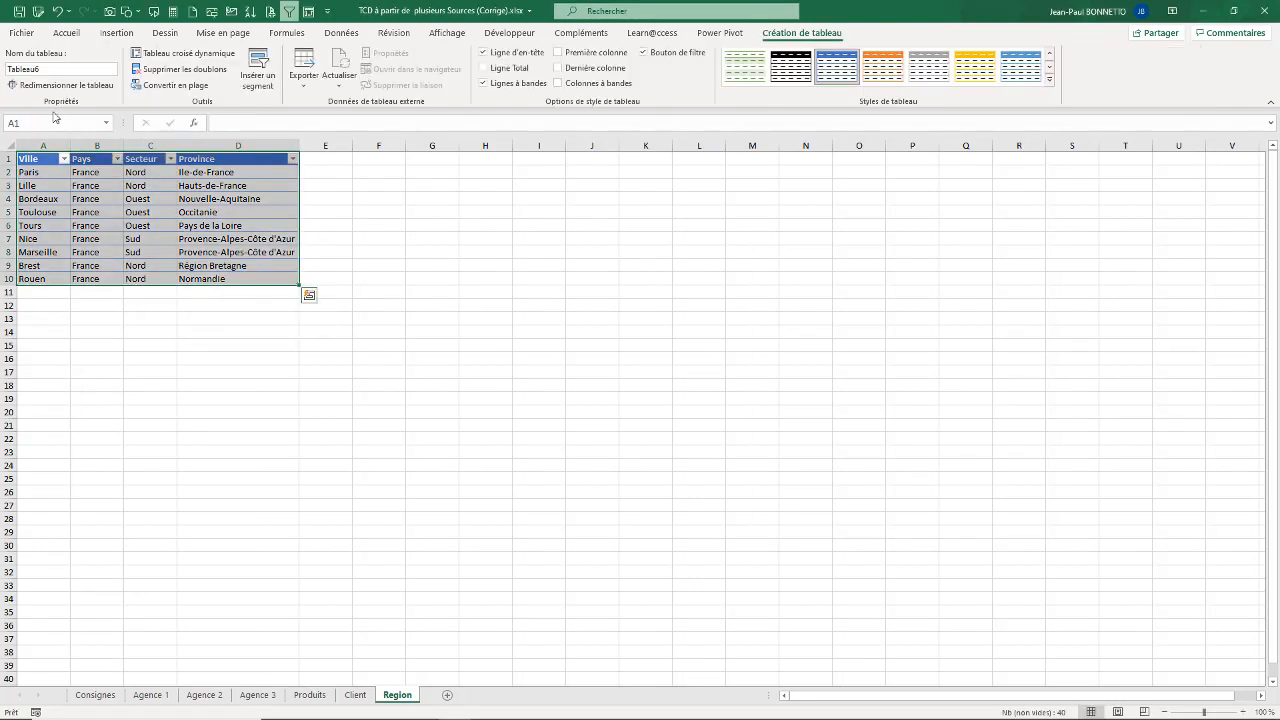
Step: Name the region table TableRegion
left_click(72, 69)
type("T")
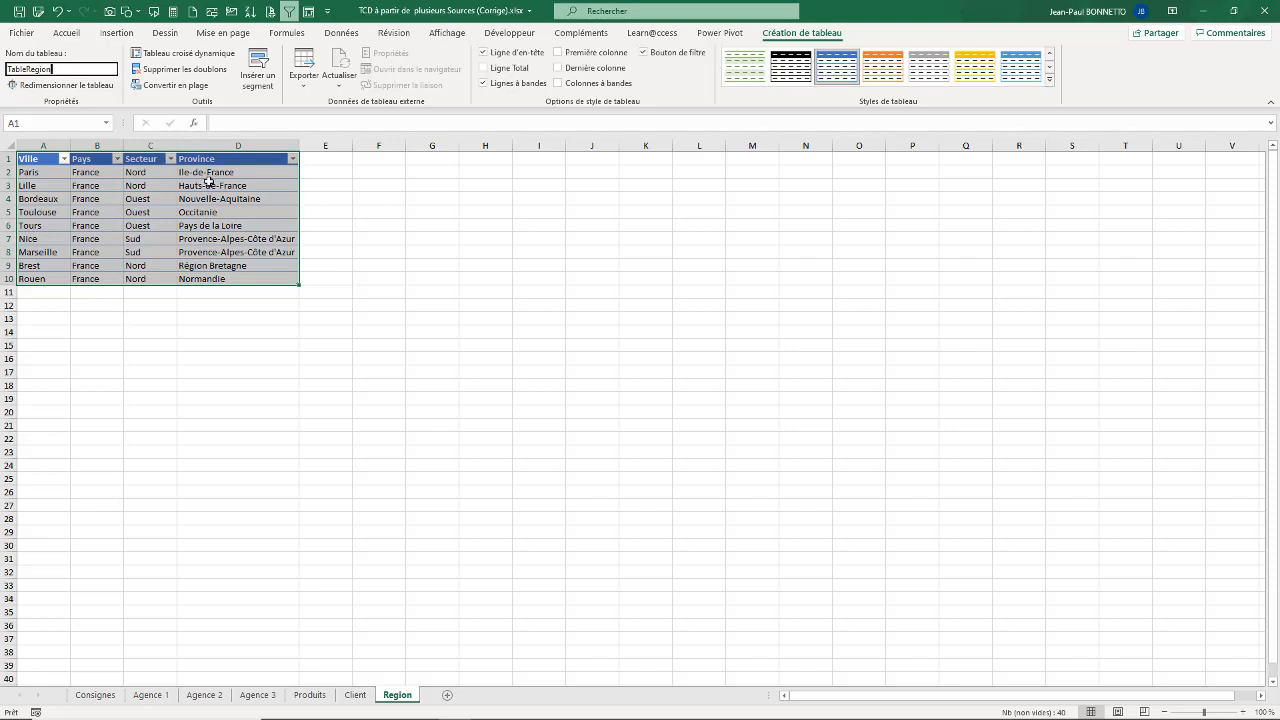
type("ableRegion")
left_click(333, 212)
key("Left")
key("shift+Up")
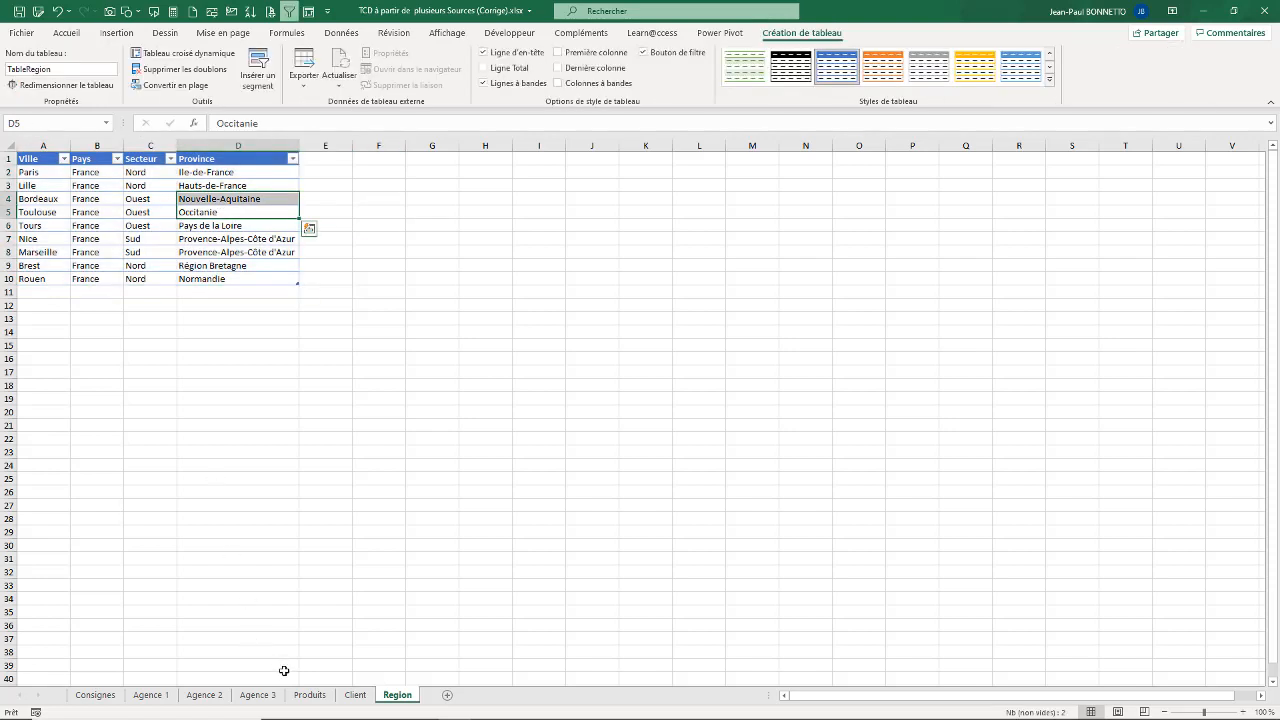
Step: Review the instruction on the Consignes sheet about creating queries that load the different sources
left_click(98, 697)
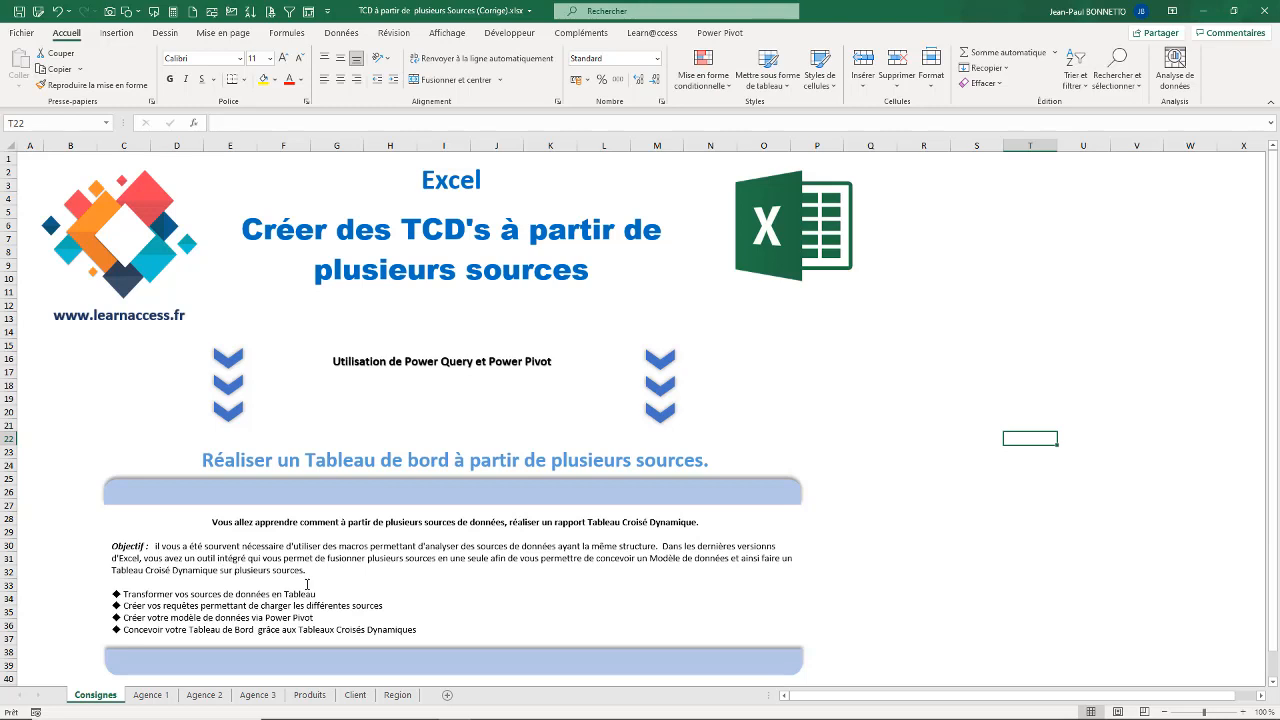
left_click_drag(395, 610, 122, 606)
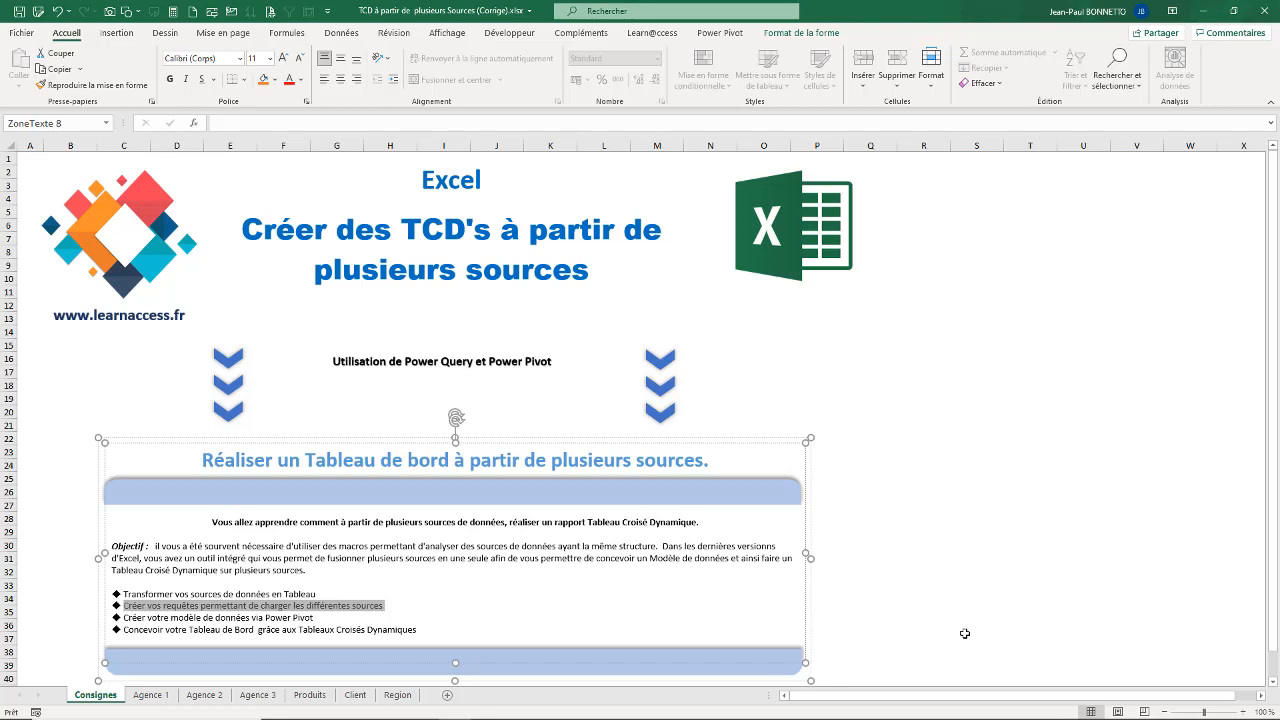
left_click(953, 320)
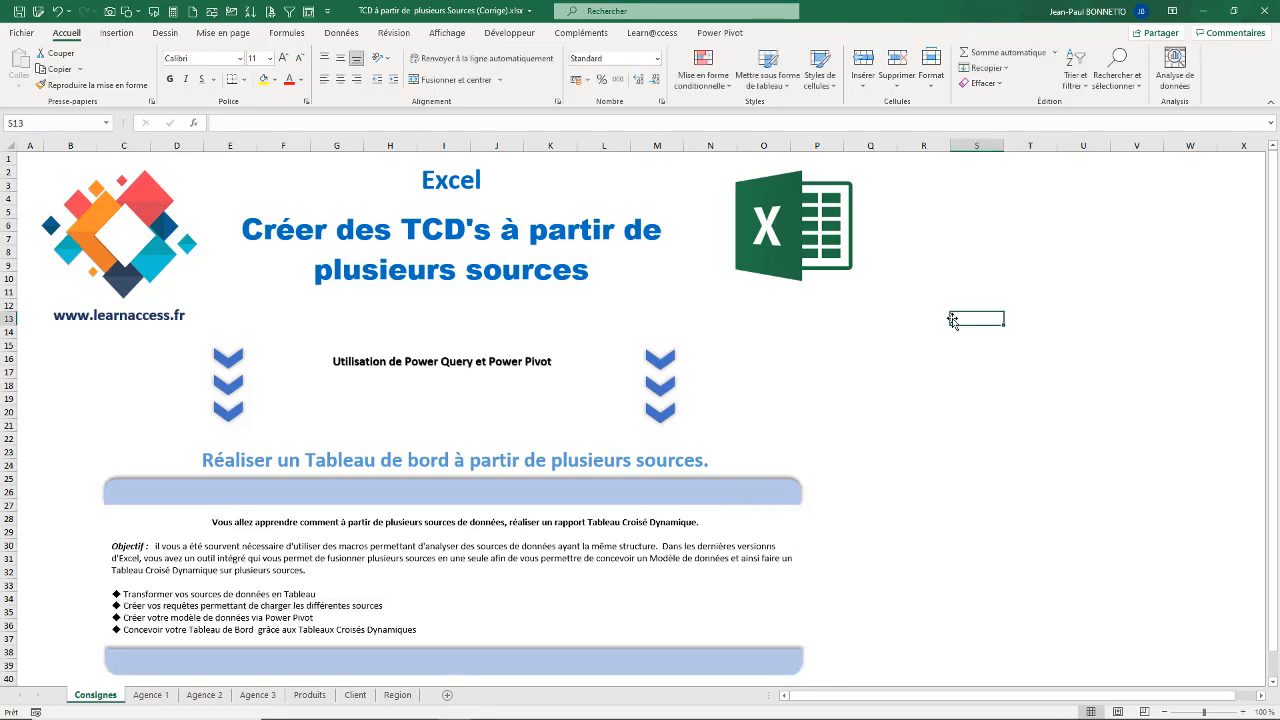
left_click(928, 248)
Step: Load the order table on the Agence 1 sheet into the Power Query editor as a table source
left_click(150, 694)
left_click(160, 212)
left_click(165, 256)
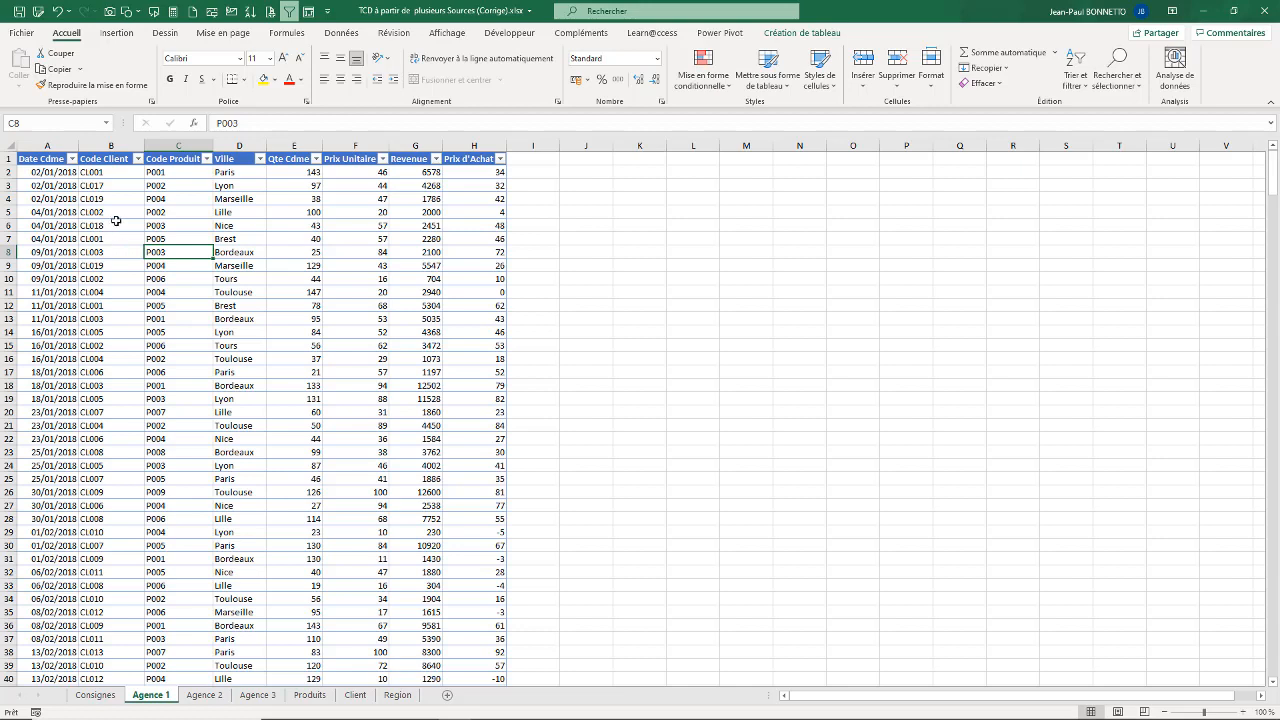
left_click(170, 224)
left_click(341, 32)
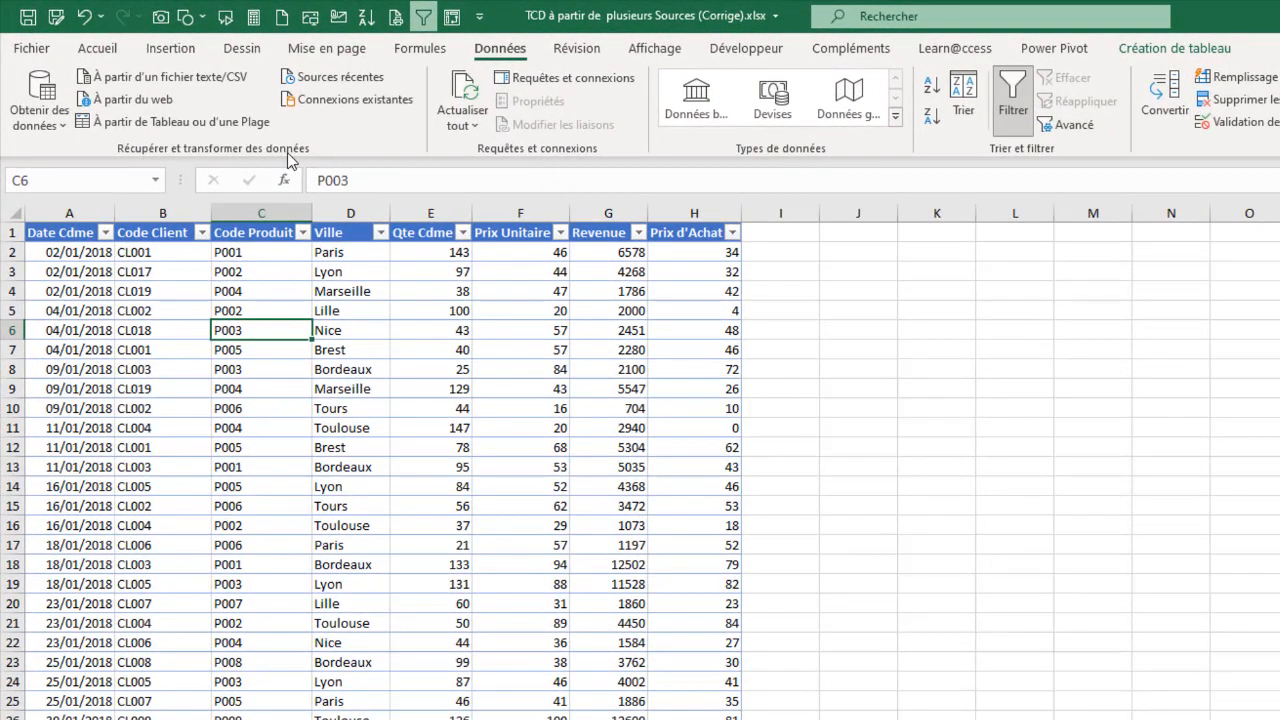
left_click(155, 123)
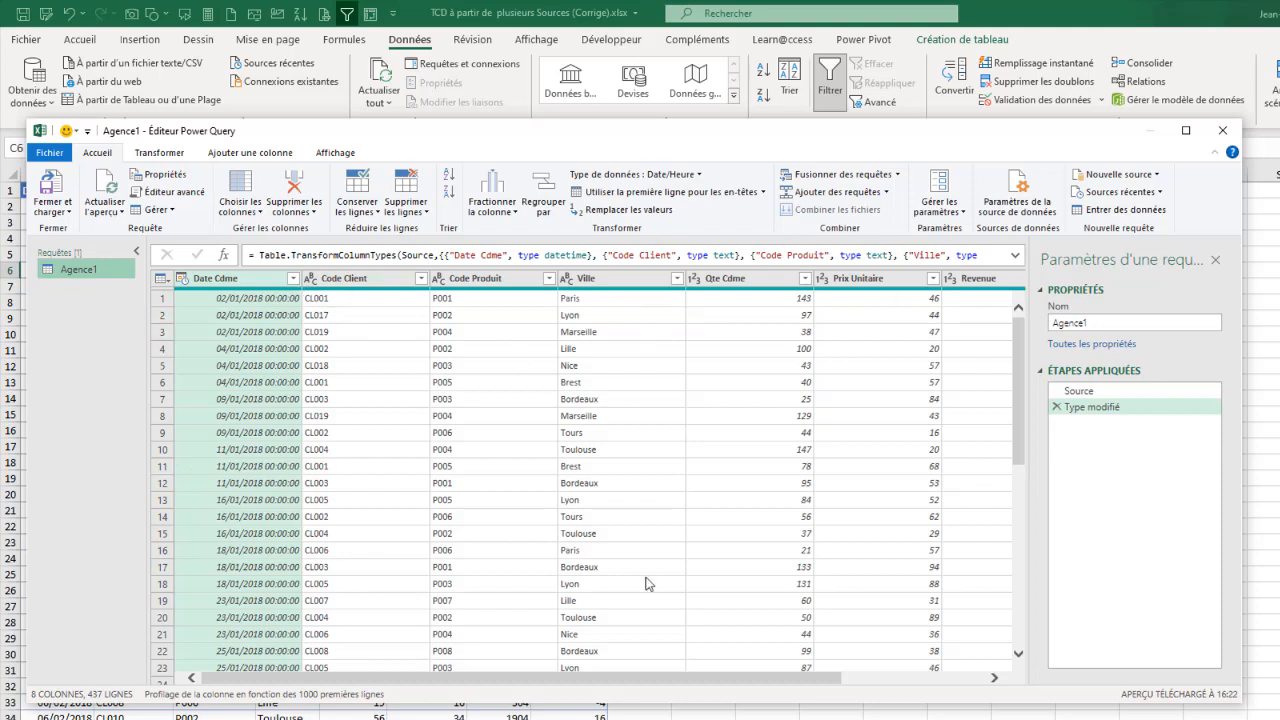
Step: Change the Date Cdme column of the Agence1 query to the Date type, replacing the current type conversion
left_click_drag(546, 686, 835, 683)
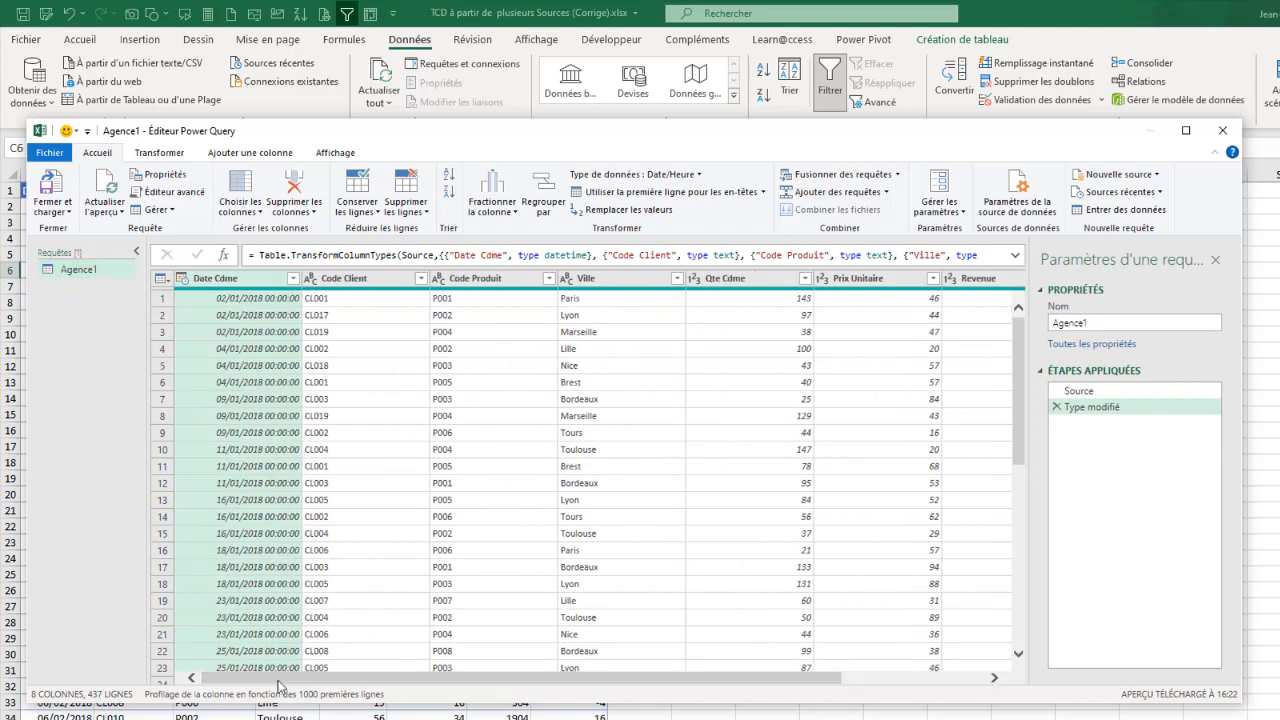
left_click(183, 285)
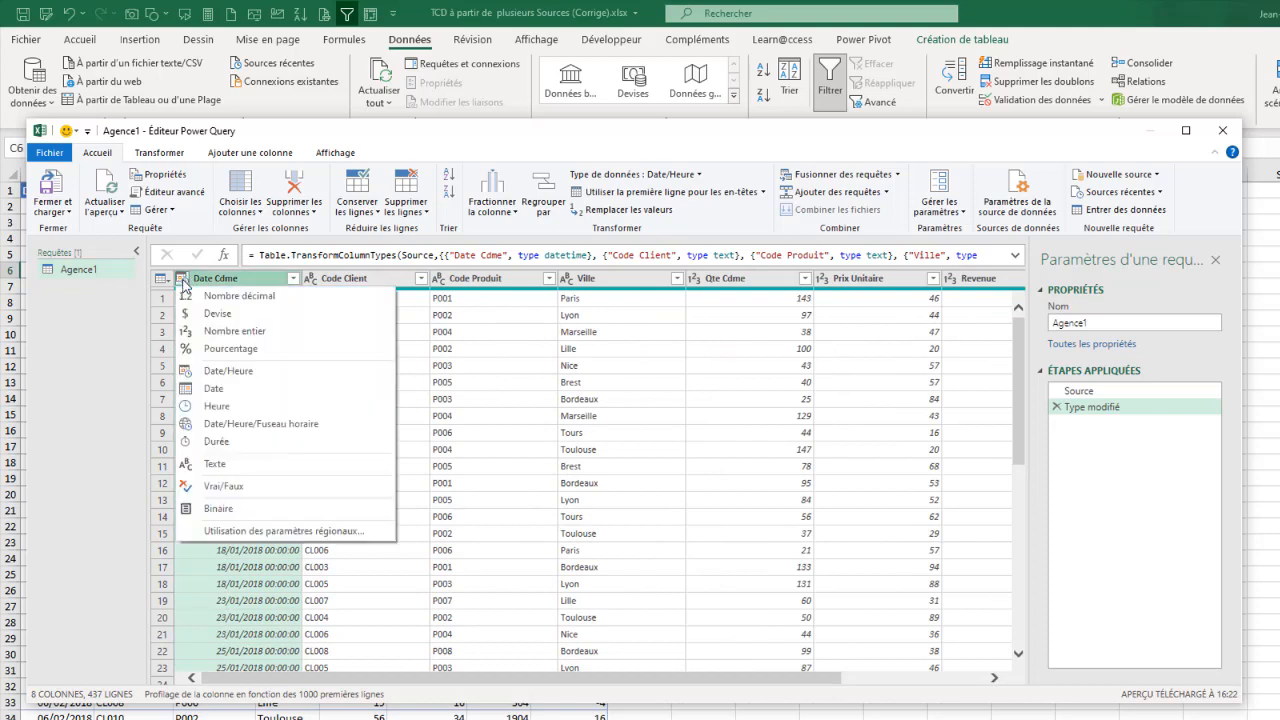
left_click(192, 394)
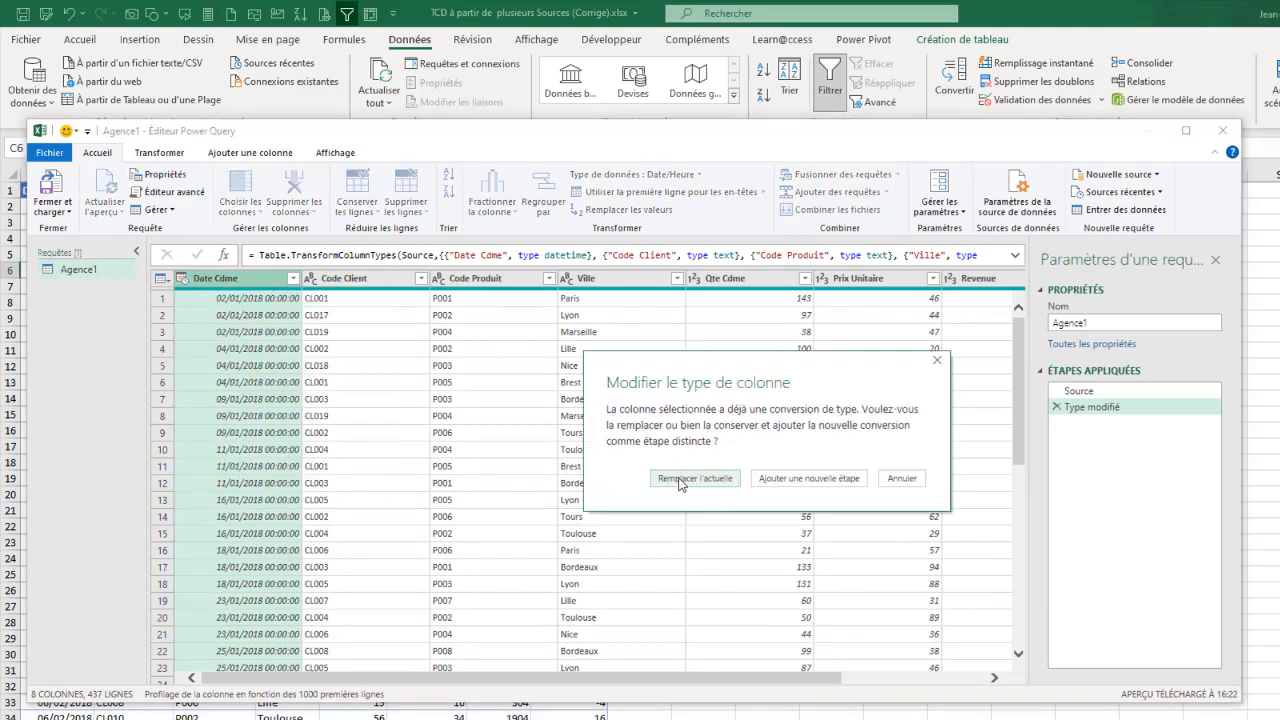
left_click(682, 482)
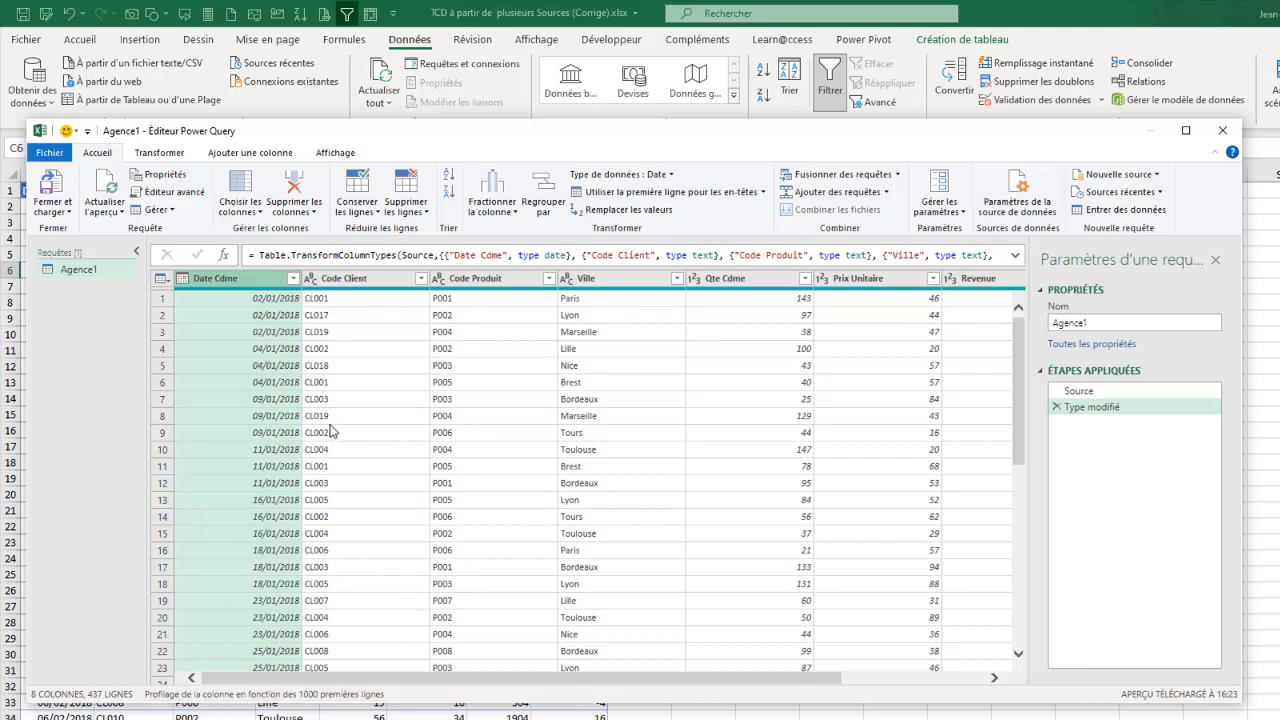
Step: Add a custom column named Agence to the Agence1 query with the formula ="Agence 1"
scroll(576, 680, "right", 3)
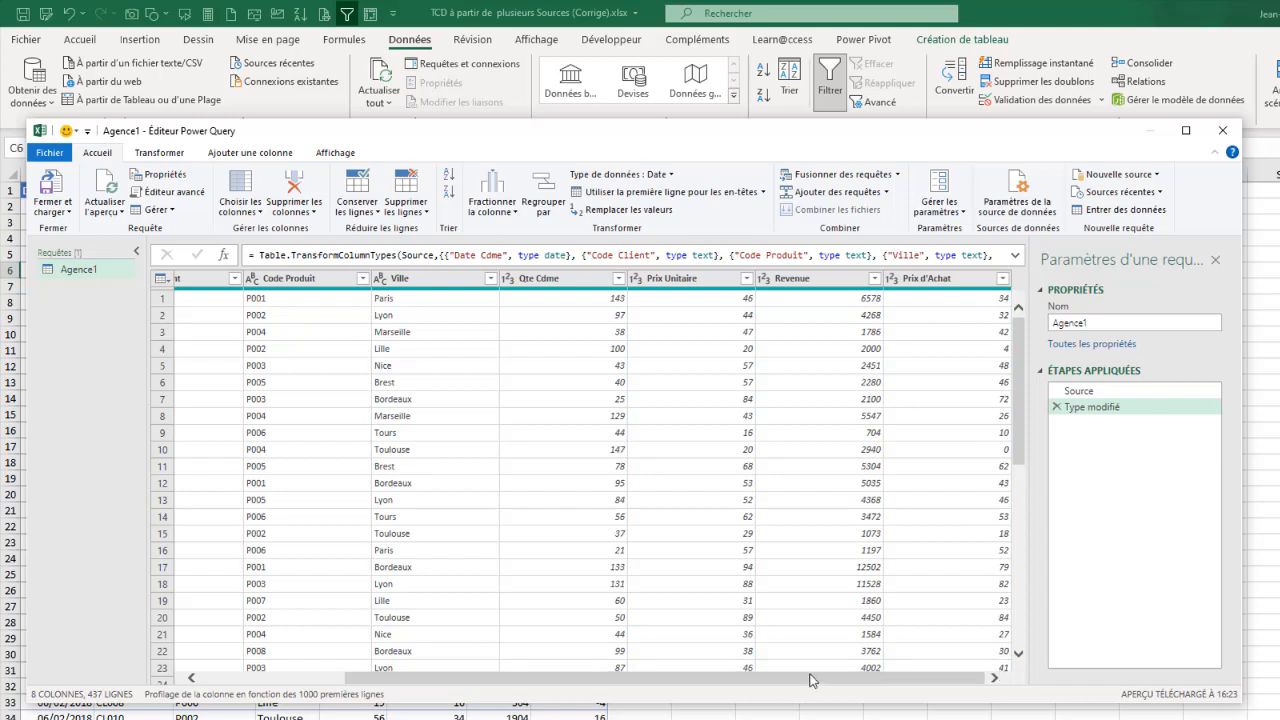
scroll(810, 688, "left", 3)
scroll(735, 697, "right", 3)
left_click(255, 156)
left_click(141, 181)
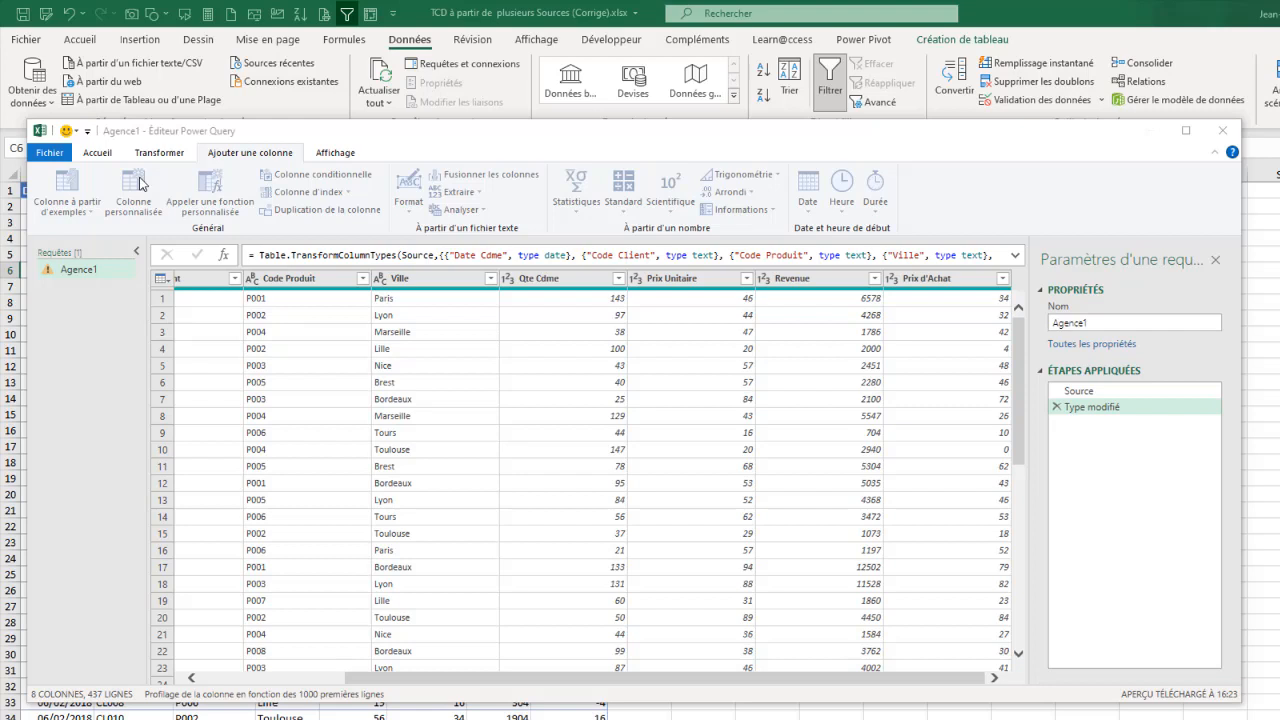
left_click_drag(580, 353, 487, 360)
type("Agence")
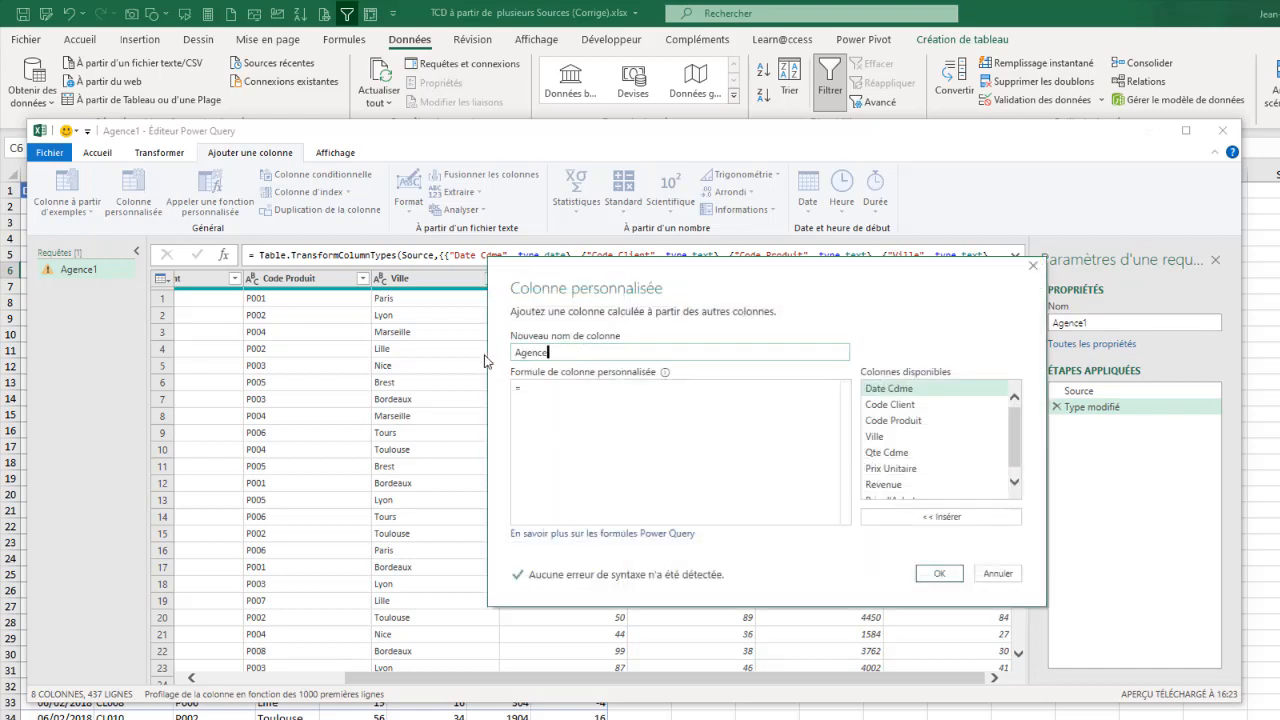
type("\"Agence 1")
left_click(939, 573)
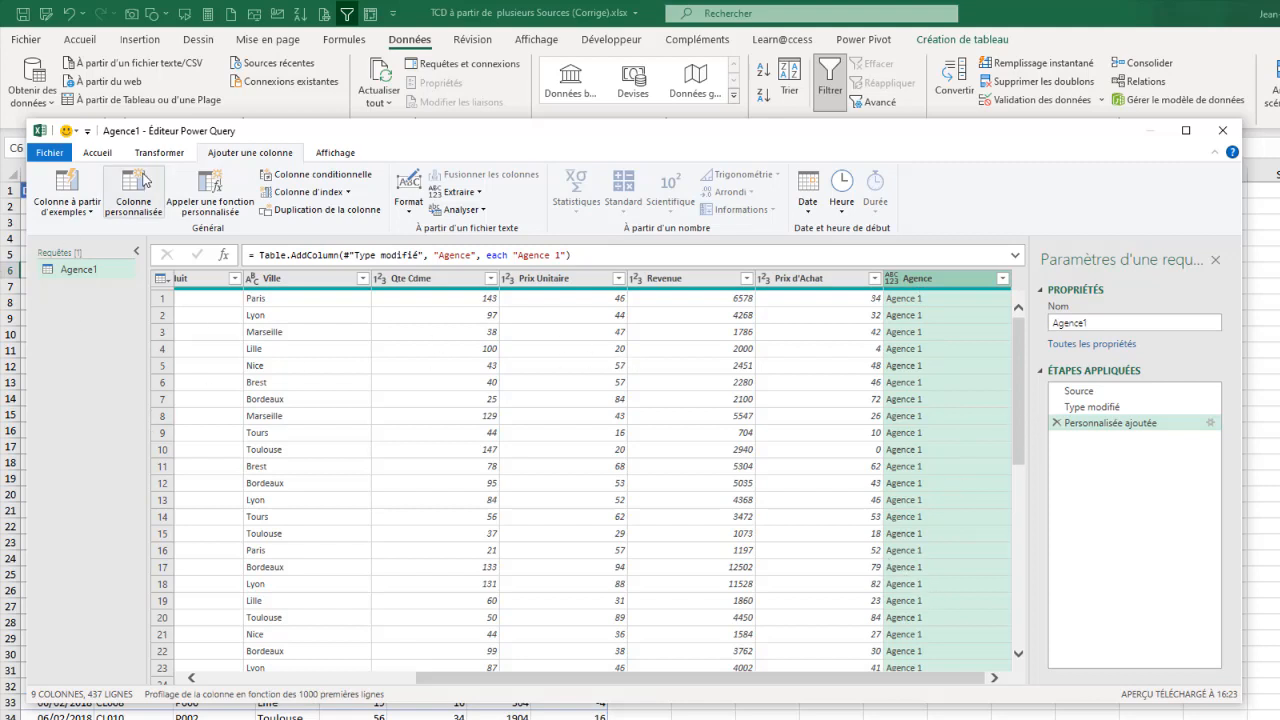
Step: Close the editor and load the Agence1 query as a connection only
left_click(110, 154)
left_click(62, 205)
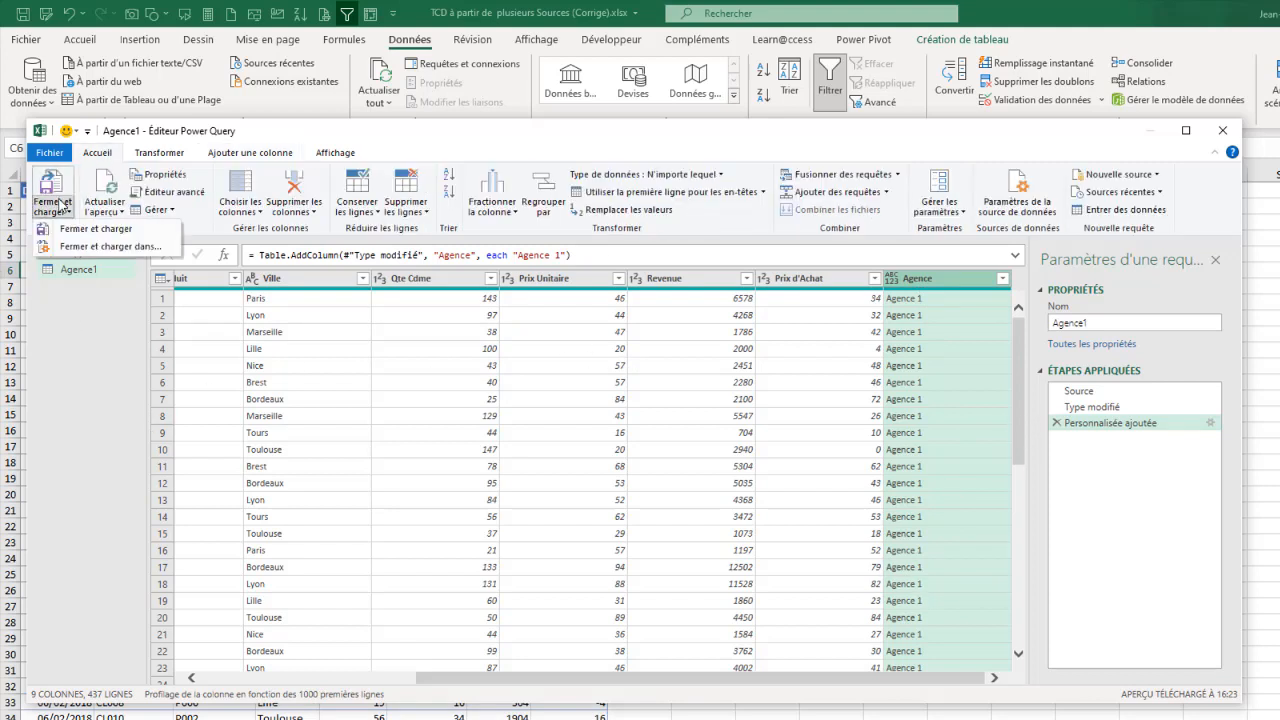
left_click(80, 249)
left_click(177, 300)
left_click(336, 405)
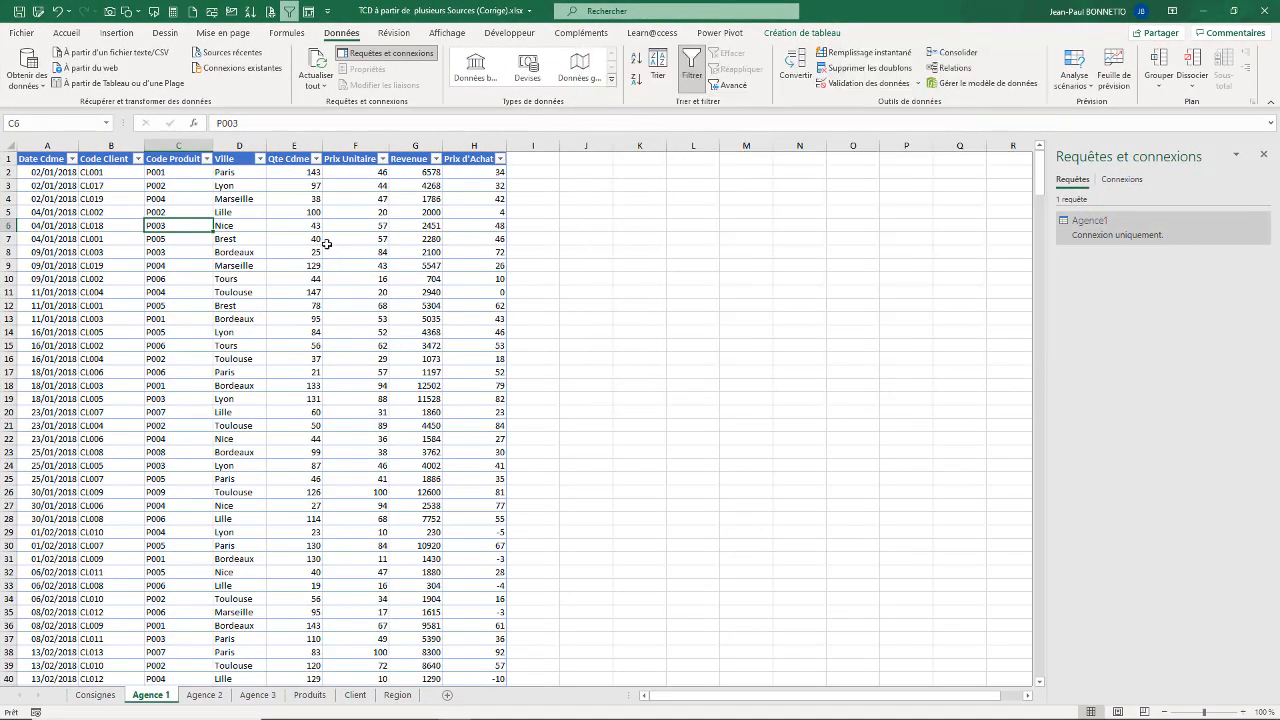
Step: Hide the Agence 1 sheet
left_click(278, 217)
right_click(152, 702)
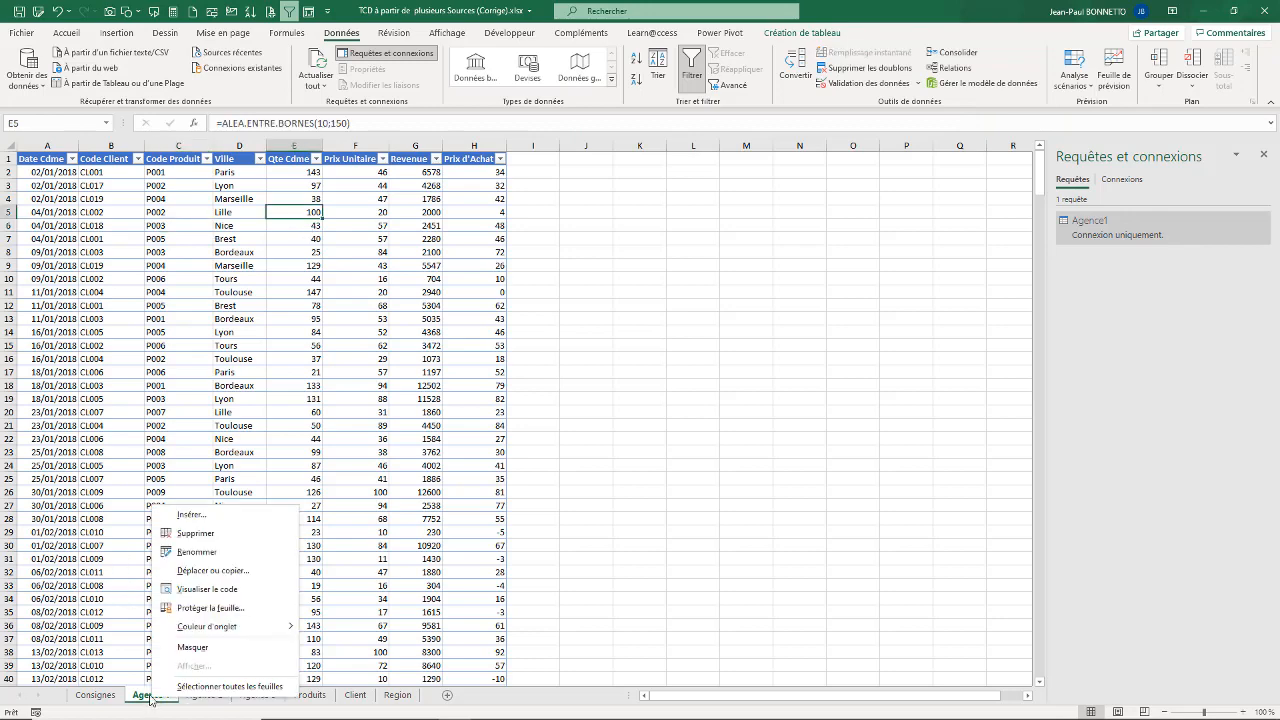
left_click(186, 647)
Step: Load the Agence 2 table into Power Query and change its Date Cdme column to Date, replacing the current conversion
left_click(171, 273)
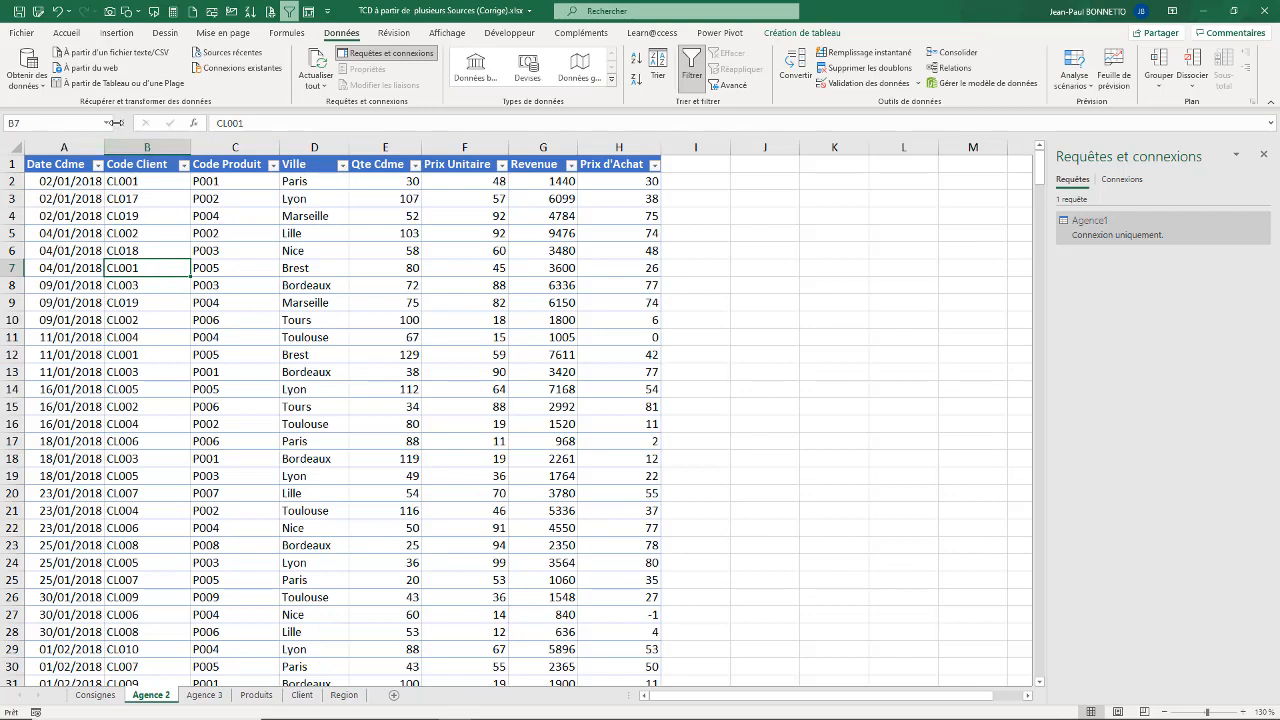
left_click(111, 86)
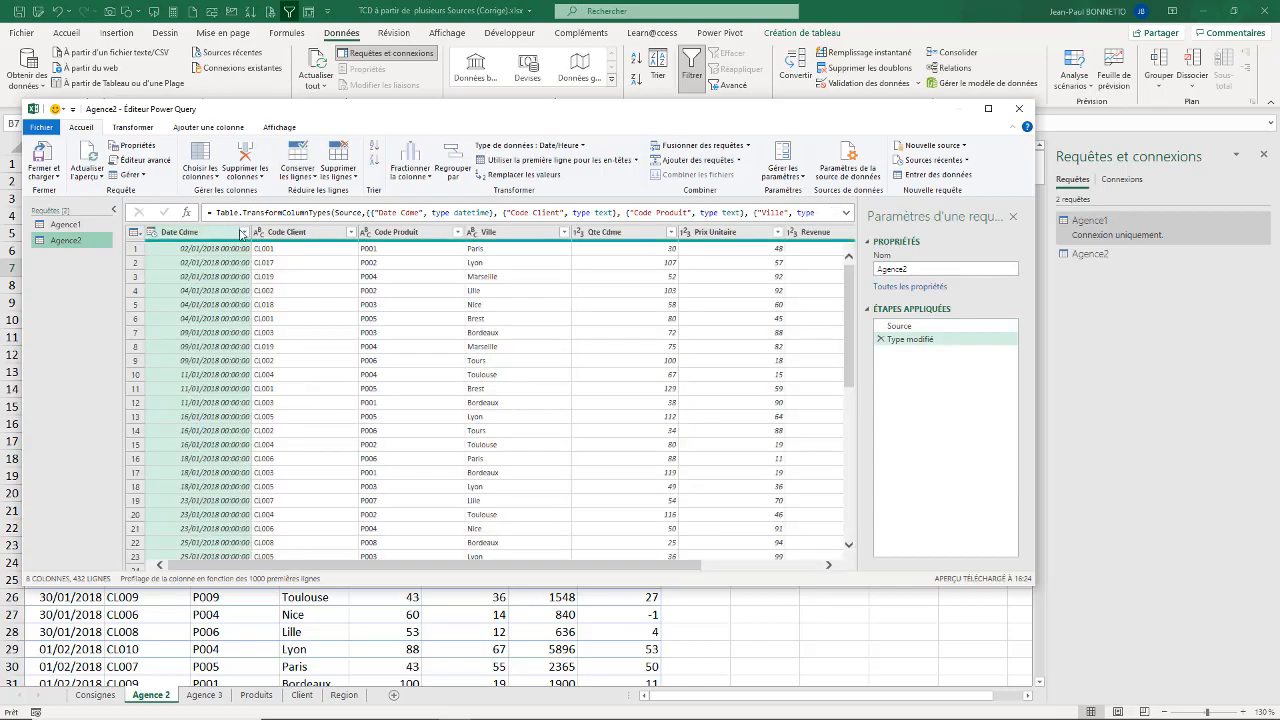
left_click(152, 233)
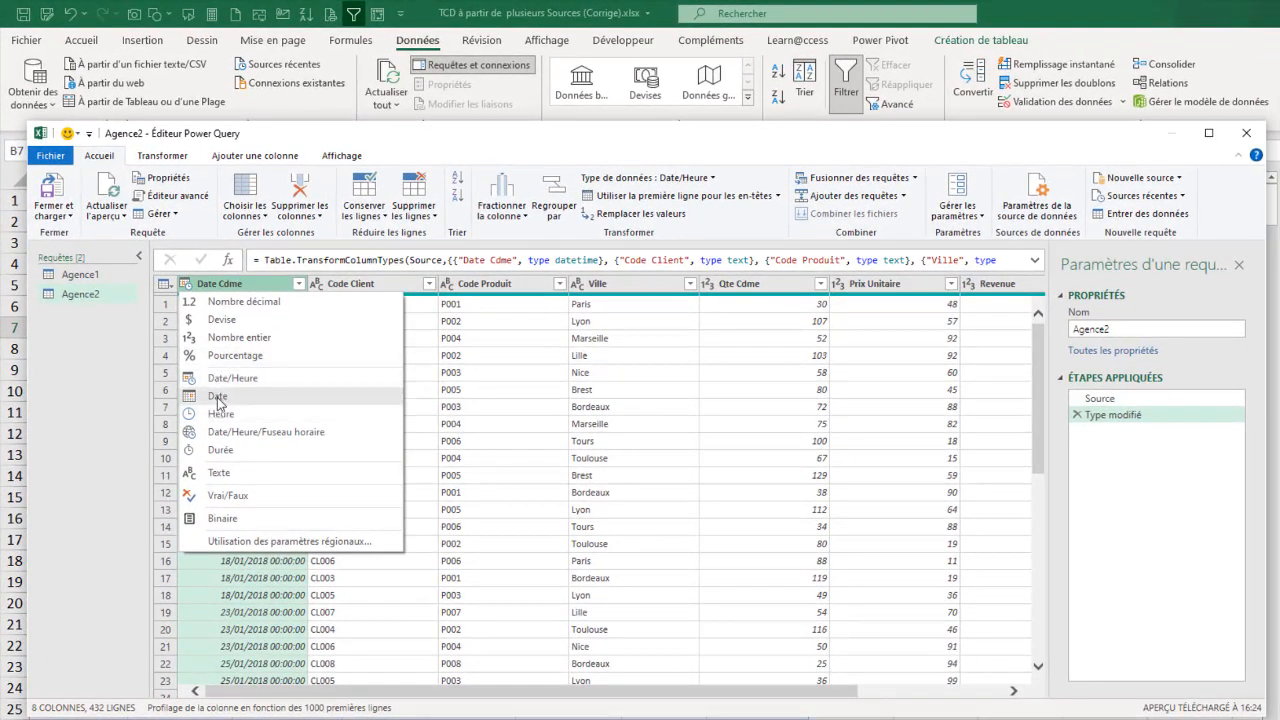
left_click(218, 397)
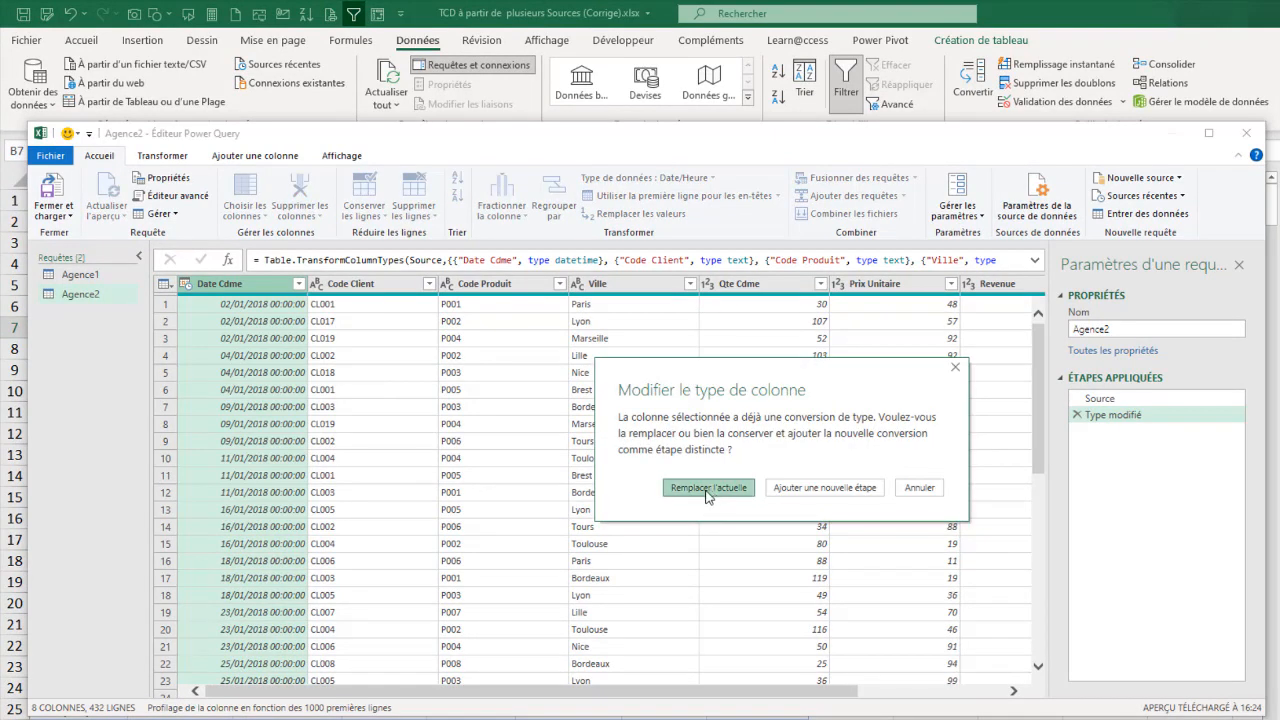
left_click(708, 488)
mouse_move(492, 691)
left_mouse_down()
mouse_move(648, 697)
mouse_move(474, 708)
left_mouse_up()
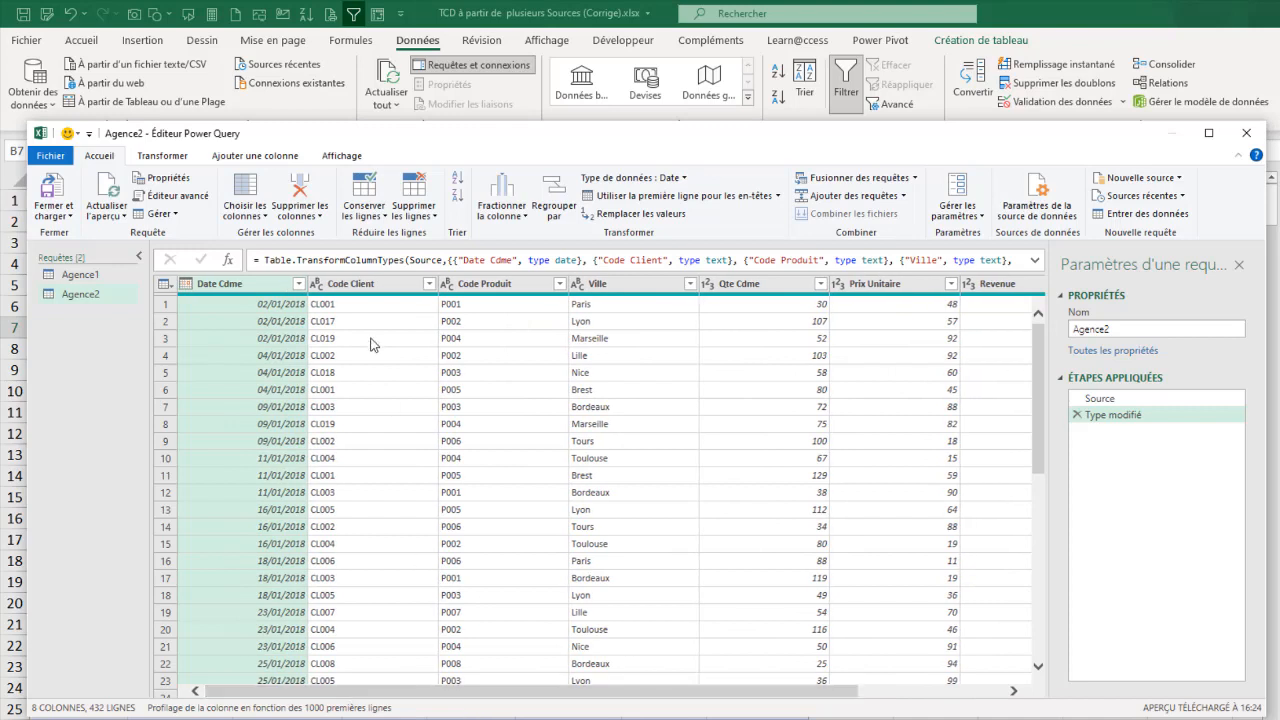
Step: Add a custom column named Agence to the Agence2 query with the formula ="Agence 2"
left_click(265, 158)
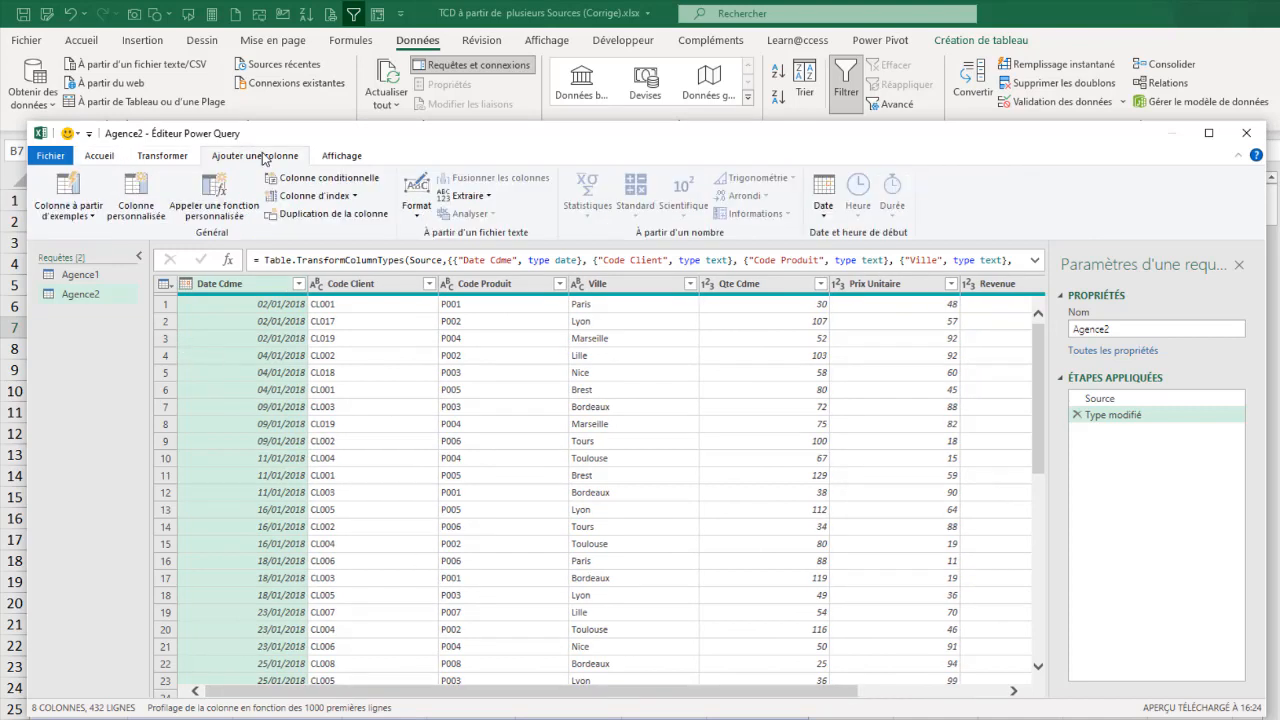
left_click(136, 190)
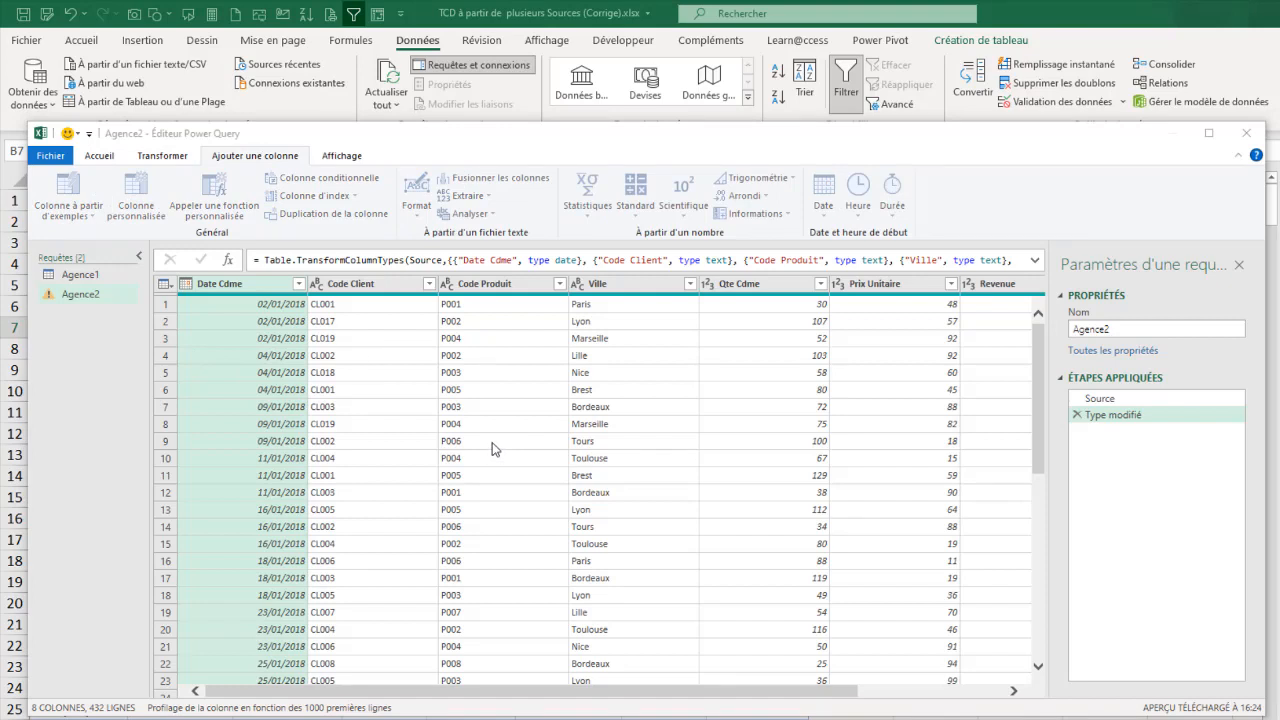
left_click_drag(597, 357, 440, 372)
type("Agence")
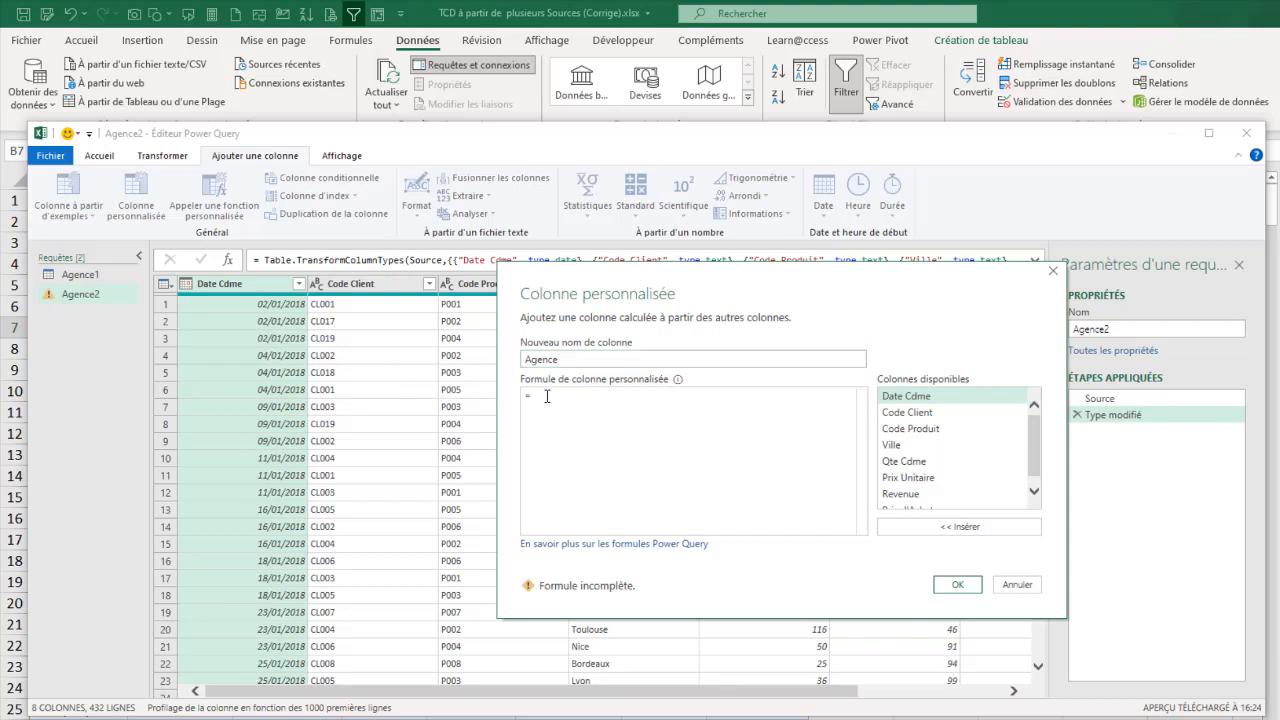
type("\"Agence 2")
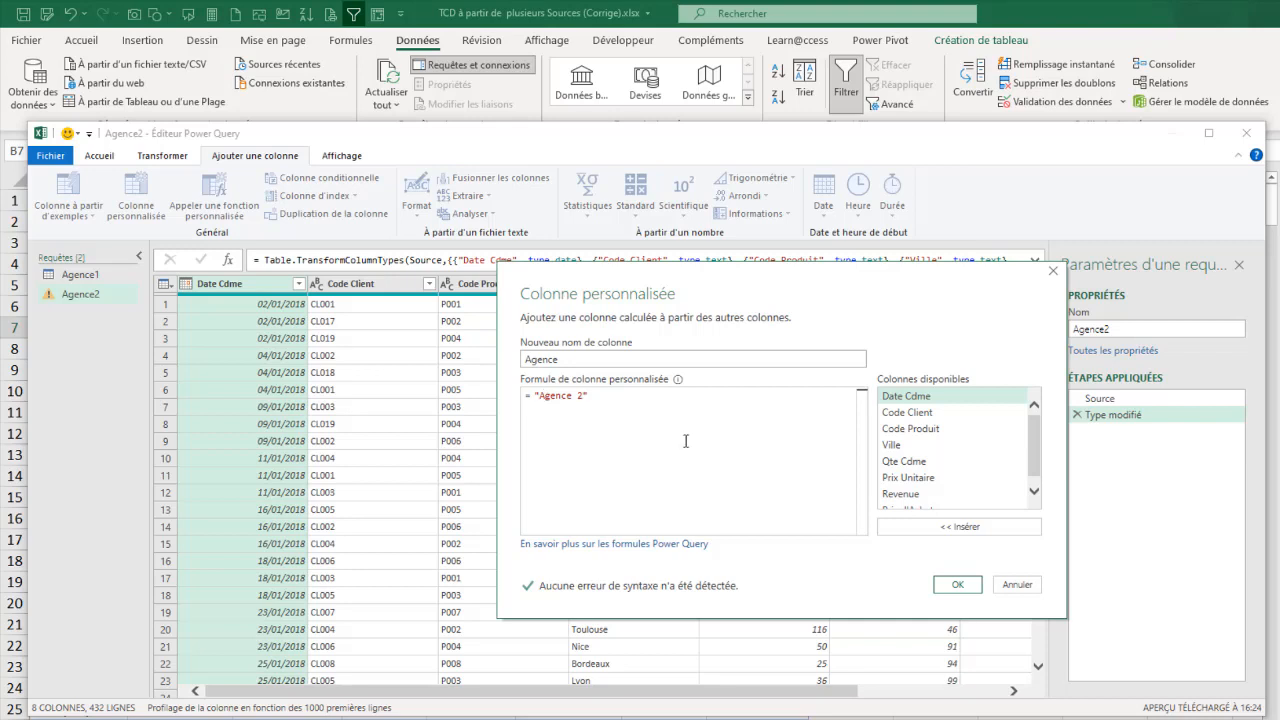
left_click(957, 584)
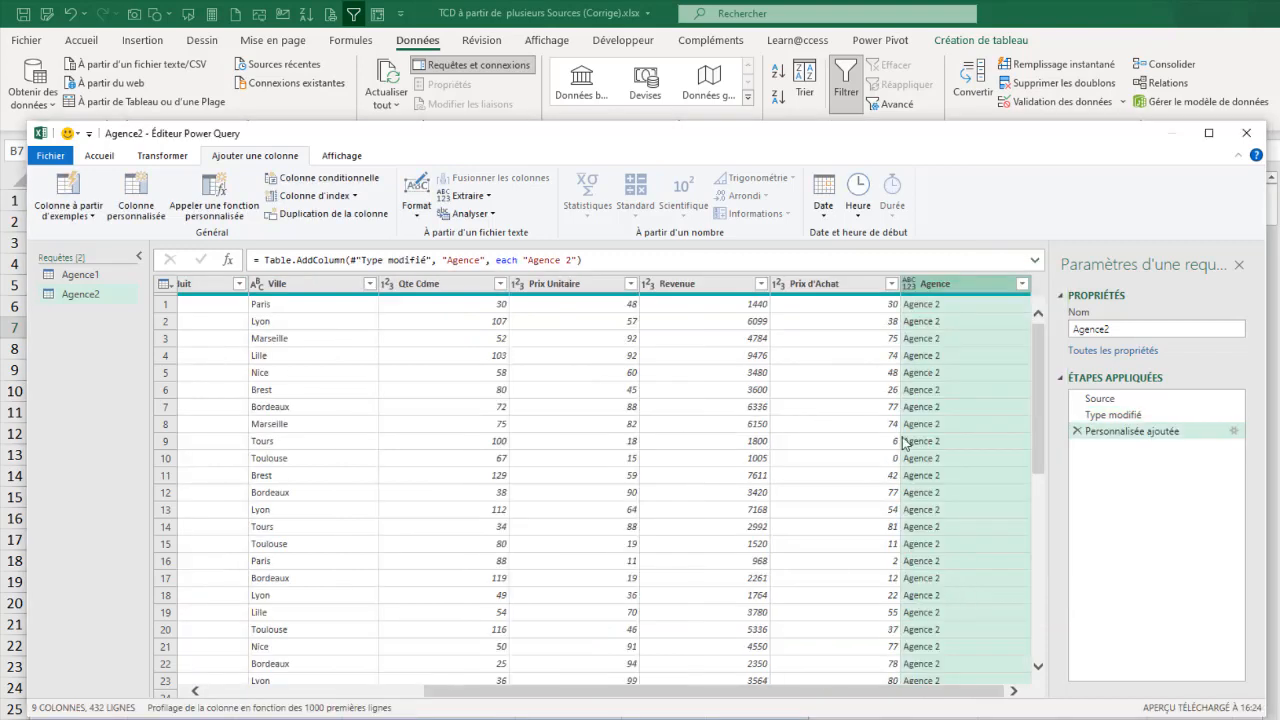
Step: Close the editor, load the Agence2 query as a connection only, and hide the Agence 2 sheet
left_click(100, 157)
left_click(55, 211)
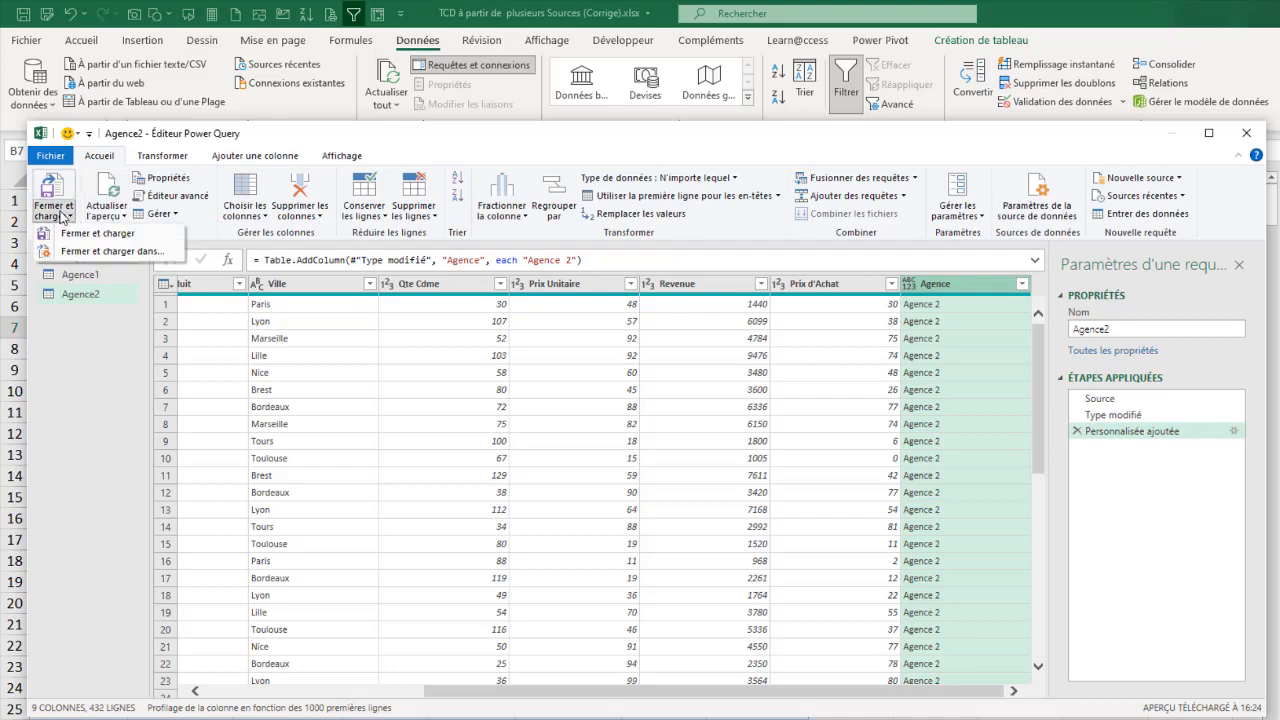
left_click(104, 251)
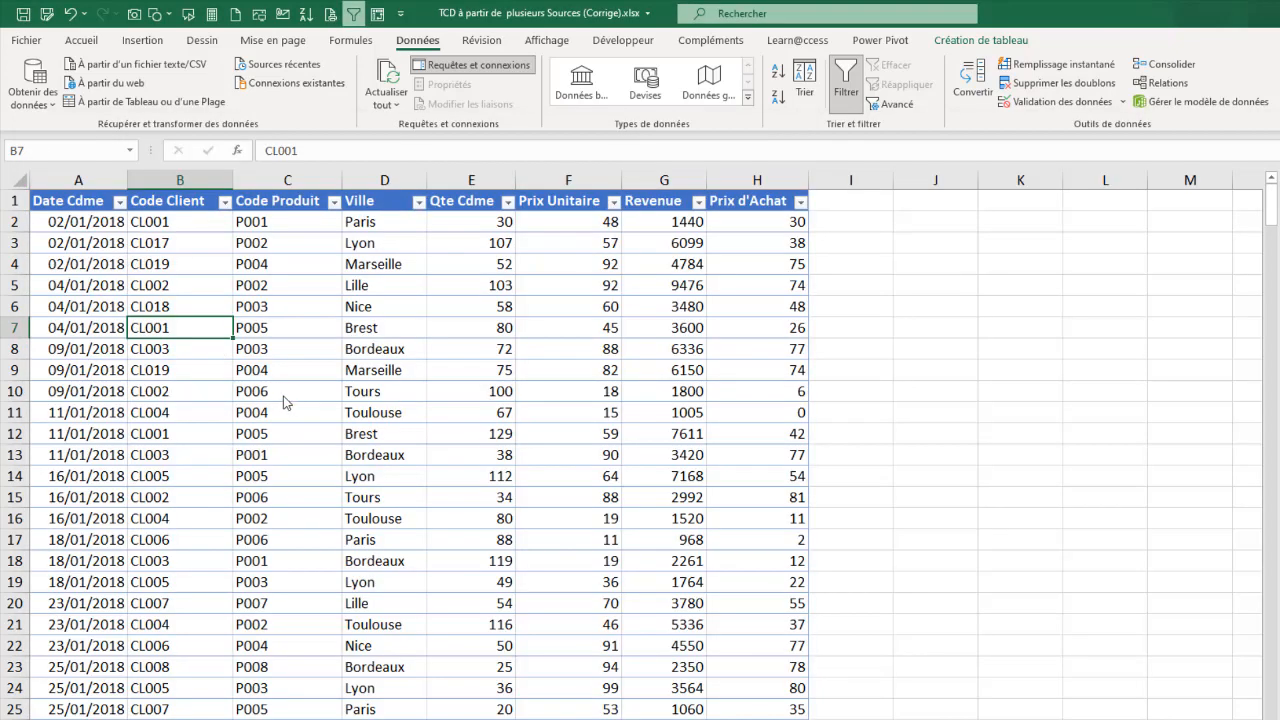
left_click(178, 306)
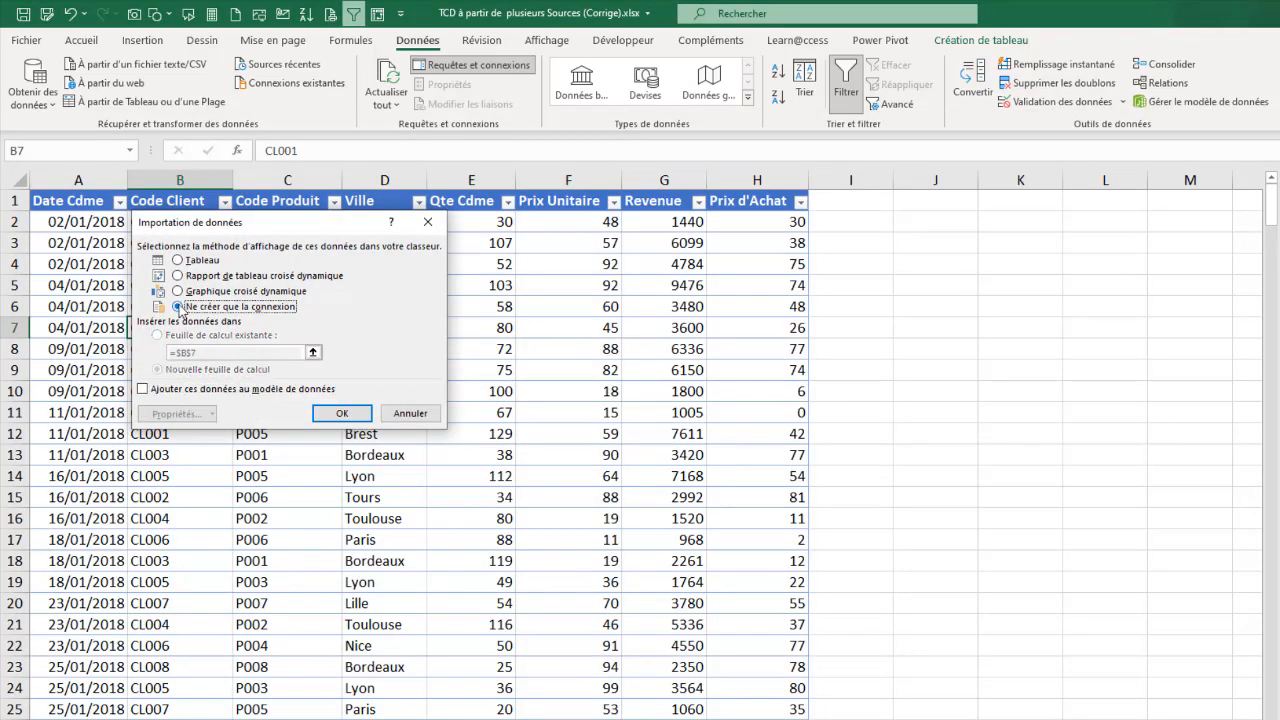
left_click(345, 413)
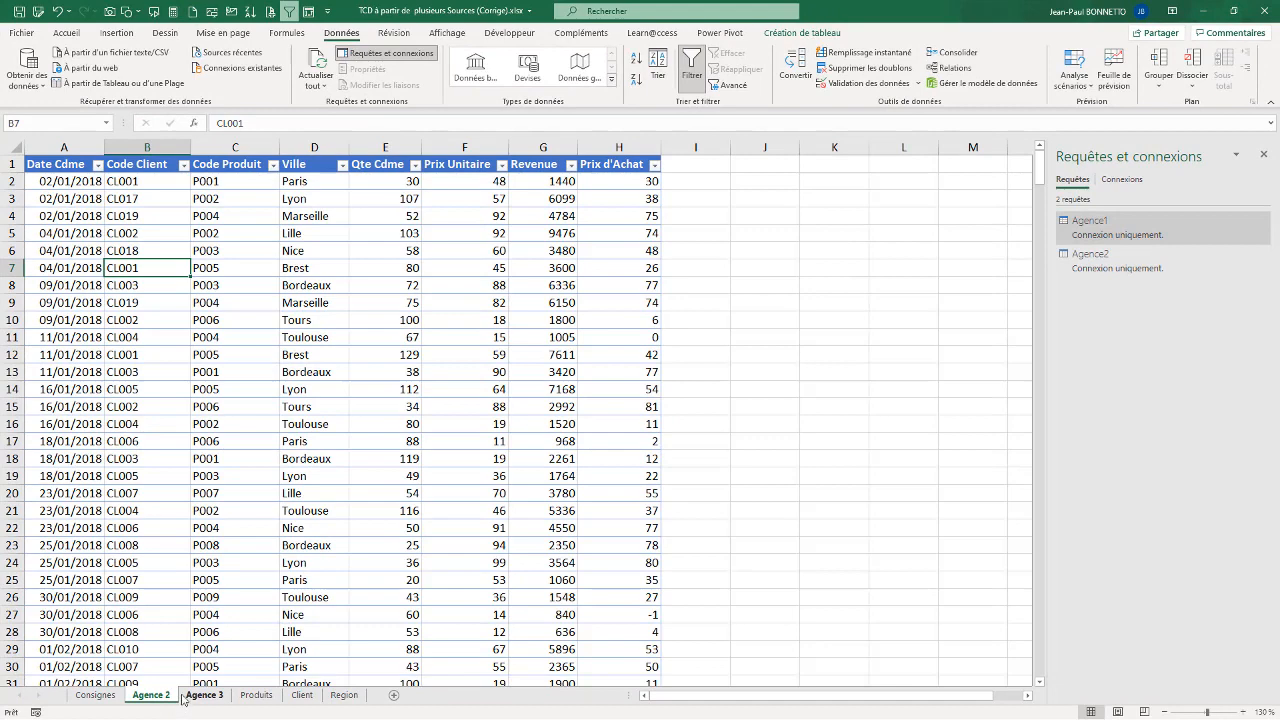
right_click(160, 700)
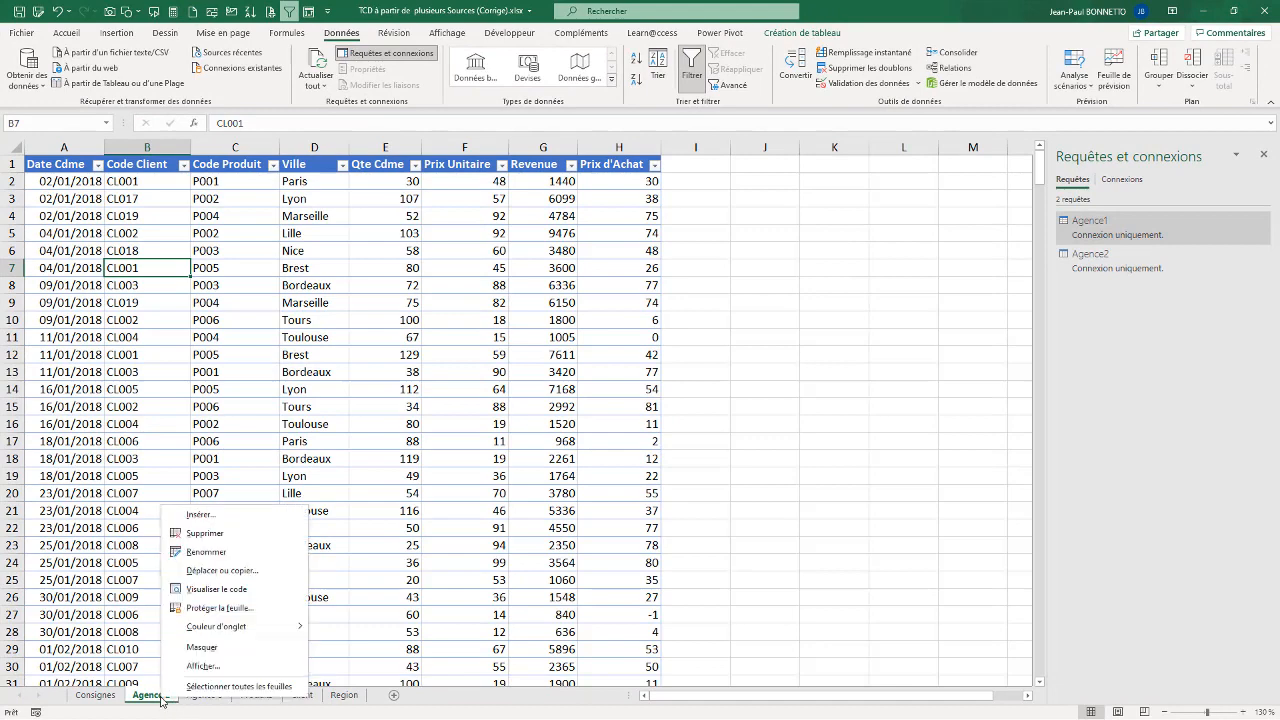
left_click(202, 647)
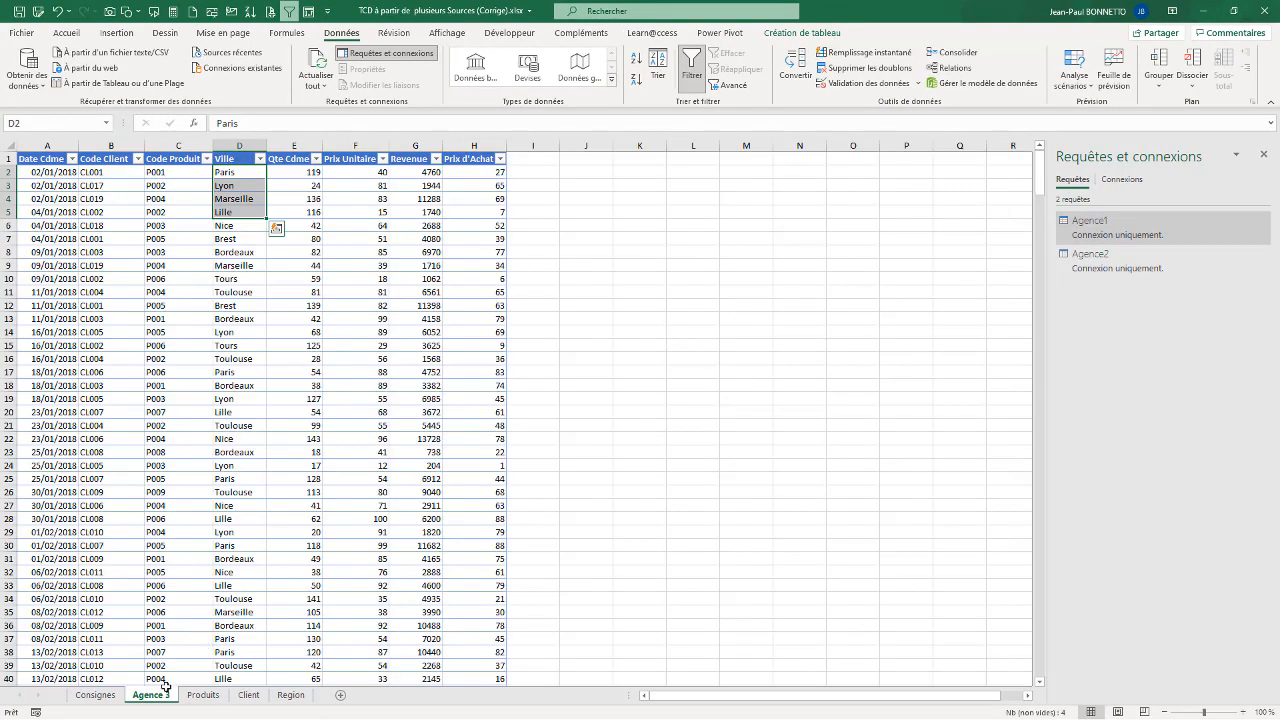
Step: Load the Agence 3 table into Power Query and change its Date Cdme column to Date, replacing the current conversion
left_click(160, 330)
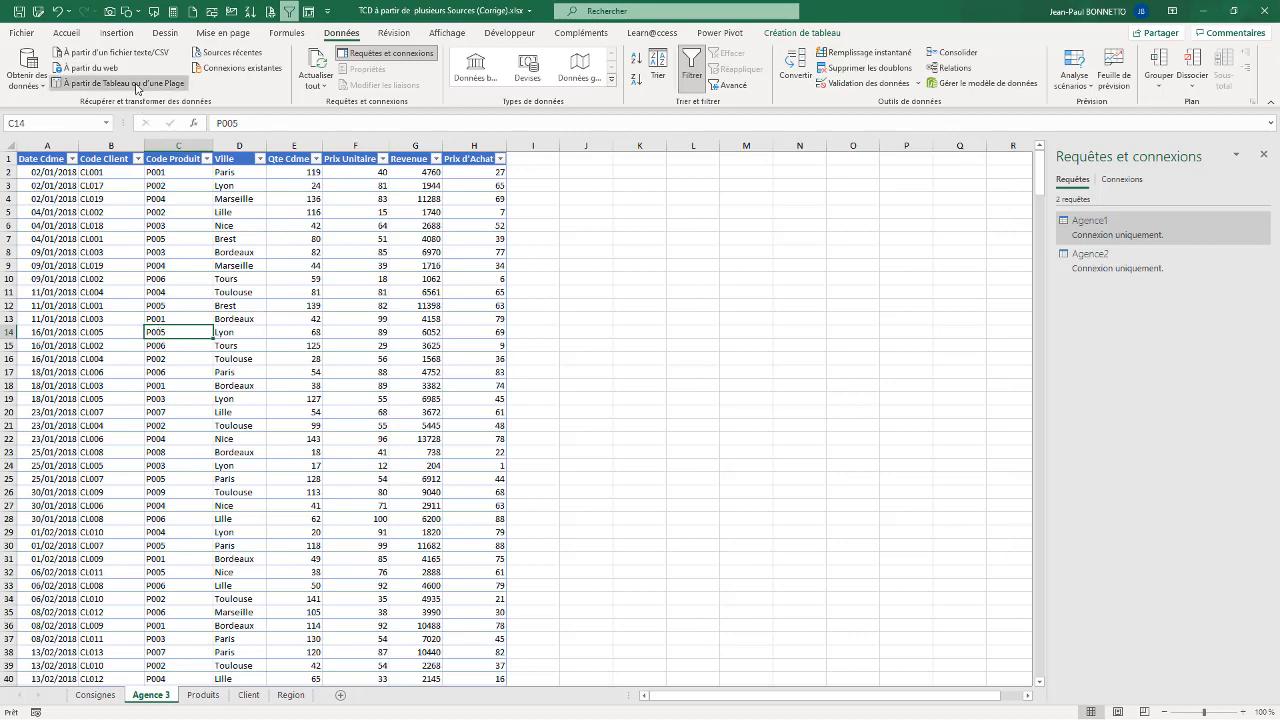
left_click(120, 83)
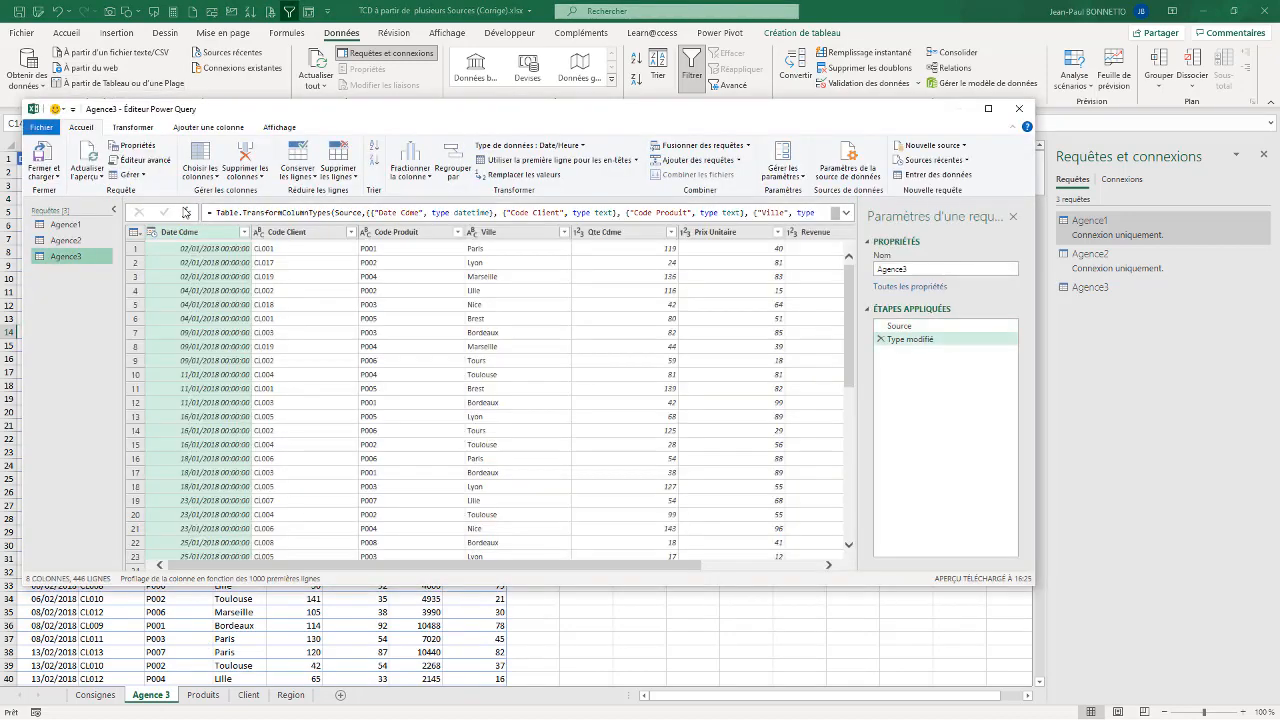
left_click(151, 238)
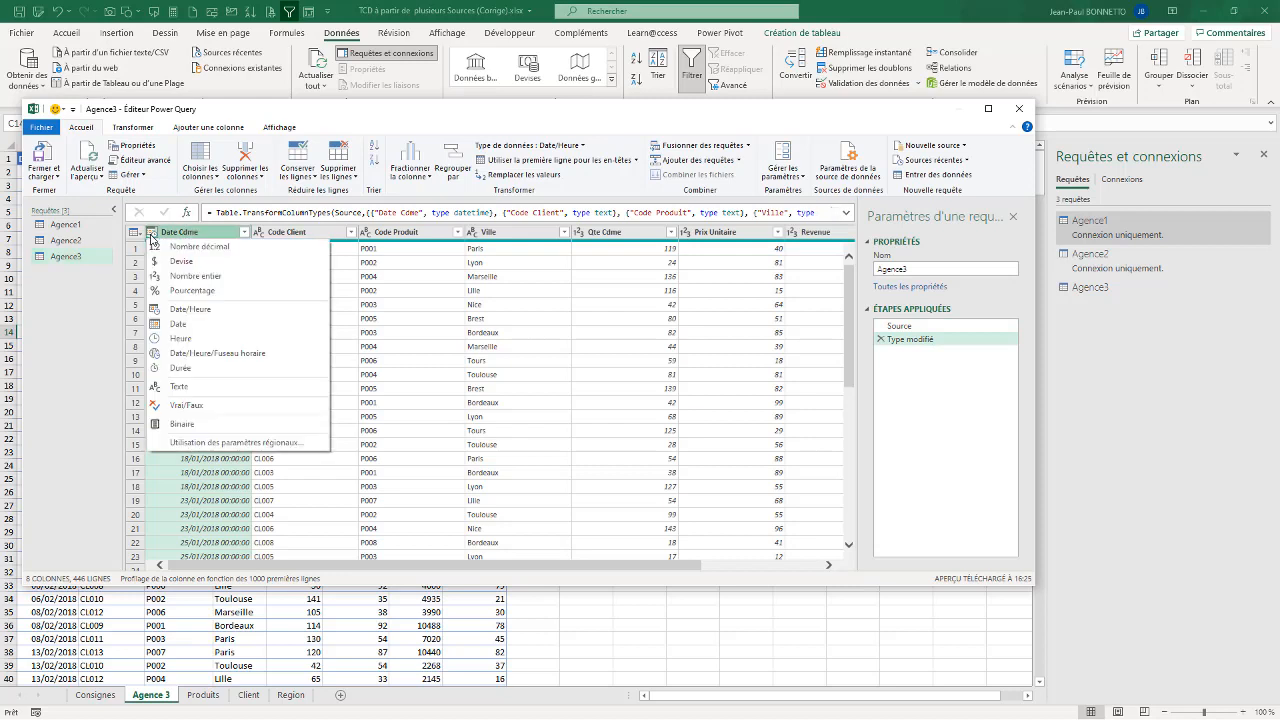
left_click(160, 327)
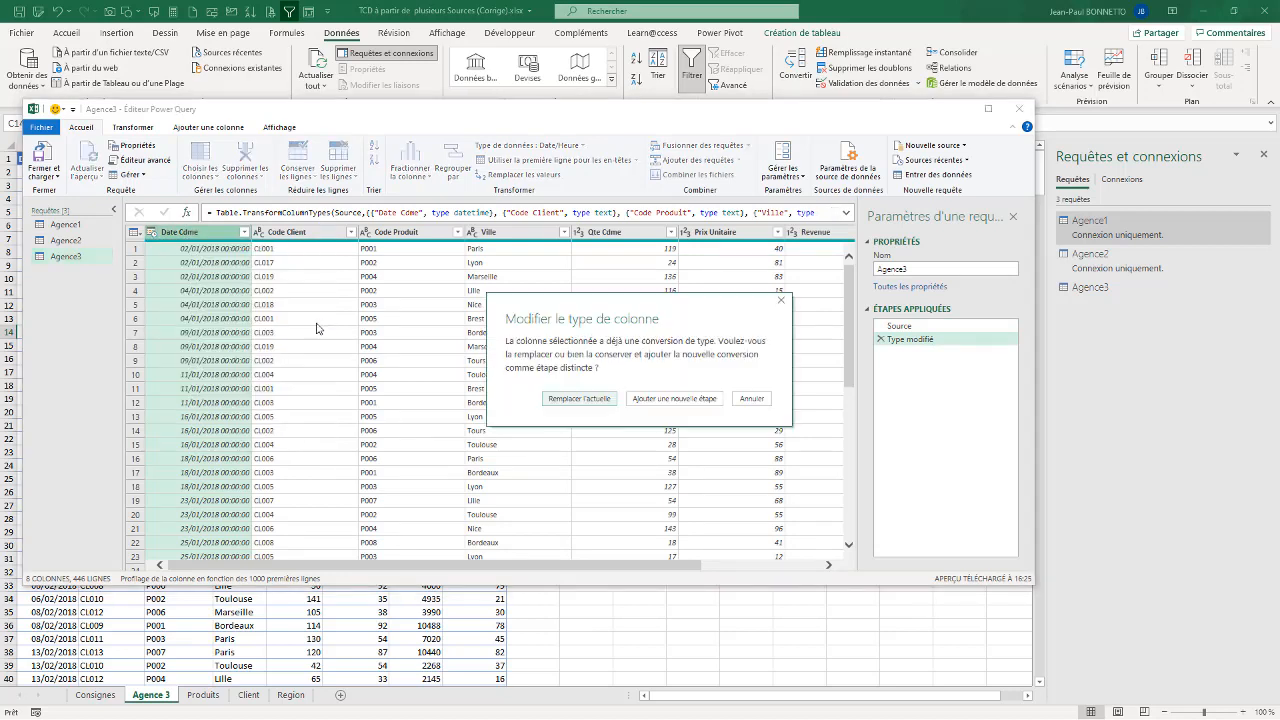
left_click(577, 399)
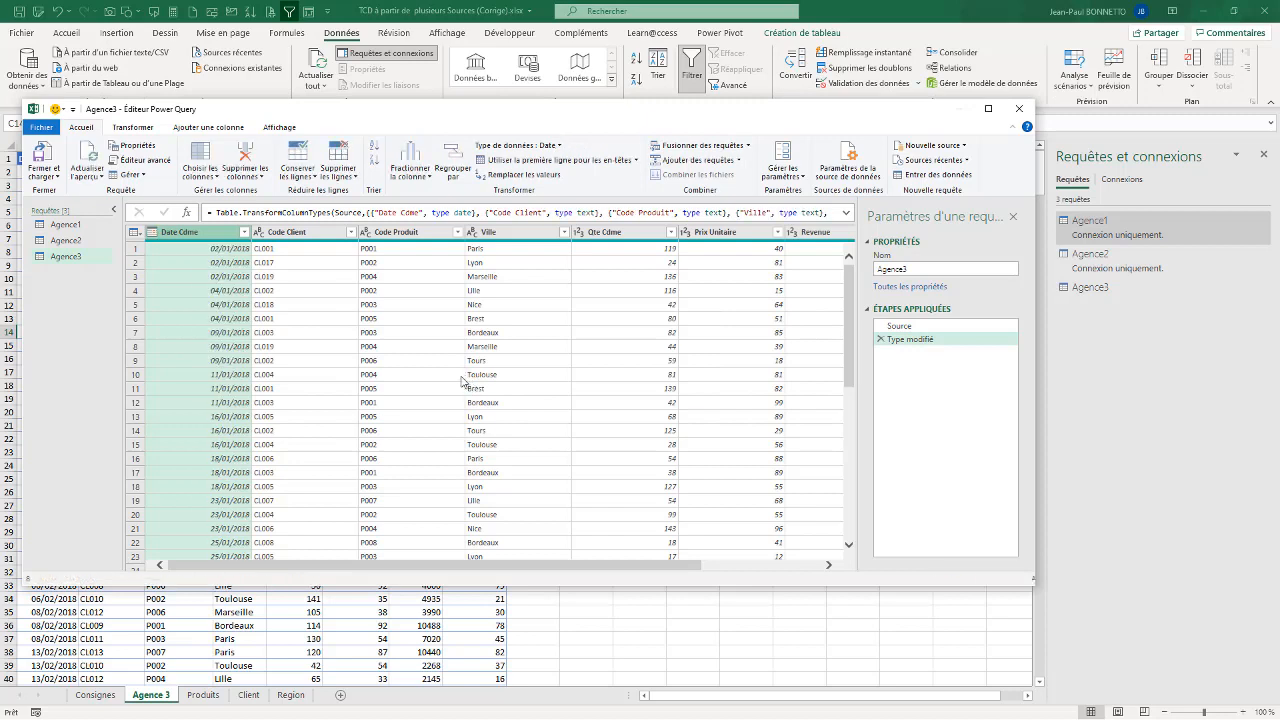
Step: Add a custom column named Agence to the Agence3 query with the formula ="Agence 3"
left_click(200, 128)
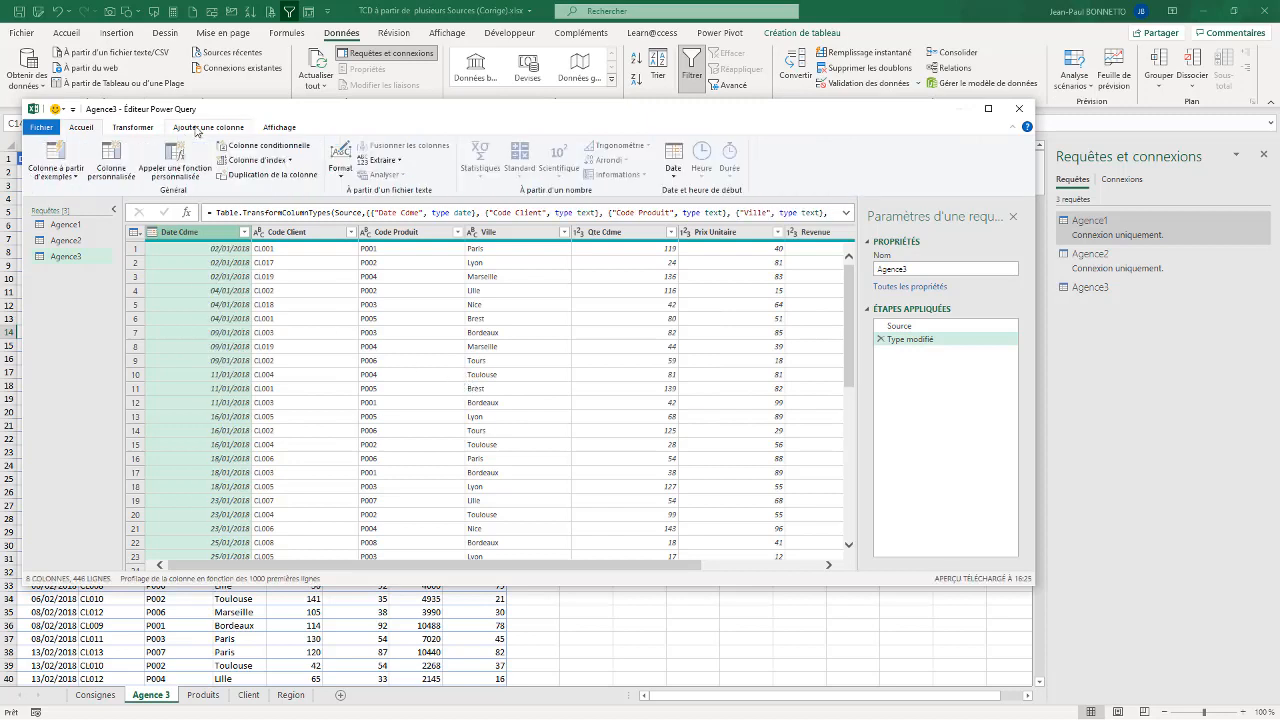
left_click(70, 160)
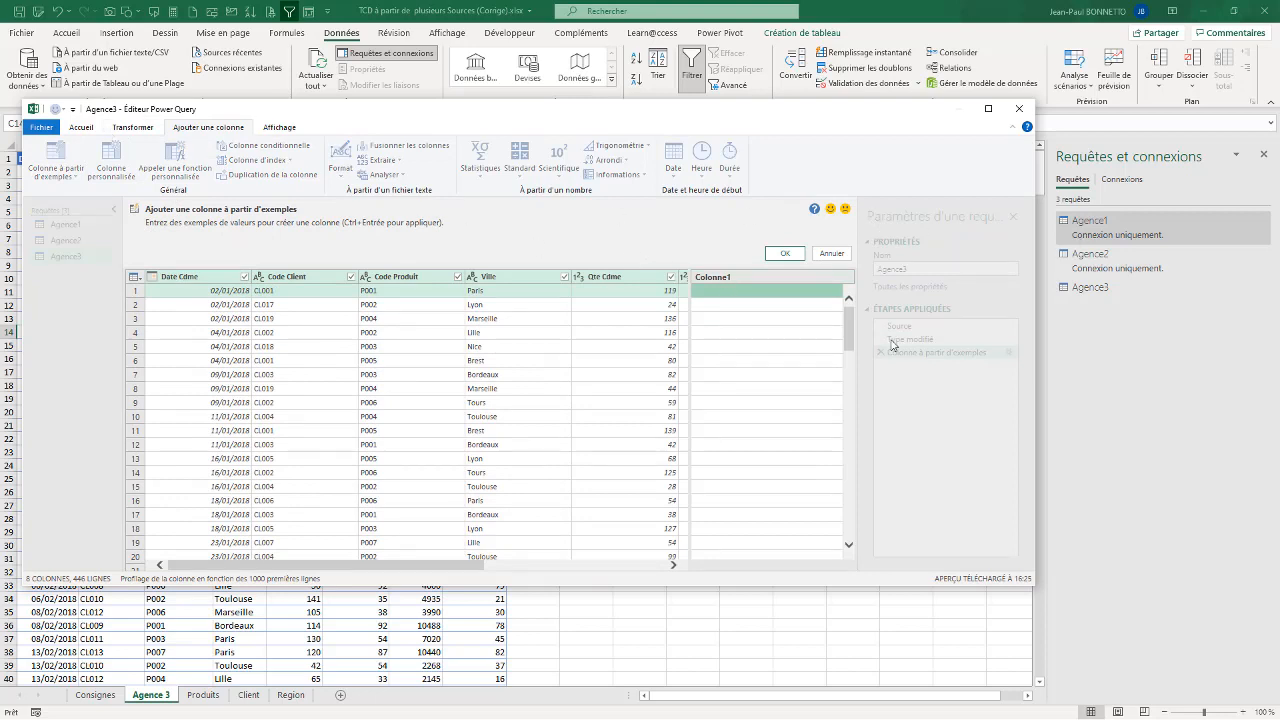
left_click(832, 255)
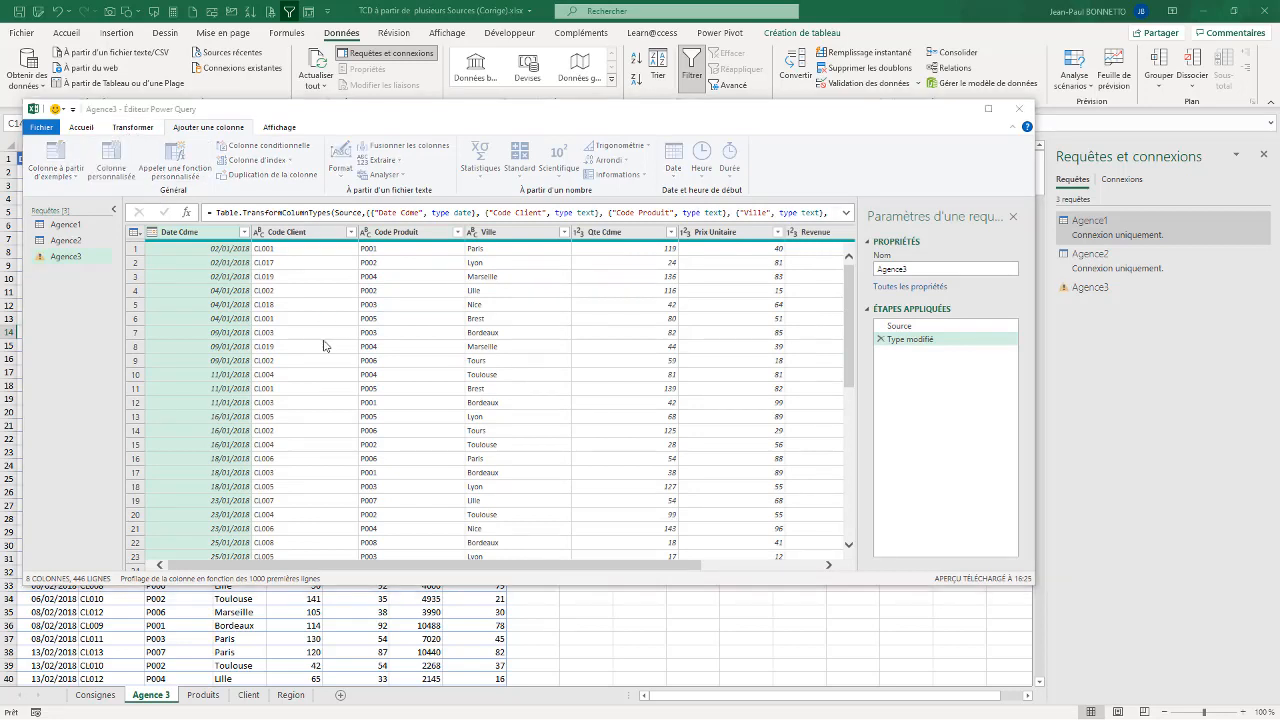
left_click_drag(492, 295, 427, 296)
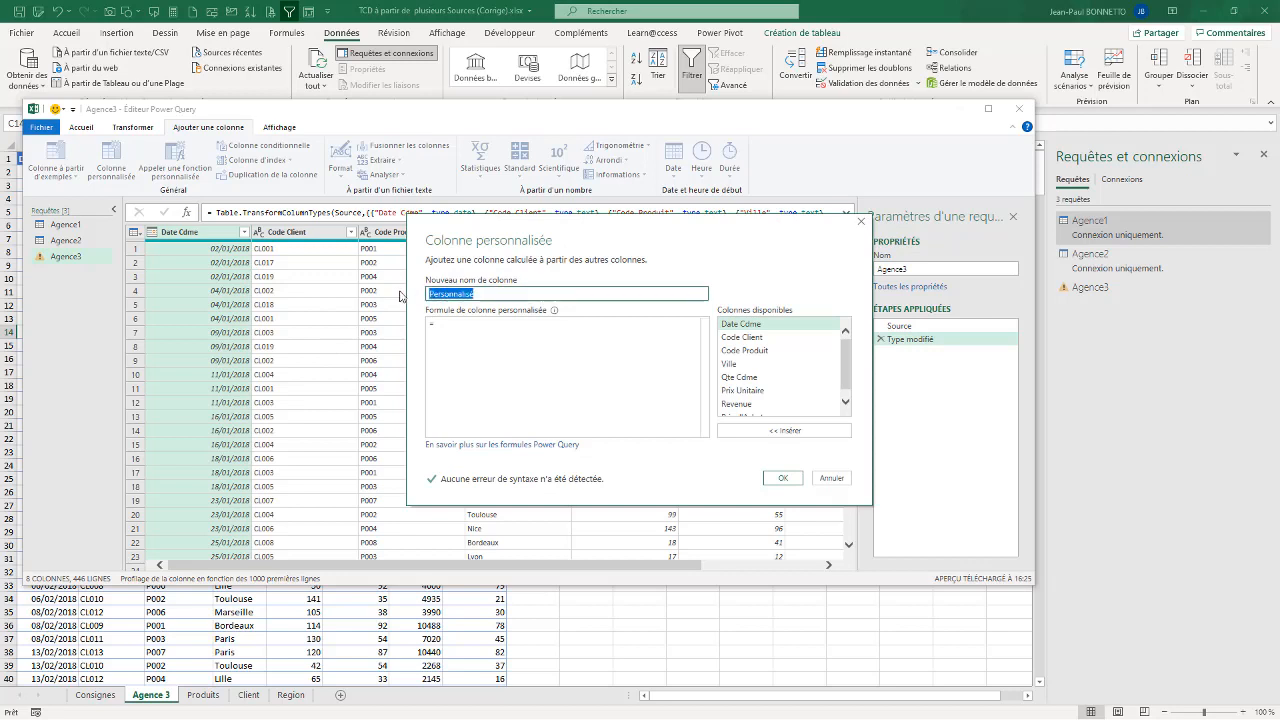
key("BackSpace")
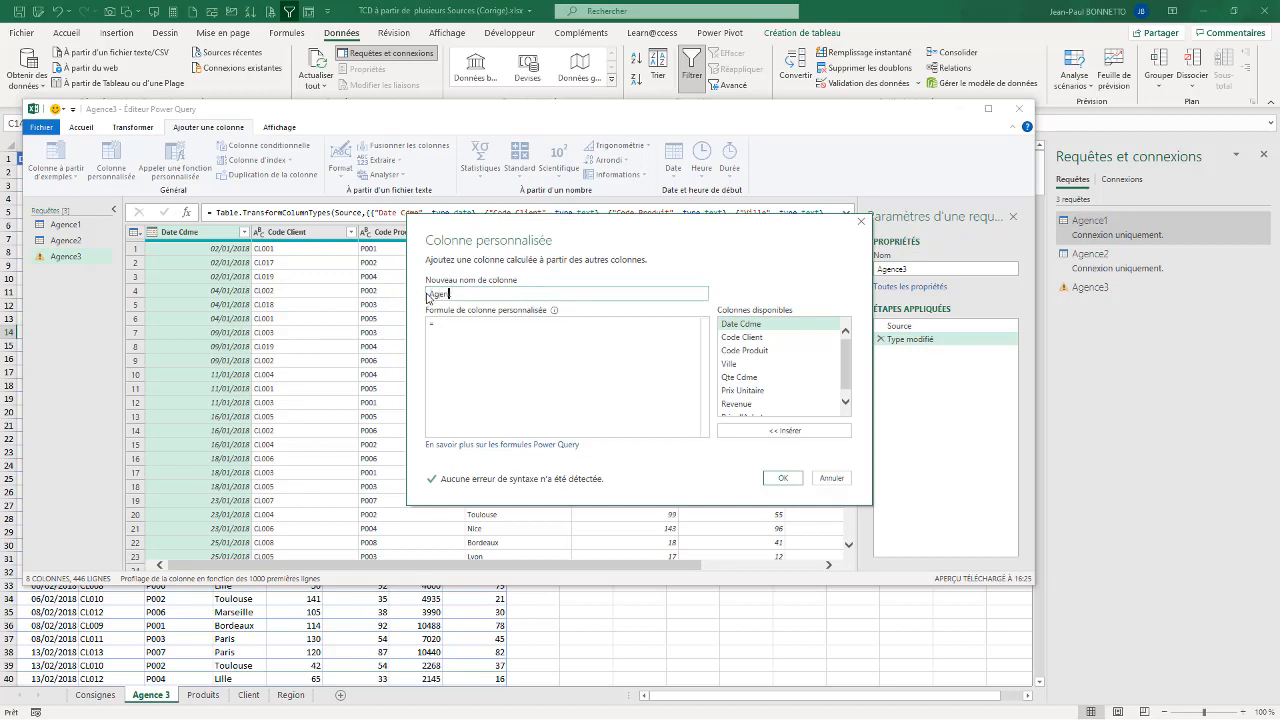
left_click(439, 324)
type("\"Agence 3")
left_click(781, 477)
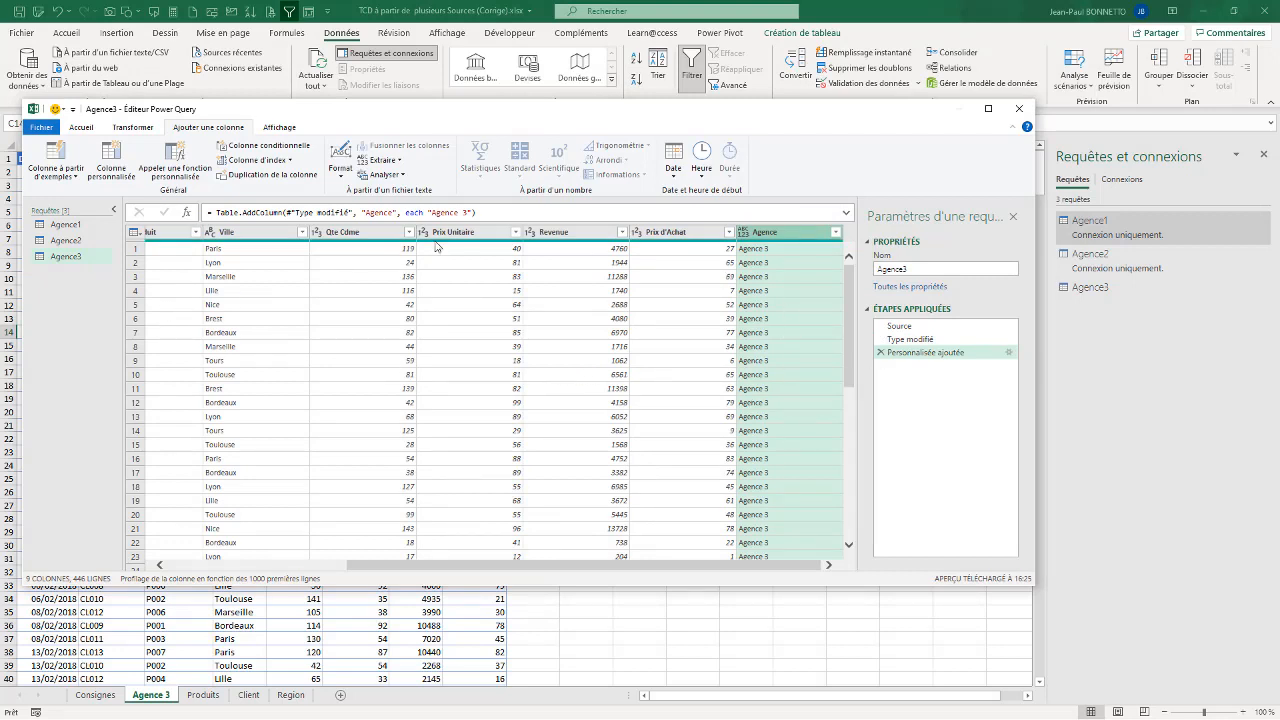
Step: Close the editor, load the Agence3 query as a connection only, and hide the Agence 3 sheet
left_click(86, 130)
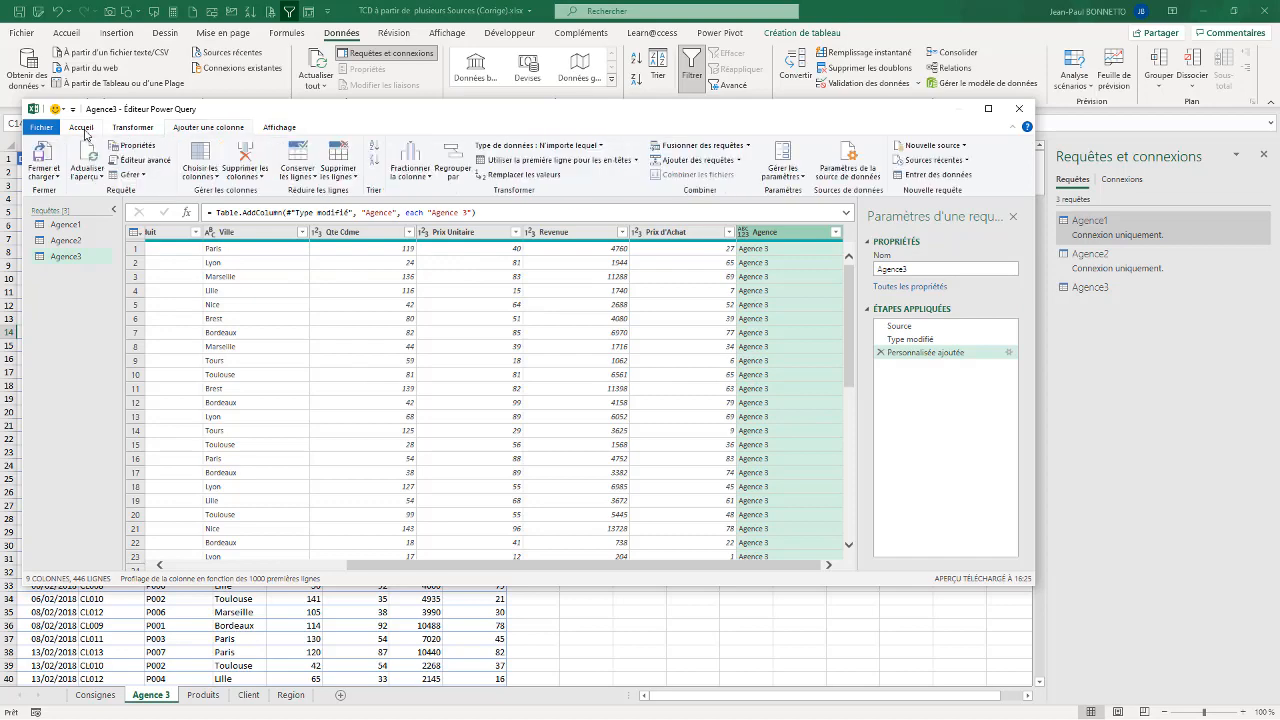
left_click(45, 176)
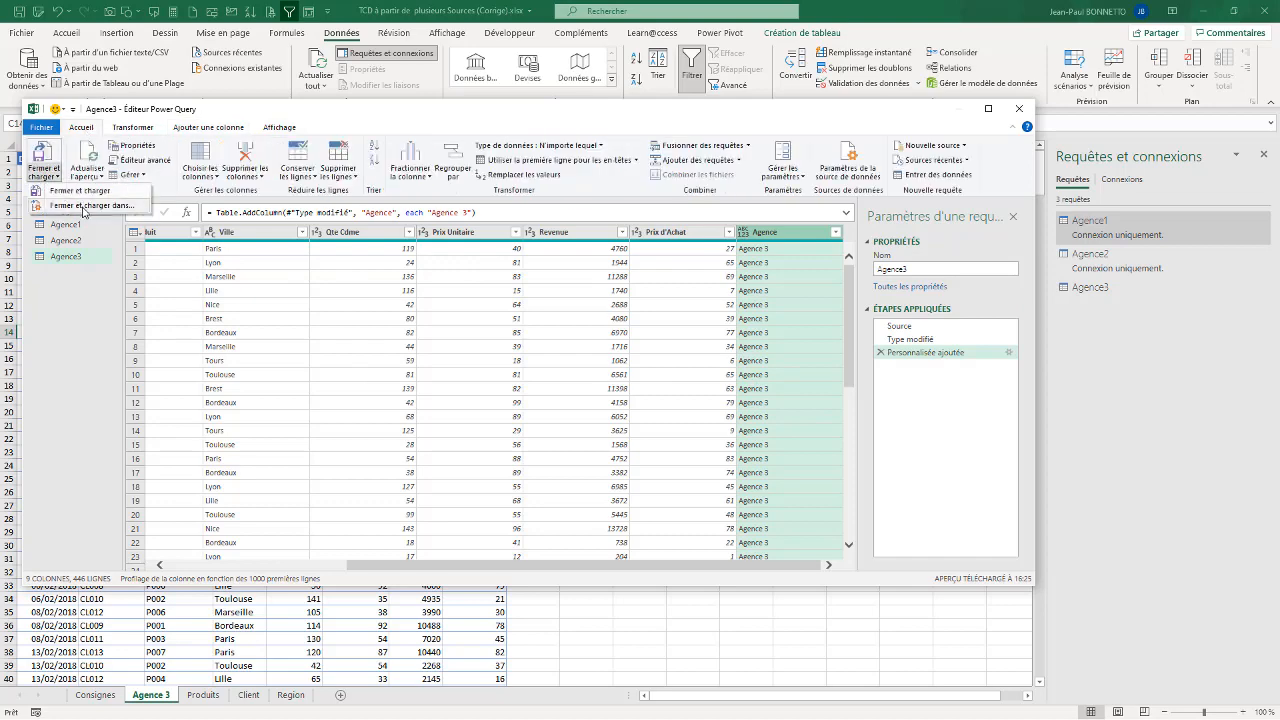
left_click(84, 207)
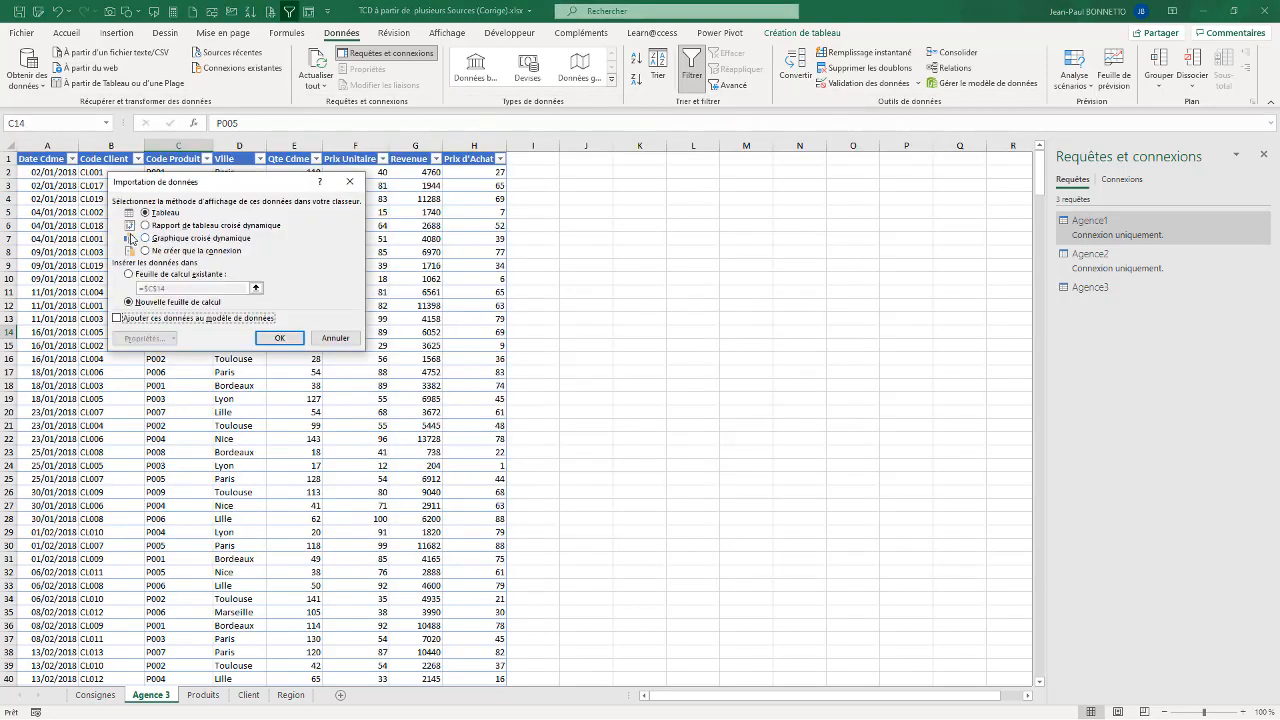
left_click(146, 251)
left_click(279, 338)
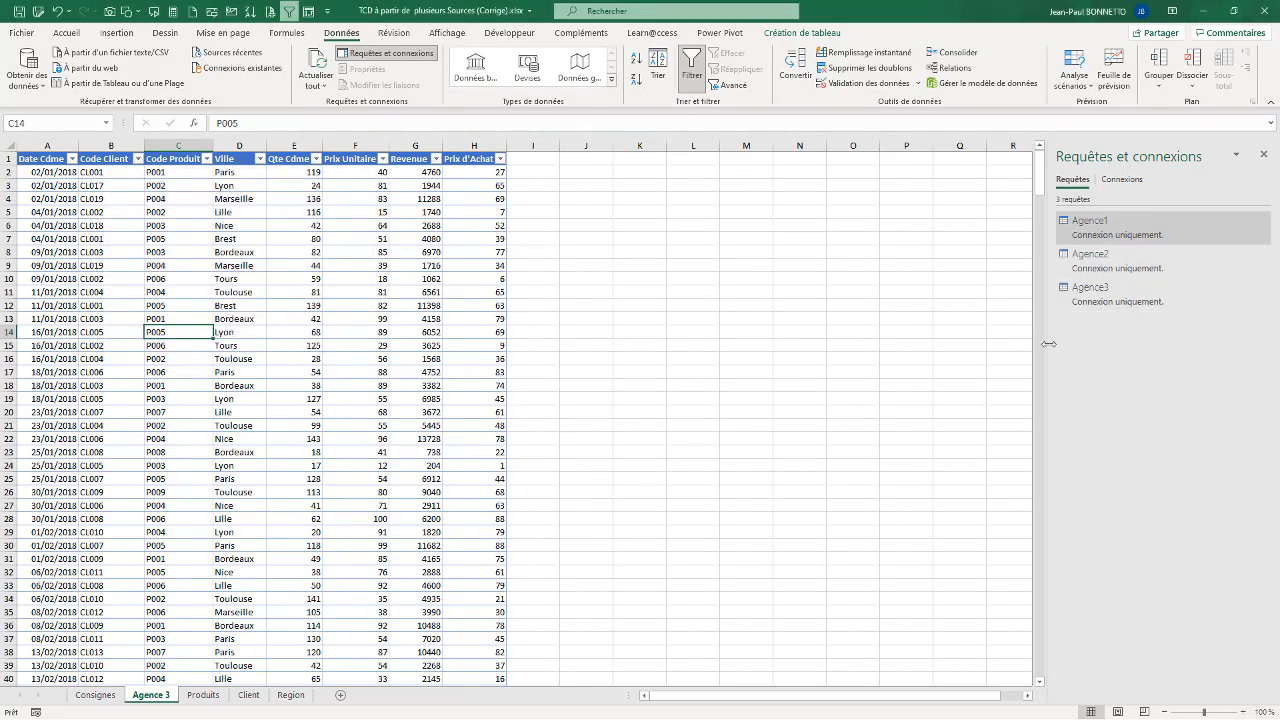
right_click(163, 695)
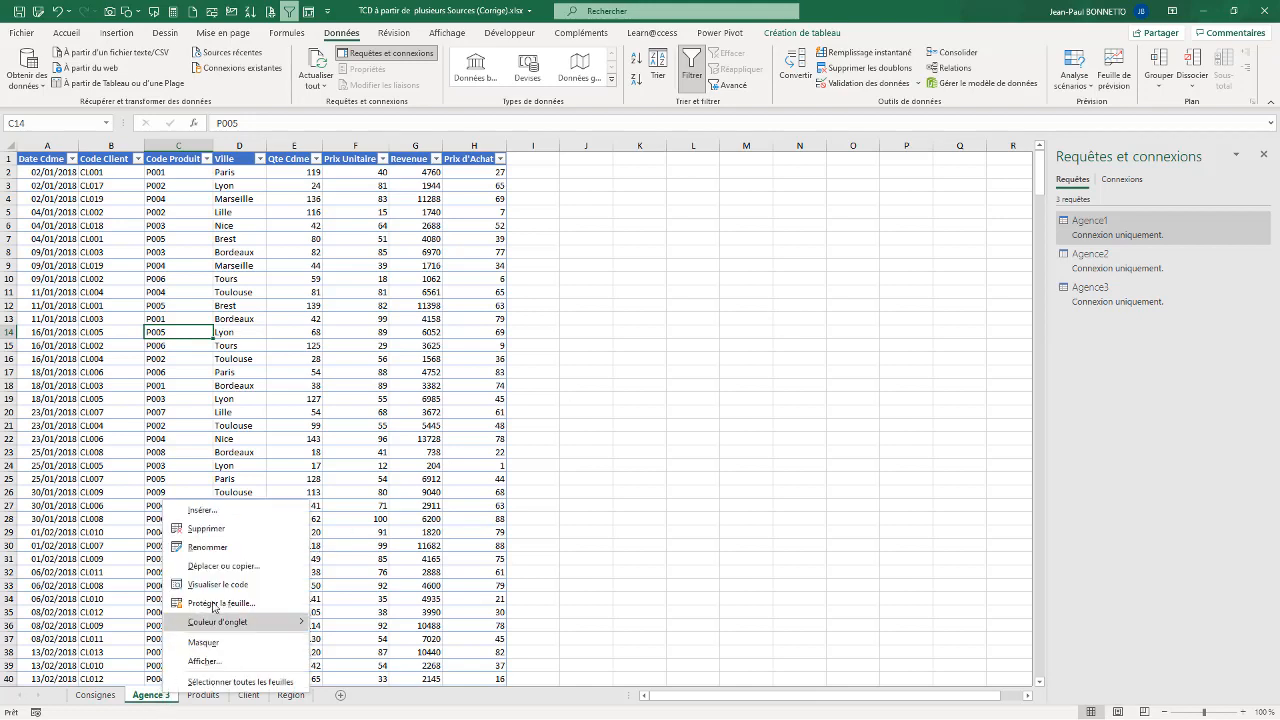
left_click(204, 642)
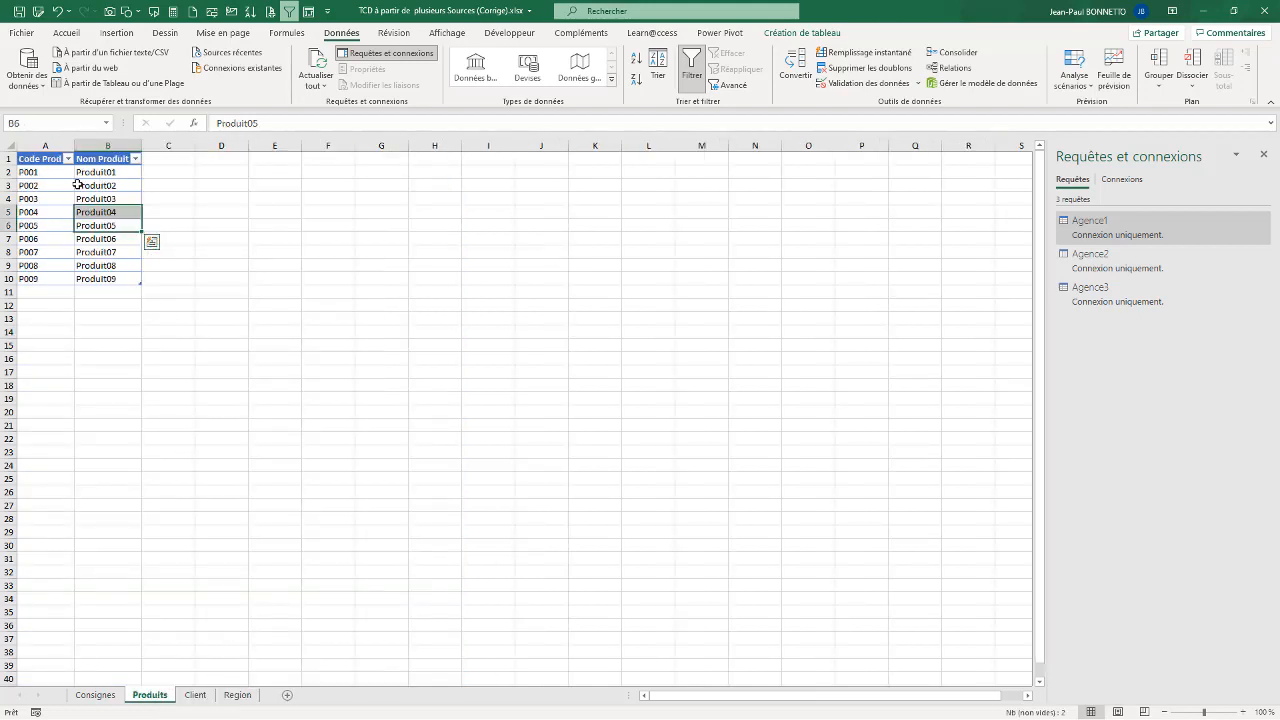
Step: Bring the product table on the Produits sheet into Power Query and load it as a connection only
left_click(89, 188)
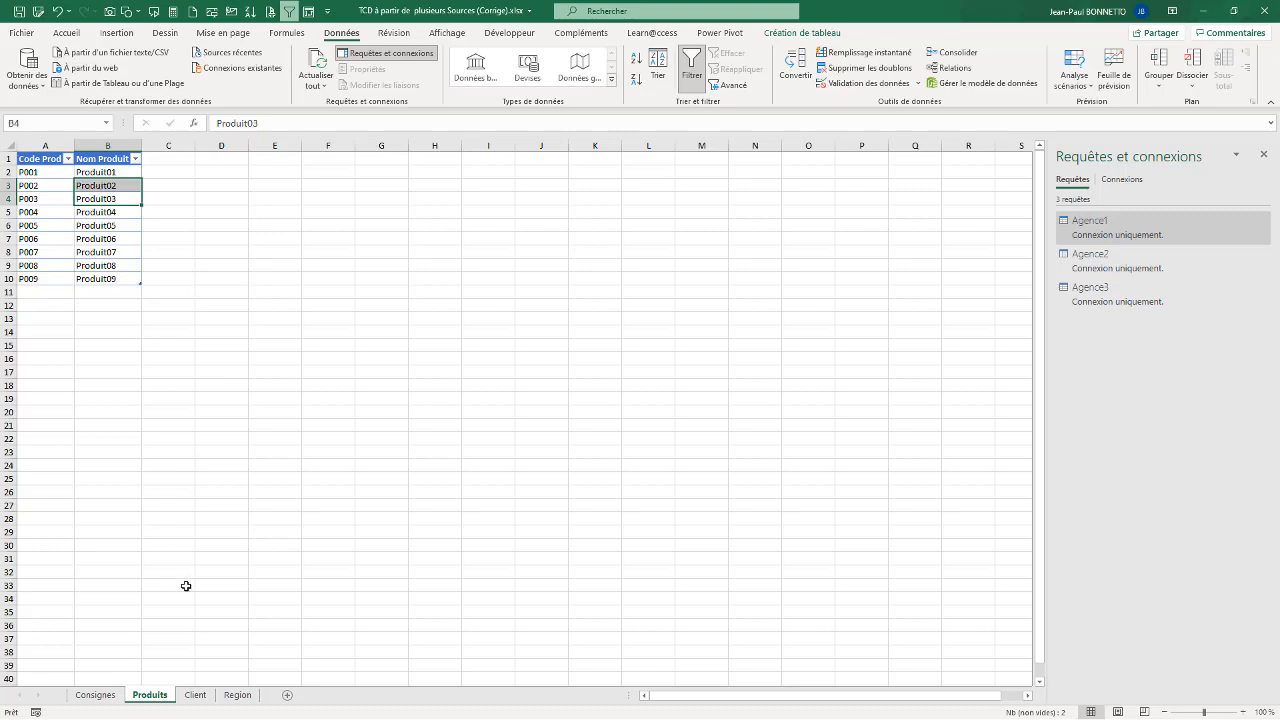
left_click(90, 196)
left_click(104, 84)
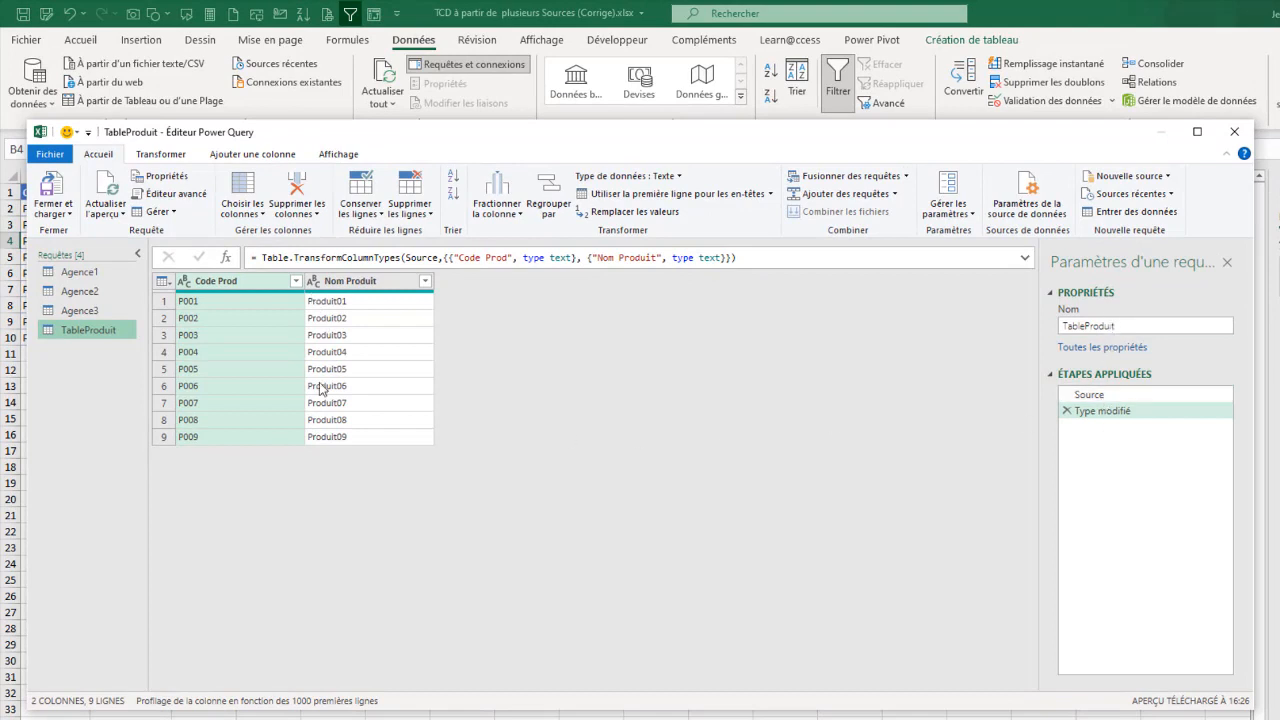
left_click(55, 211)
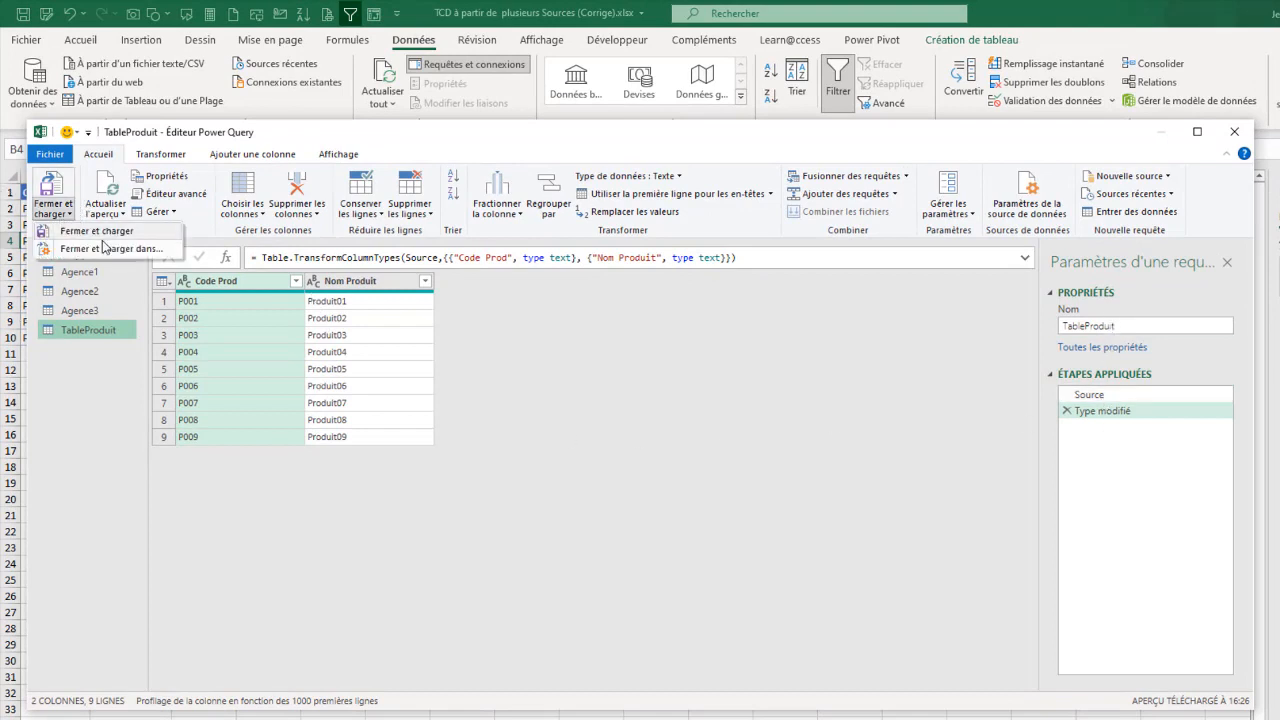
left_click(107, 248)
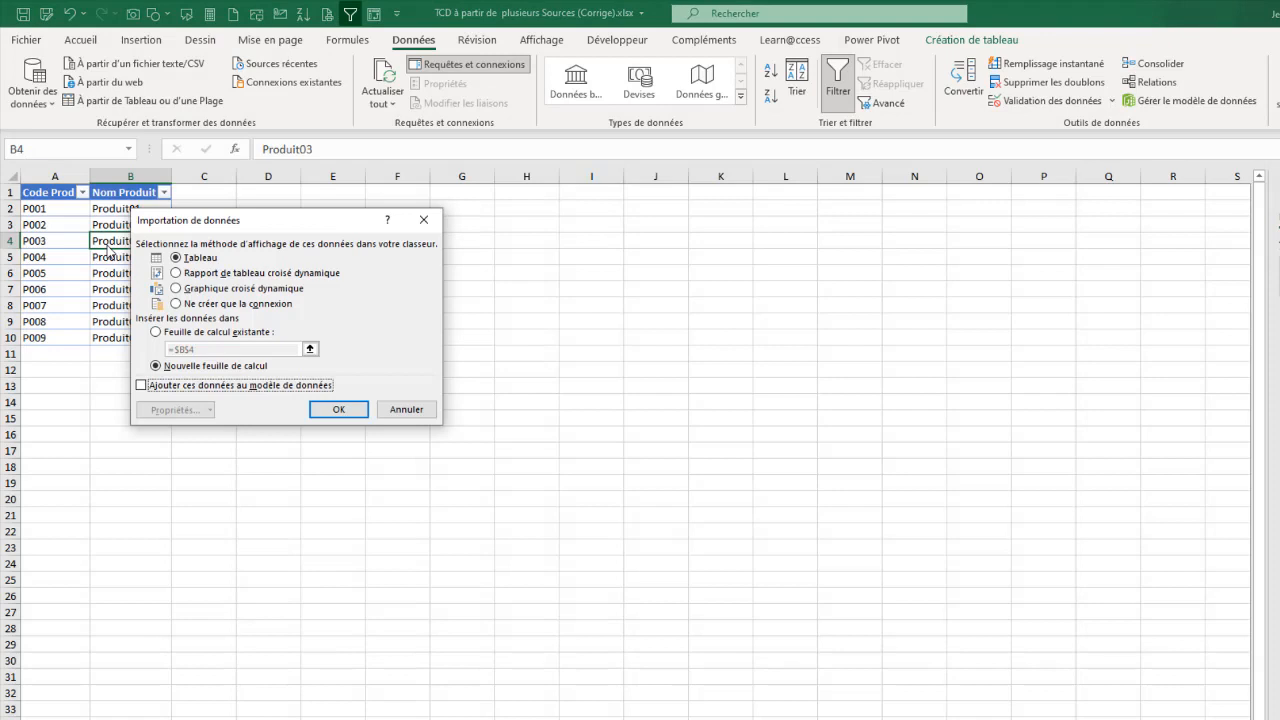
left_click(178, 304)
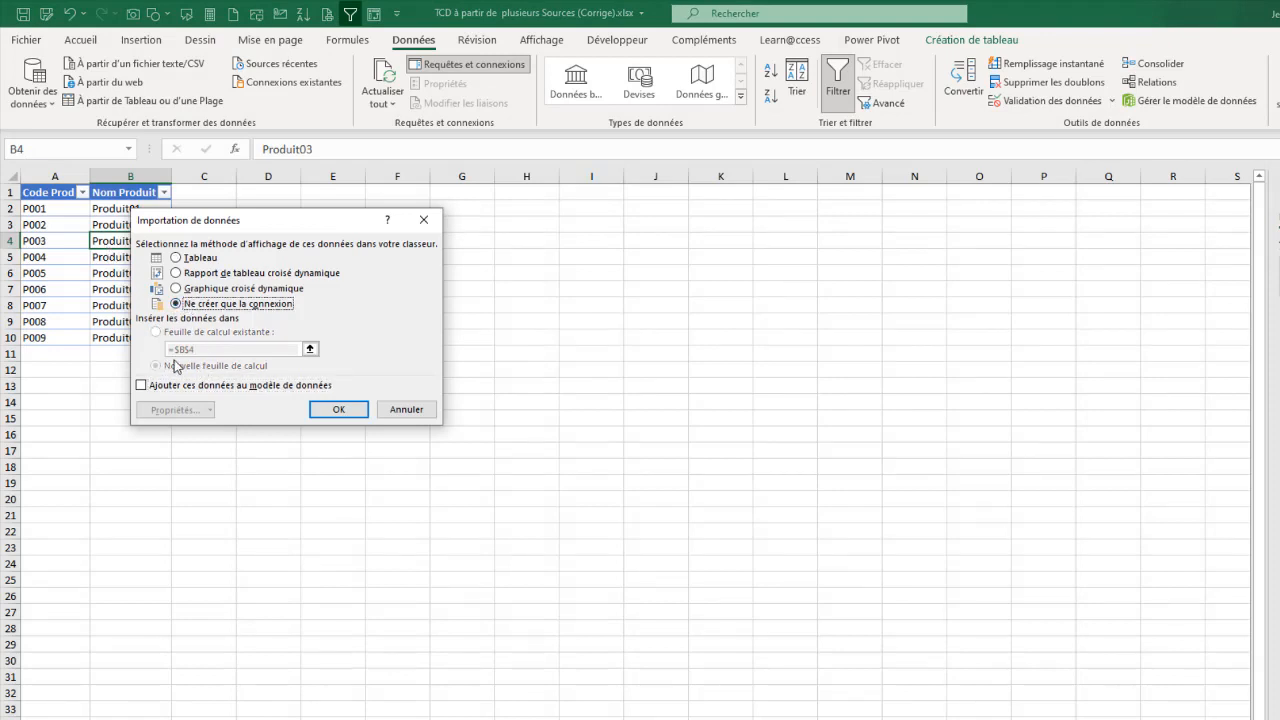
left_click(338, 409)
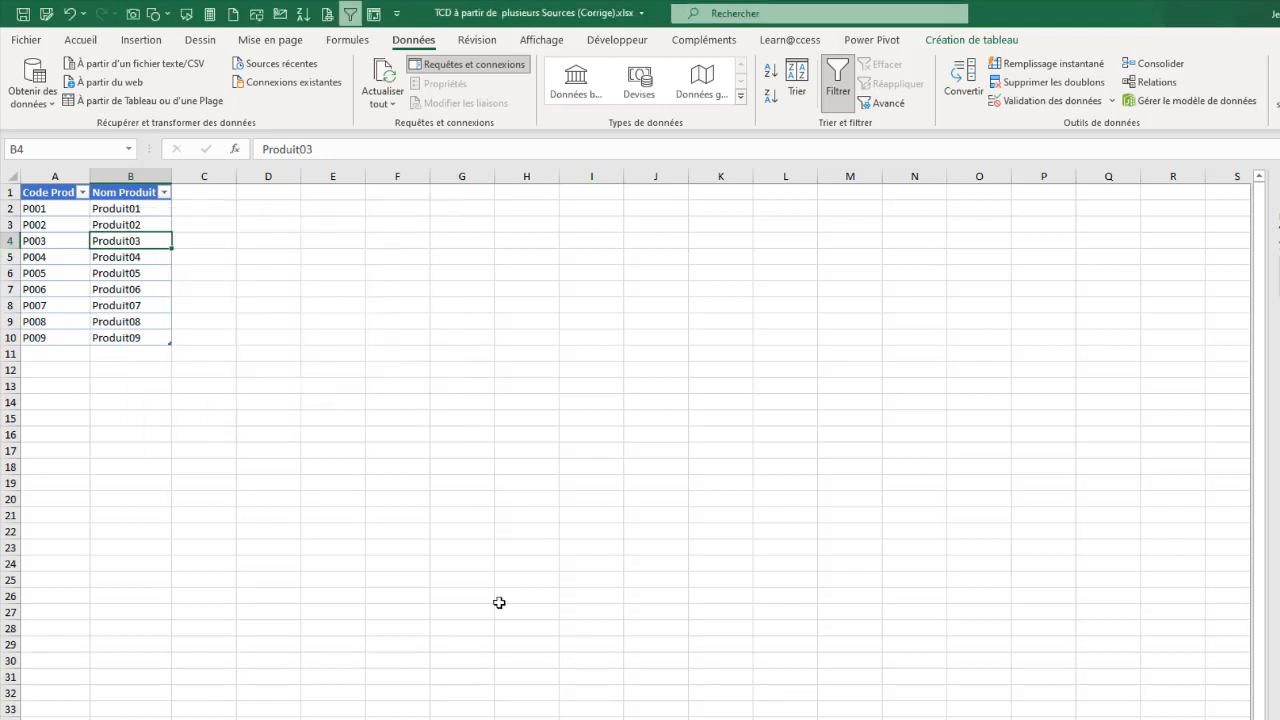
Step: Bring the client table on the Client sheet into Power Query and load it as a connection only
key("ctrl+Page_Down")
left_click(104, 229)
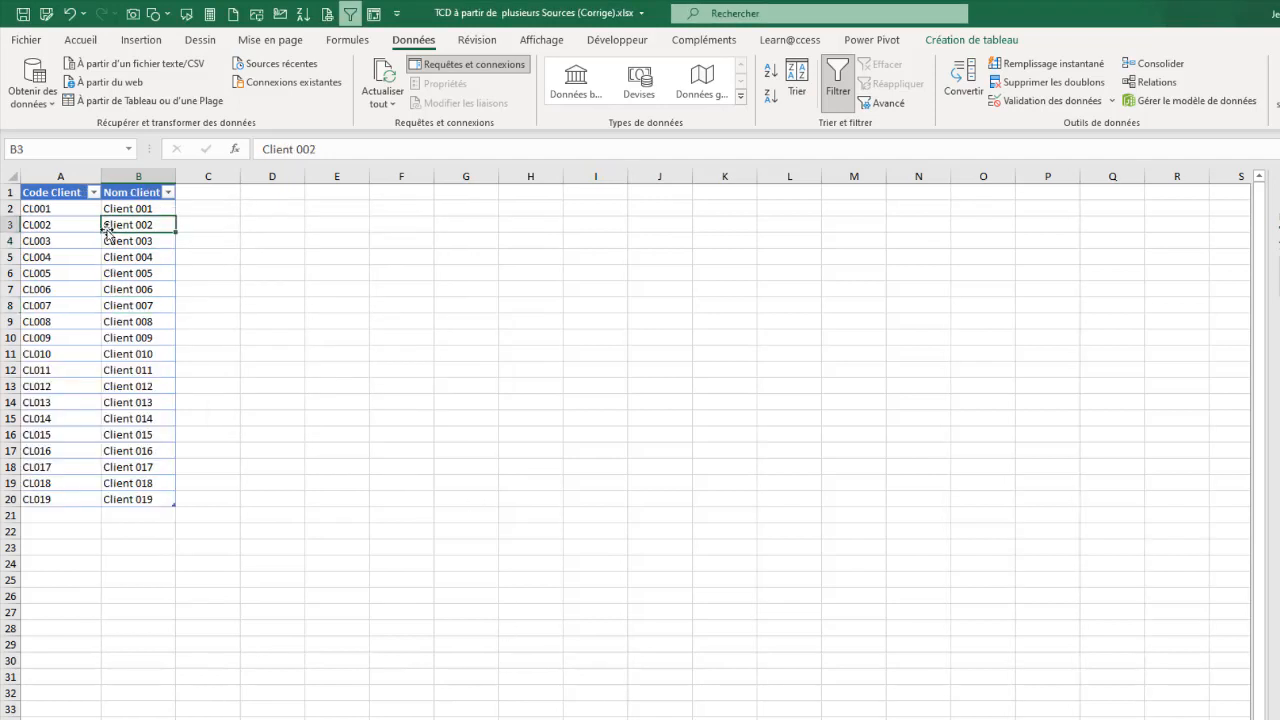
left_click(150, 102)
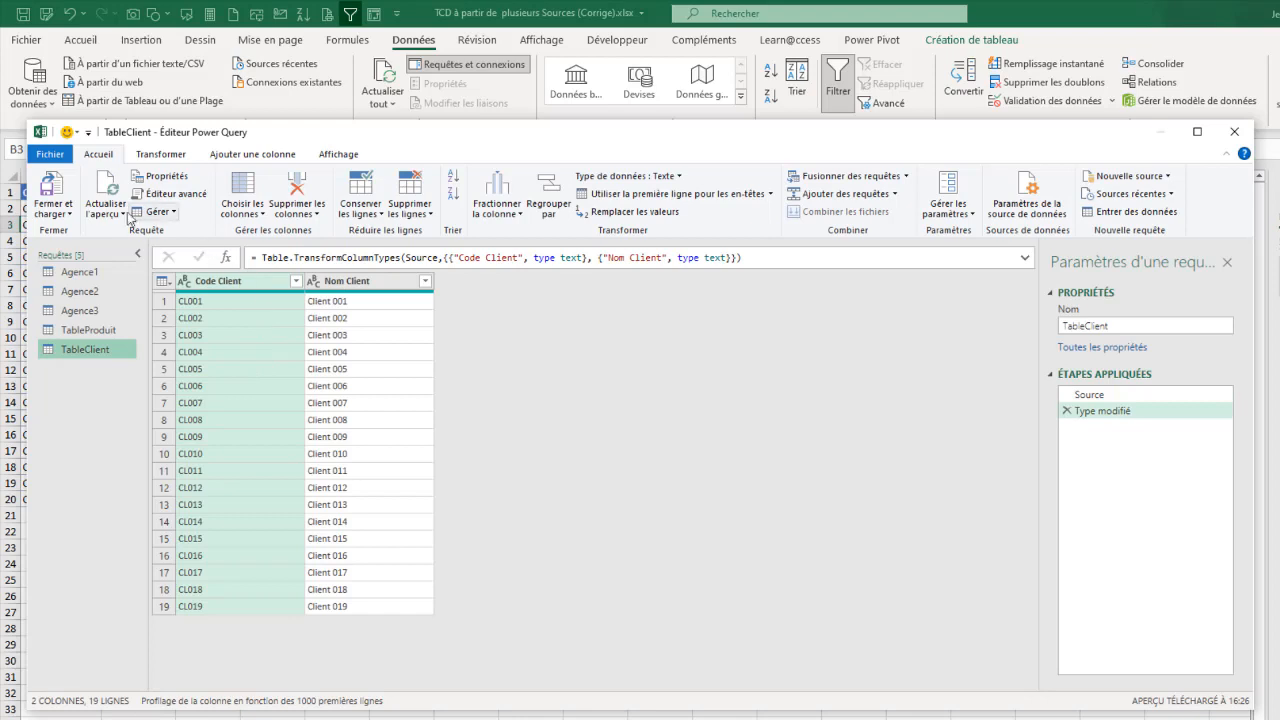
left_click(66, 212)
left_click(92, 232)
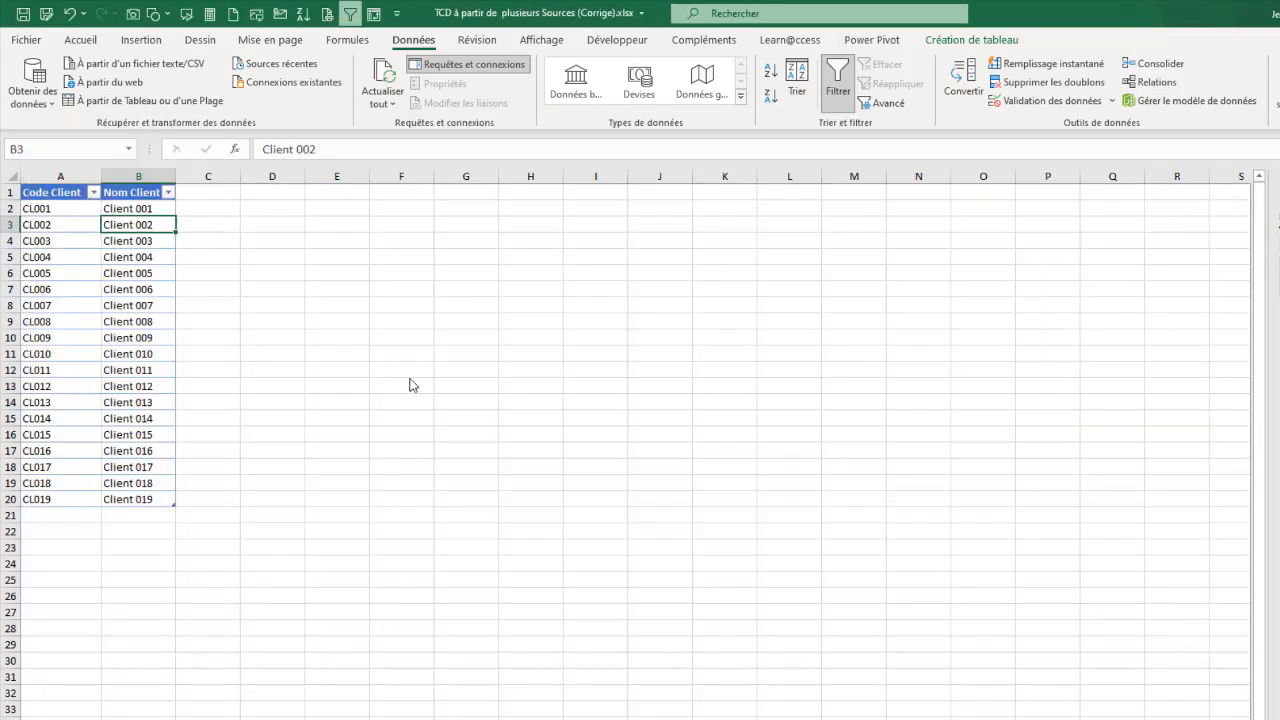
left_click(183, 304)
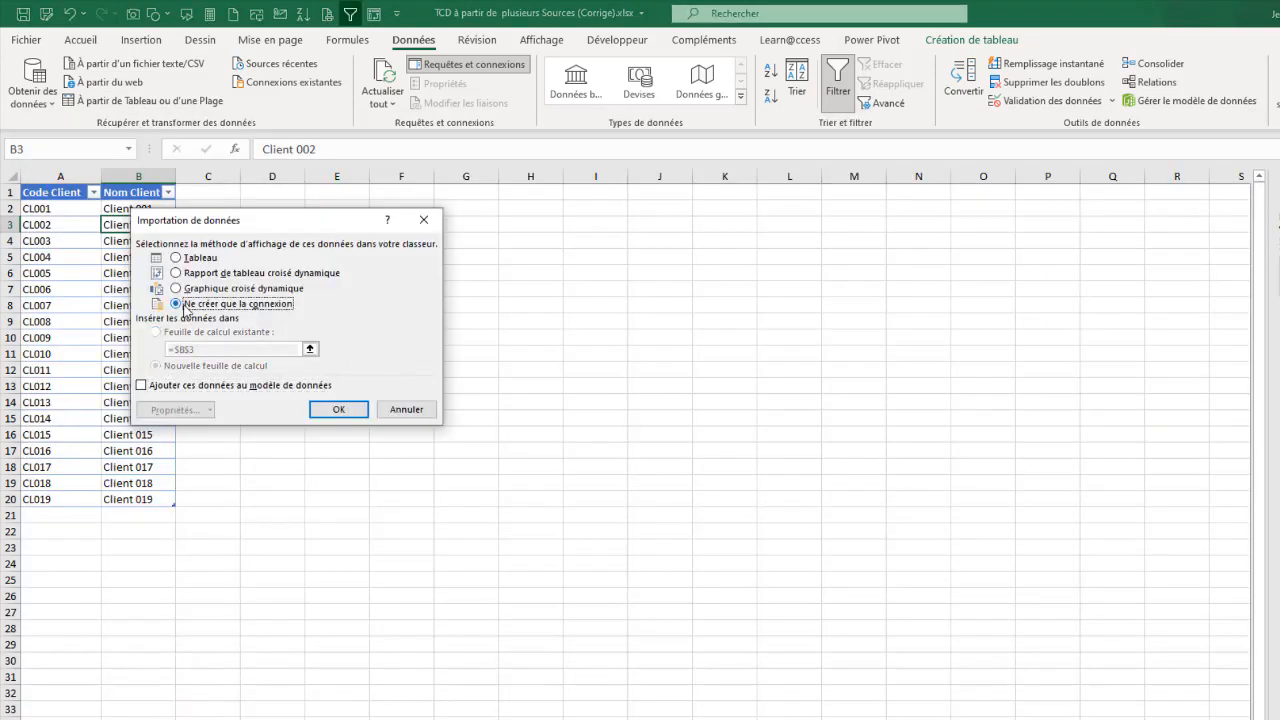
left_click(336, 409)
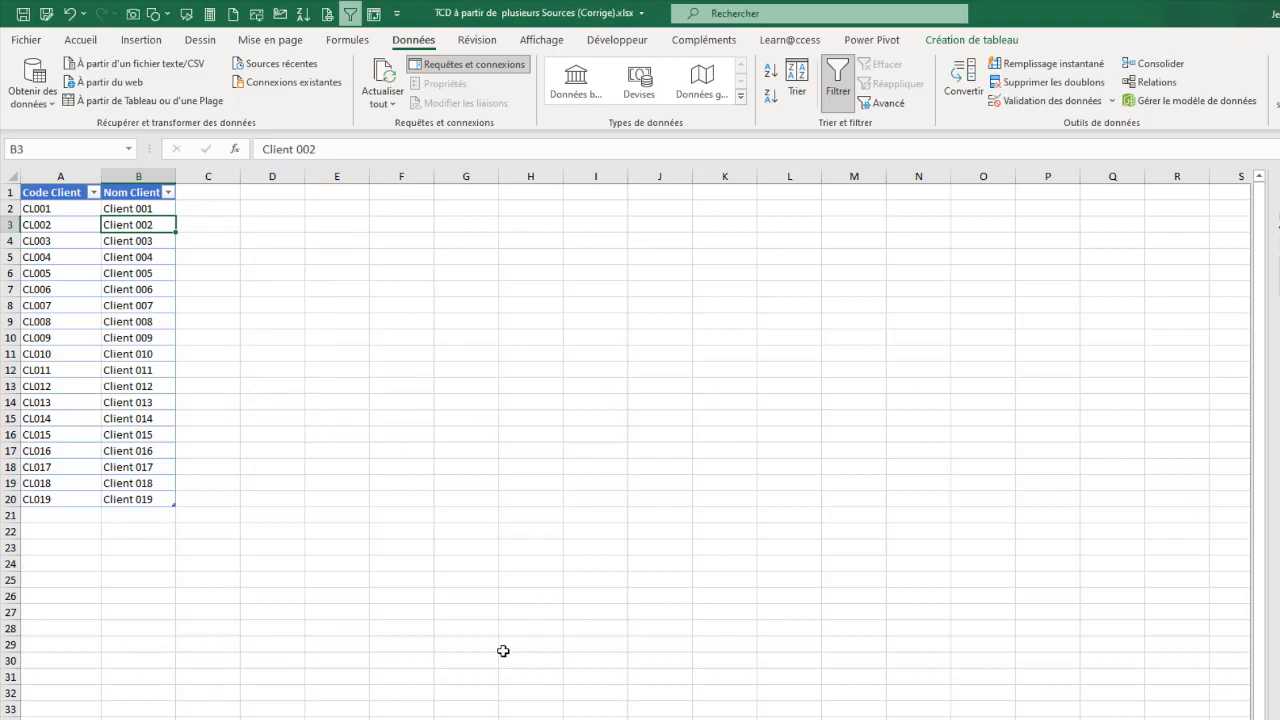
Step: Bring the region table on the Region sheet into Power Query and load it as a connection only
key("ctrl+Page_Down")
left_click(128, 270)
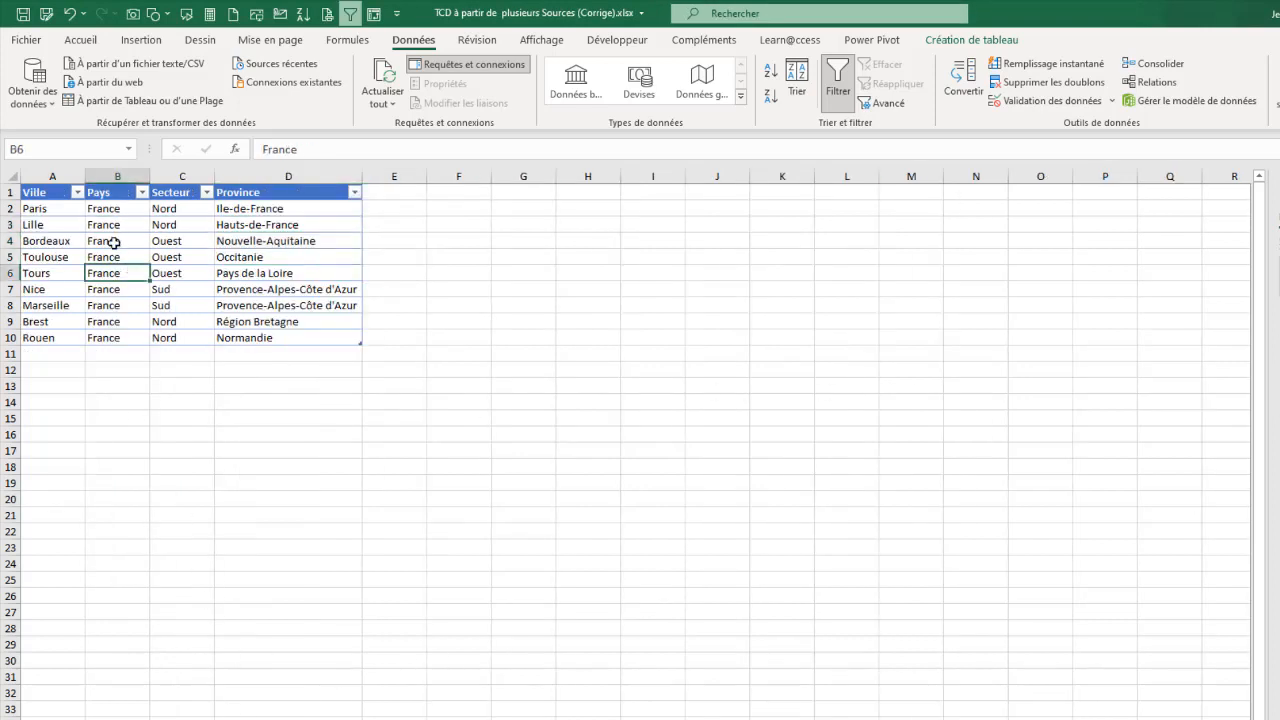
left_click(40, 98)
left_click(142, 100)
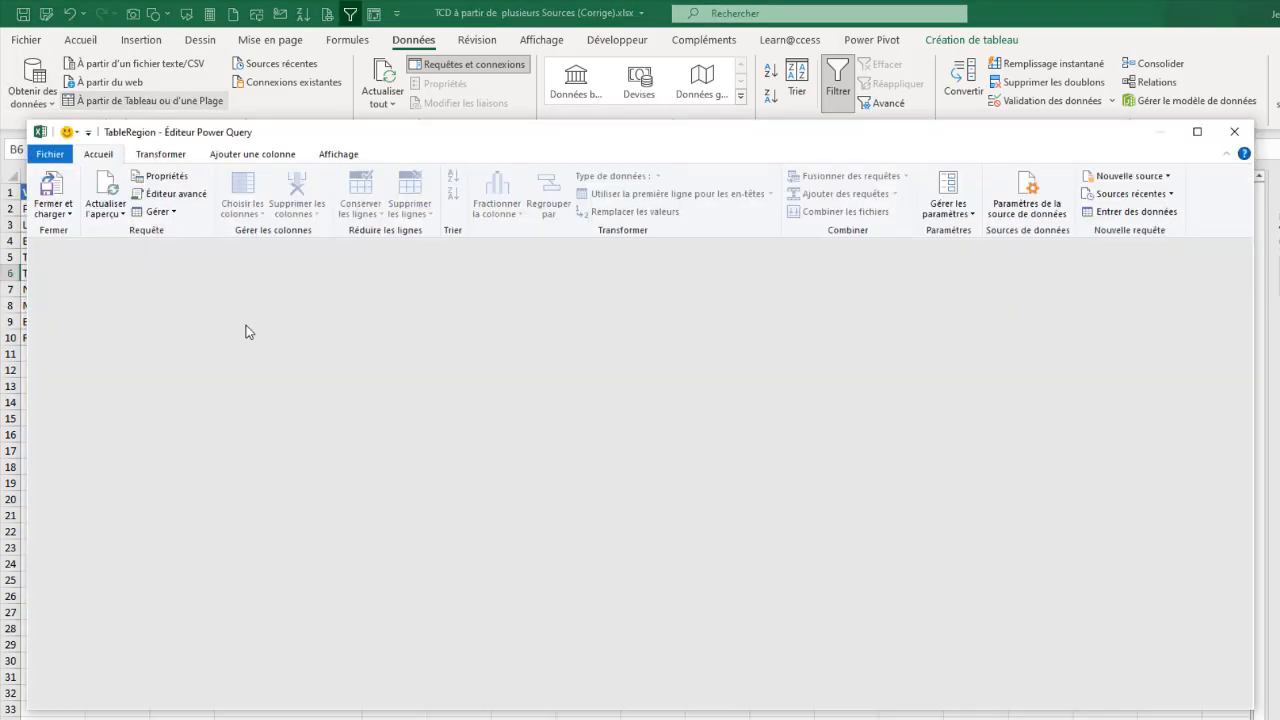
left_click(62, 214)
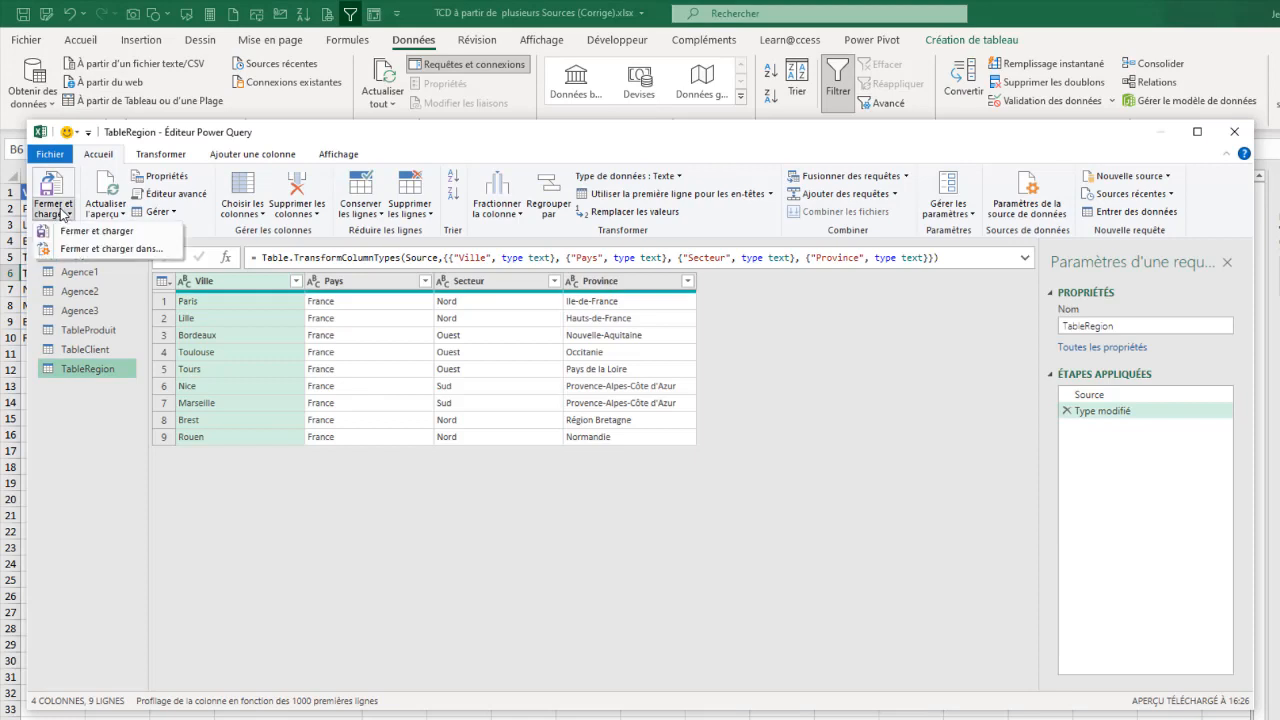
left_click(102, 250)
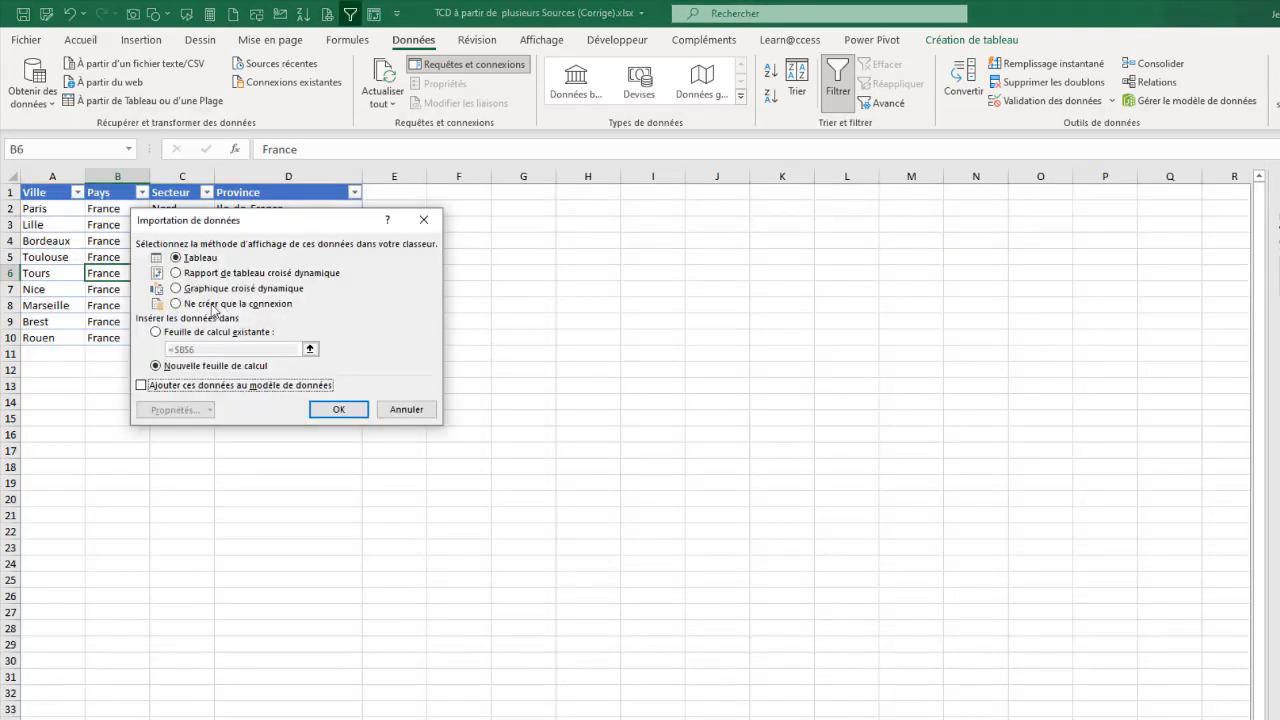
left_click(188, 303)
left_click(336, 407)
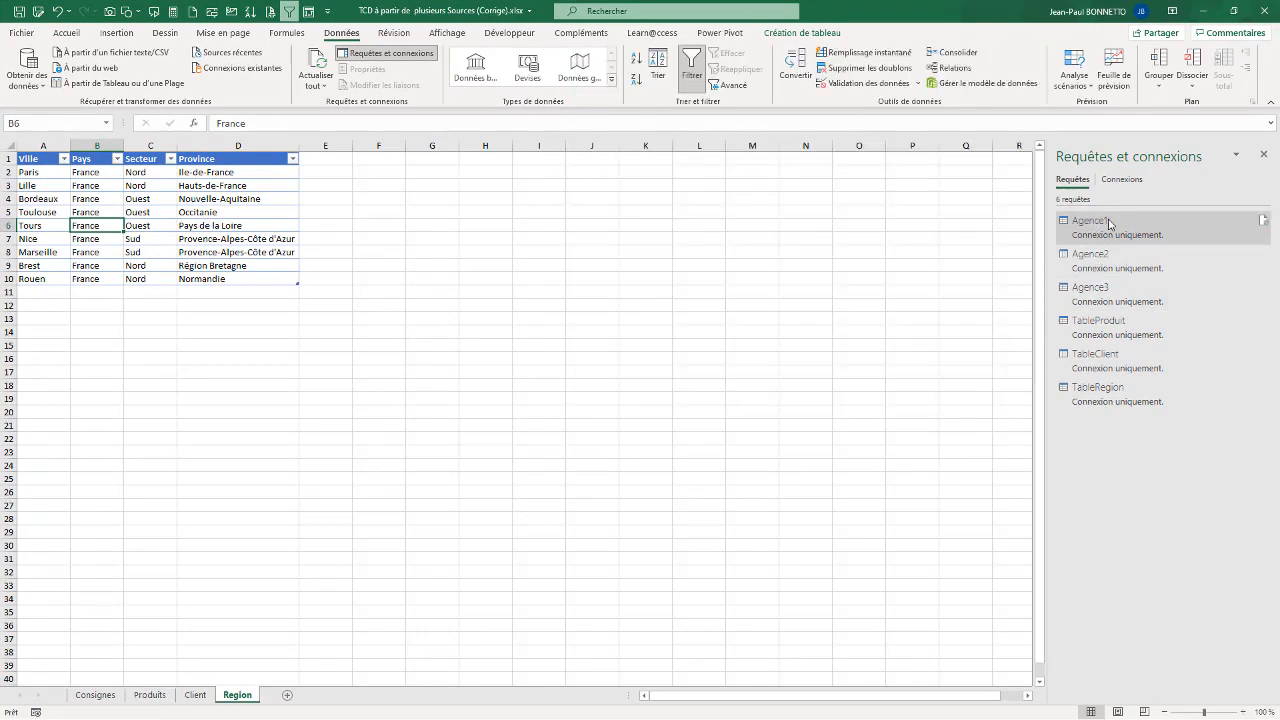
Step: Hide the Produits, Client and Region sheets together, leaving only the Consignes sheet
mouse_move(1108, 222)
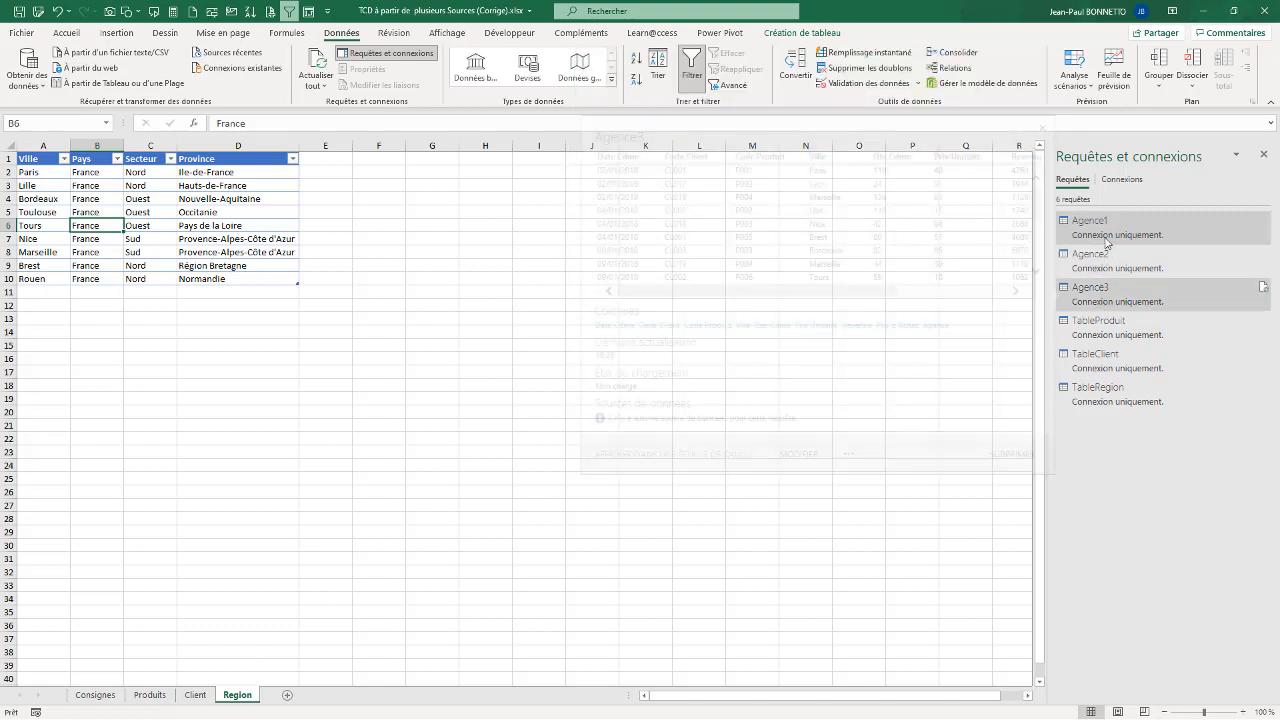
left_click(490, 251)
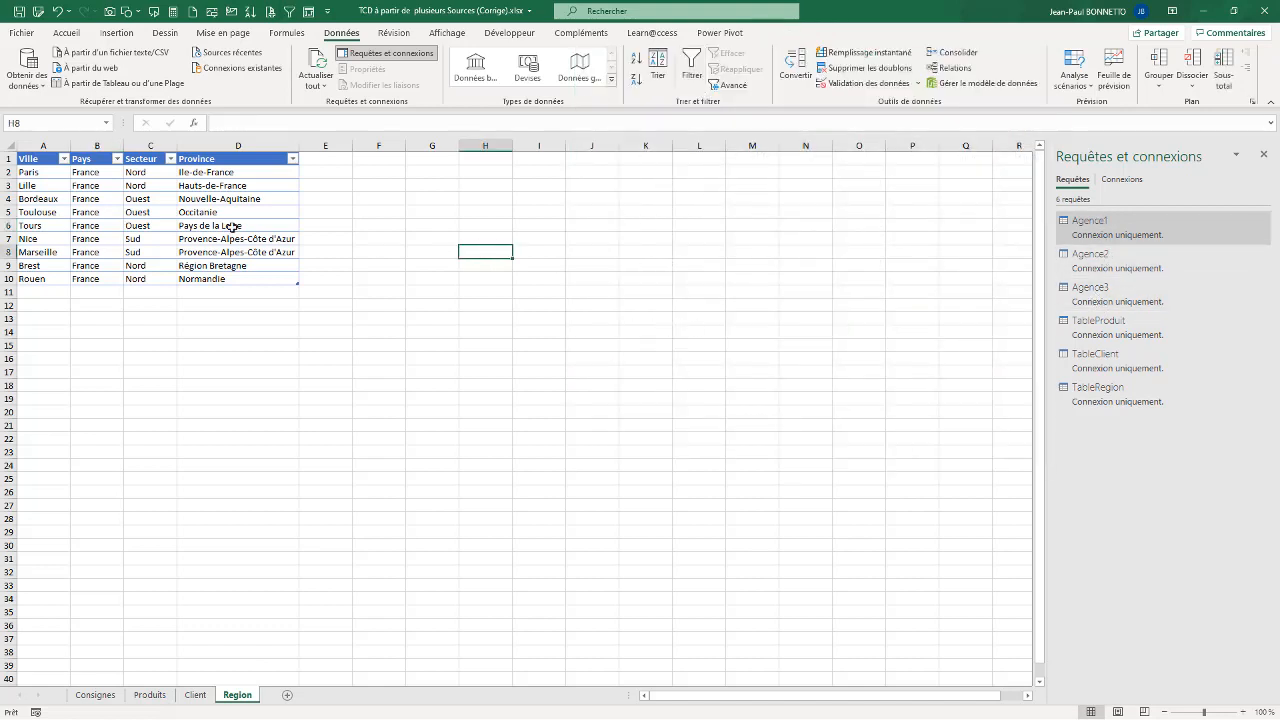
left_click(150, 695)
left_click(195, 695, "ctrl")
left_click(238, 695, "ctrl")
right_click(240, 695)
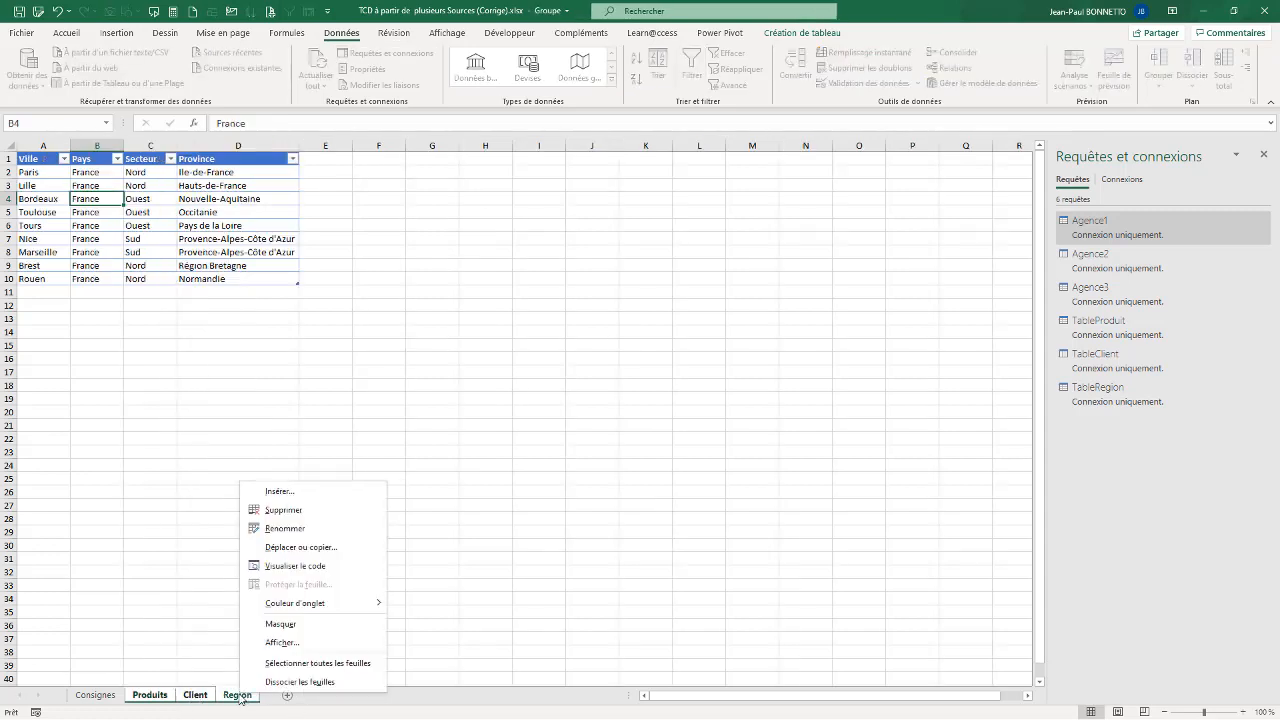
left_click(279, 624)
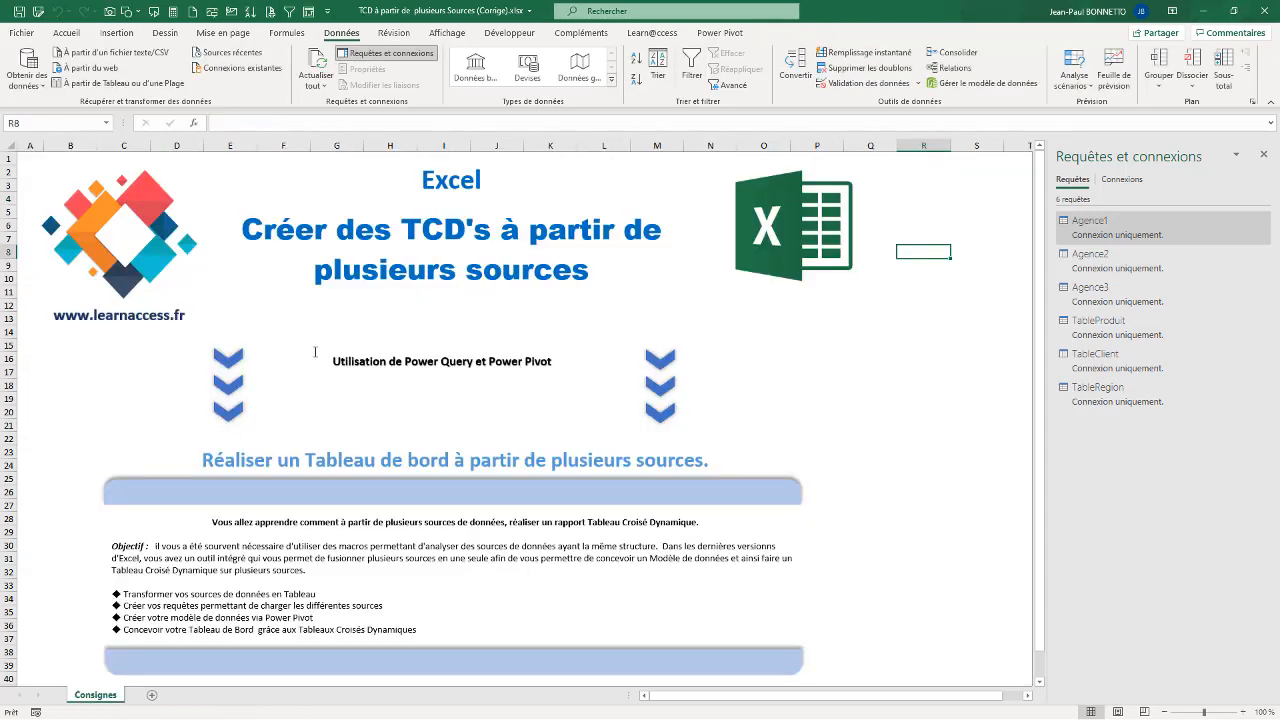
left_click(916, 332)
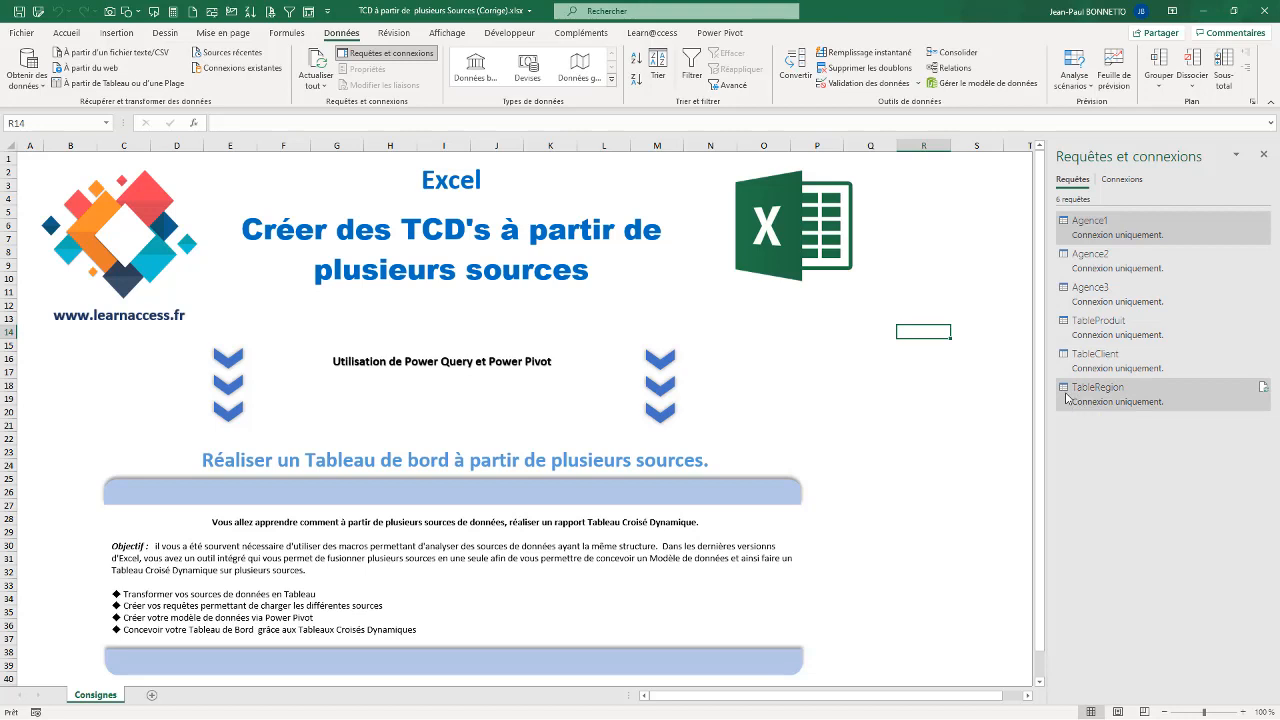
Step: Launch the Power Query editor for the workbook's existing queries and display the Agence1 query
mouse_move(1066, 398)
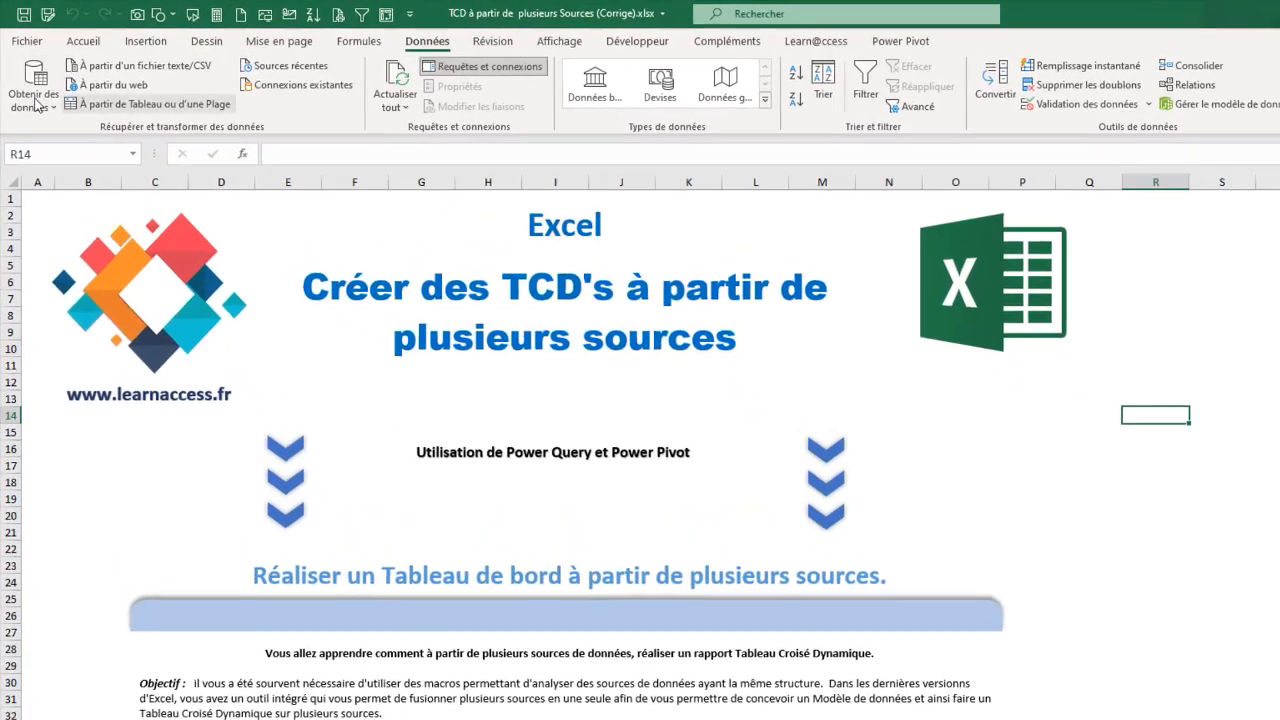
left_click(28, 84)
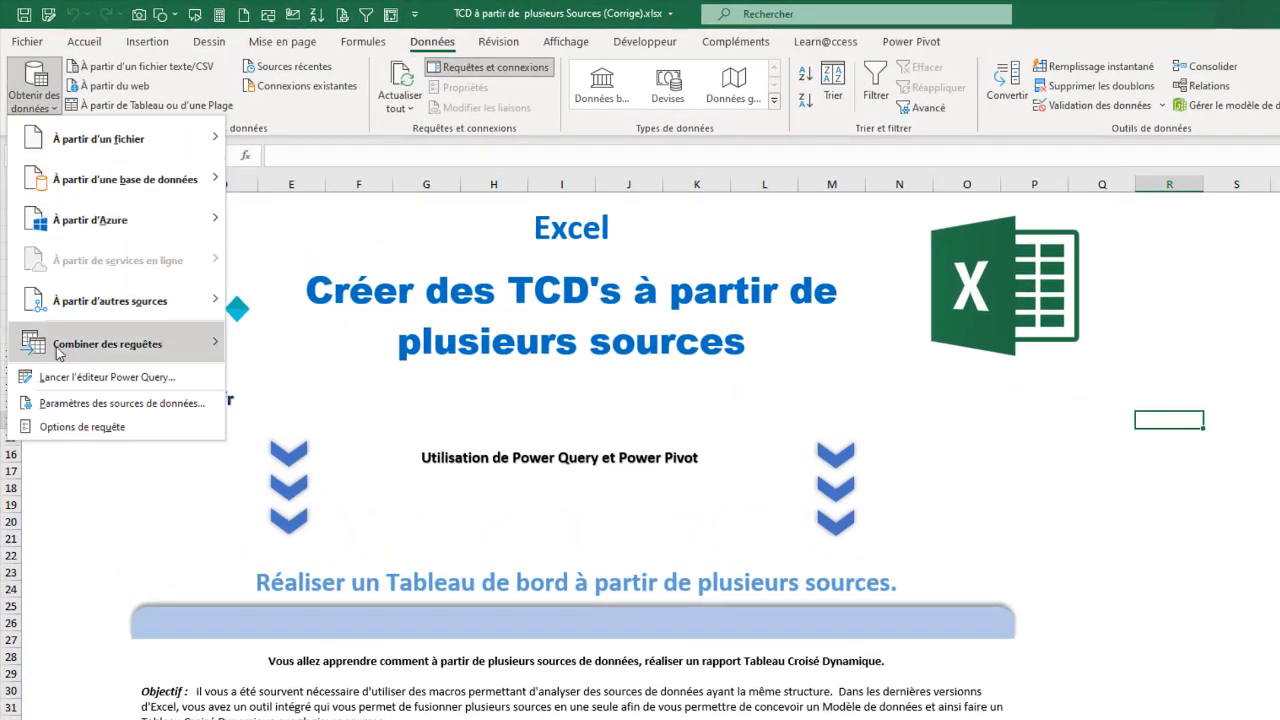
left_click(88, 377)
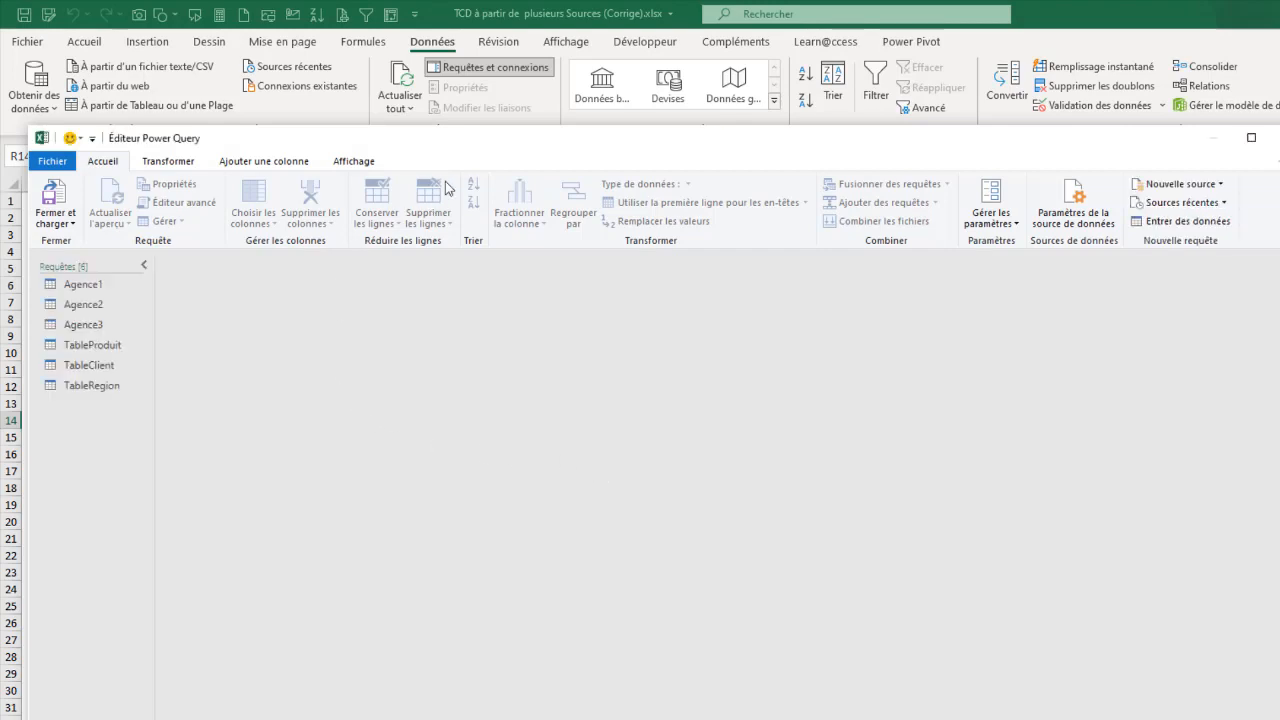
left_click_drag(463, 147, 439, 154)
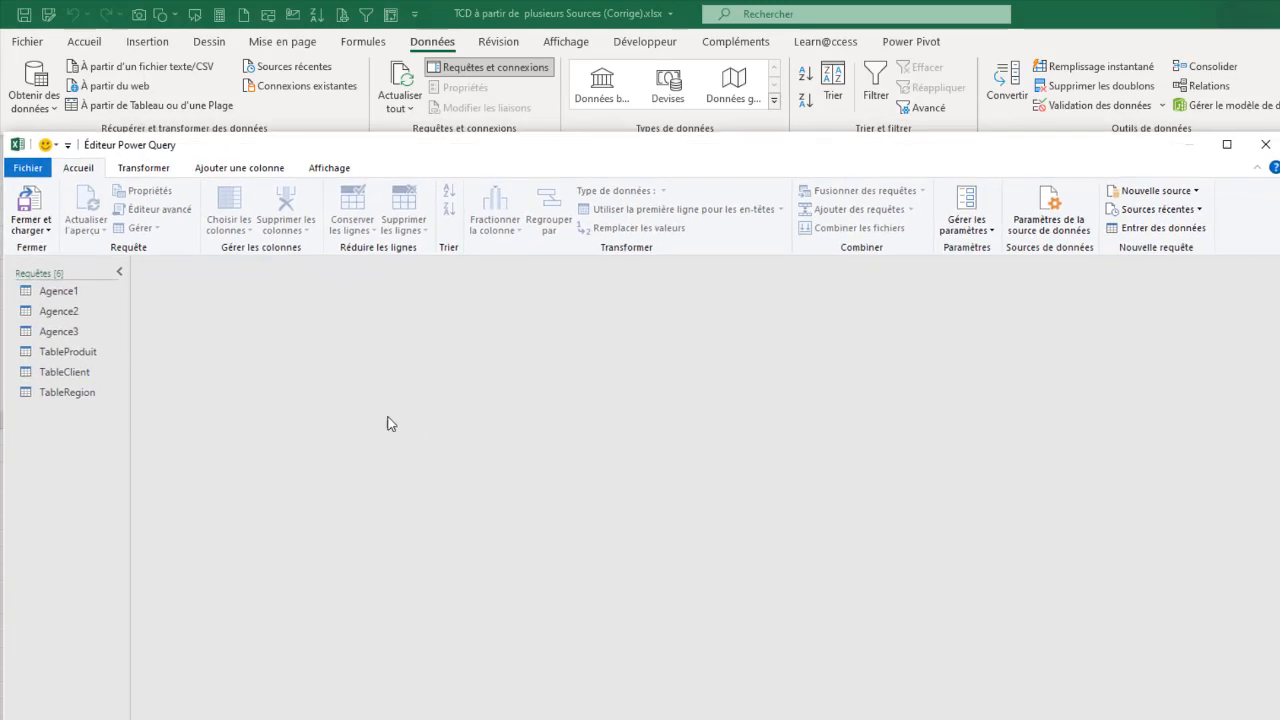
left_click(57, 291)
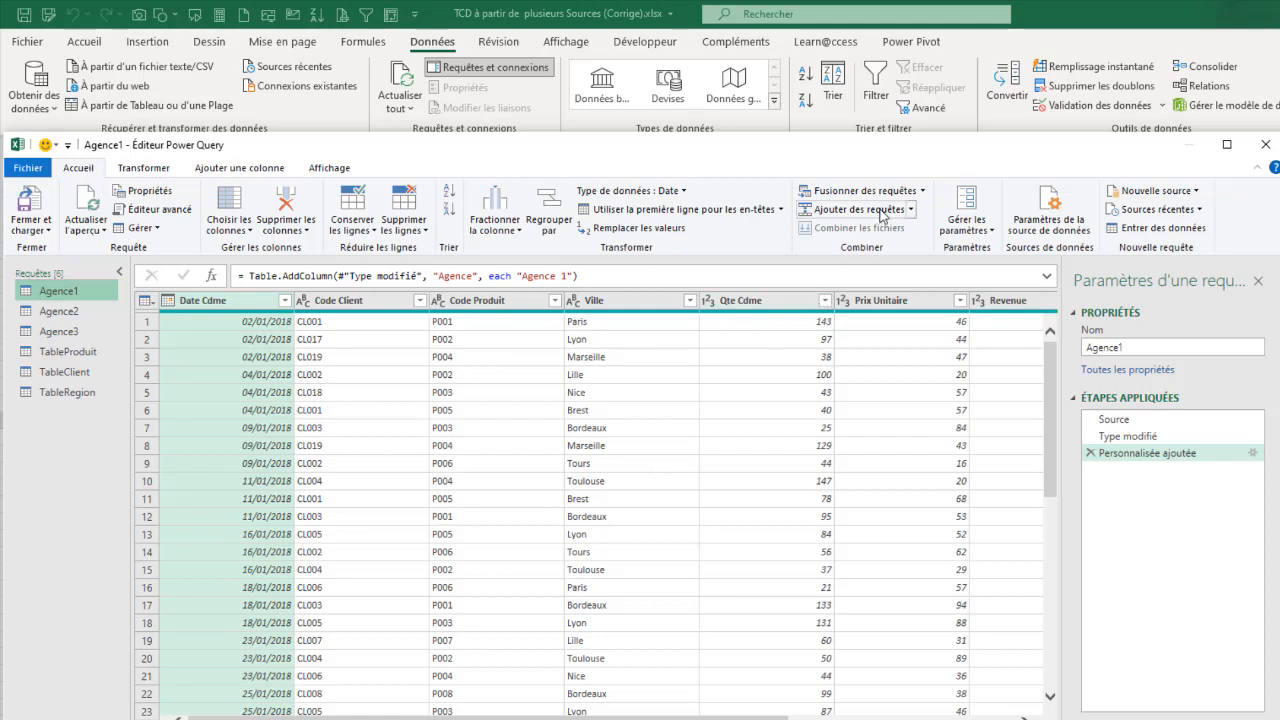
Step: Append the Agence1, Agence2 and Agence3 queries into a new query, using the option for at least three tables
left_click(911, 210)
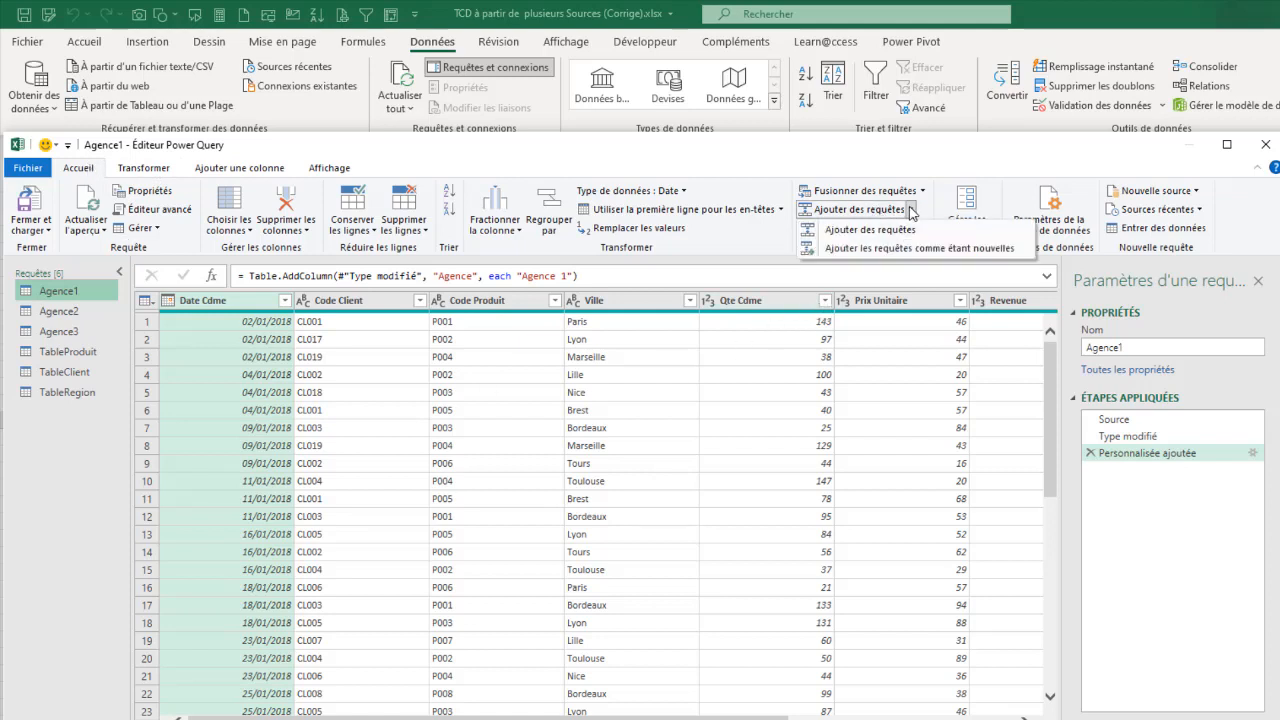
left_click(877, 250)
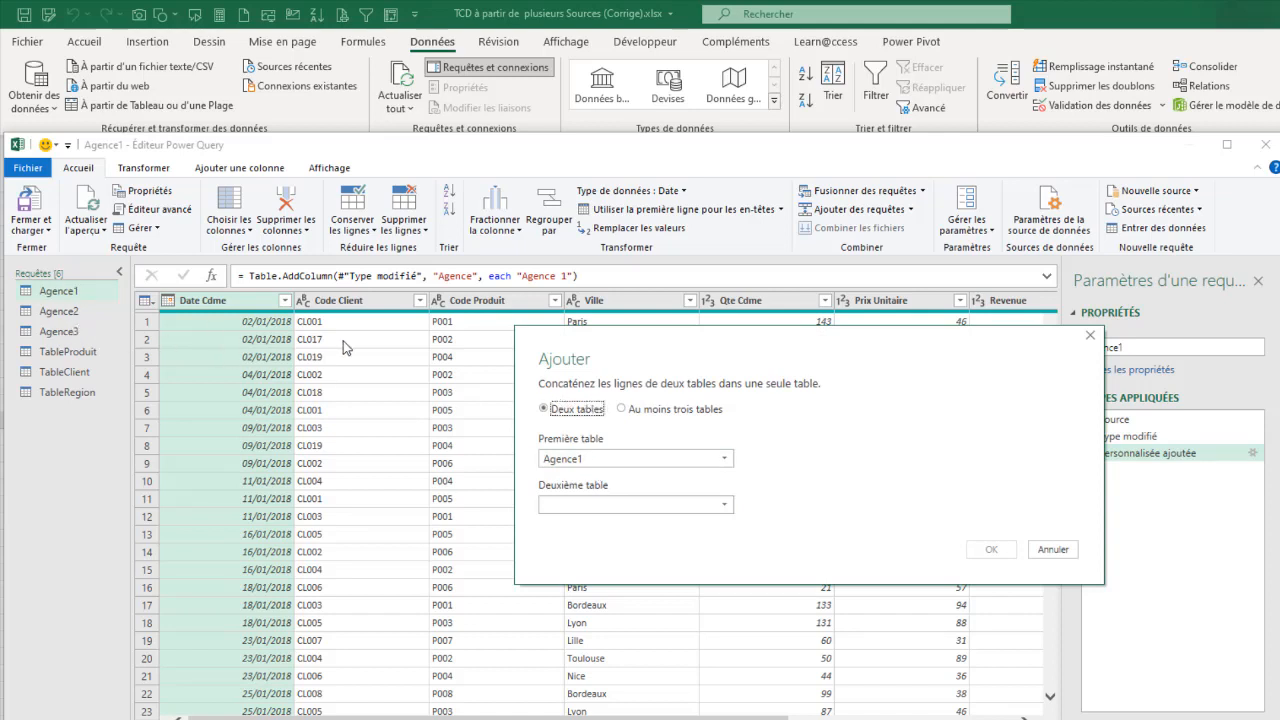
left_click(621, 409)
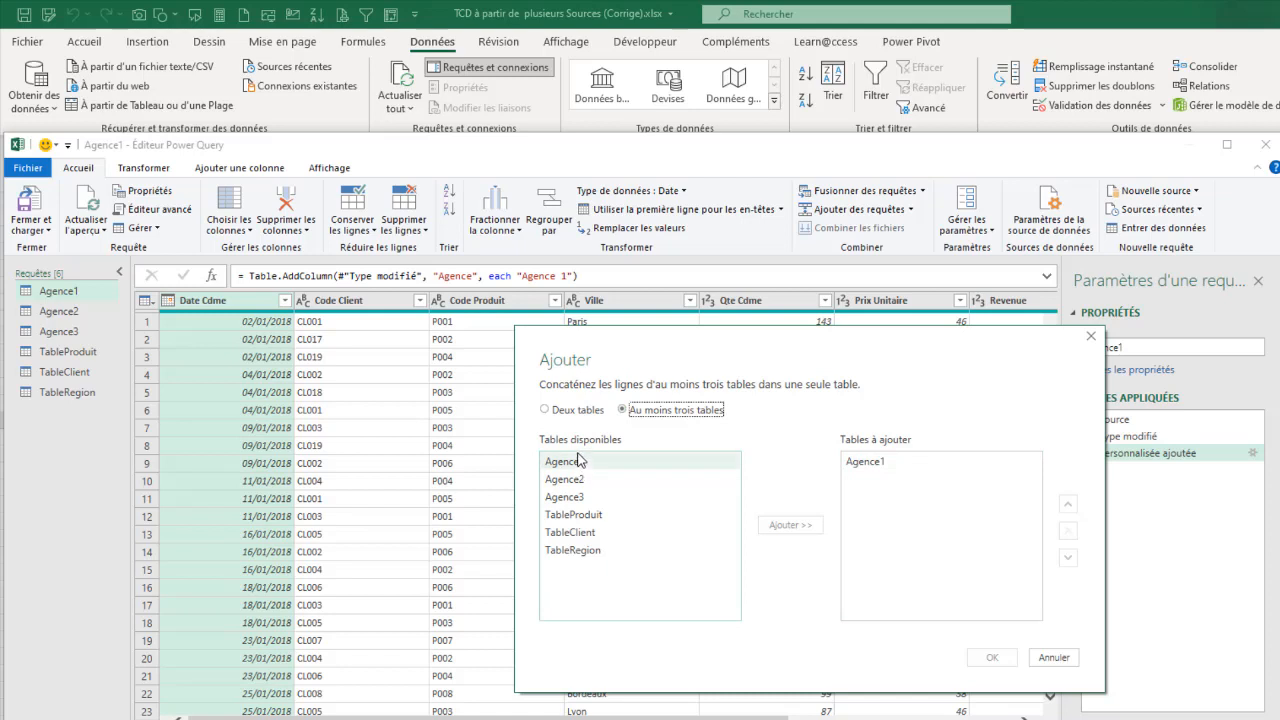
left_click(603, 482)
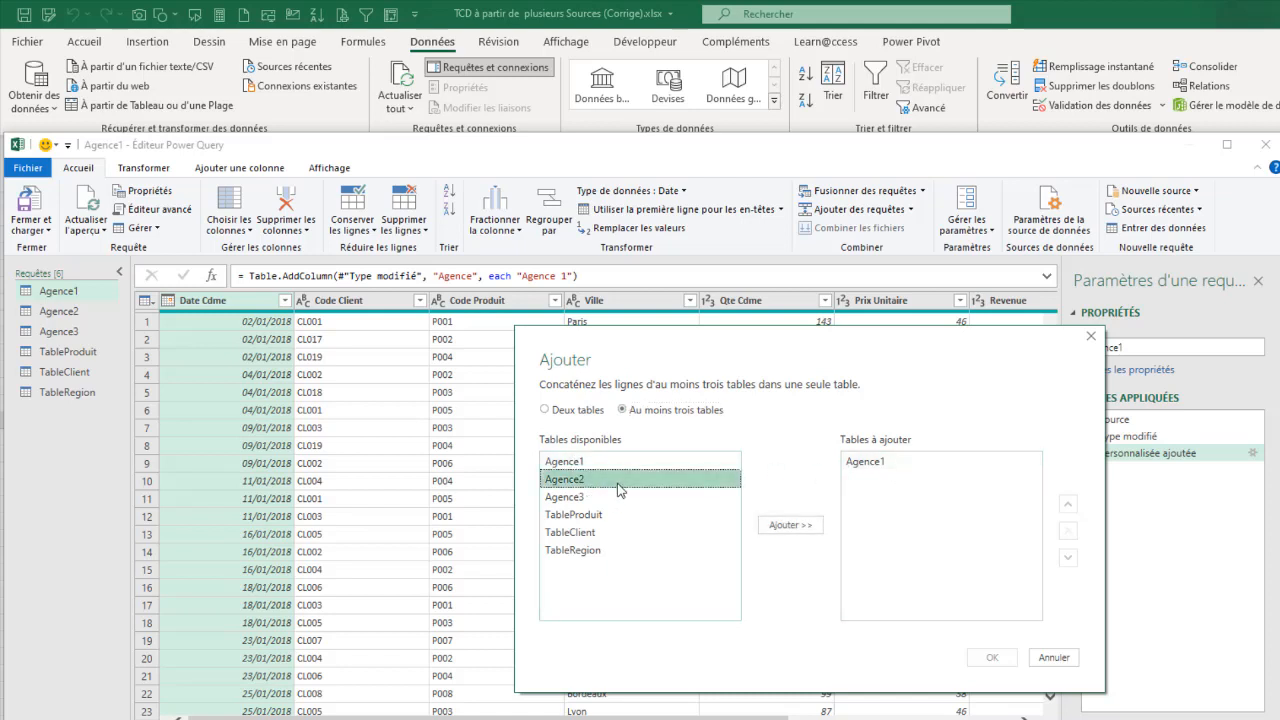
left_click(815, 526)
left_click(578, 498)
left_click(792, 527)
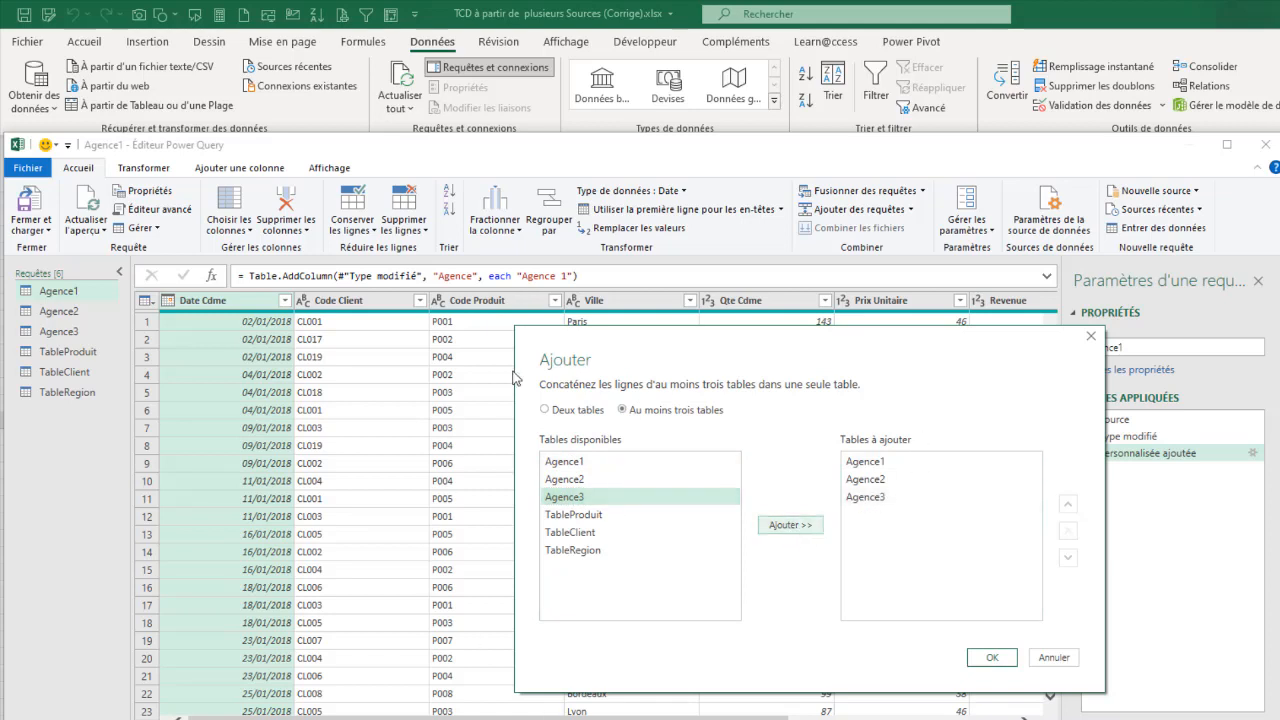
left_click(992, 657)
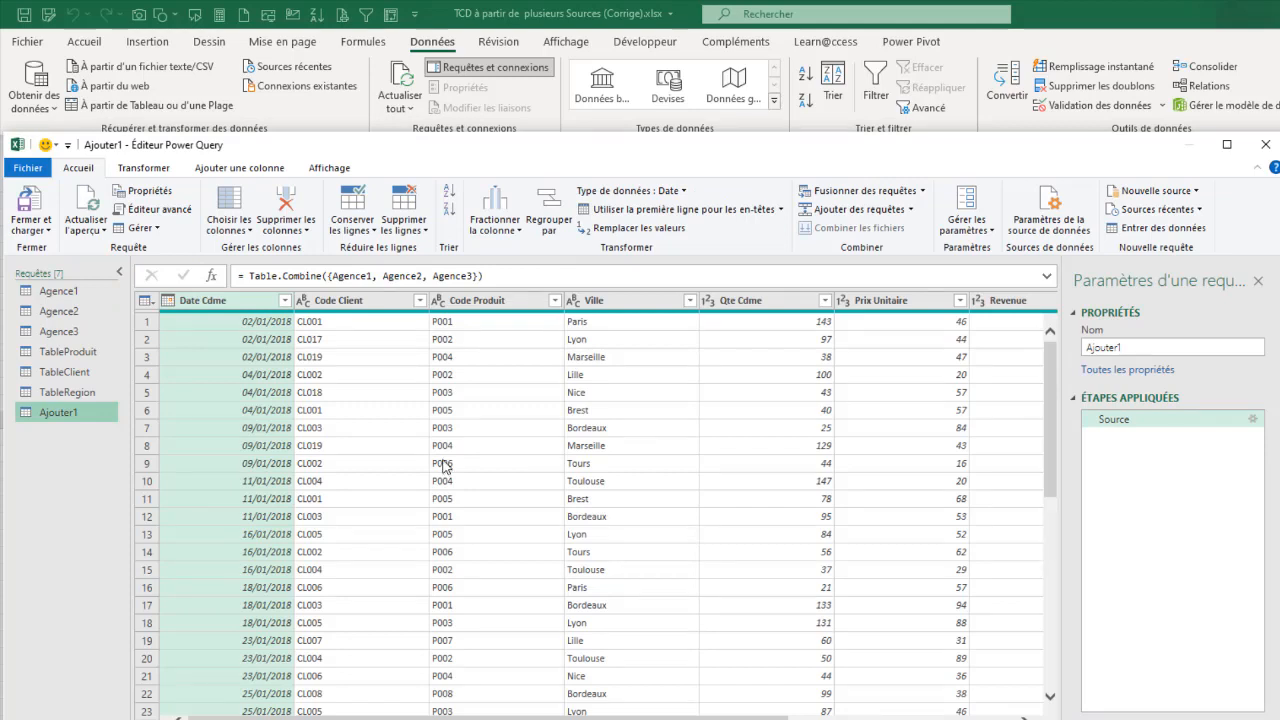
Step: Check the Agence column throughout the appended query and rename the query as SyntheseVentes
left_click(410, 714)
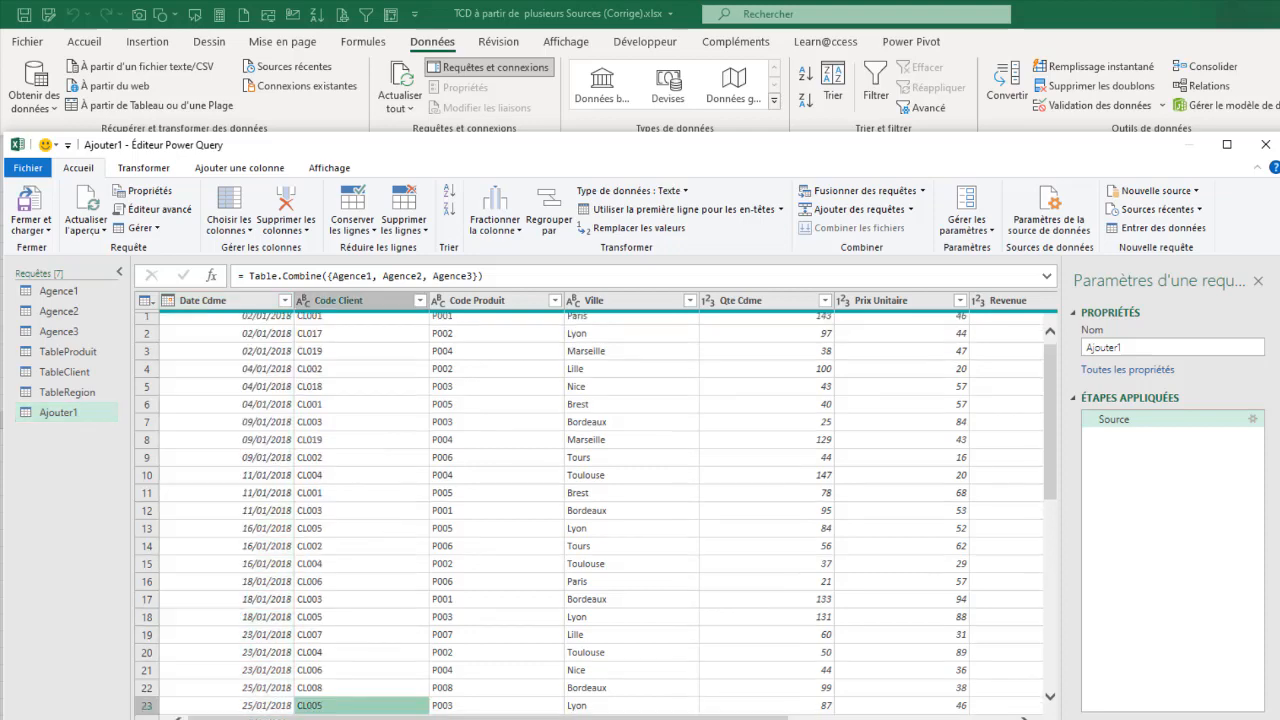
left_click_drag(730, 715, 968, 716)
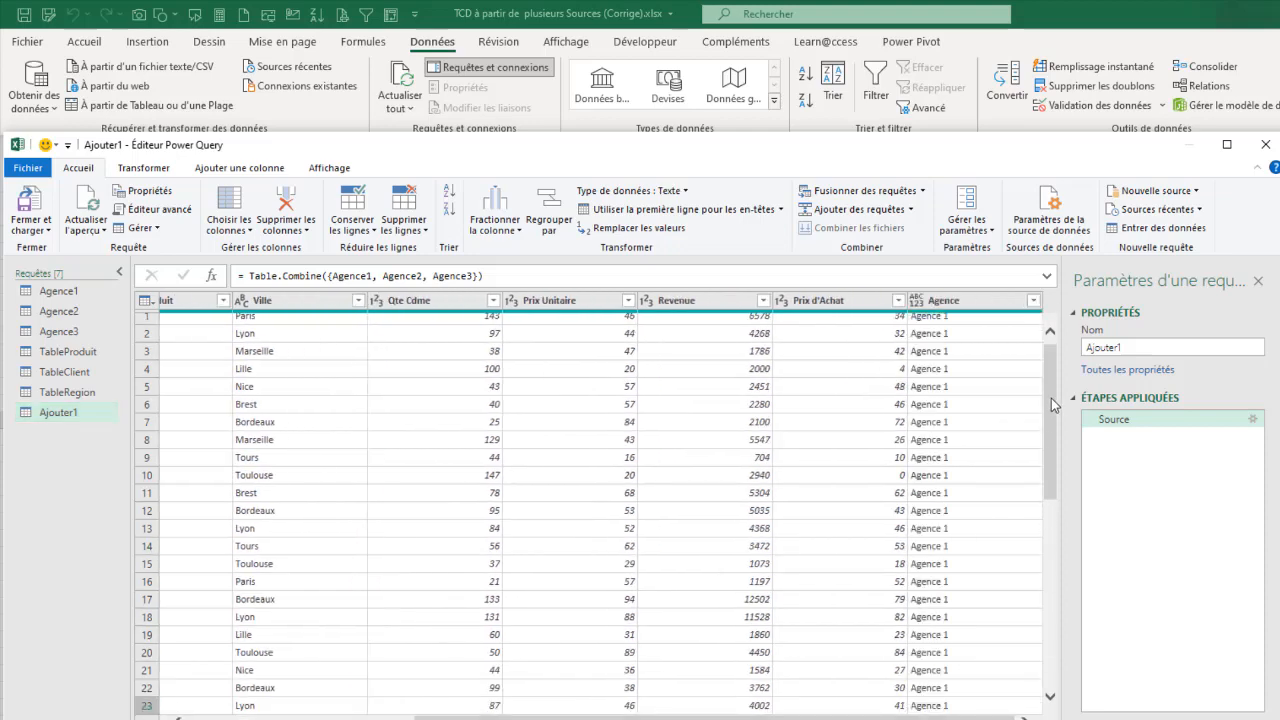
left_click_drag(1048, 398, 1048, 660)
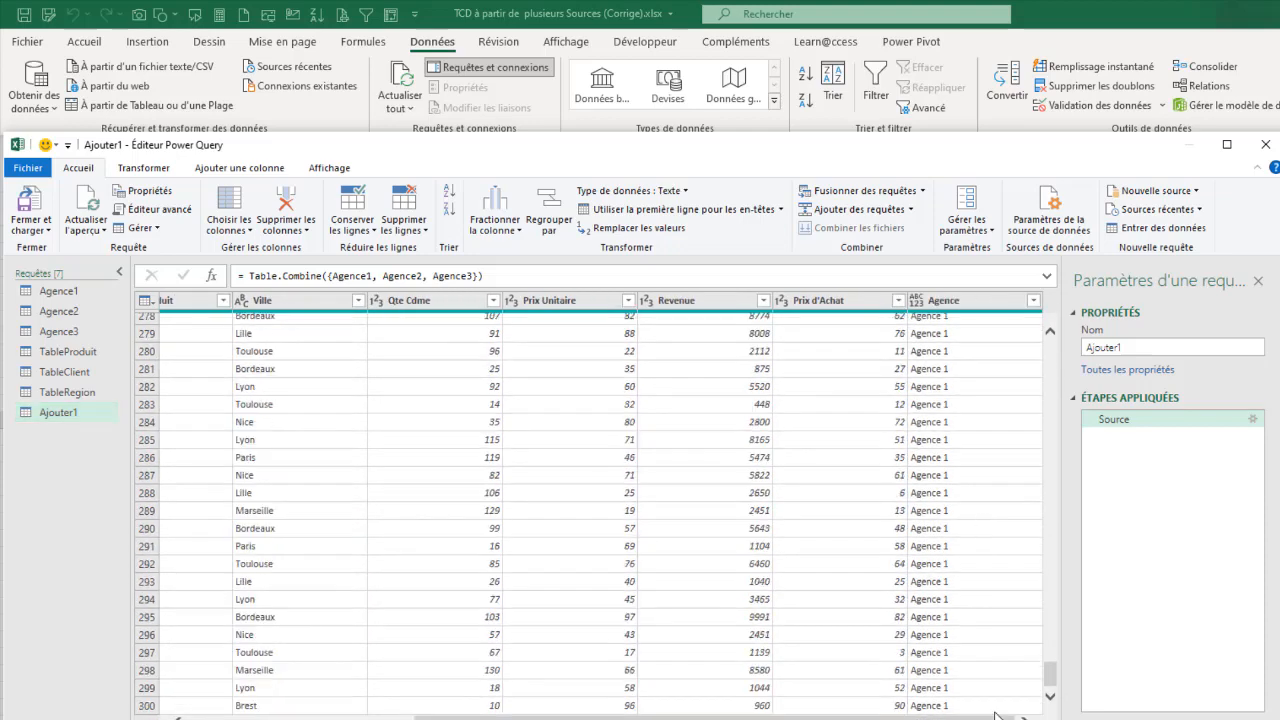
scroll(950, 590, "down", 20)
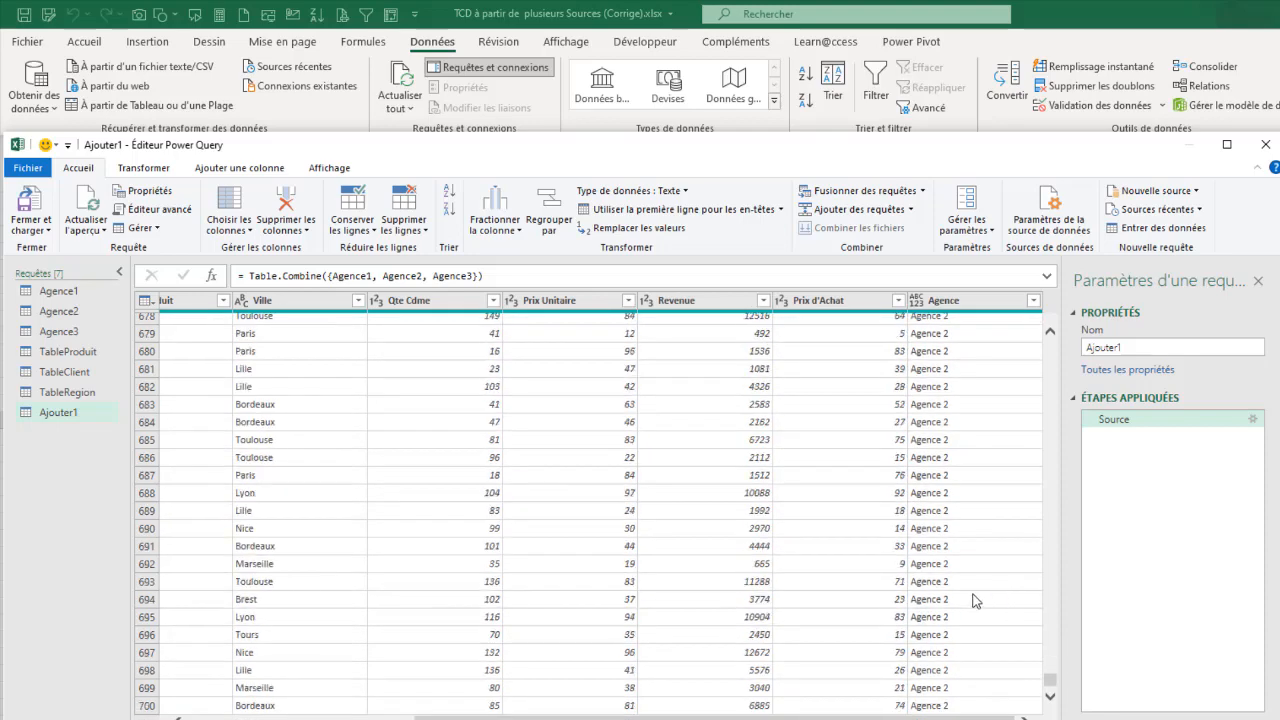
scroll(975, 610, "down", 12)
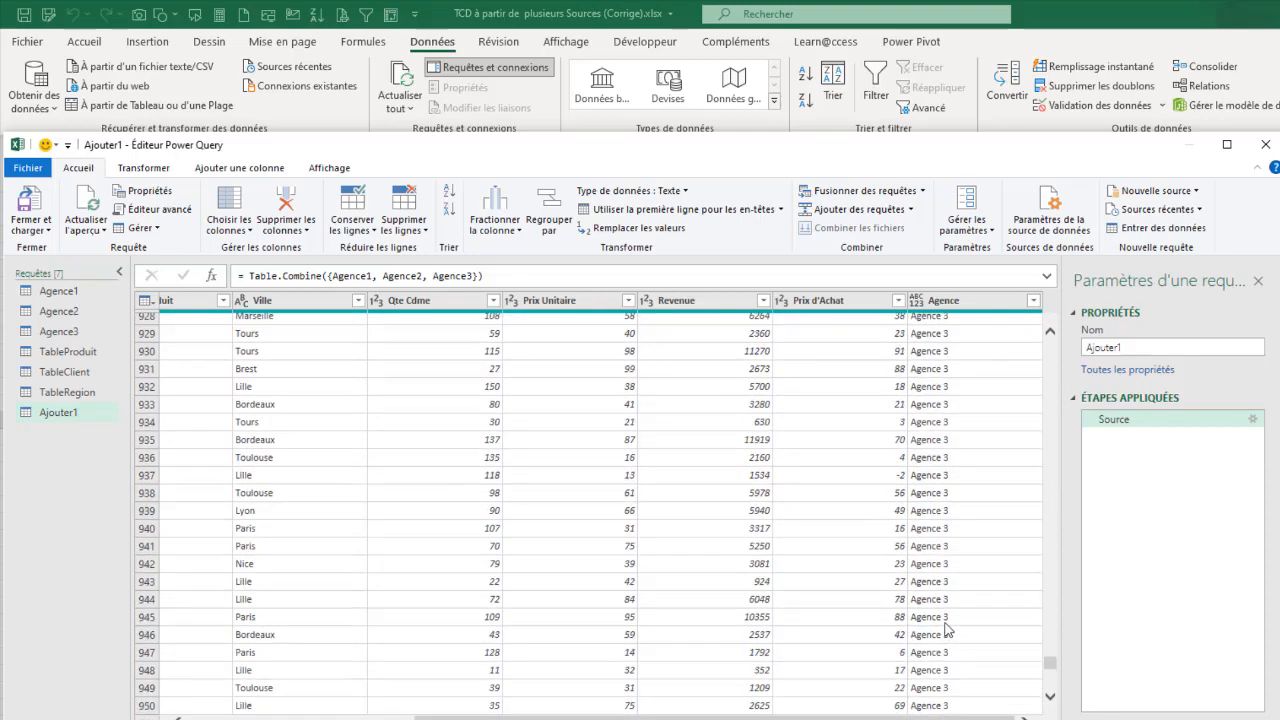
left_click_drag(1140, 347, 1026, 366)
type("Syn")
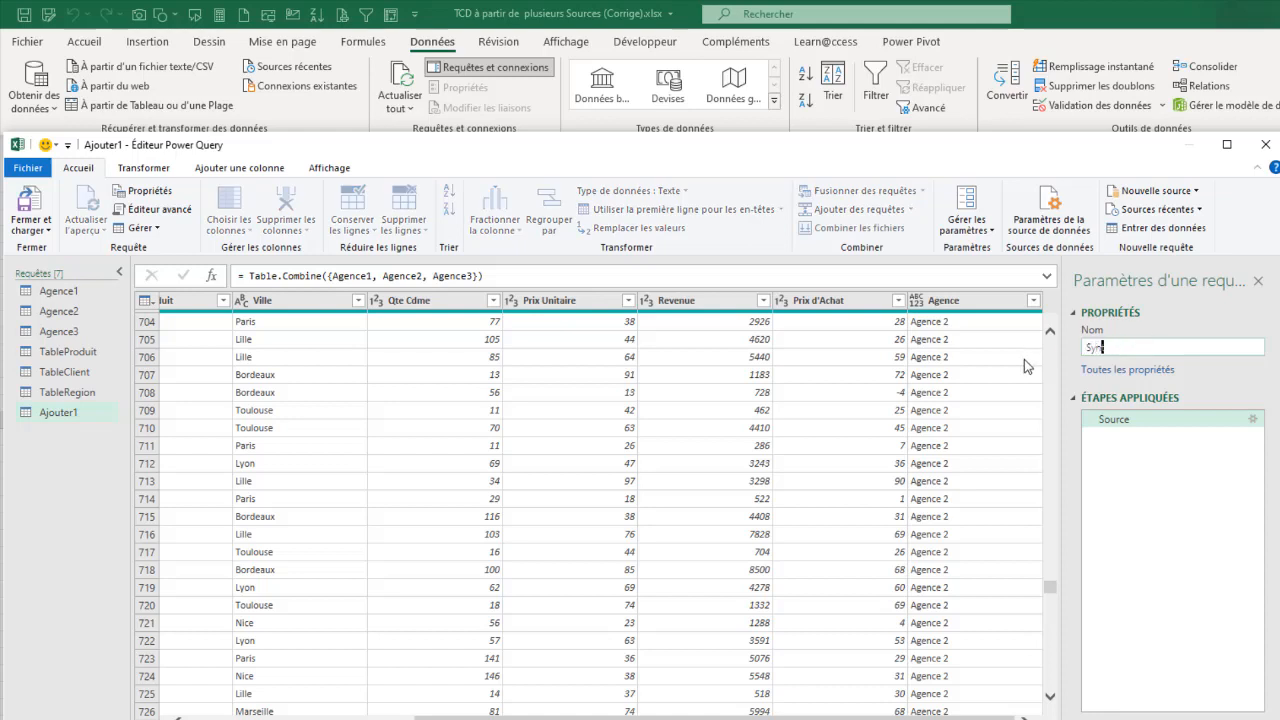
type("thseVentes")
left_click(1111, 346)
type("e")
left_click(63, 418)
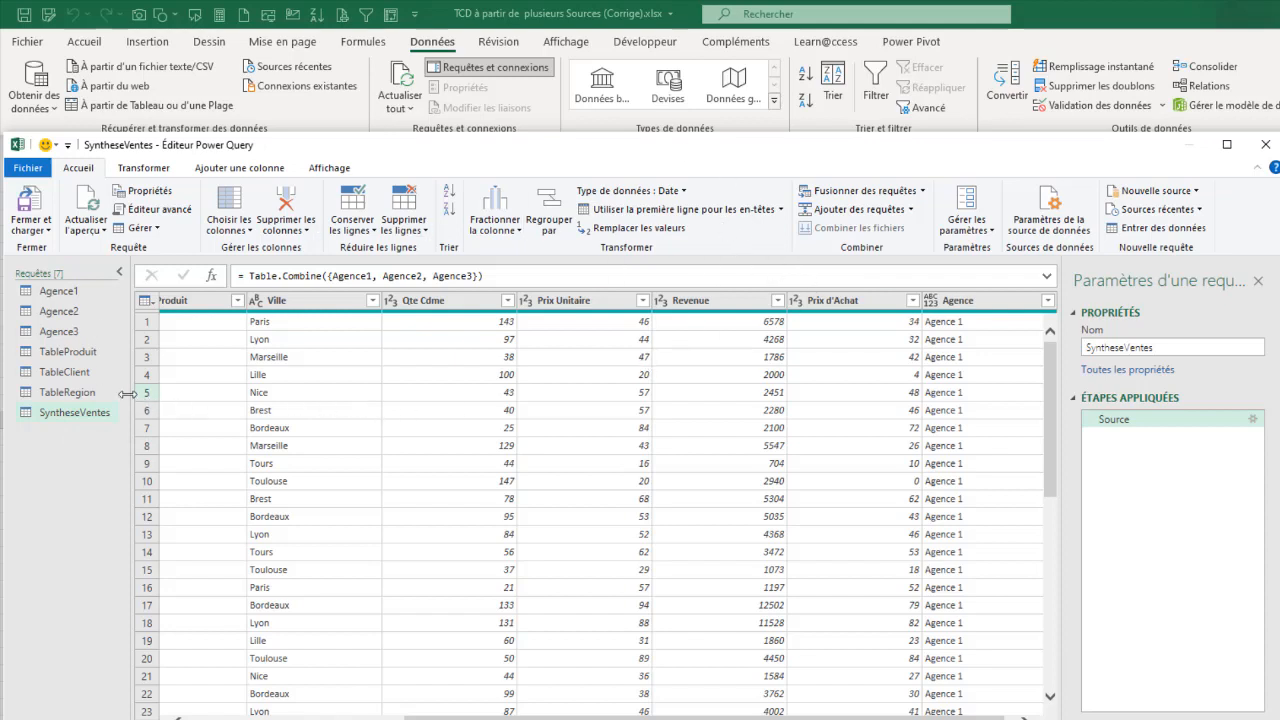
Step: Close the editor and load SyntheseVentes as a connection only, adding its data to the data model
left_click(83, 414)
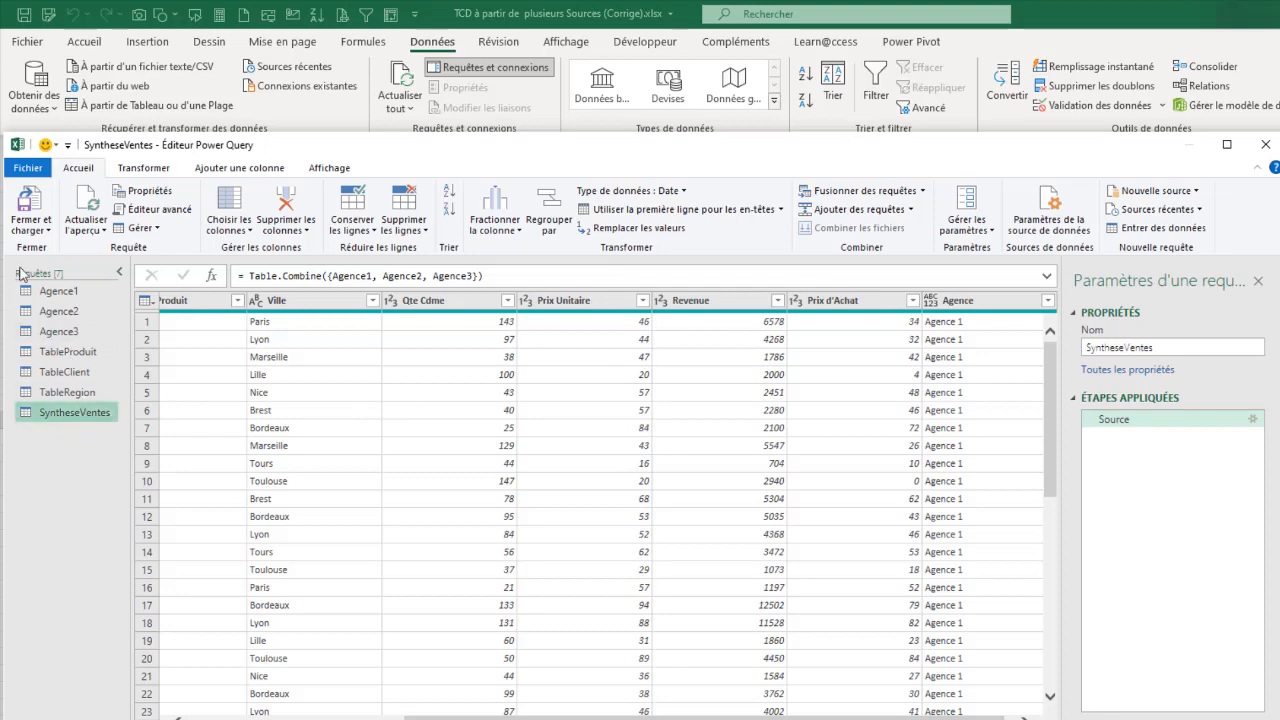
left_click(40, 230)
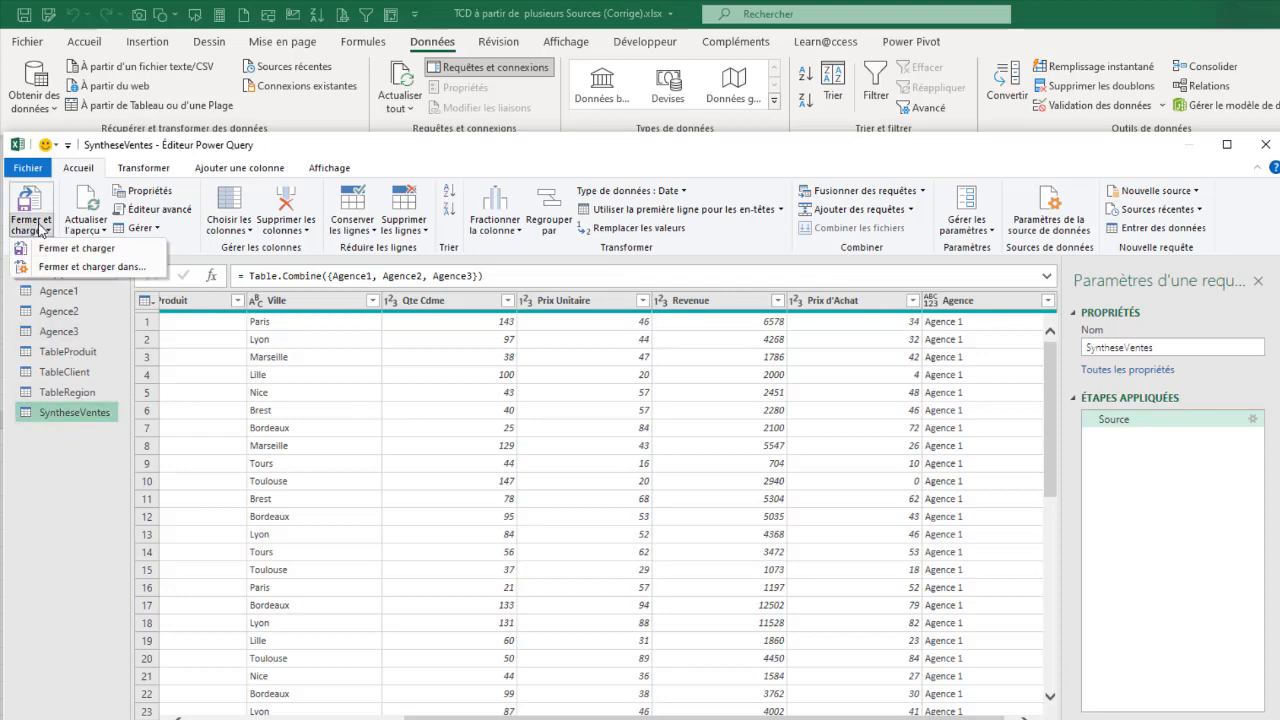
left_click(86, 268)
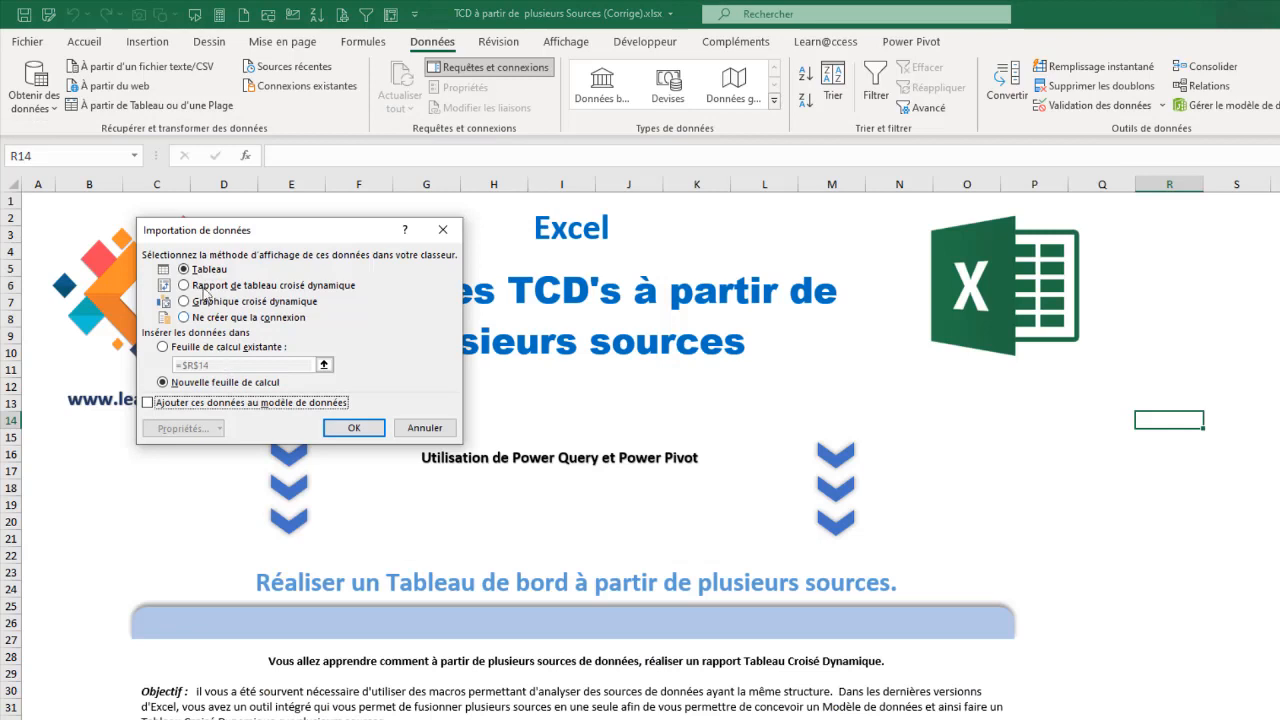
left_click(184, 318)
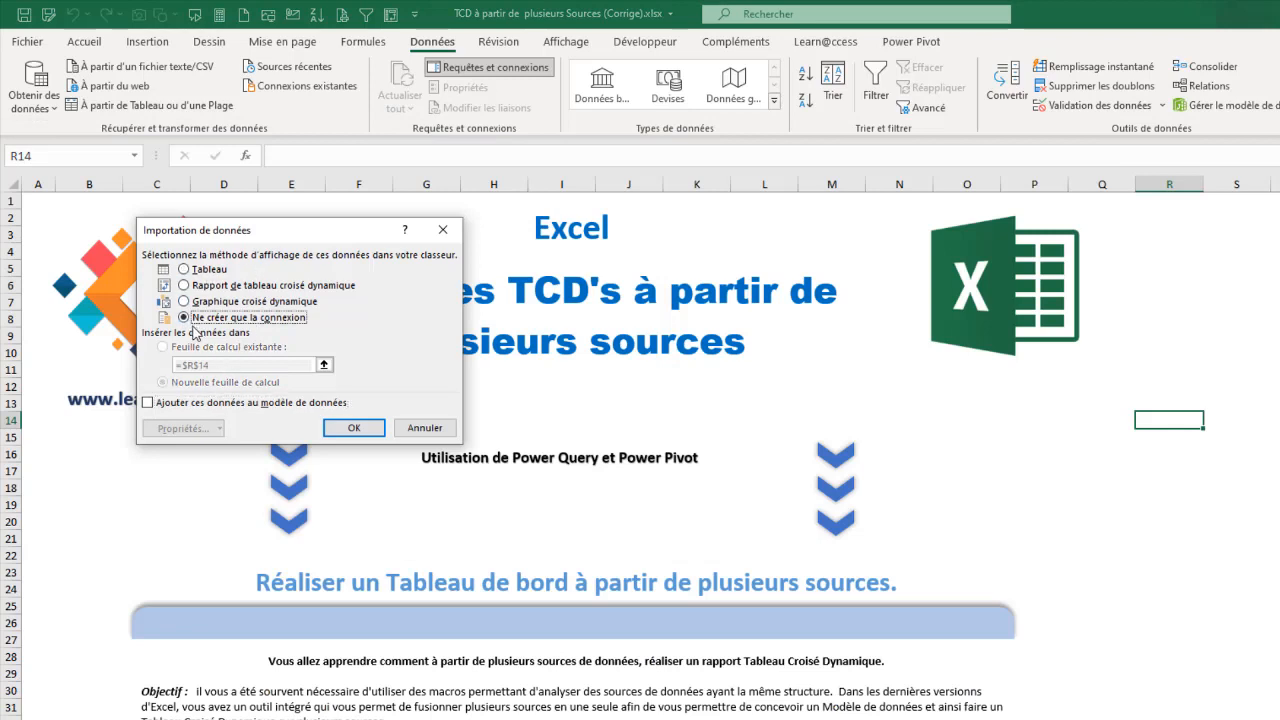
left_click(148, 403)
key("space")
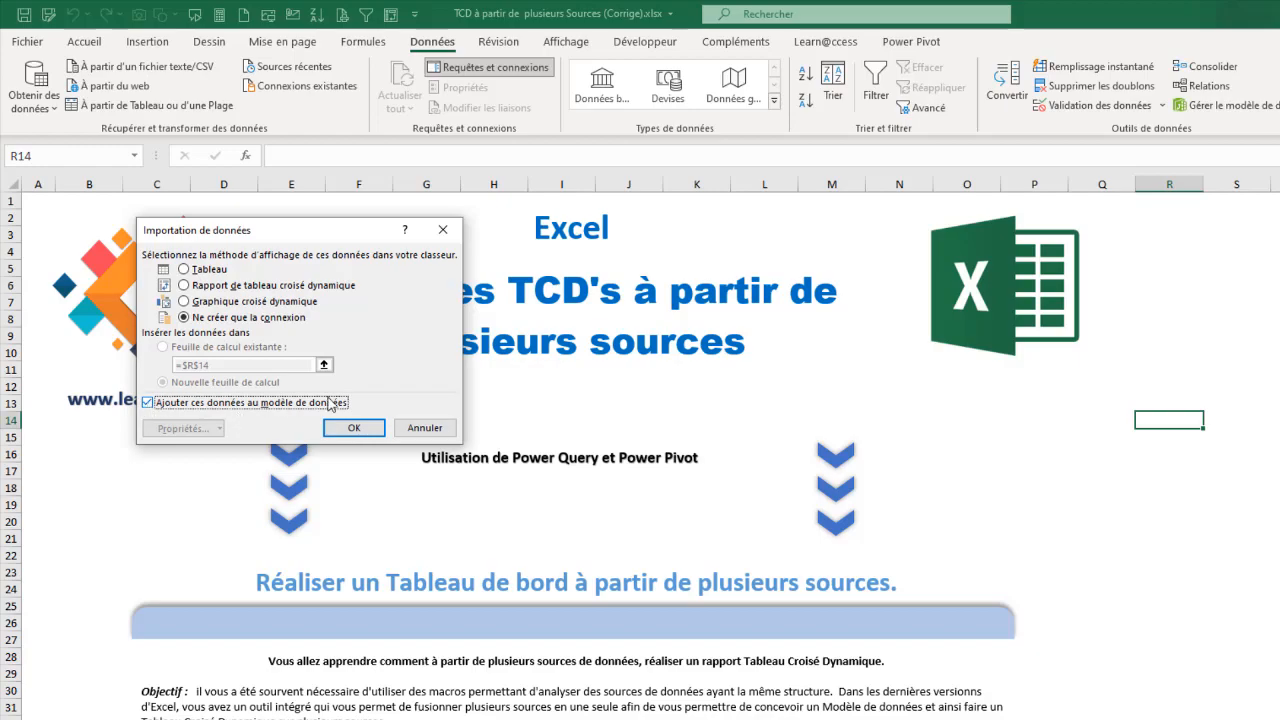
left_click(352, 427)
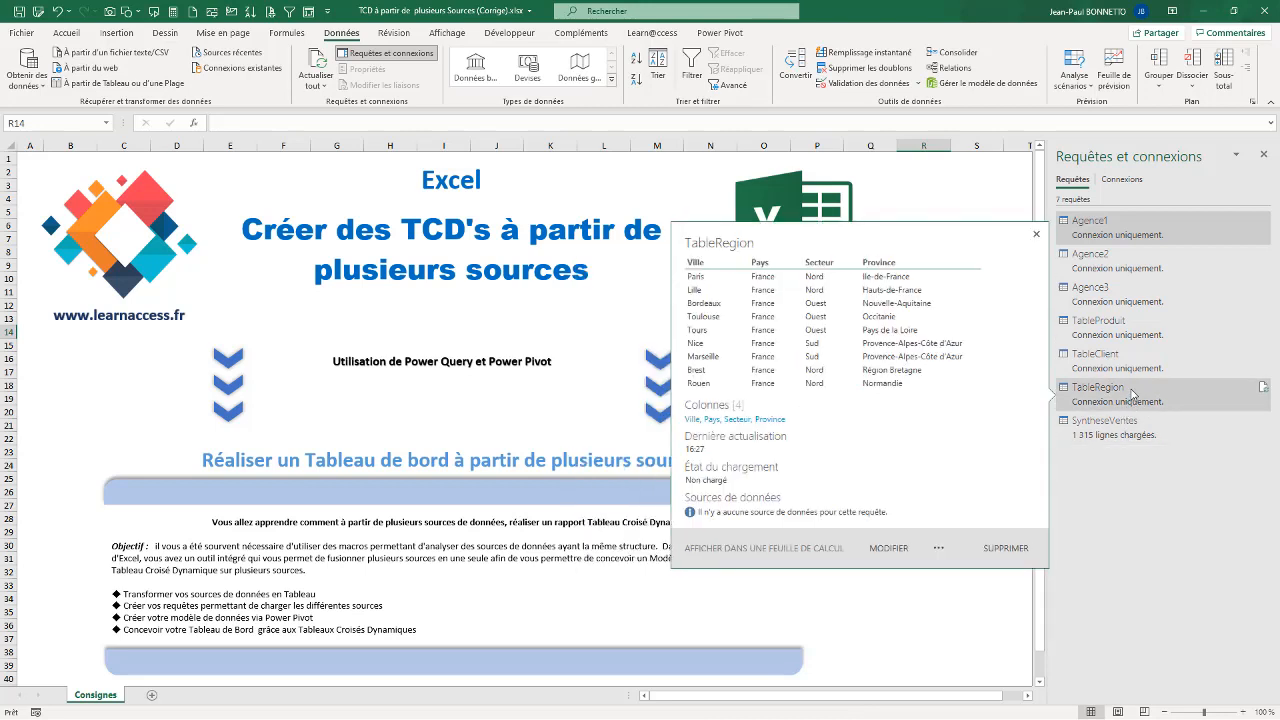
Step: Load the TableRegion and TableClient queries as connections only, adding the data of both to the data model
right_click(1133, 393)
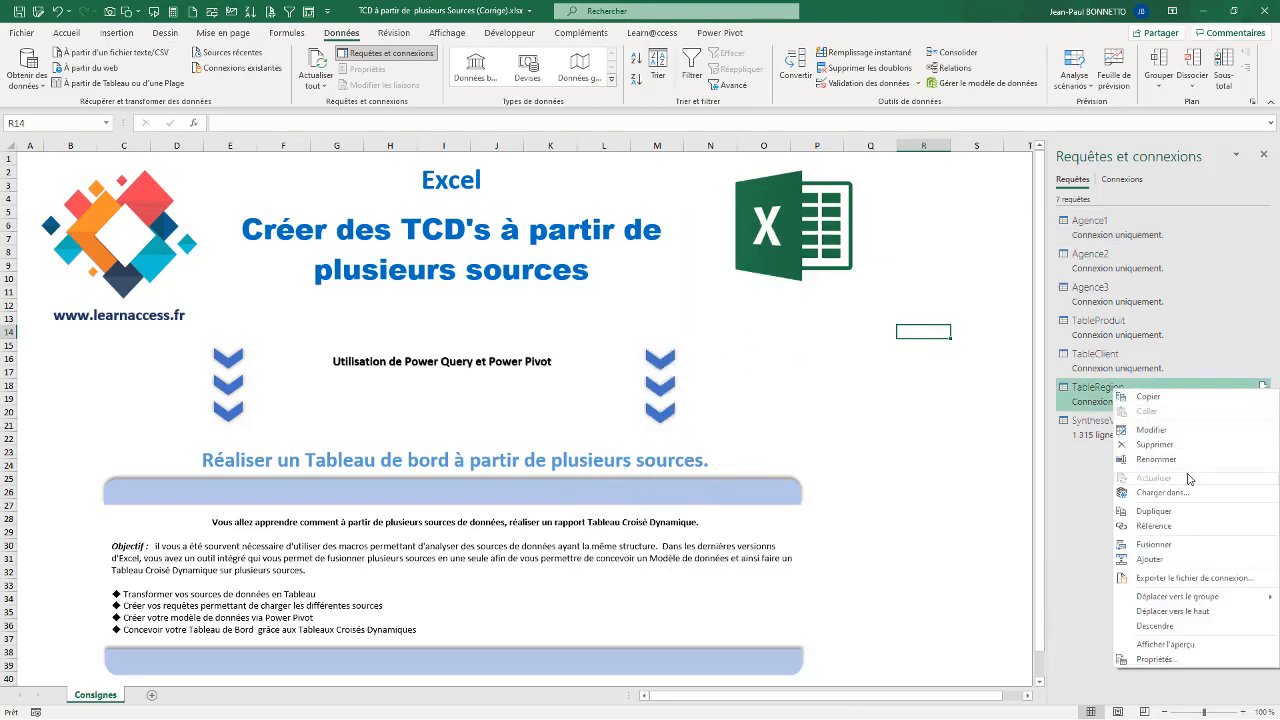
left_click(1160, 492)
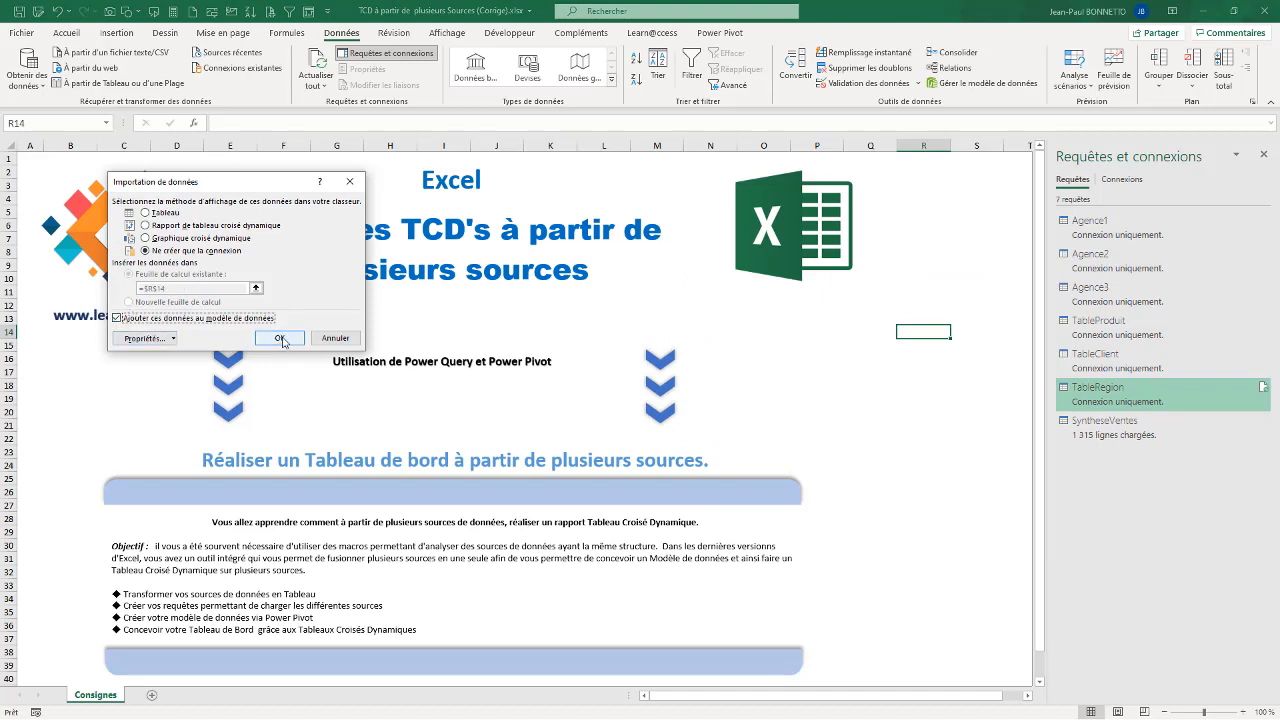
left_click(280, 338)
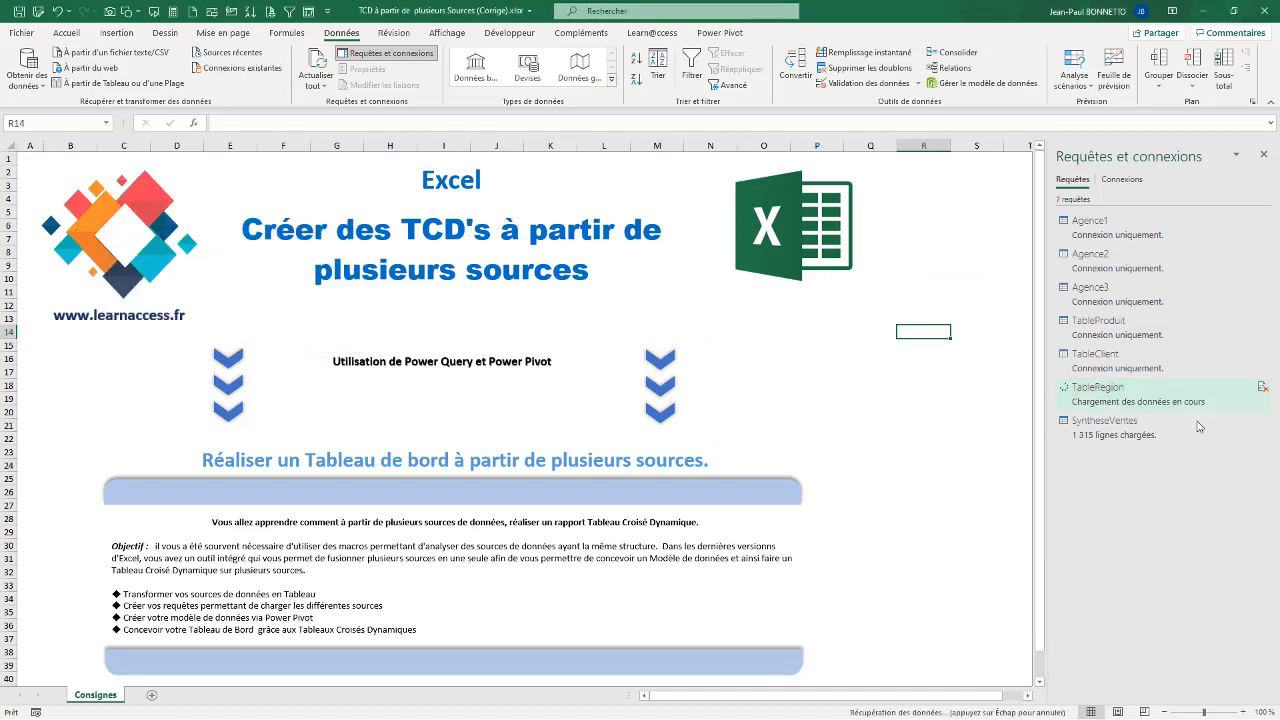
right_click(1118, 360)
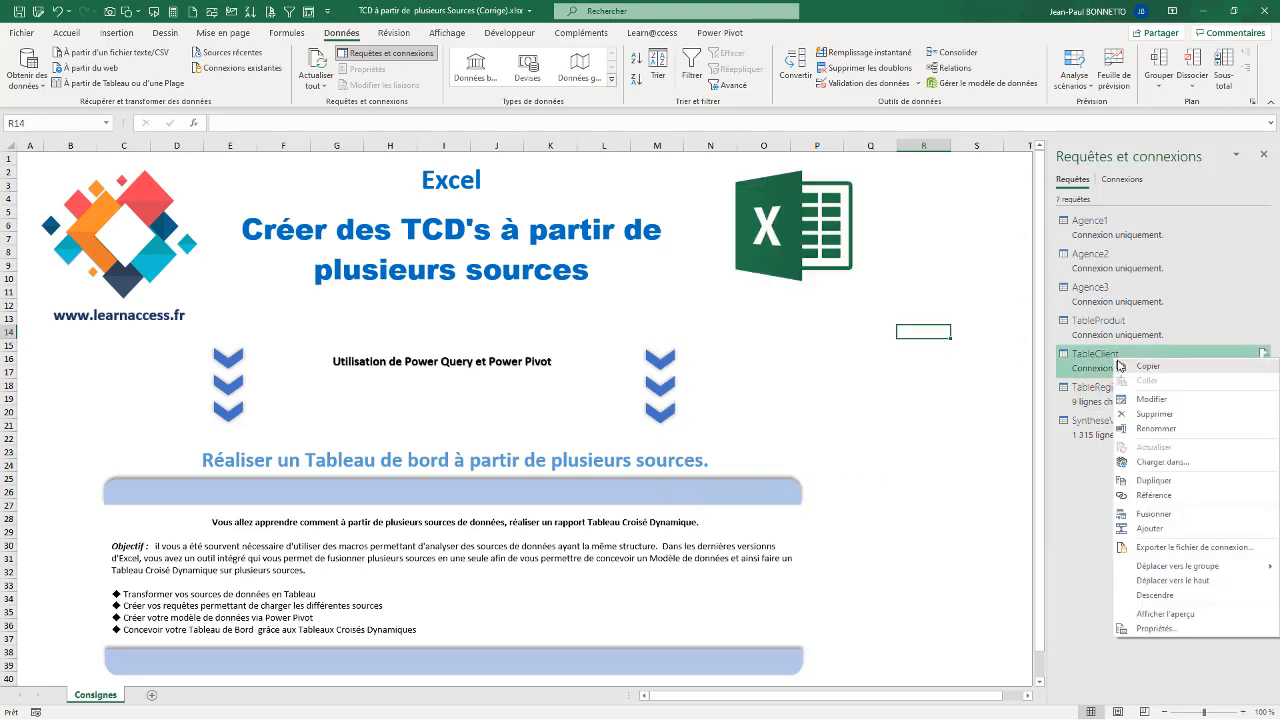
left_click(1157, 466)
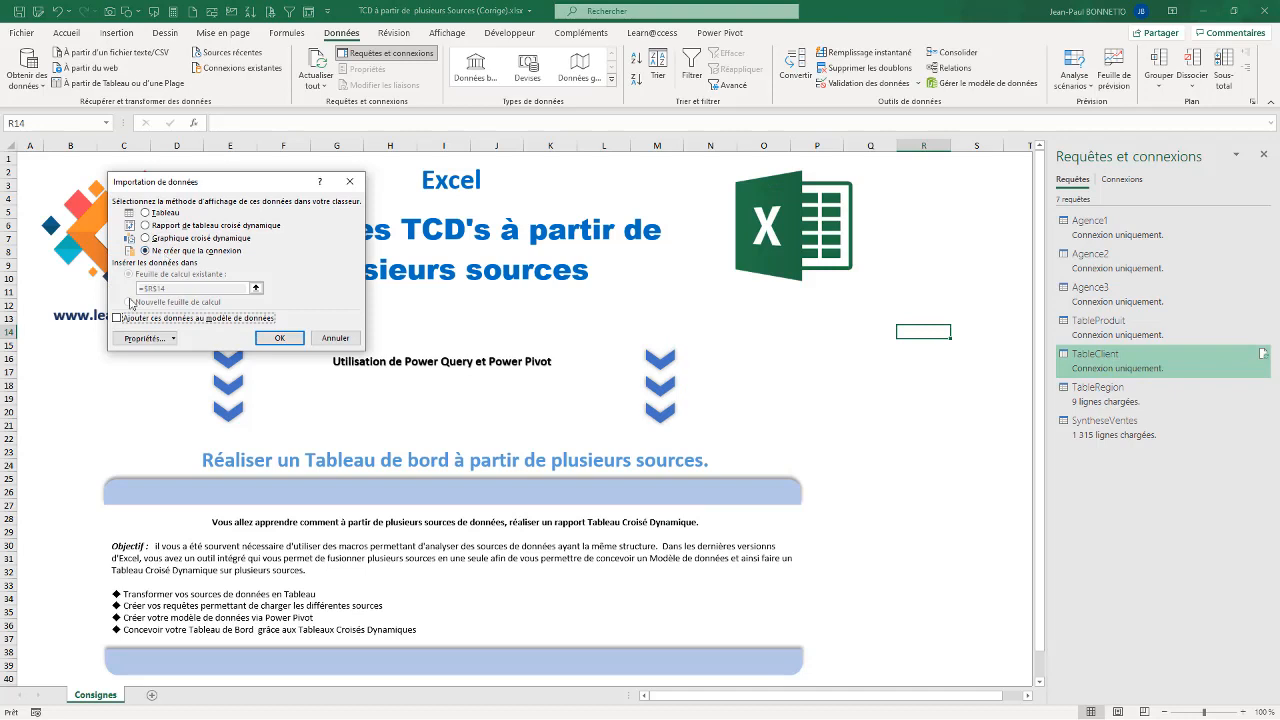
left_click(279, 338)
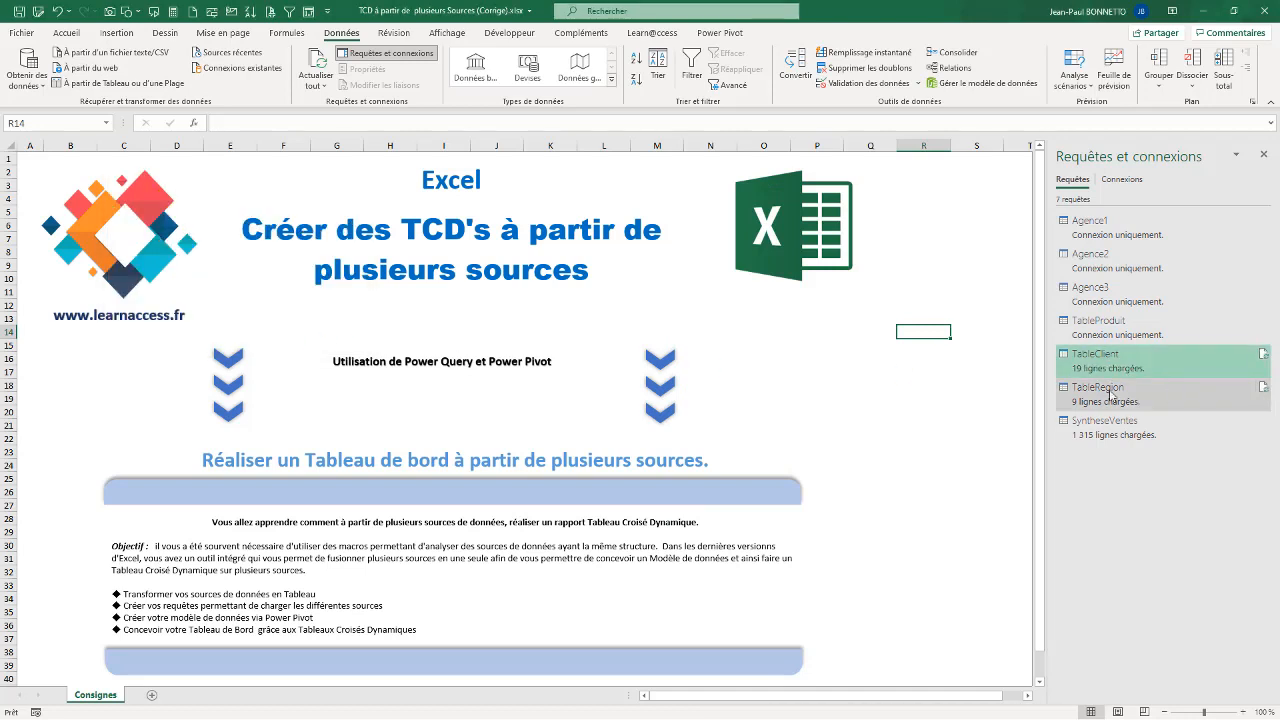
Step: Load the TableProduit query as a connection only with its data added to the data model, and close the queries list
right_click(1116, 331)
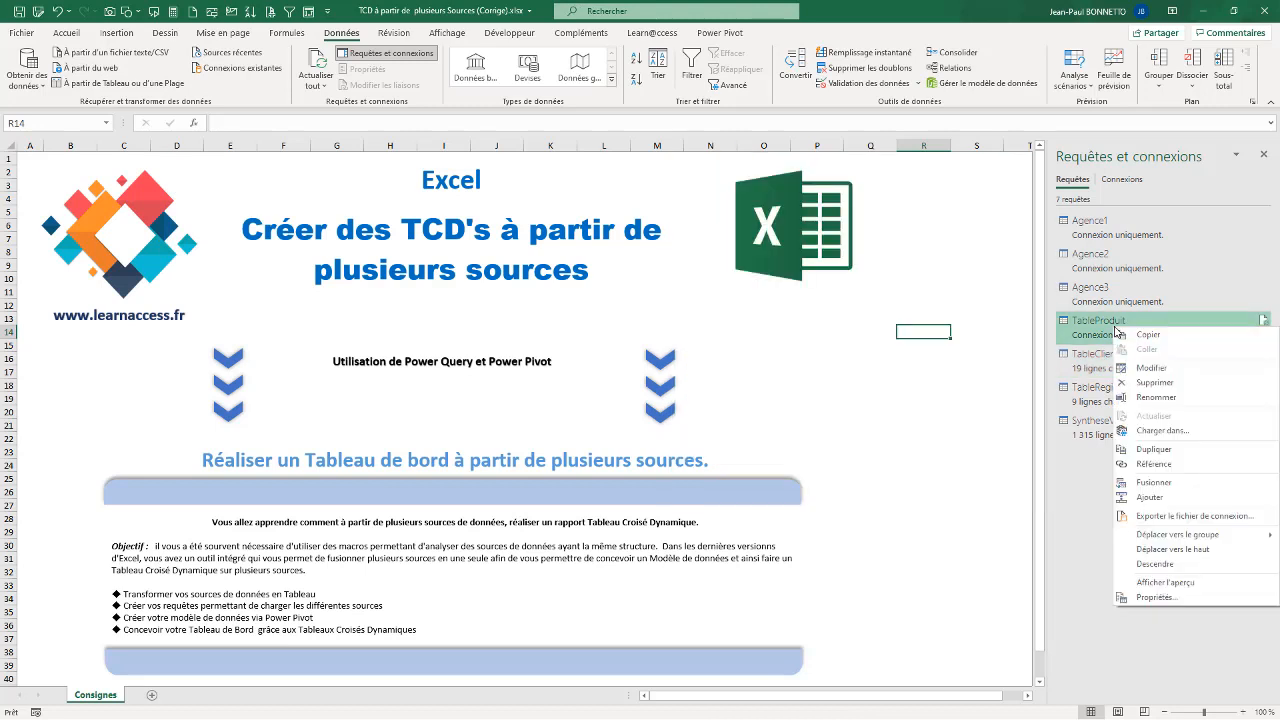
left_click(1163, 431)
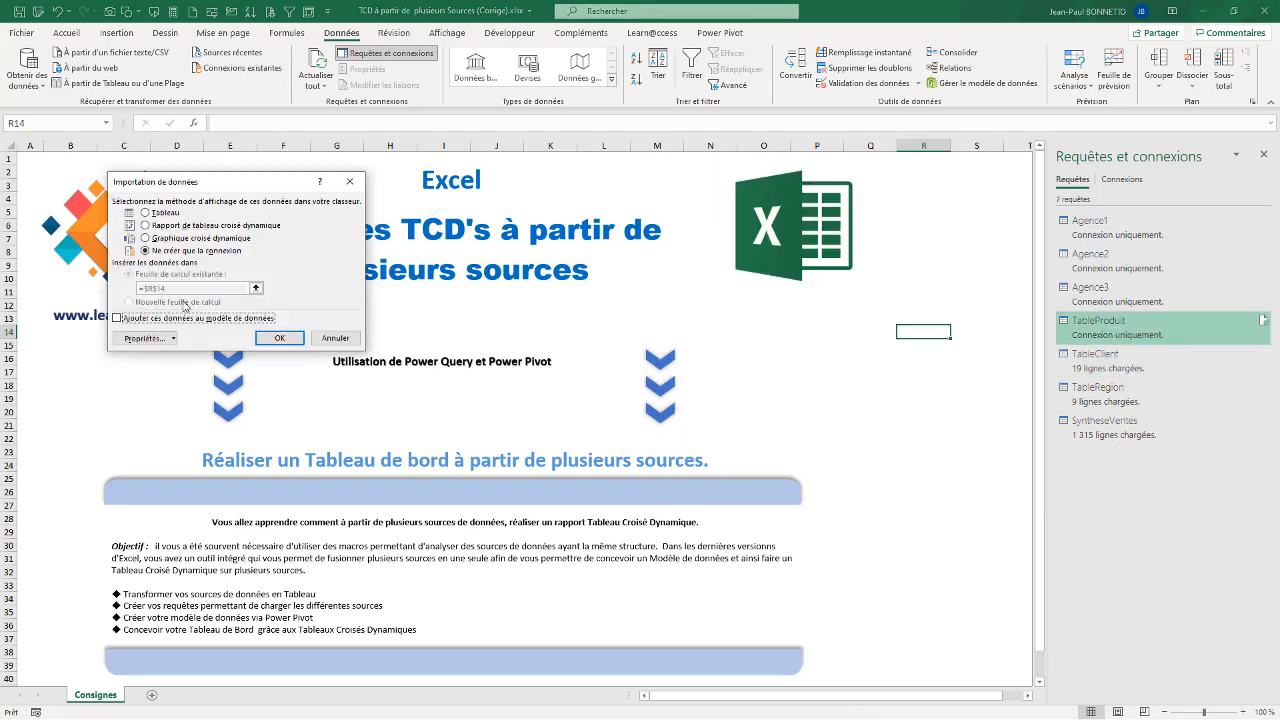
left_click(117, 318)
left_click(279, 338)
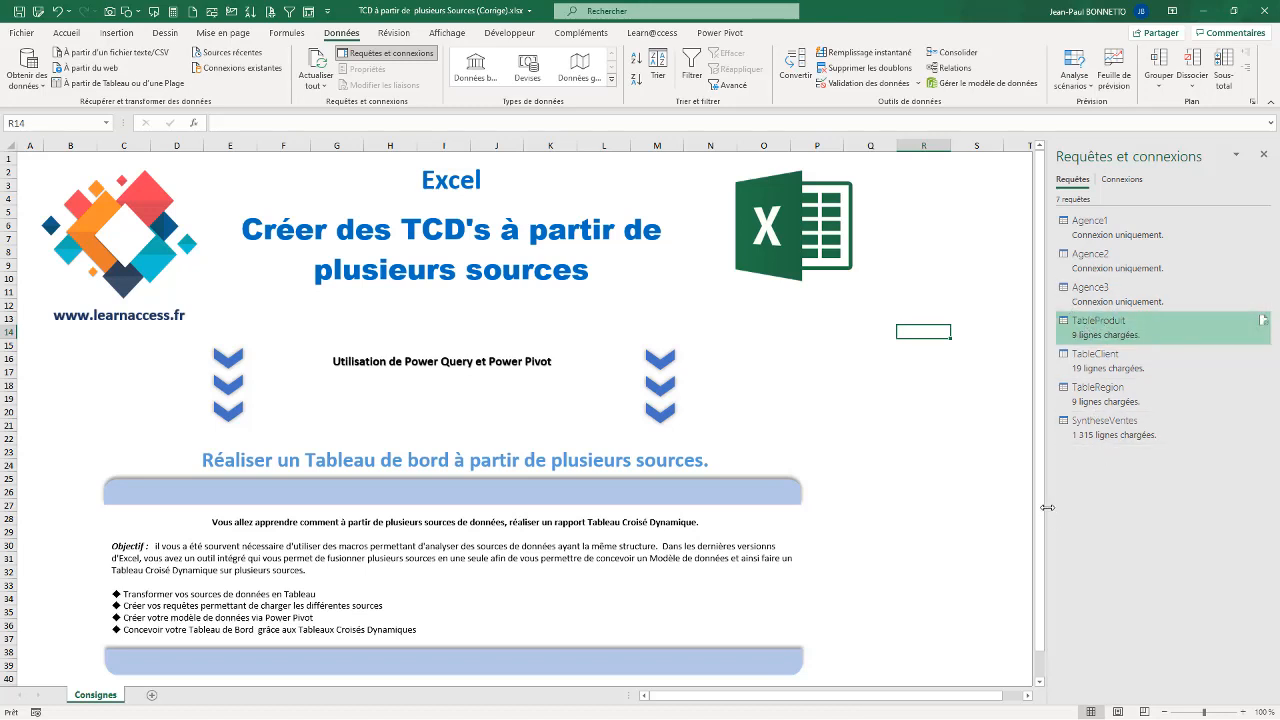
left_click(1263, 154)
left_click(1031, 223)
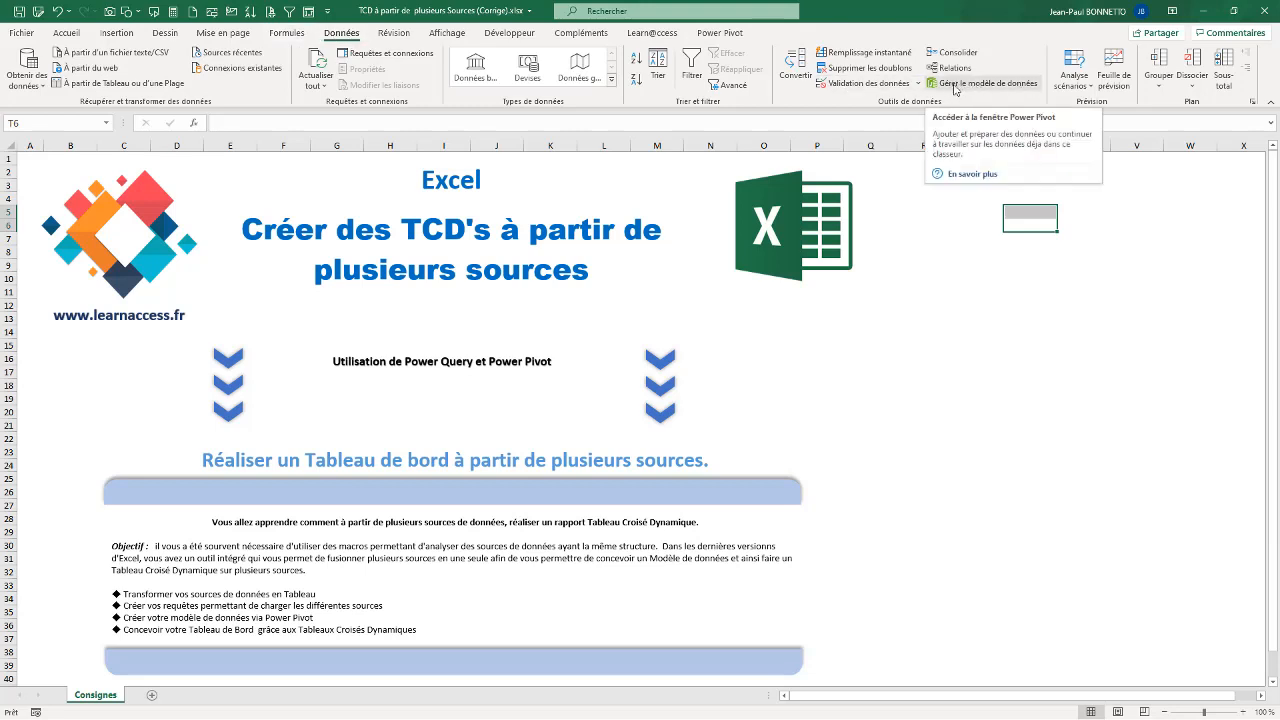
Step: Check in the Excel options' COM add-ins whether Microsoft Power Pivot for Excel is enabled
left_click(719, 33)
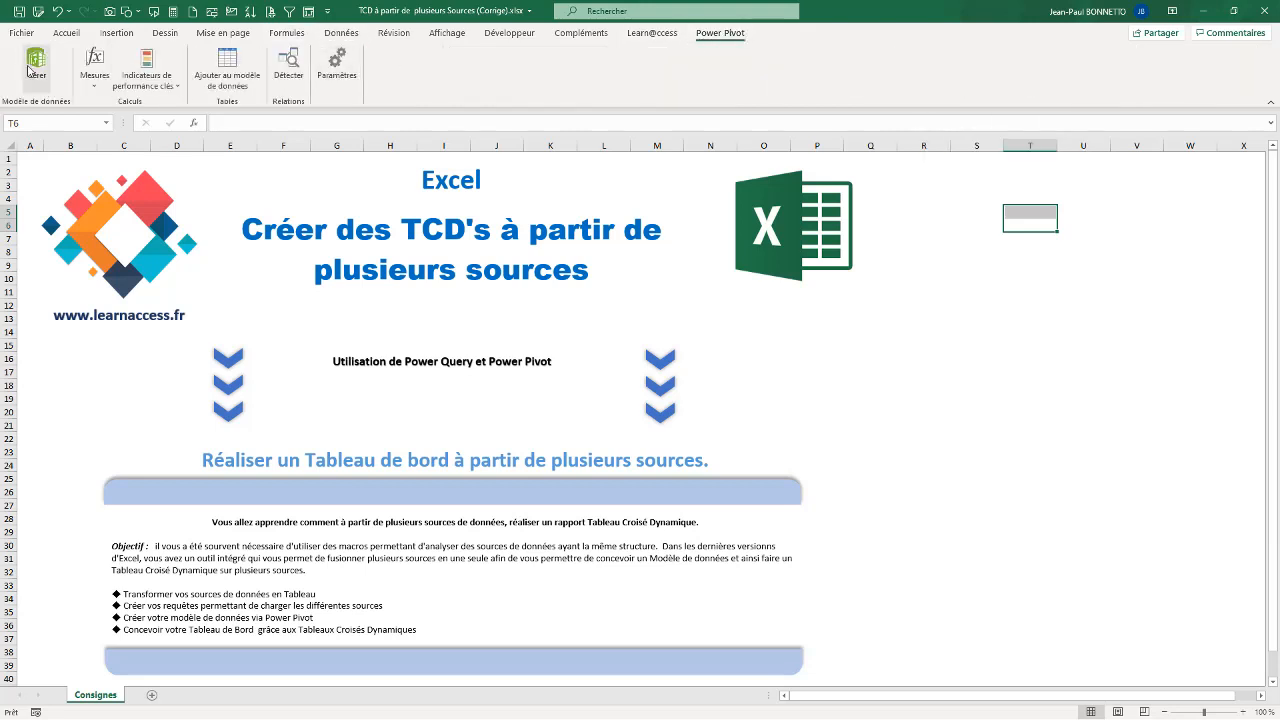
left_click(67, 33)
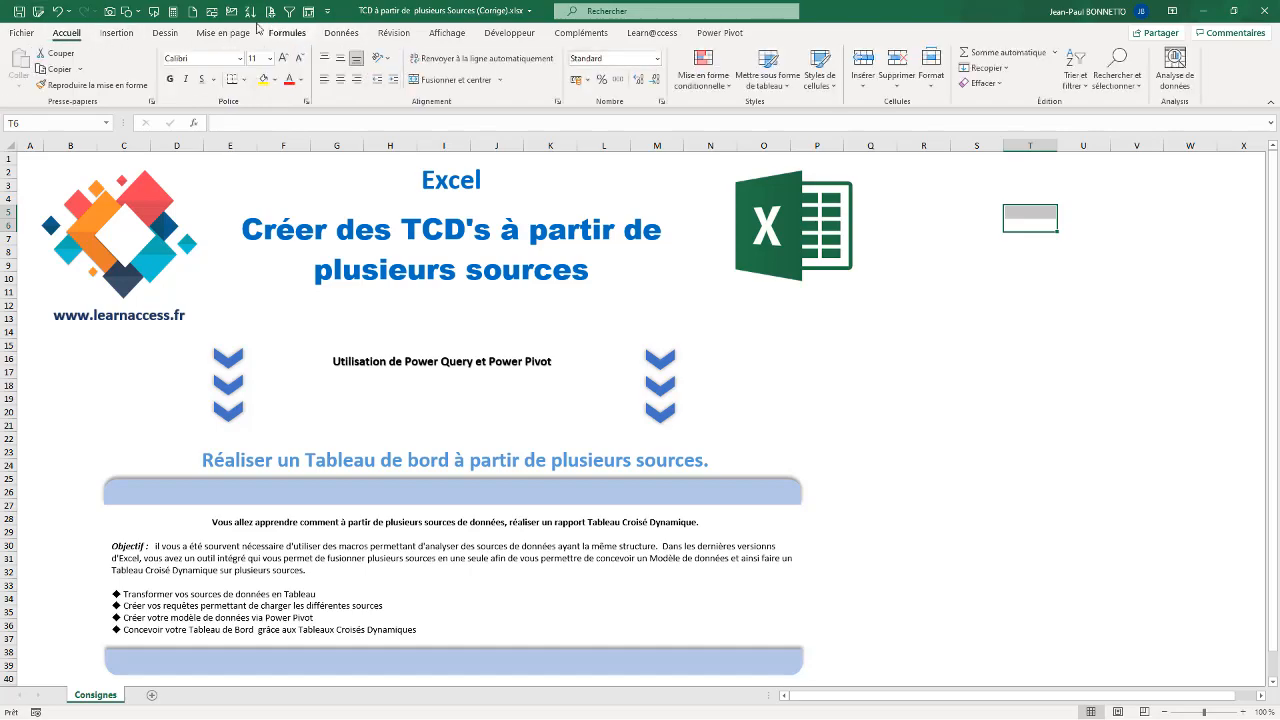
right_click(547, 77)
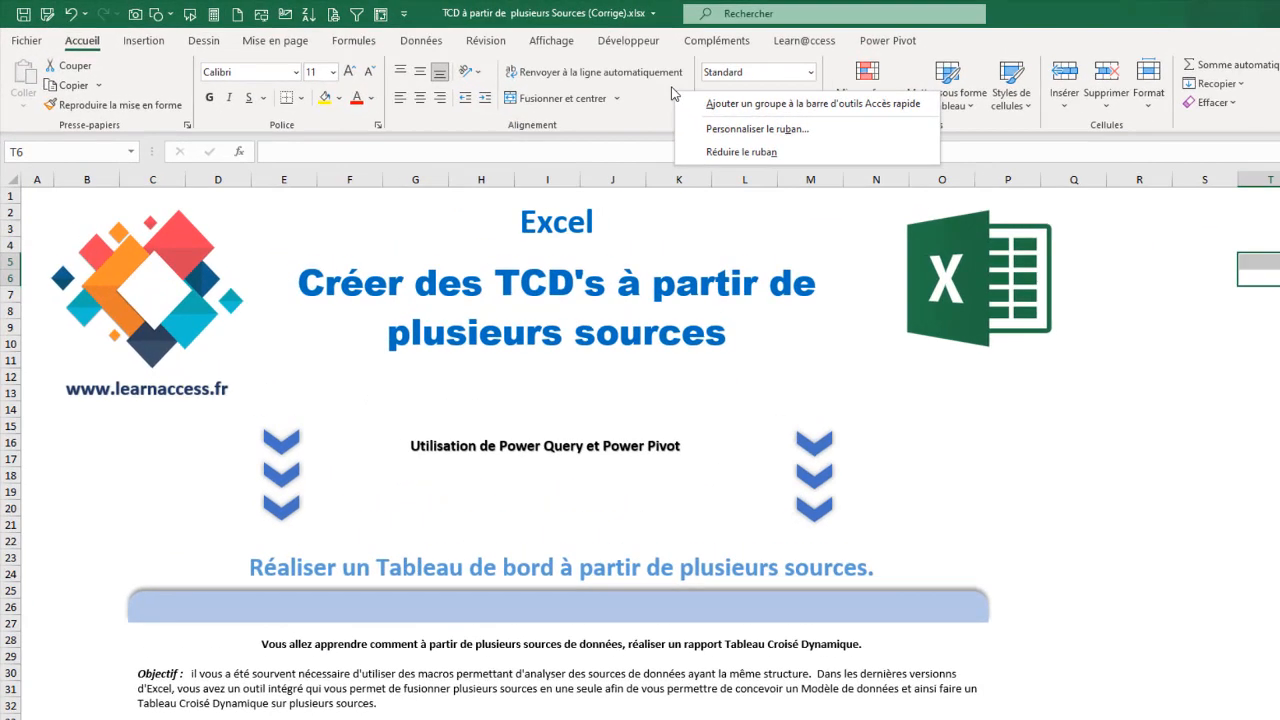
left_click(766, 132)
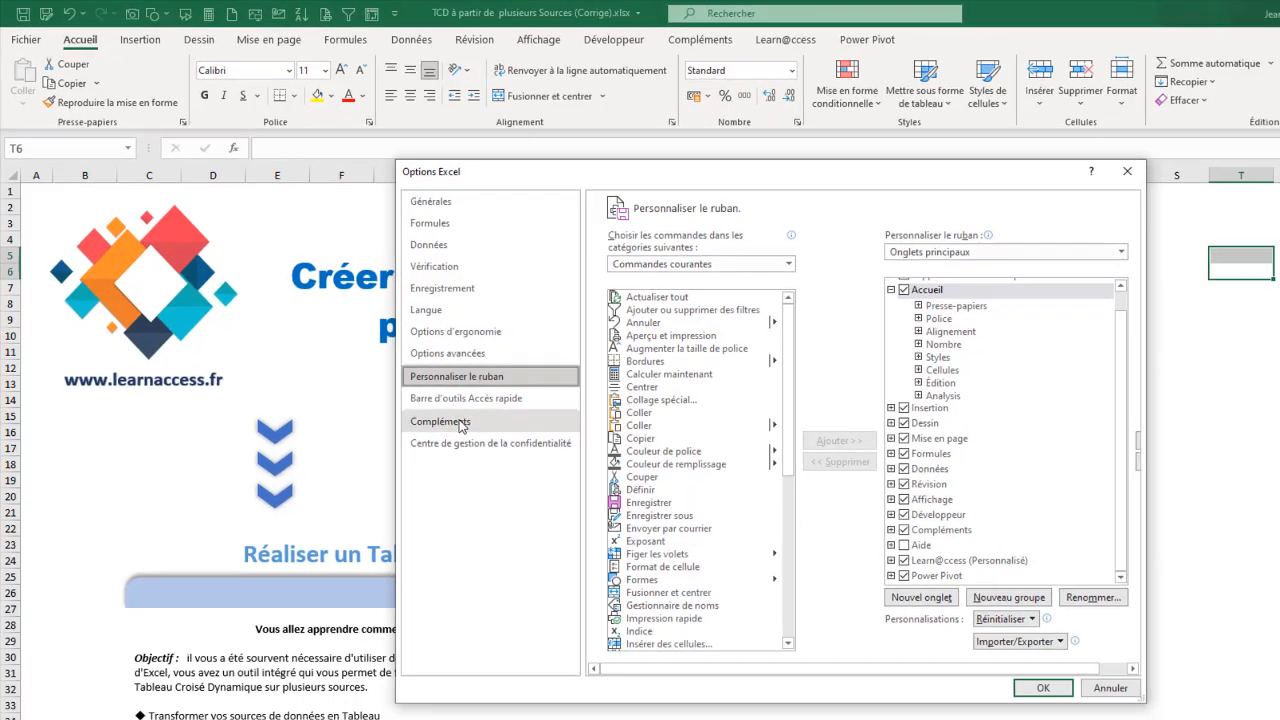
left_click(460, 422)
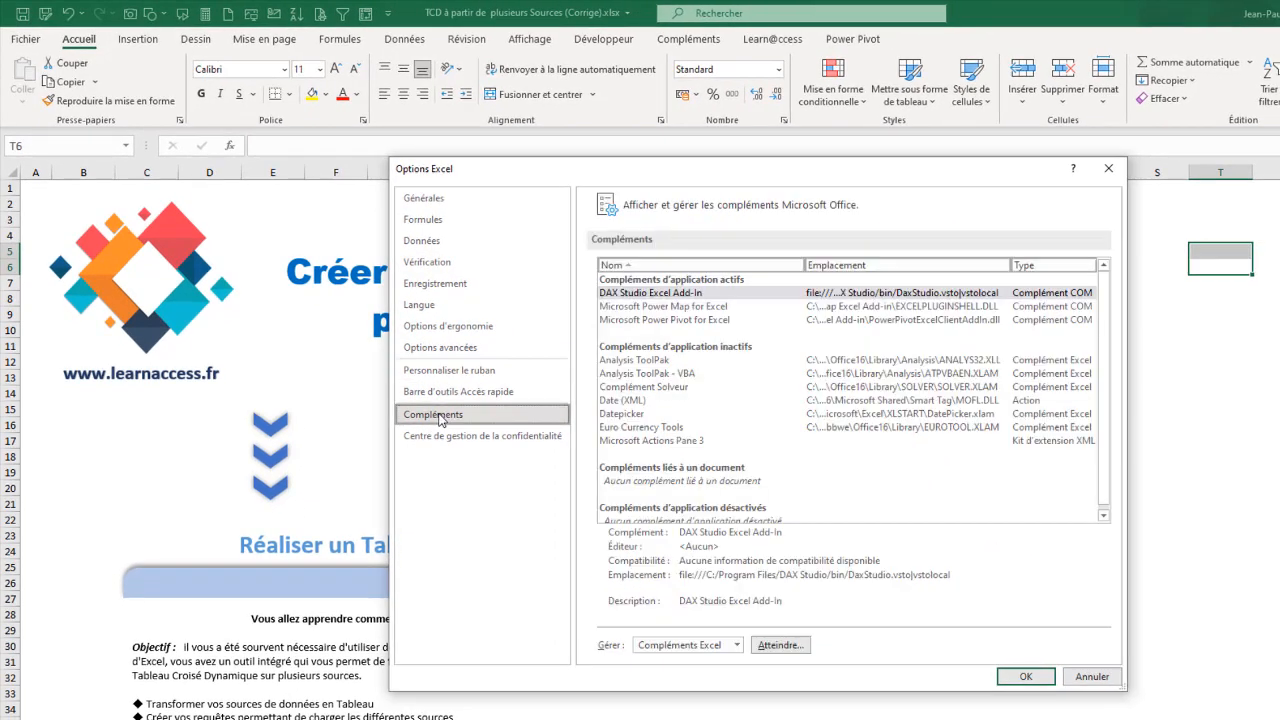
left_click(744, 648)
left_click(690, 688)
left_click(778, 646)
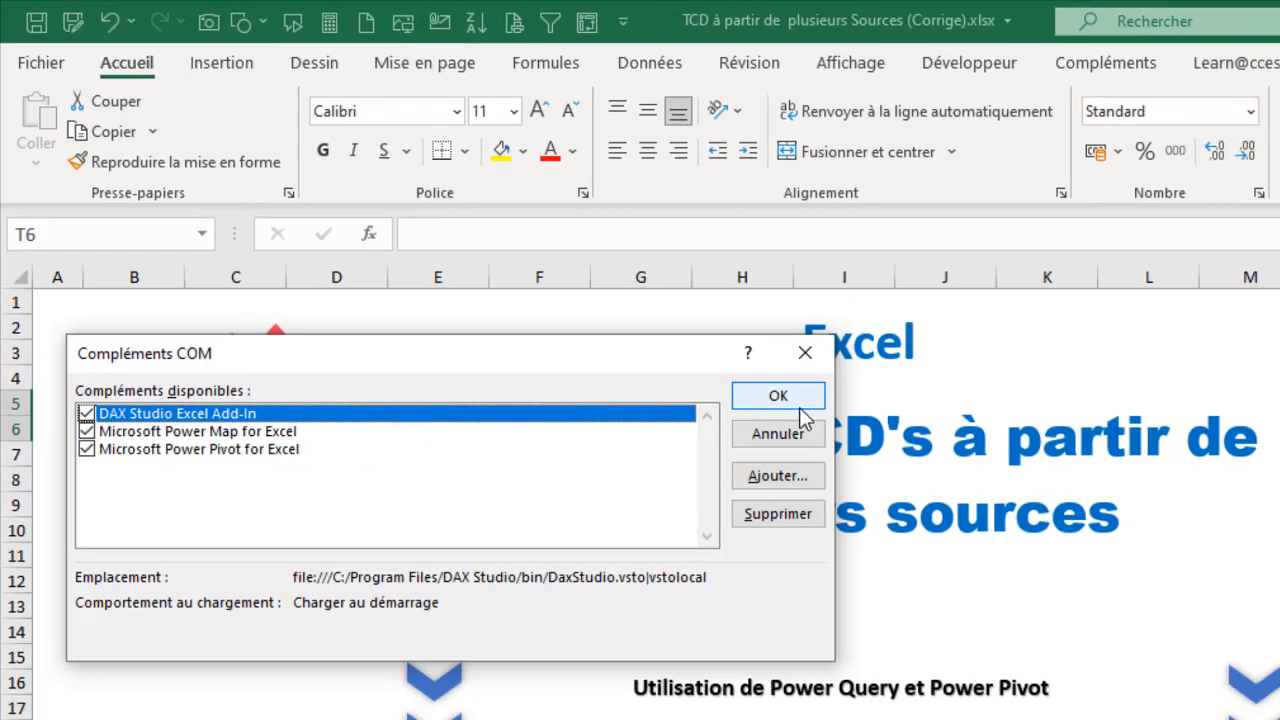
left_click(800, 405)
Step: Open the Power Pivot window and review the SyntheseVentes, TableRegion, TableClient and TableProduit tables
left_click(1279, 61)
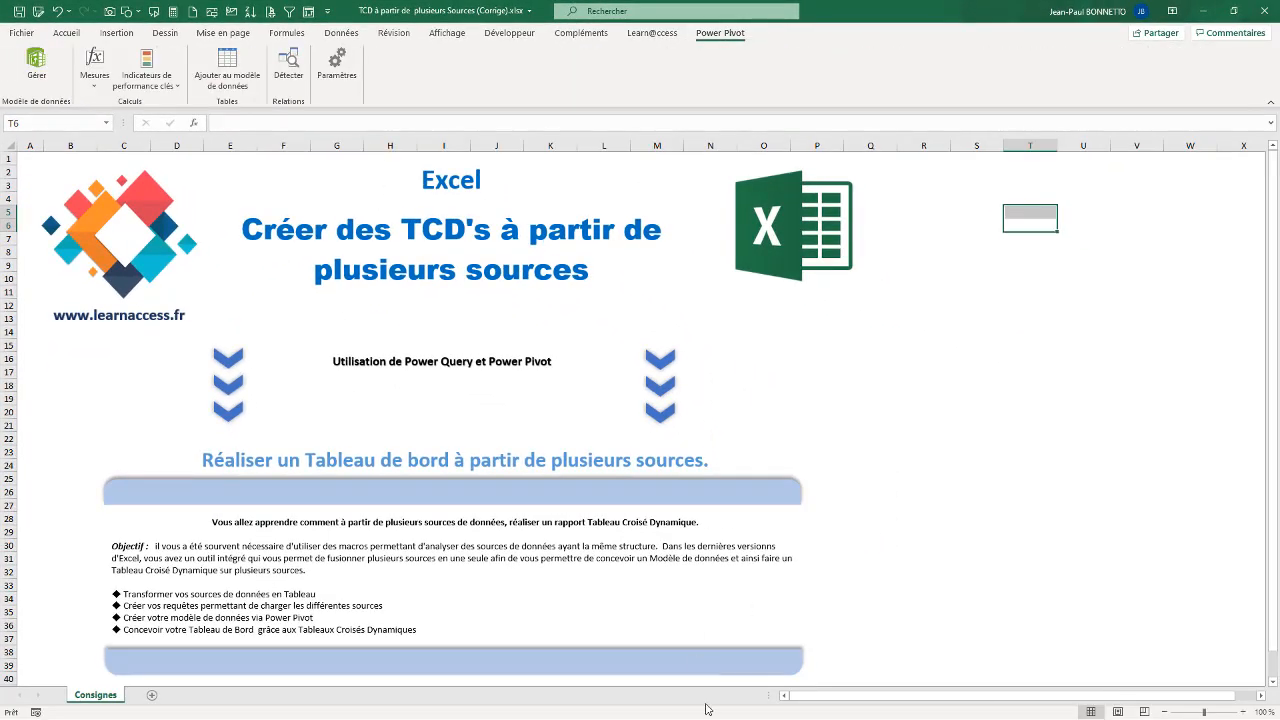
left_click(929, 307)
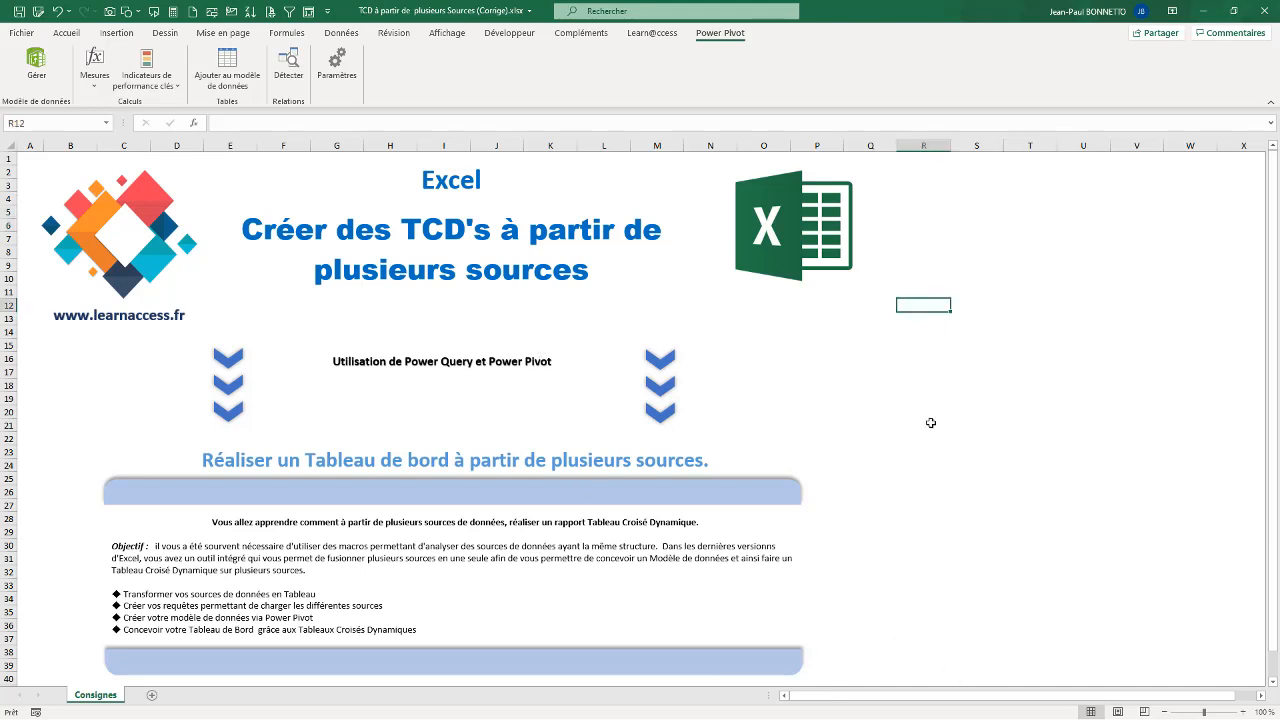
left_click(893, 340)
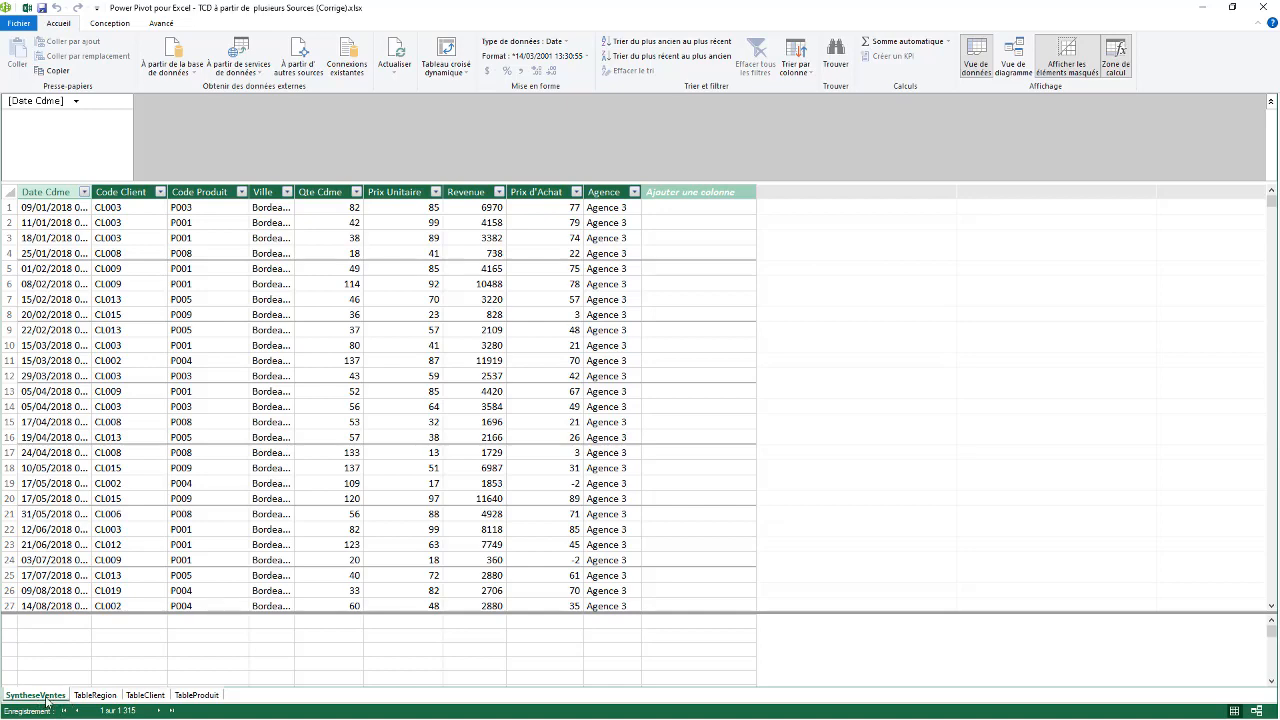
left_click(106, 697)
left_click(139, 697)
left_click(195, 697)
left_click(40, 695)
Step: Enlarge the calculation area beneath the SyntheseVentes data and collapse the expanded formula bar
left_click_drag(784, 614, 806, 440)
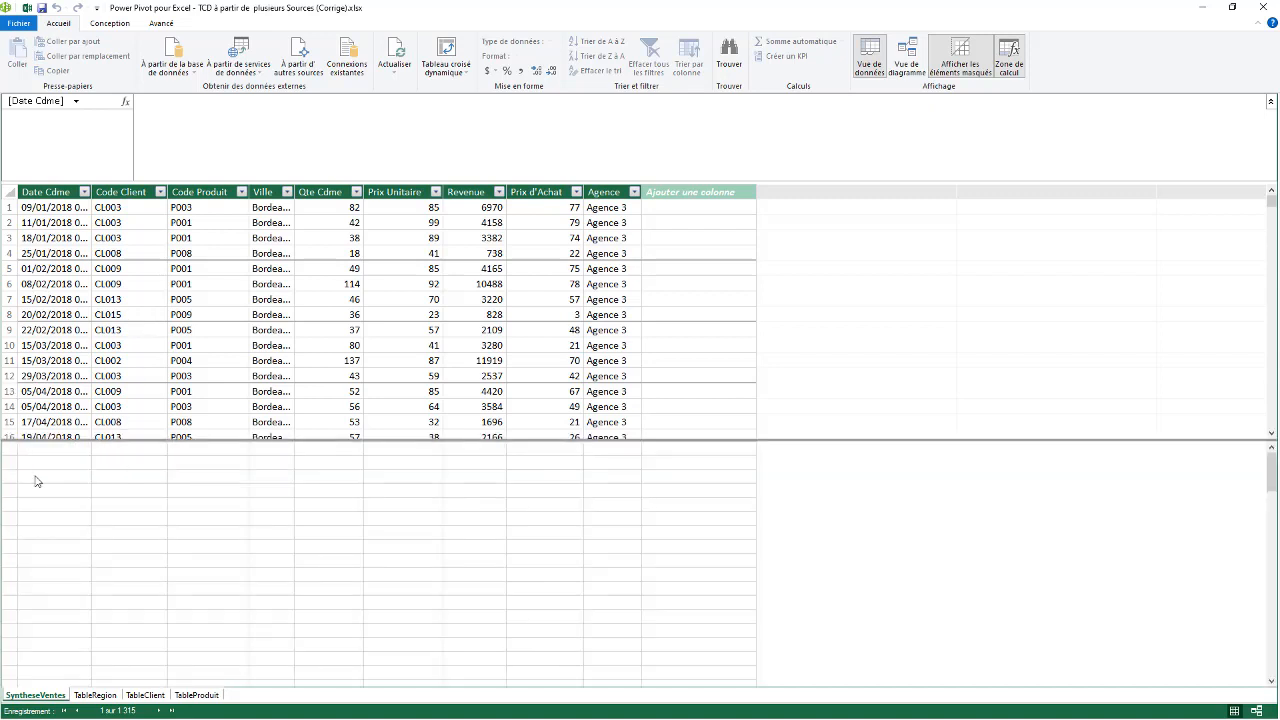
left_click(264, 284)
left_click(229, 284)
left_click(75, 286)
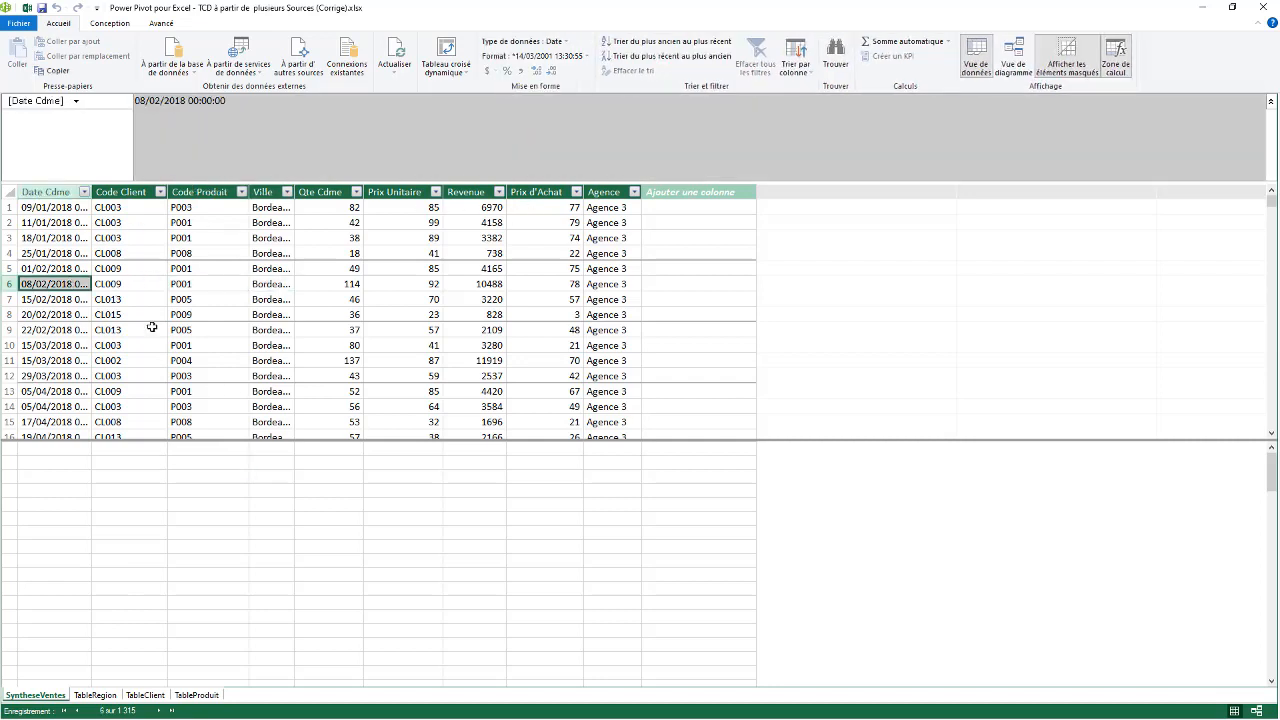
left_click(200, 588)
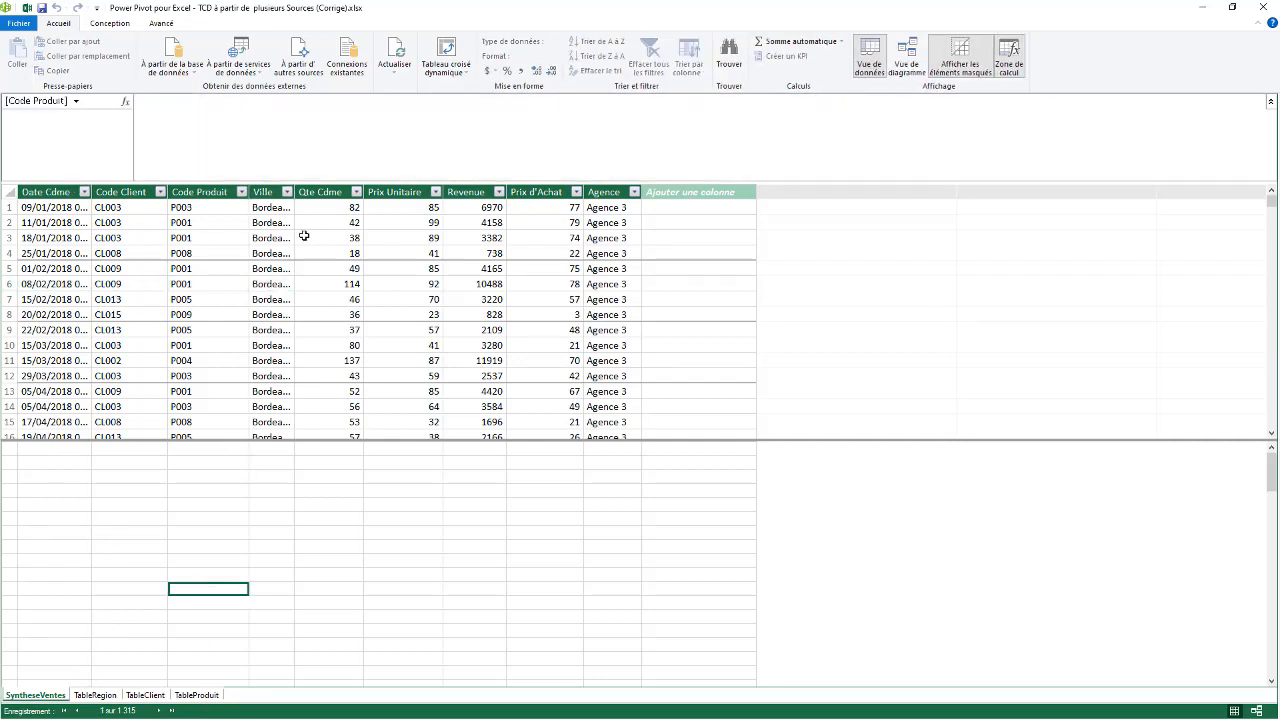
left_click(1270, 101)
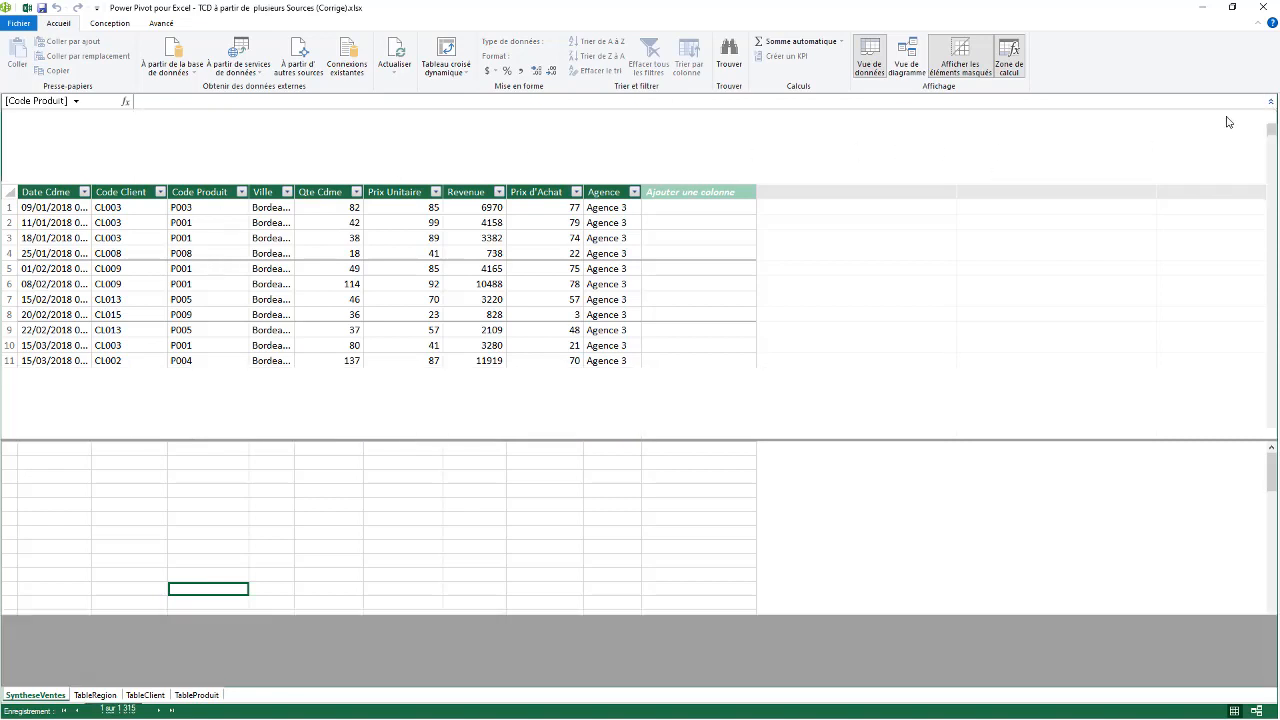
left_click(237, 536)
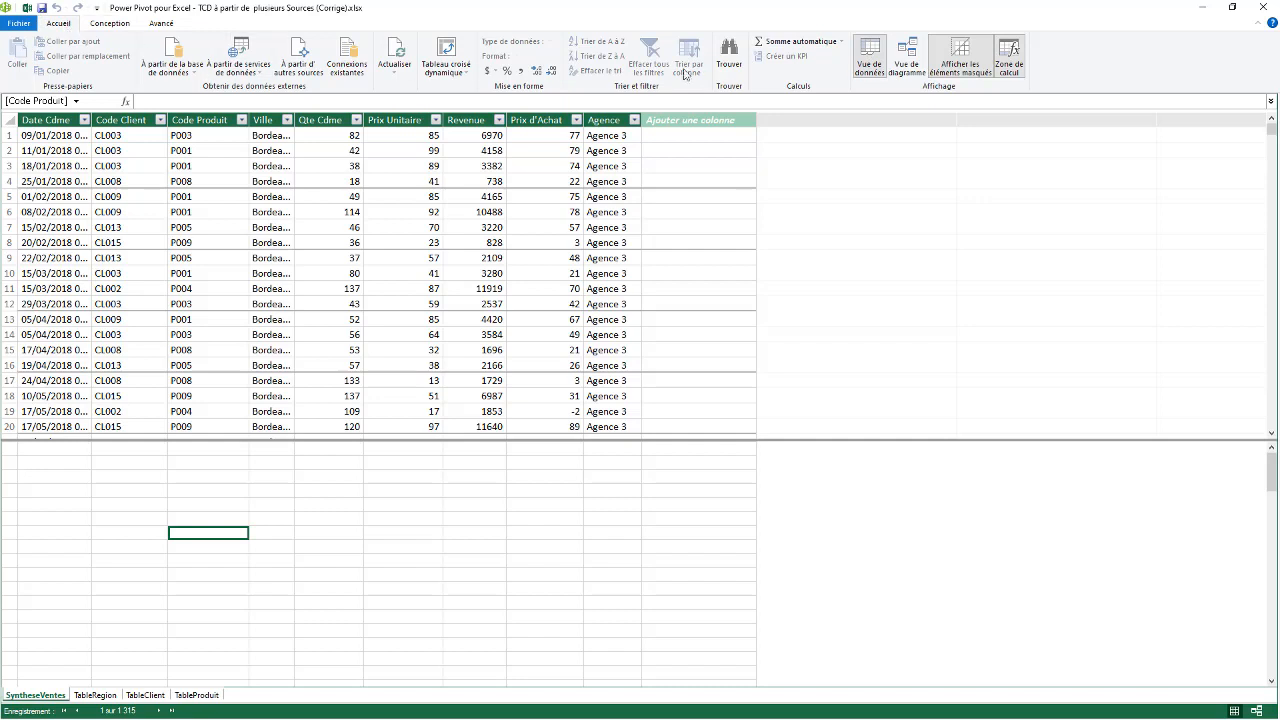
Step: Show the data model as a diagram, enlarge and move SyntheseVentes, and stack TableRegion, TableClient and TableProduit beside it
left_click(914, 59)
left_click(903, 47)
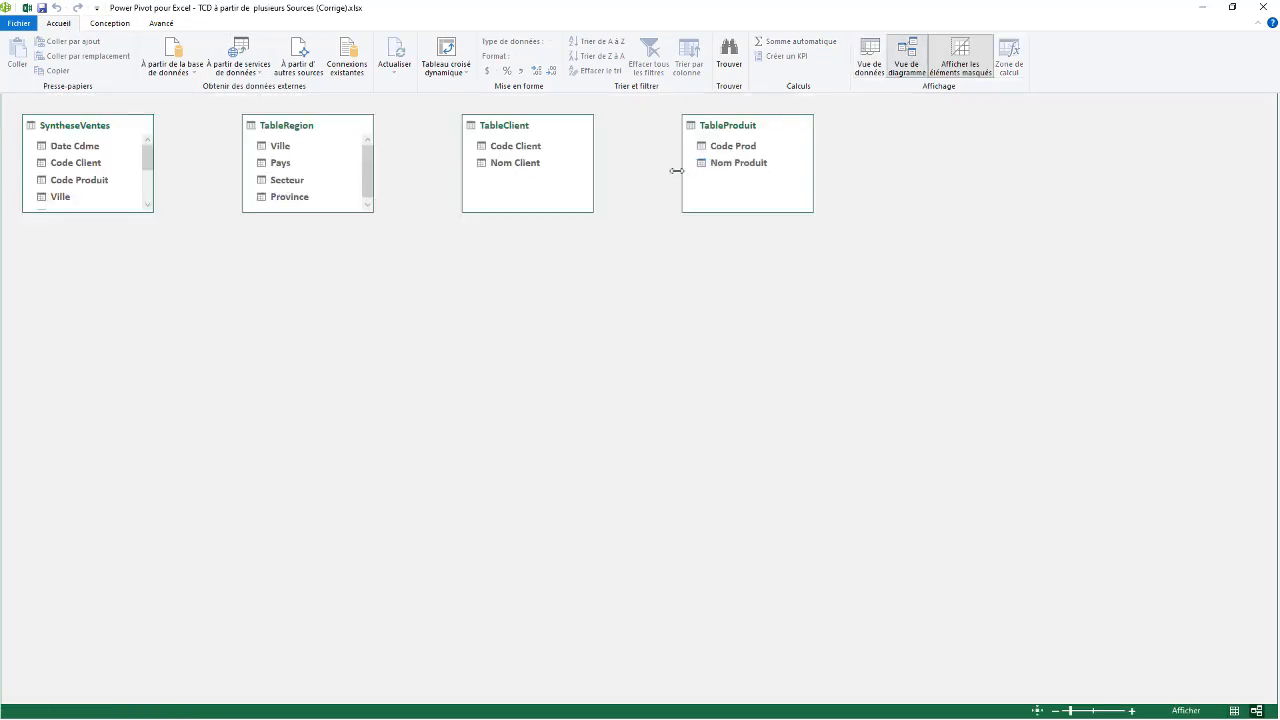
left_click_drag(122, 211, 123, 381)
left_click_drag(152, 128, 506, 252)
left_click_drag(310, 130, 133, 140)
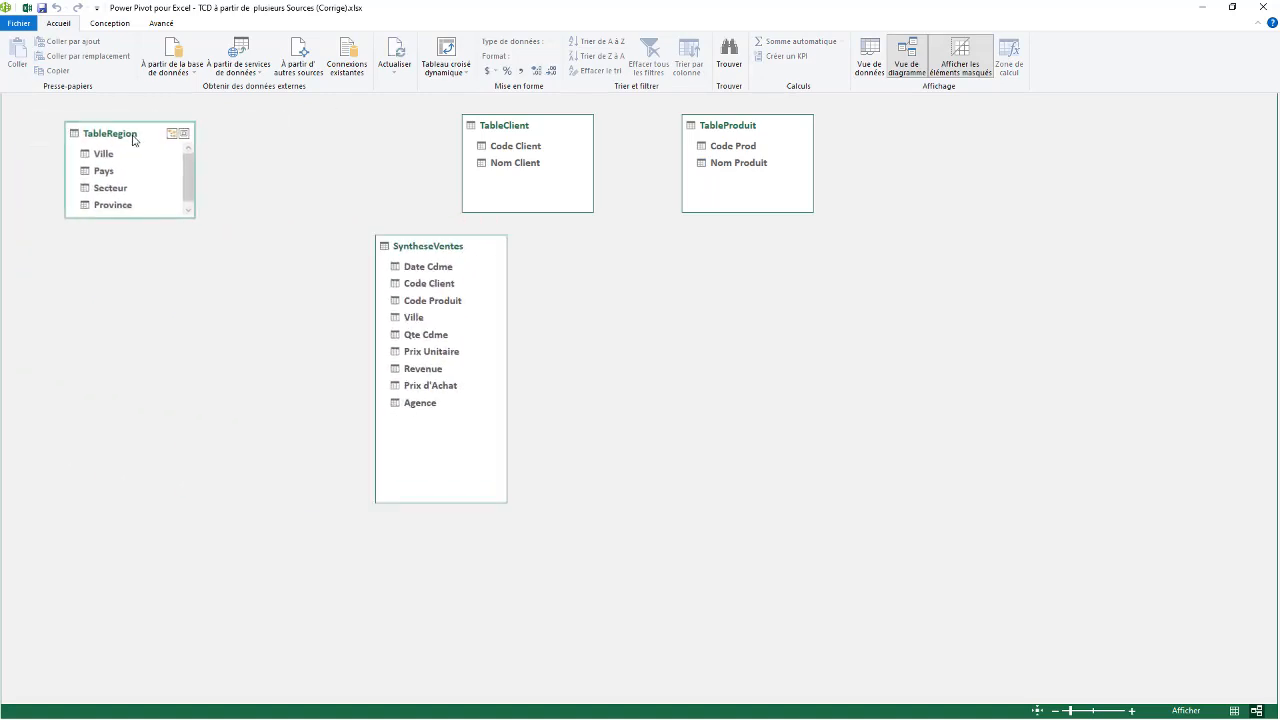
left_click_drag(551, 130, 152, 270)
left_click_drag(749, 125, 137, 392)
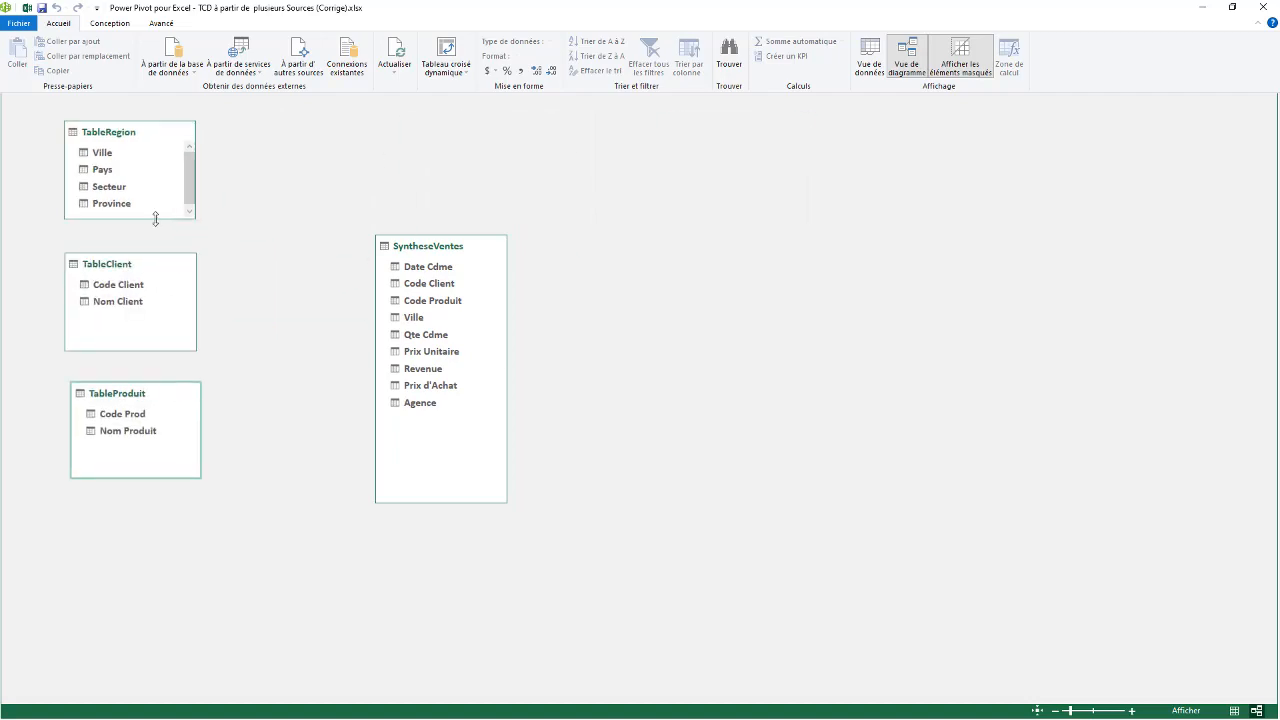
Step: Heighten TableRegion, align the three lookup tables in one column, then move SyntheseVentes level with TableRegion and enlarge it slightly
left_click_drag(156, 219, 159, 232)
left_click_drag(144, 135, 150, 131)
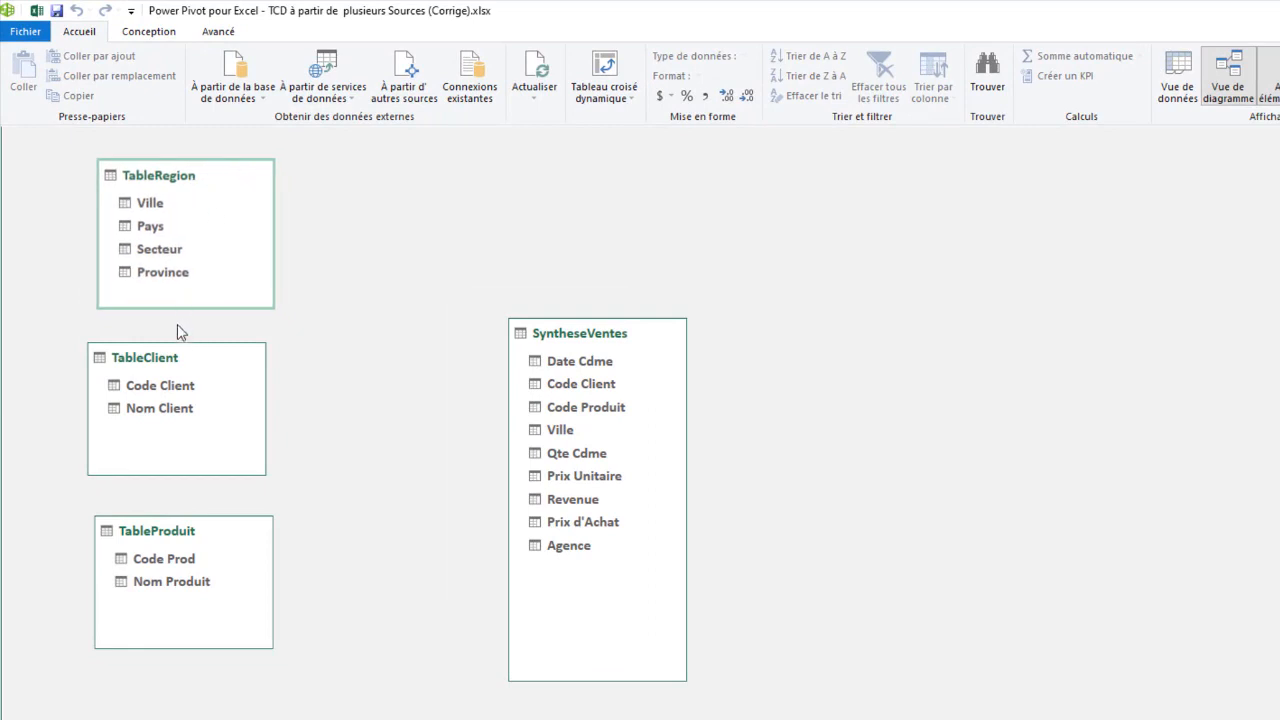
left_click_drag(191, 366, 197, 374)
mouse_move(172, 531)
left_mouse_down()
mouse_move(166, 546)
mouse_move(173, 538)
left_mouse_up()
left_click_drag(592, 333, 466, 170)
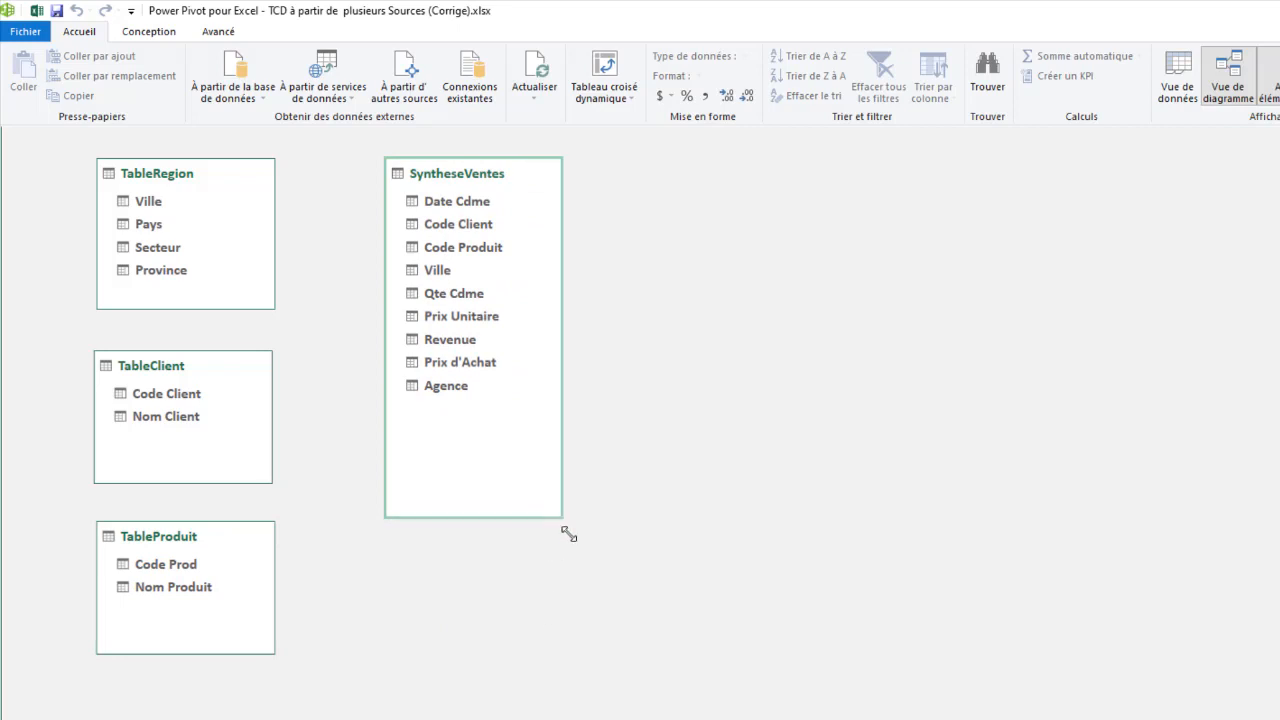
left_click_drag(560, 520, 579, 547)
Step: Link TableRegion's Ville, TableClient's Code Client and TableProduit's Code Prod to SyntheseVentes' Ville, Code Client and Code Produit, and place TableProduit on its other side
left_click_drag(149, 203, 437, 270)
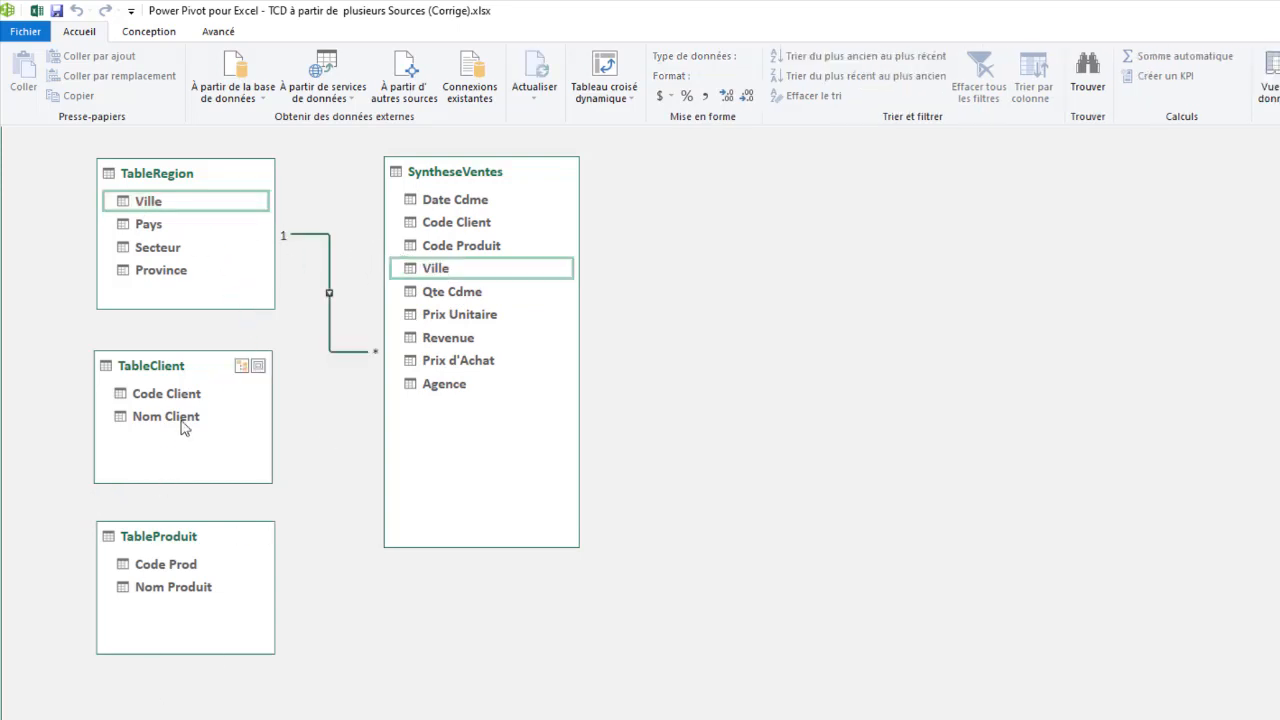
left_click_drag(186, 396, 430, 236)
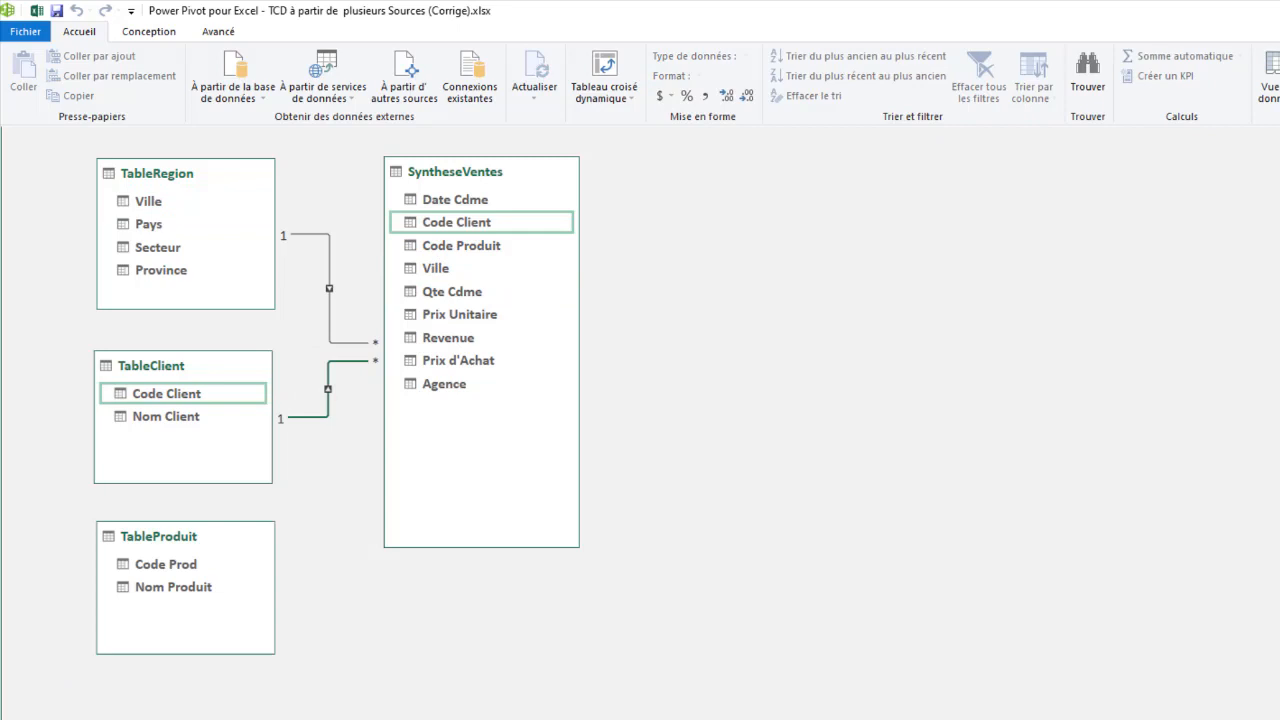
left_click_drag(188, 565, 465, 251)
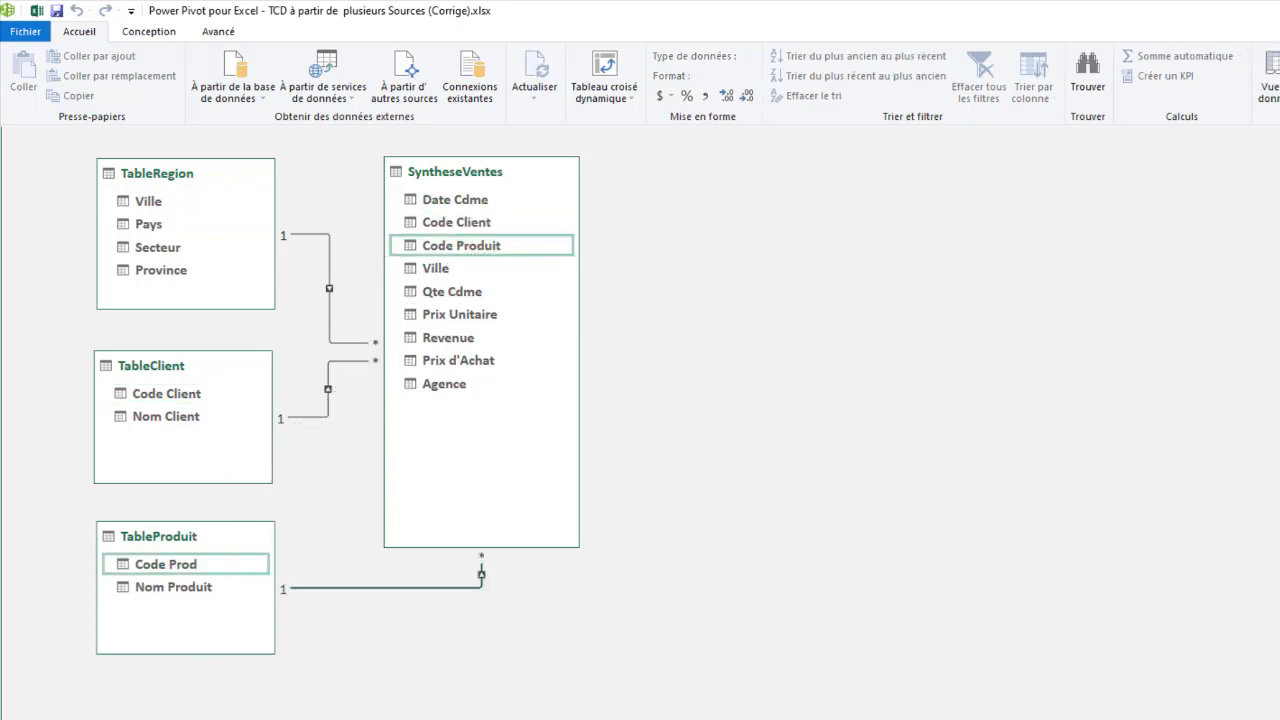
left_click_drag(135, 537, 733, 172)
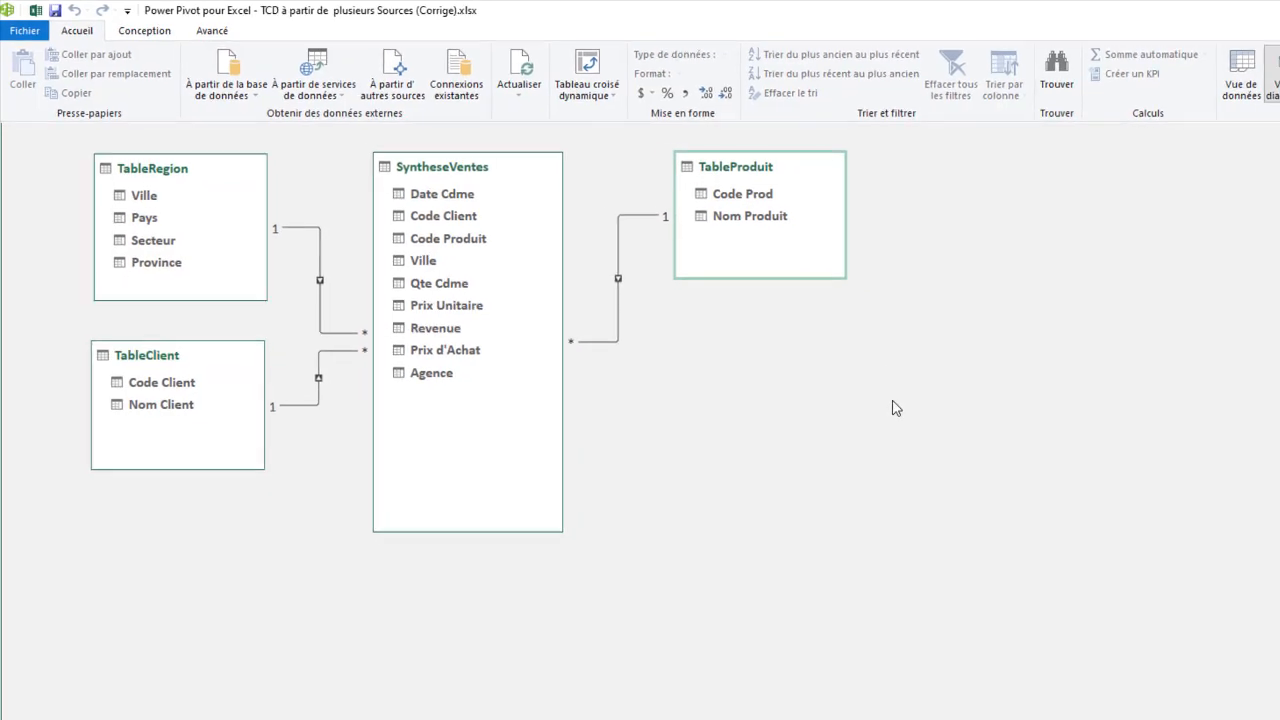
Step: Create a pivot table from the data model on a new worksheet and display its field list
left_click(589, 100)
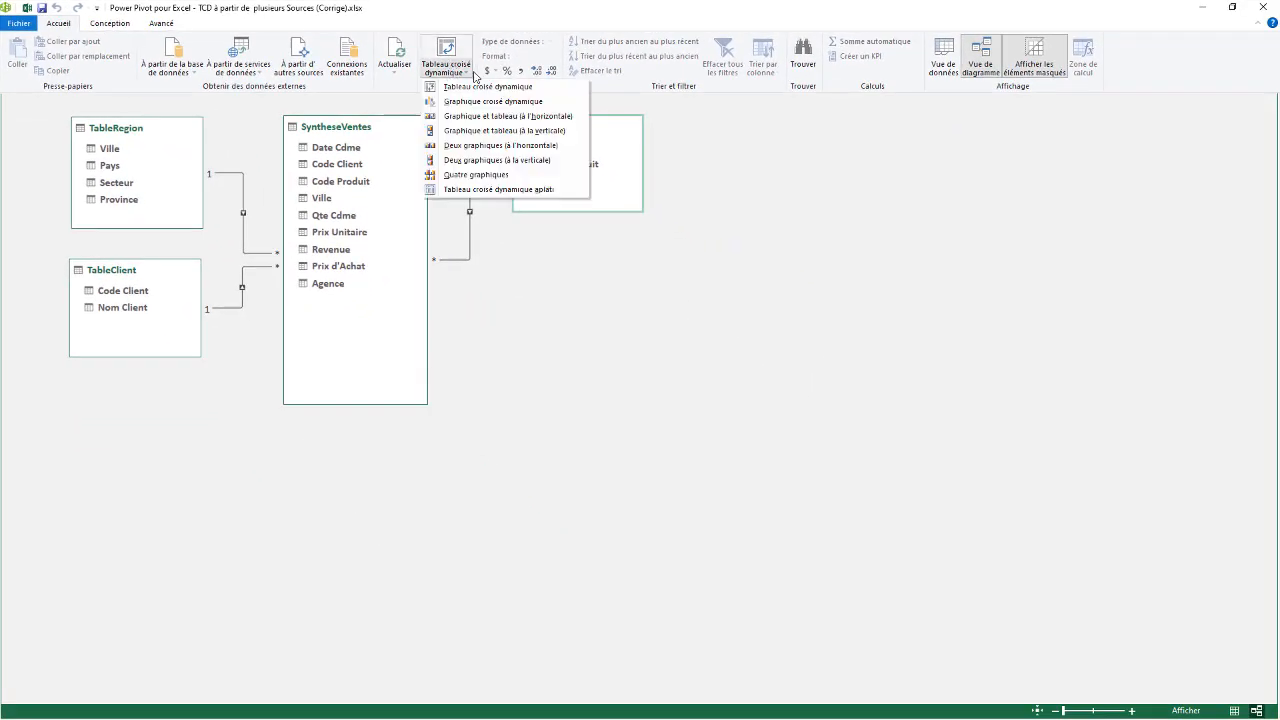
left_click(480, 87)
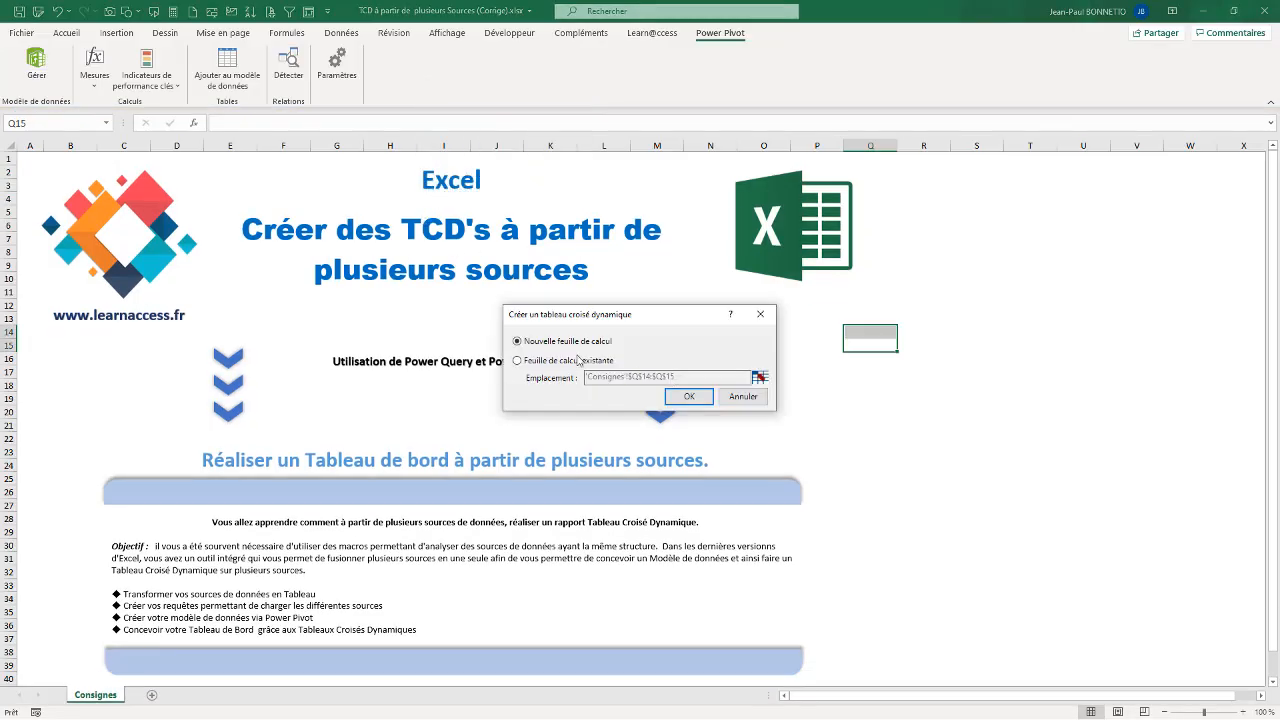
left_click(689, 396)
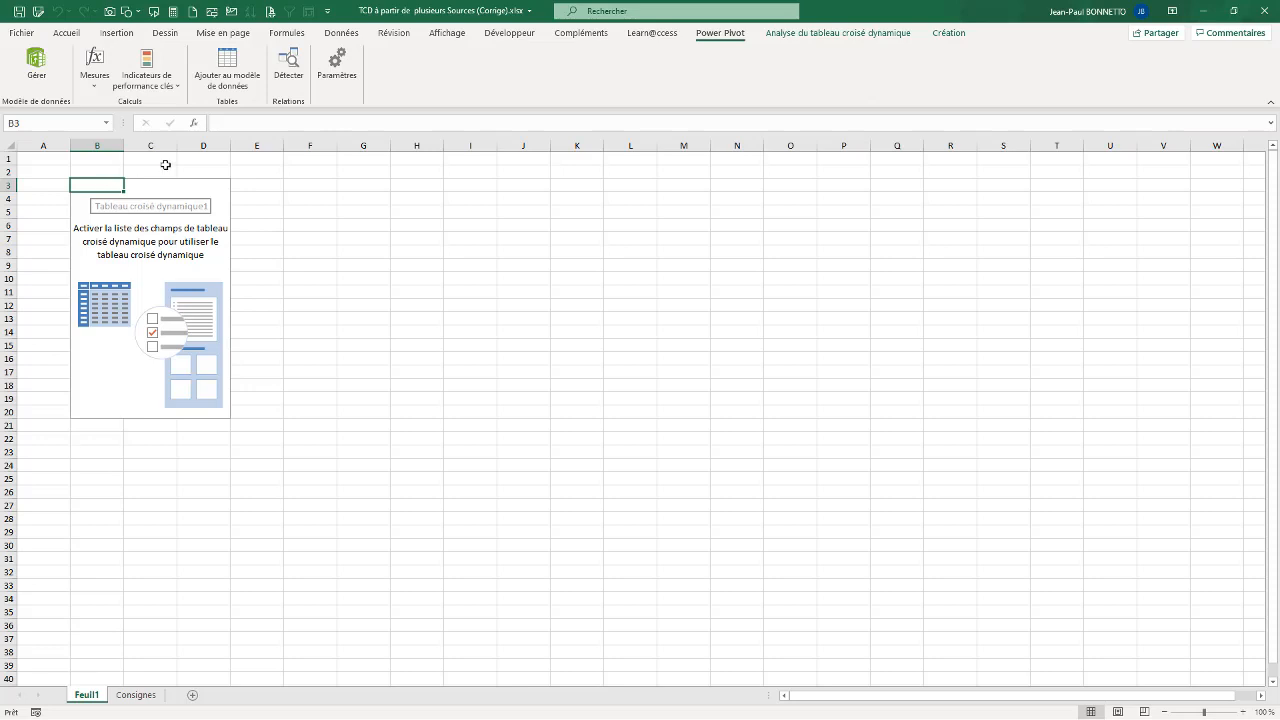
left_click(826, 34)
left_click(1203, 52)
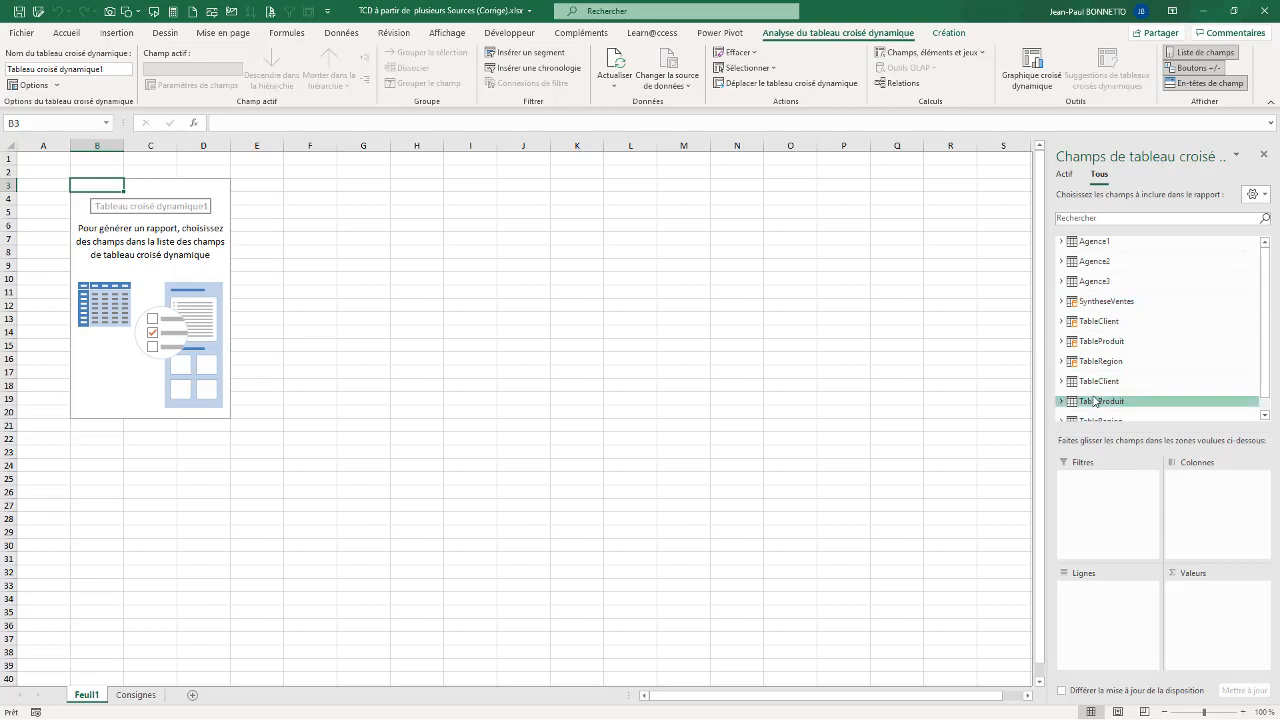
Step: Add TableProduit's Nom Produit to the pivot table's rows and sum SyntheseVentes' Revenue as its values
left_click(1101, 345)
left_click_drag(1100, 366, 1085, 606)
left_click(1062, 302)
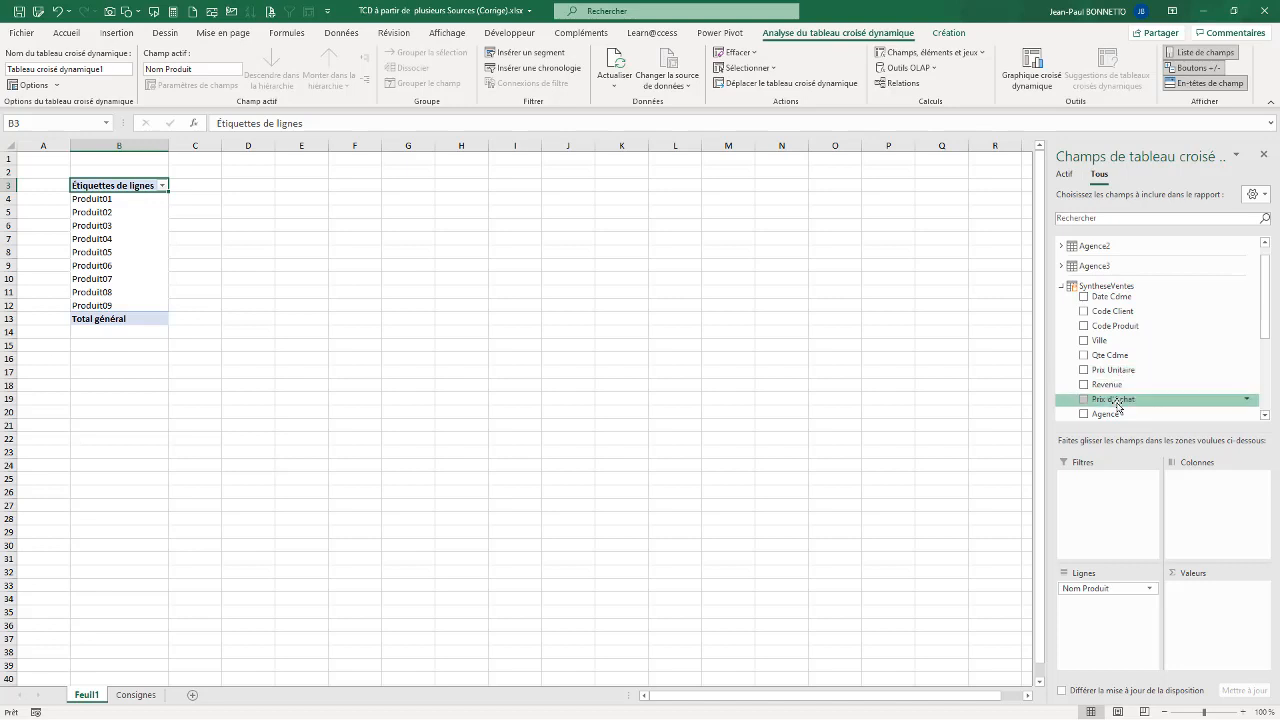
left_click_drag(1118, 402, 1232, 614)
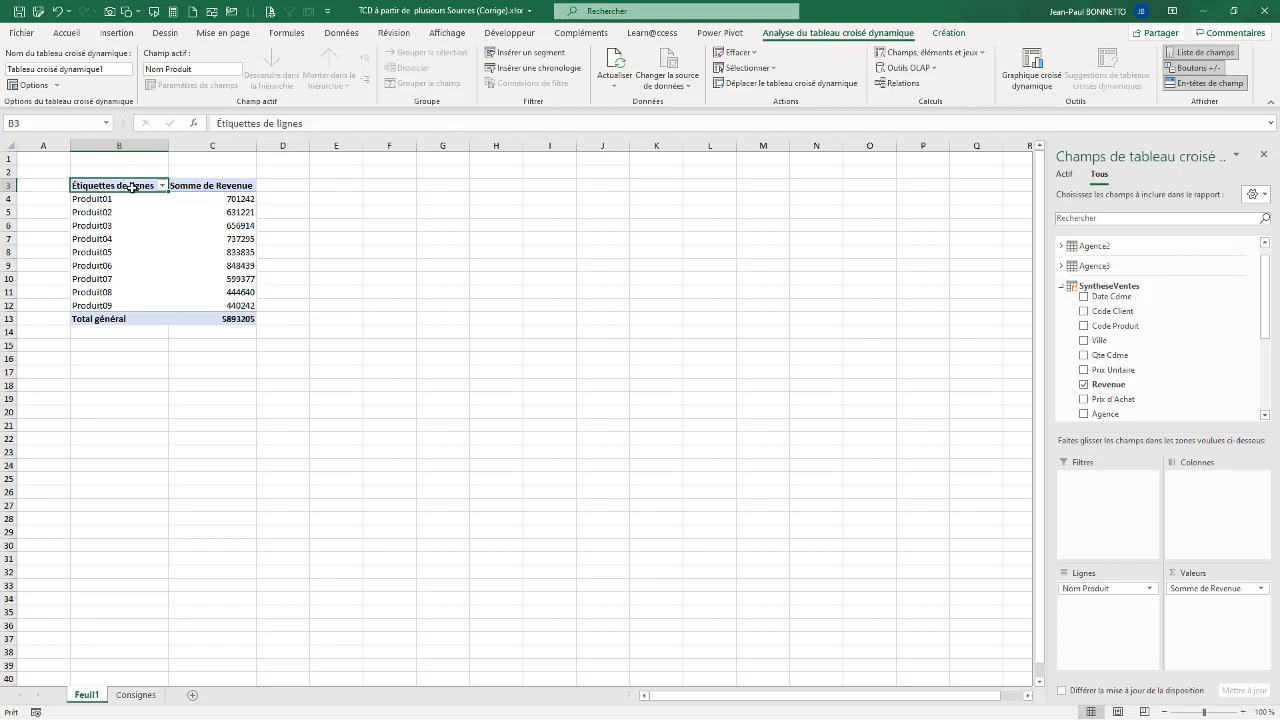
Step: Rename the pivot table's row header Produits and its value header Revenue
type("Produits")
left_click(198, 186)
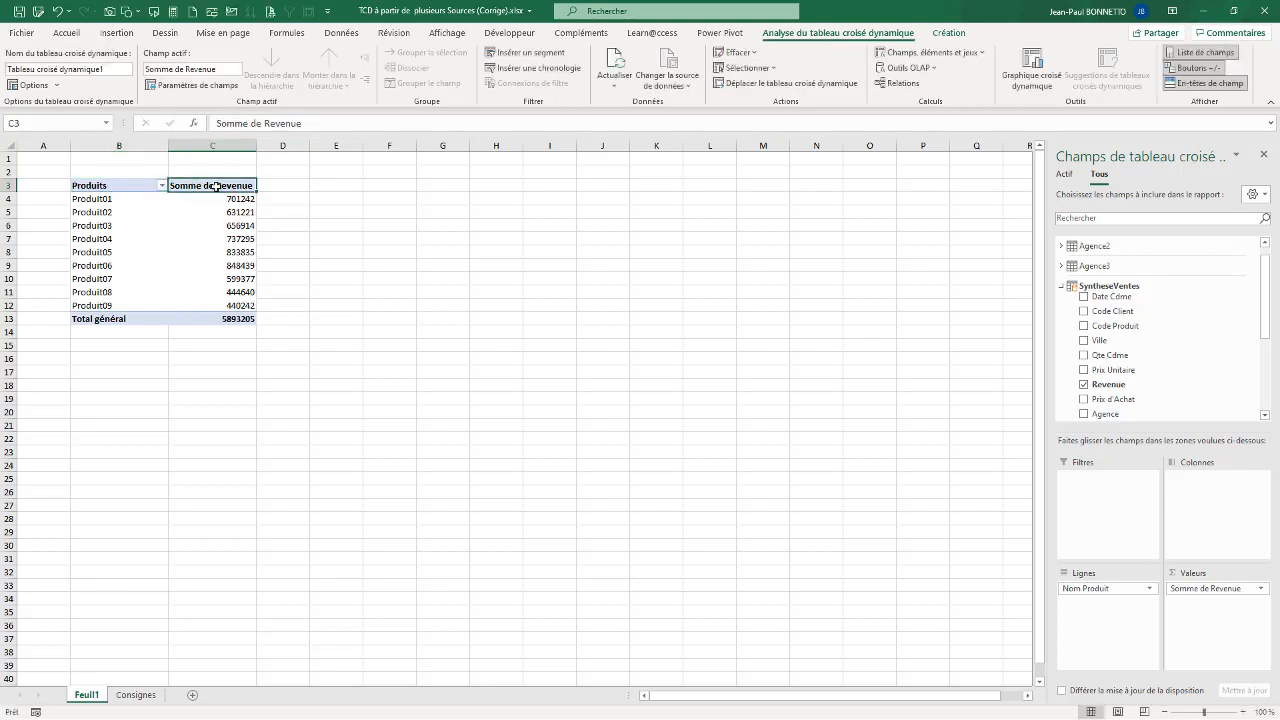
type("R")
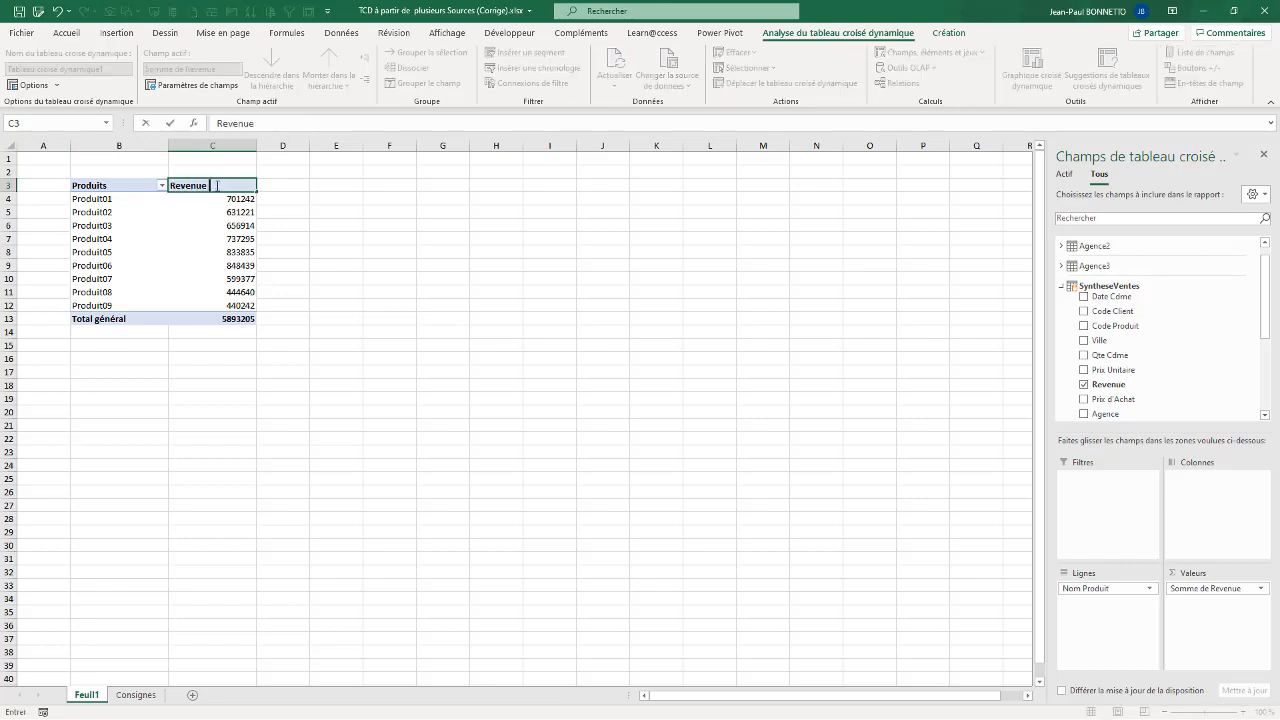
left_click(225, 252)
Step: Format the Revenue values as euro currency without decimals
right_click(232, 226)
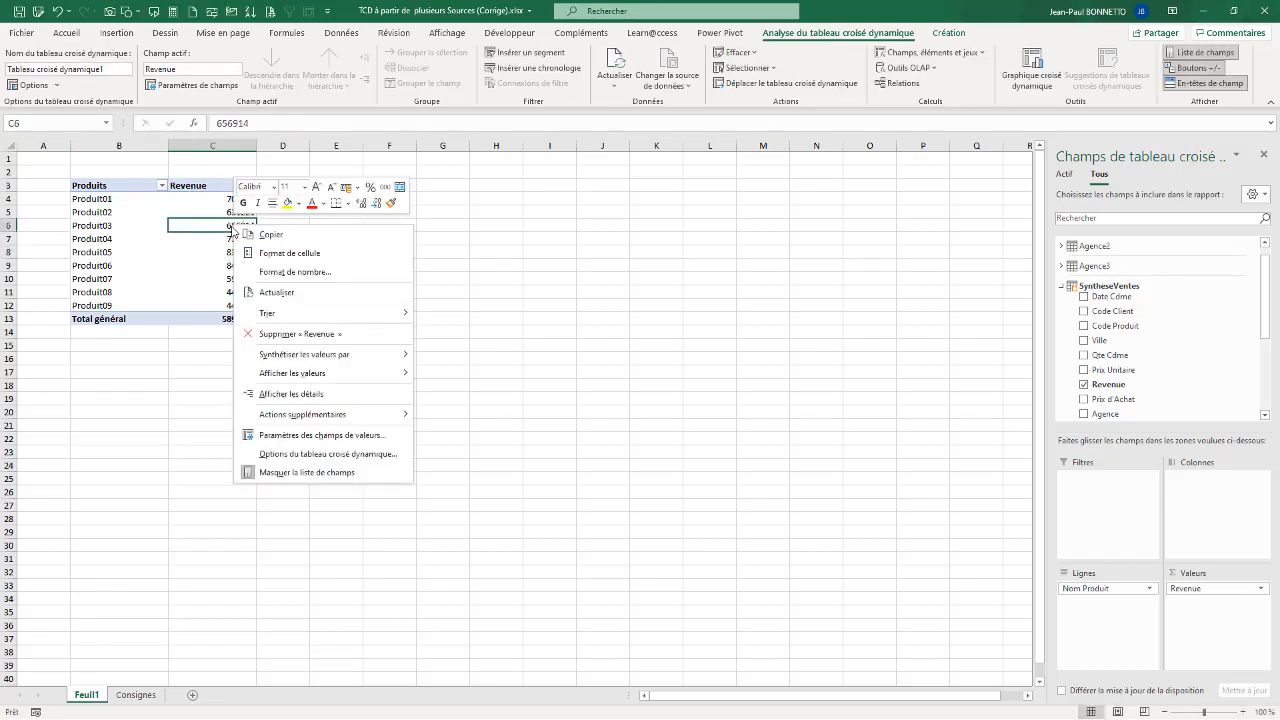
left_click(278, 273)
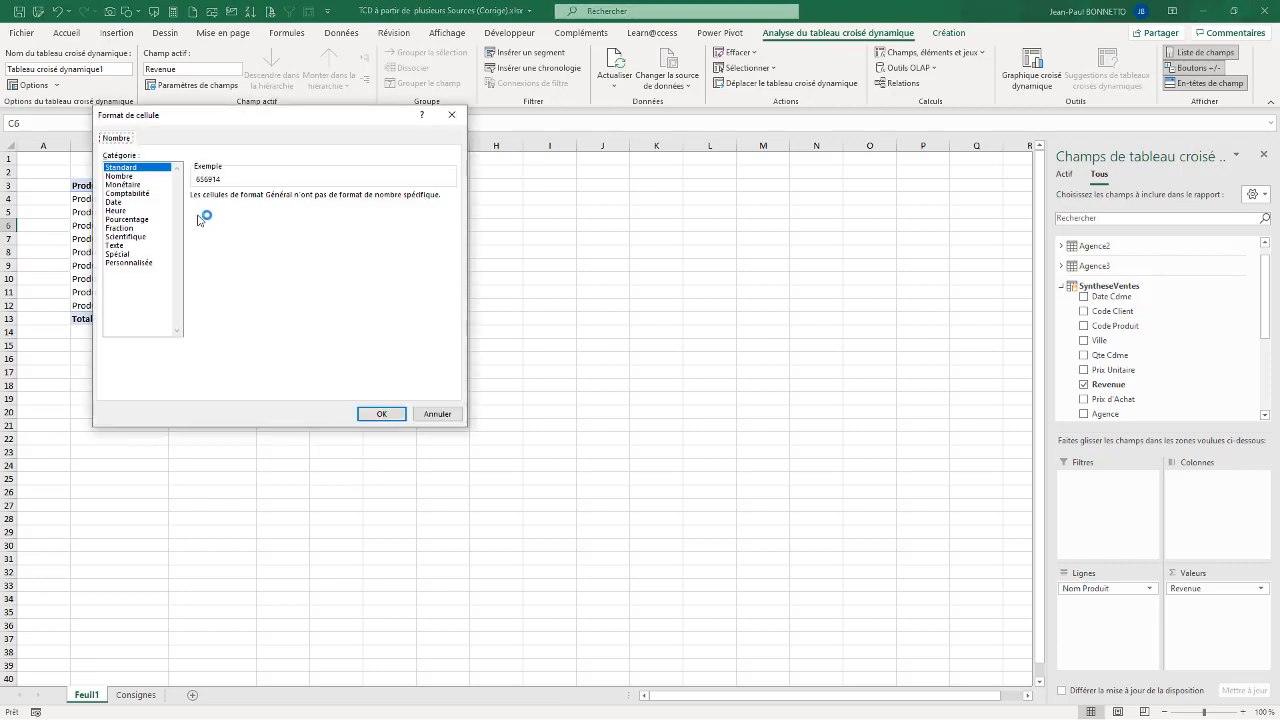
left_click(128, 185)
left_click(307, 201)
left_click(307, 201)
left_click(383, 414)
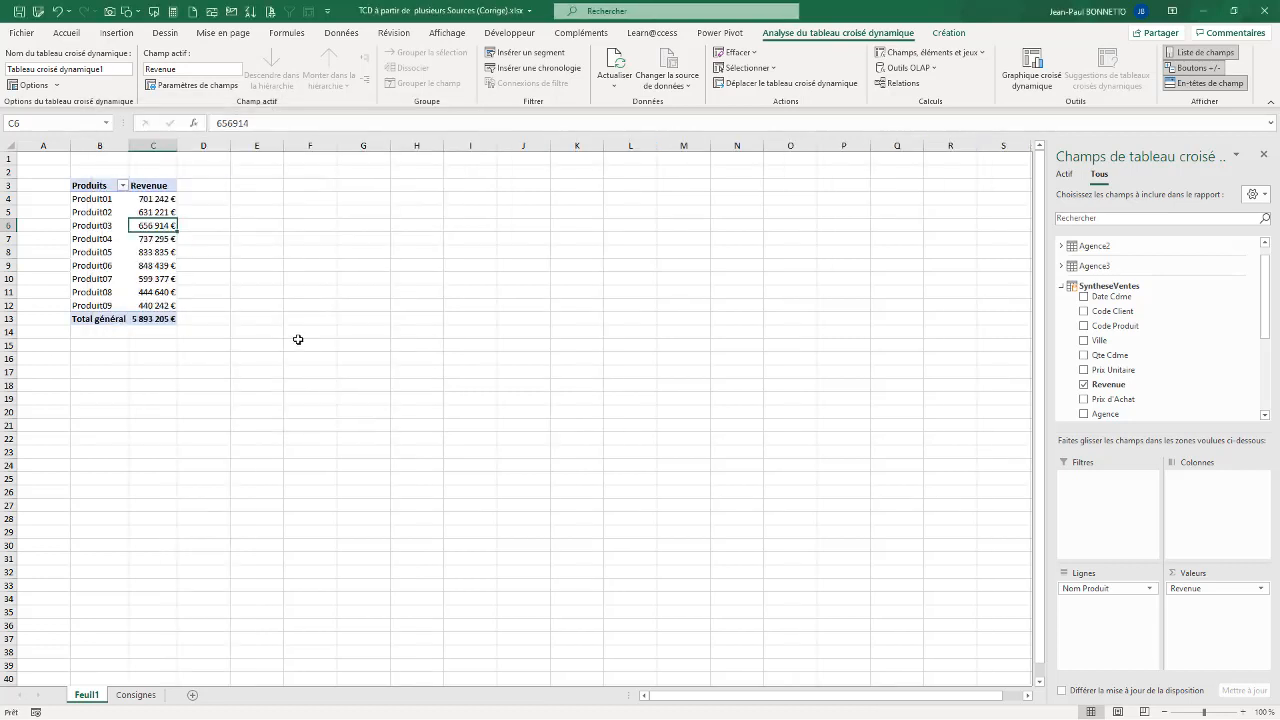
Step: Widen the product pivot table's columns, name it tcd_VentesProduit and disable automatic column-width adjustment on update
left_click_drag(131, 139, 232, 147)
right_click(128, 226)
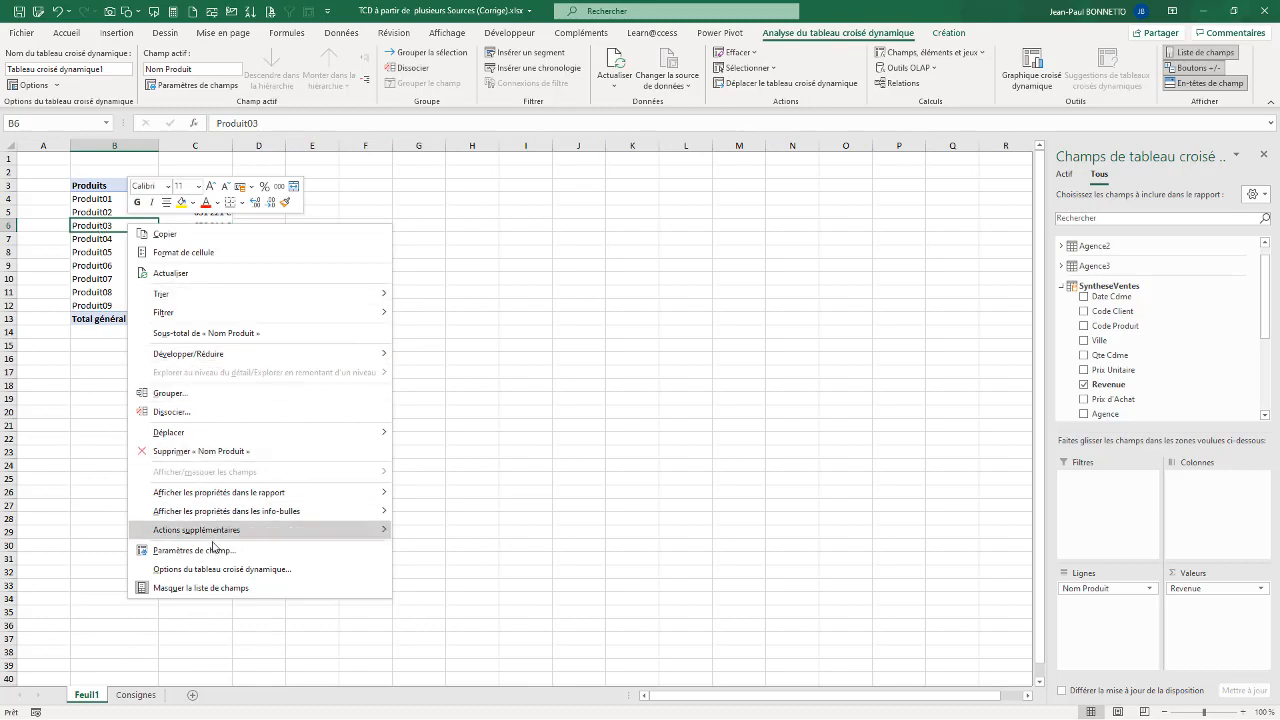
left_click(222, 569)
left_click_drag(228, 397, 464, 186)
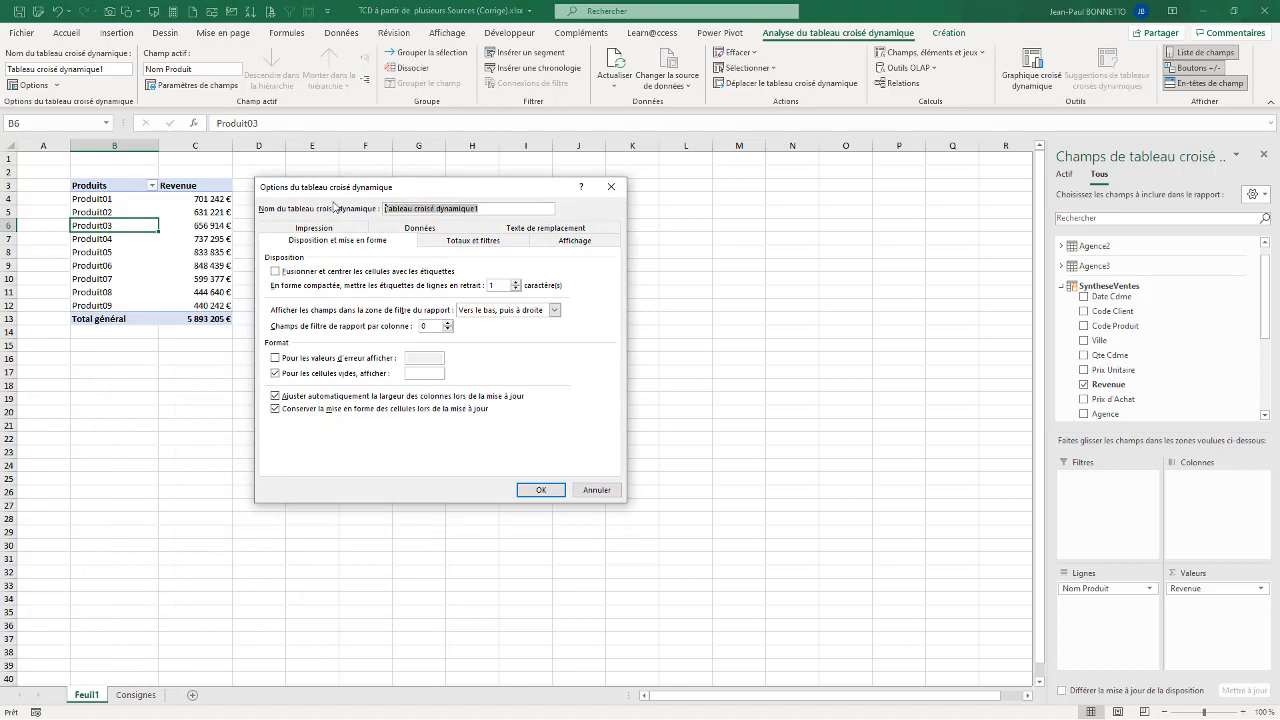
type("tcd_VentesProduit")
left_click(275, 396)
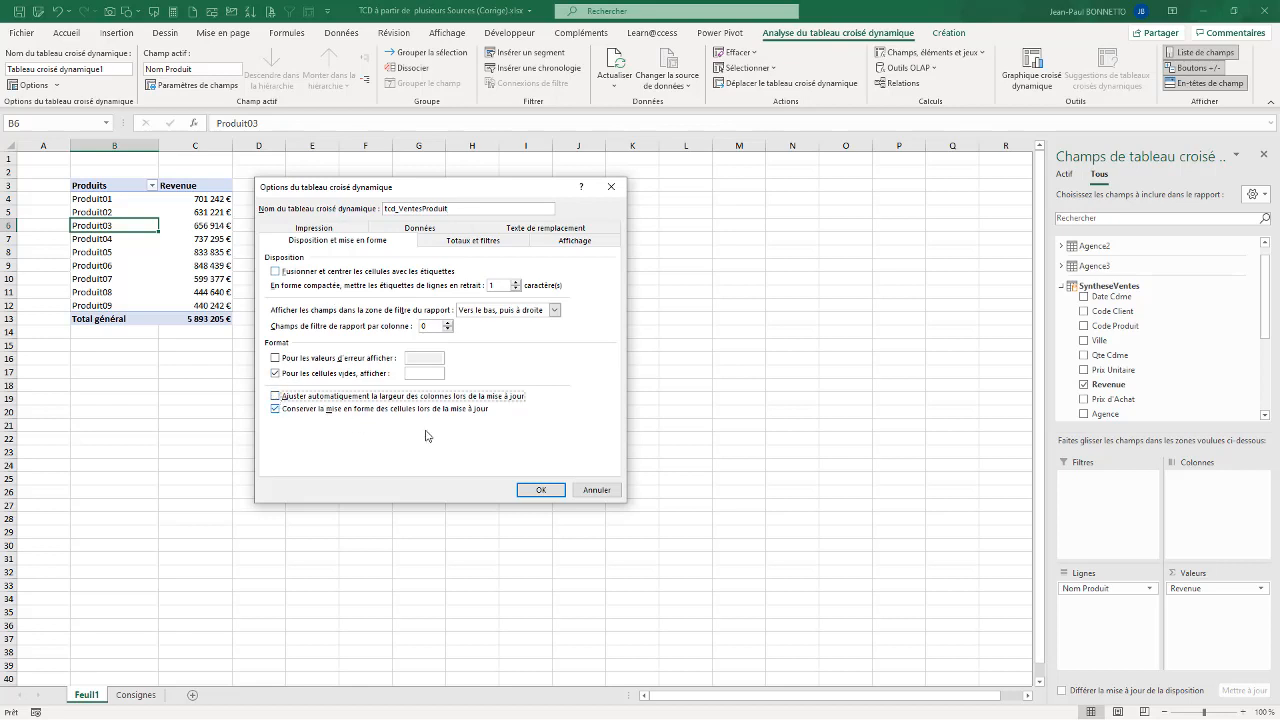
left_click(538, 489)
Step: Copy the product pivot table to cell E3 and widen column E to fit its labels
left_click_drag(96, 185, 211, 318)
key("ctrl+c")
left_click(318, 188)
key("ctrl+v")
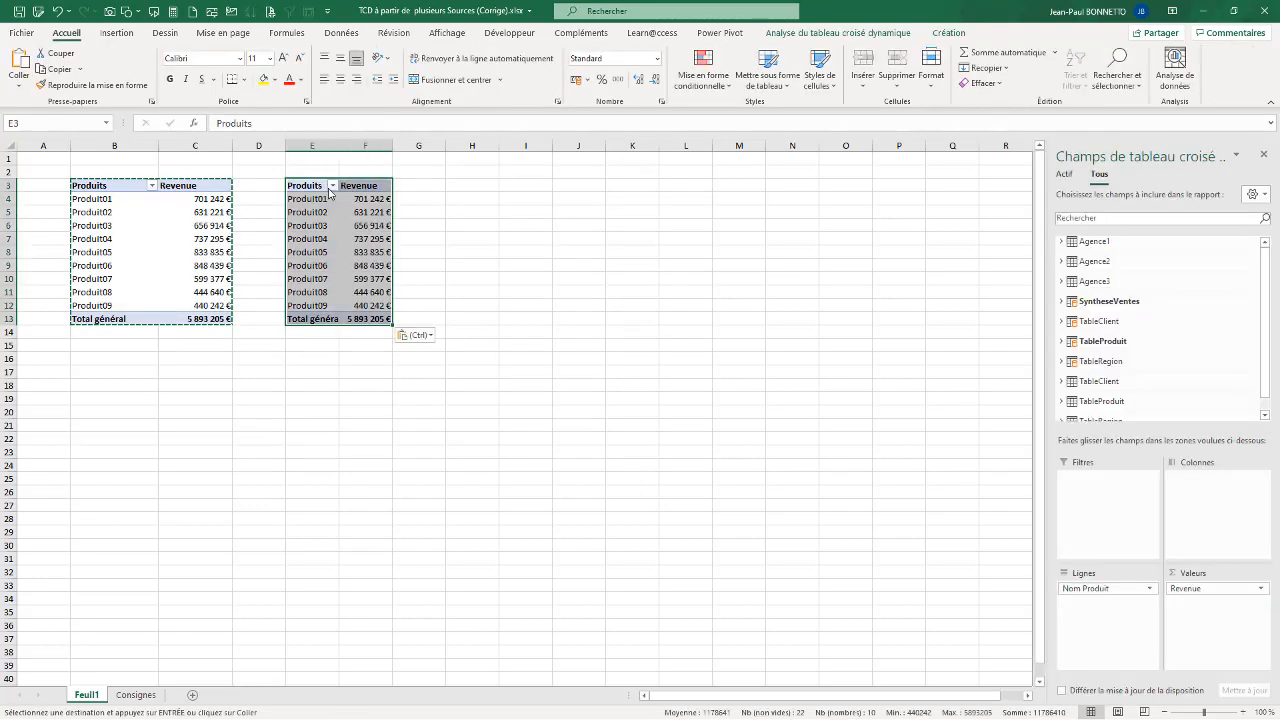
left_click_drag(335, 140, 368, 141)
left_click(326, 225)
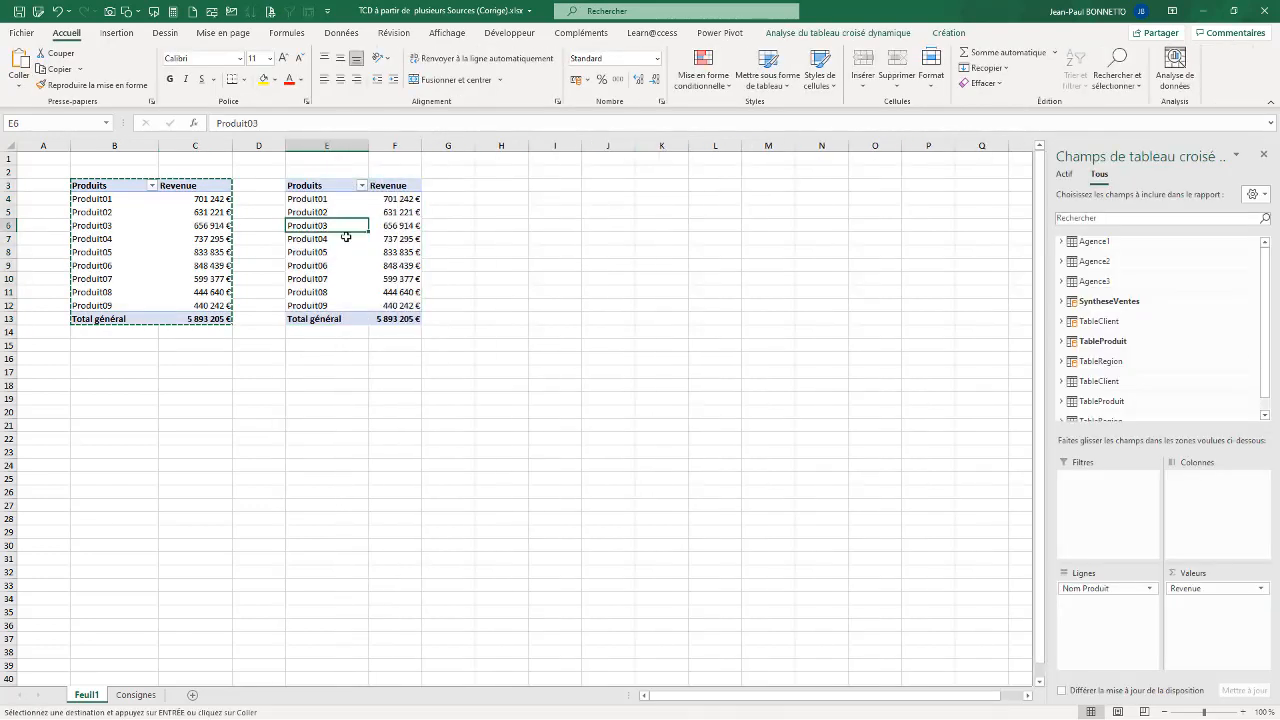
Step: Replace Nom Produit with TableClient's Nom Client in the copy's rows and rename its row header Client
left_click_drag(1134, 590, 977, 543)
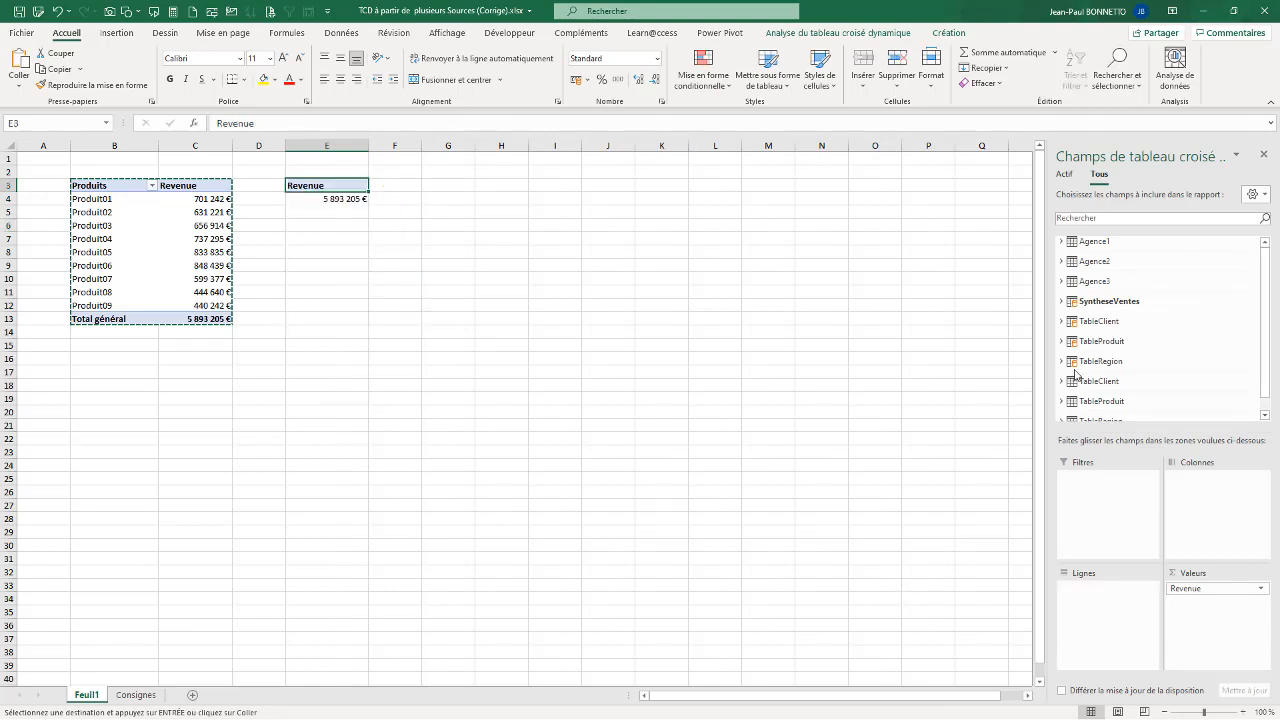
left_click(1061, 321)
left_click_drag(1110, 346, 1100, 598)
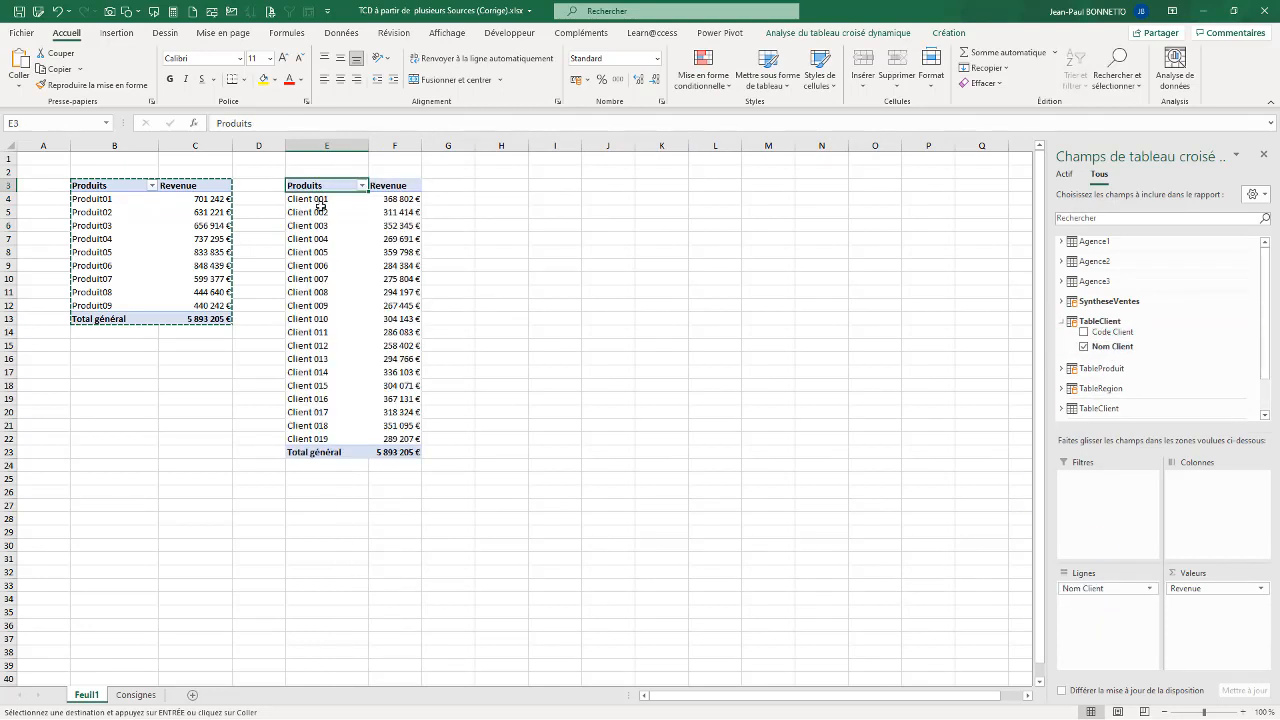
type("Client")
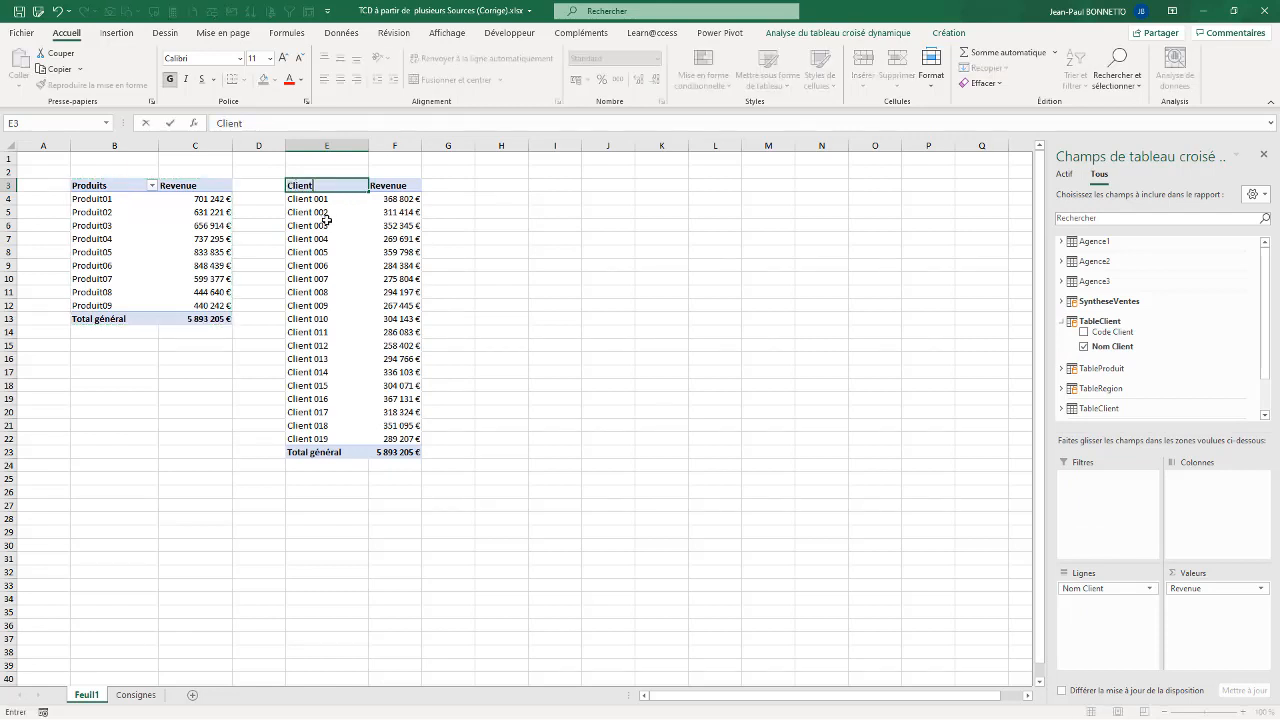
Step: Name the client pivot table tcd_VentesClient
right_click(327, 223)
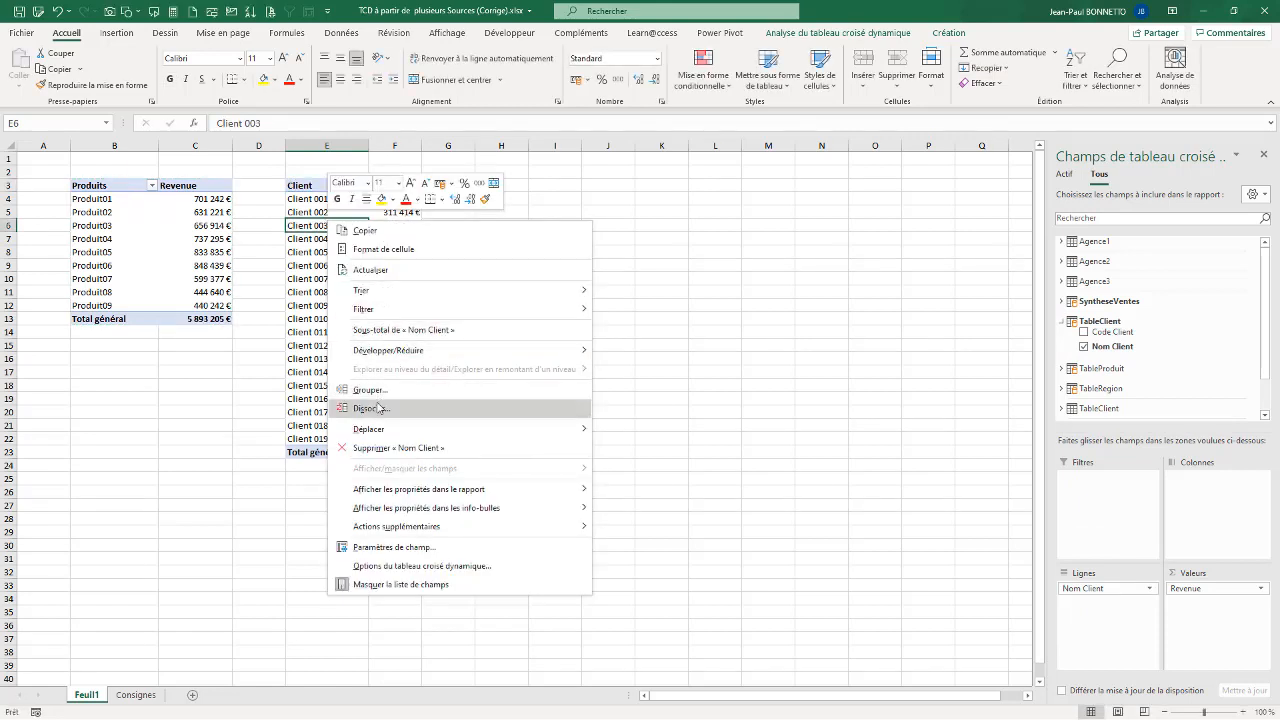
left_click(395, 567)
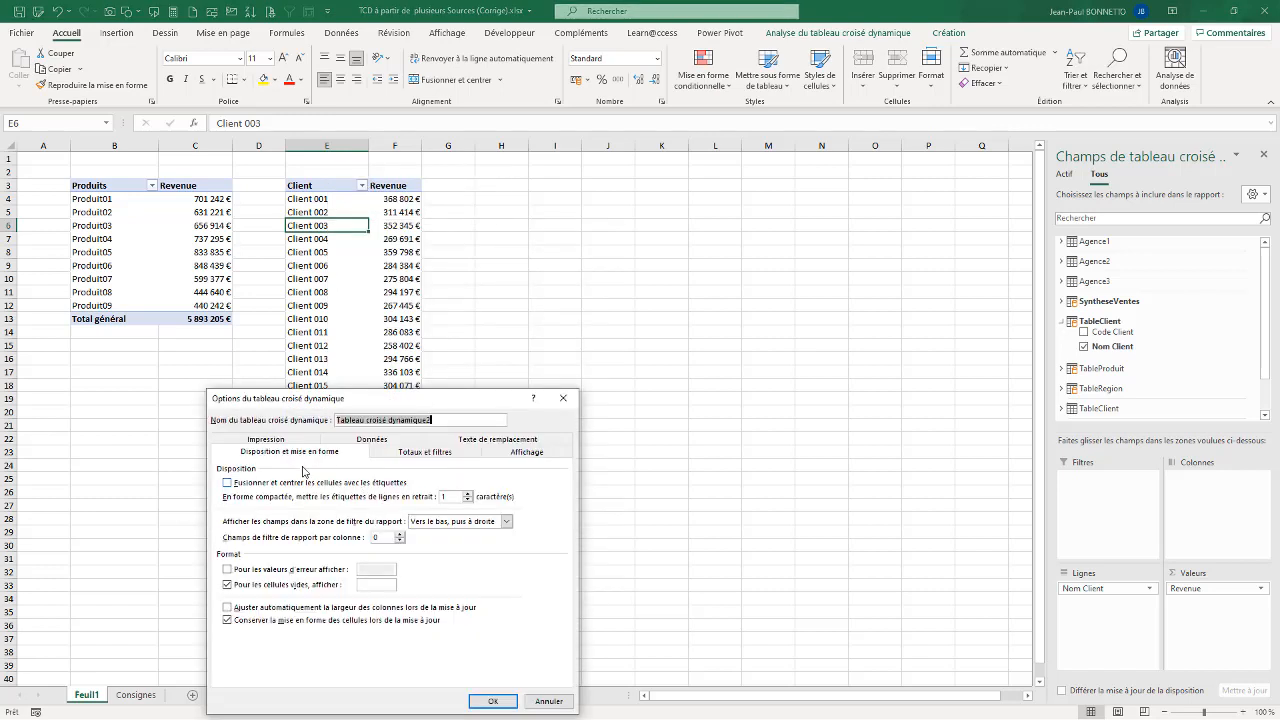
type("tcd_VentesClient")
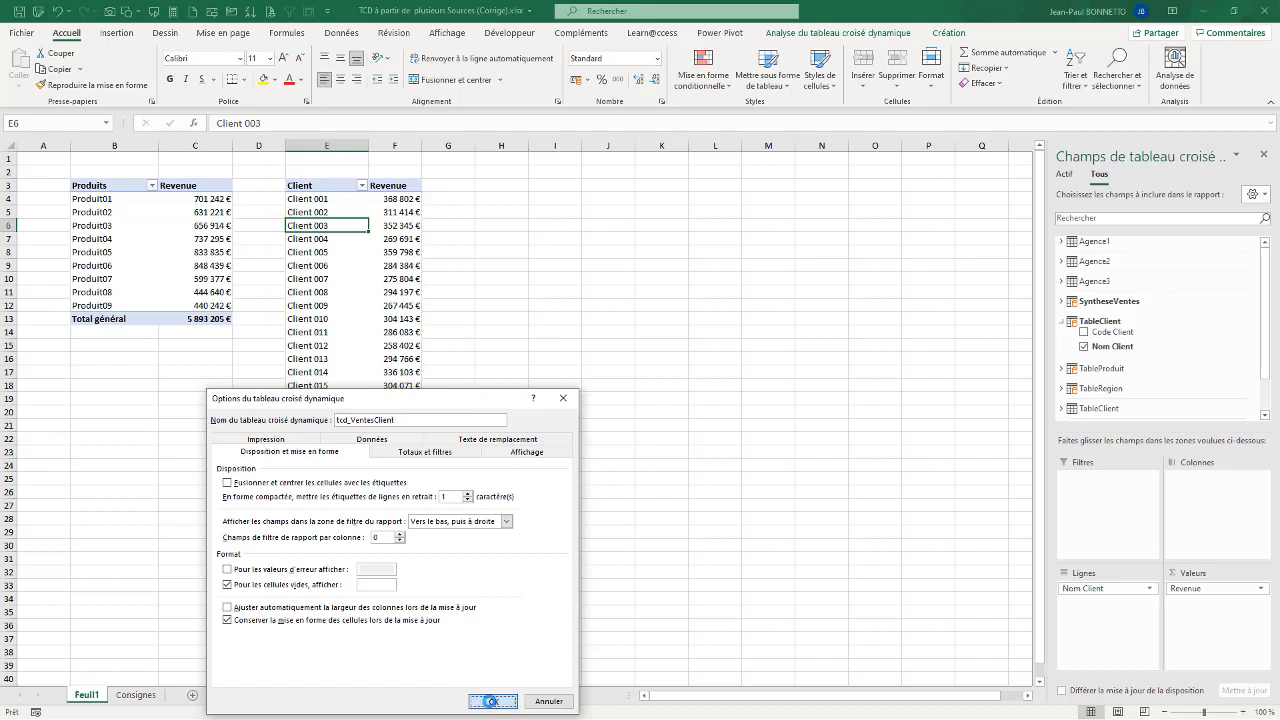
left_click(493, 700)
Step: Copy the whole client pivot table to cell H3
left_click_drag(309, 185, 414, 454)
key("ctrl+c")
left_click(508, 190)
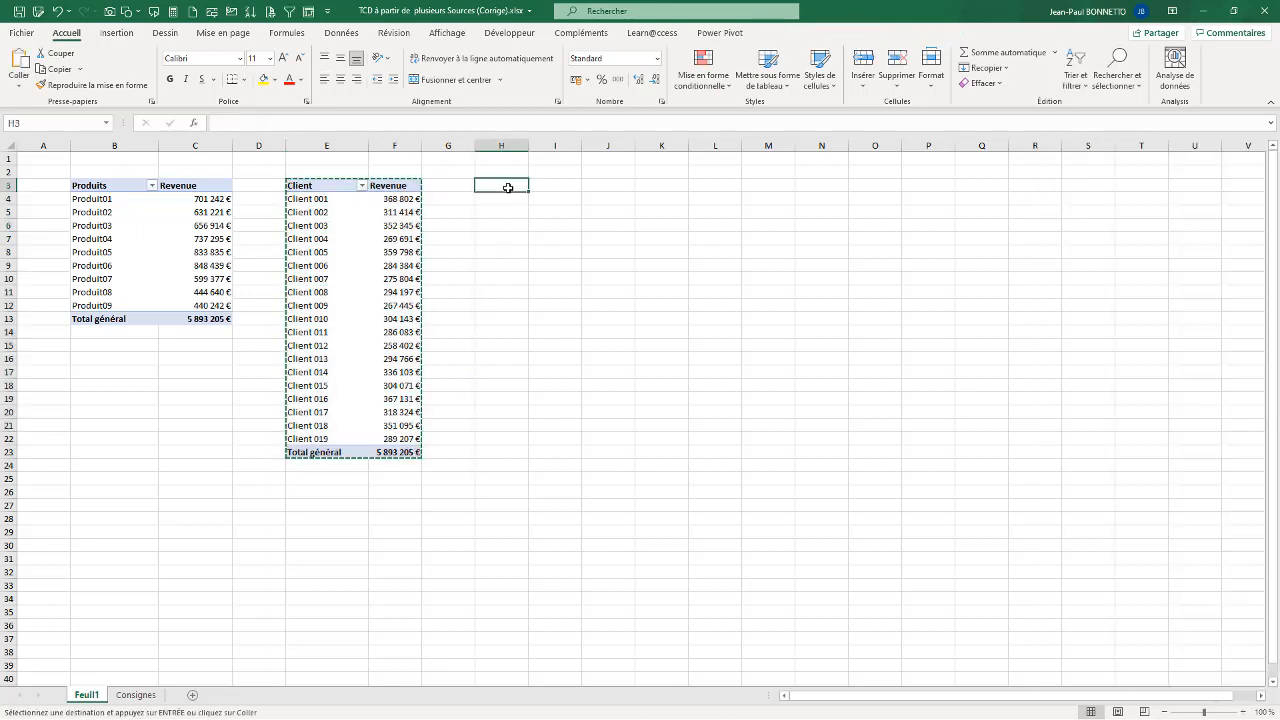
key("ctrl+v")
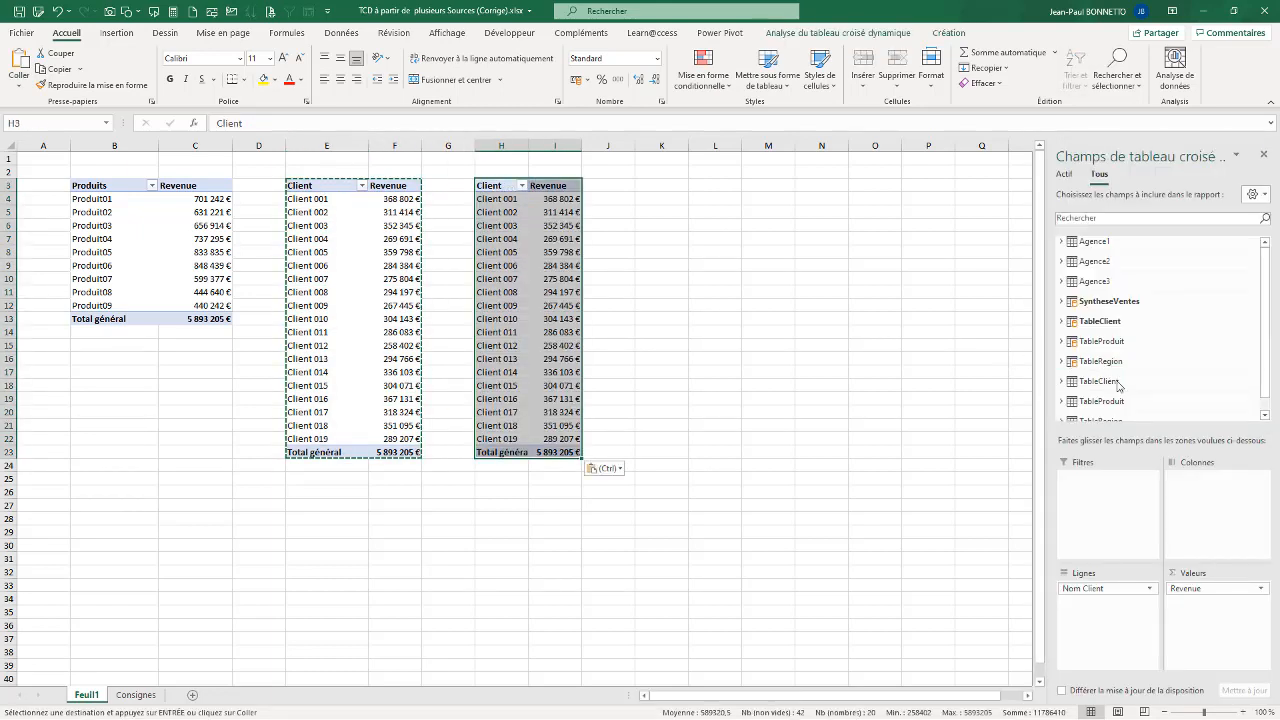
Step: Replace Nom Client with TableRegion's Province in the pivot table at H3, widen column H and rename the row header Région
left_click_drag(1103, 588, 1000, 603)
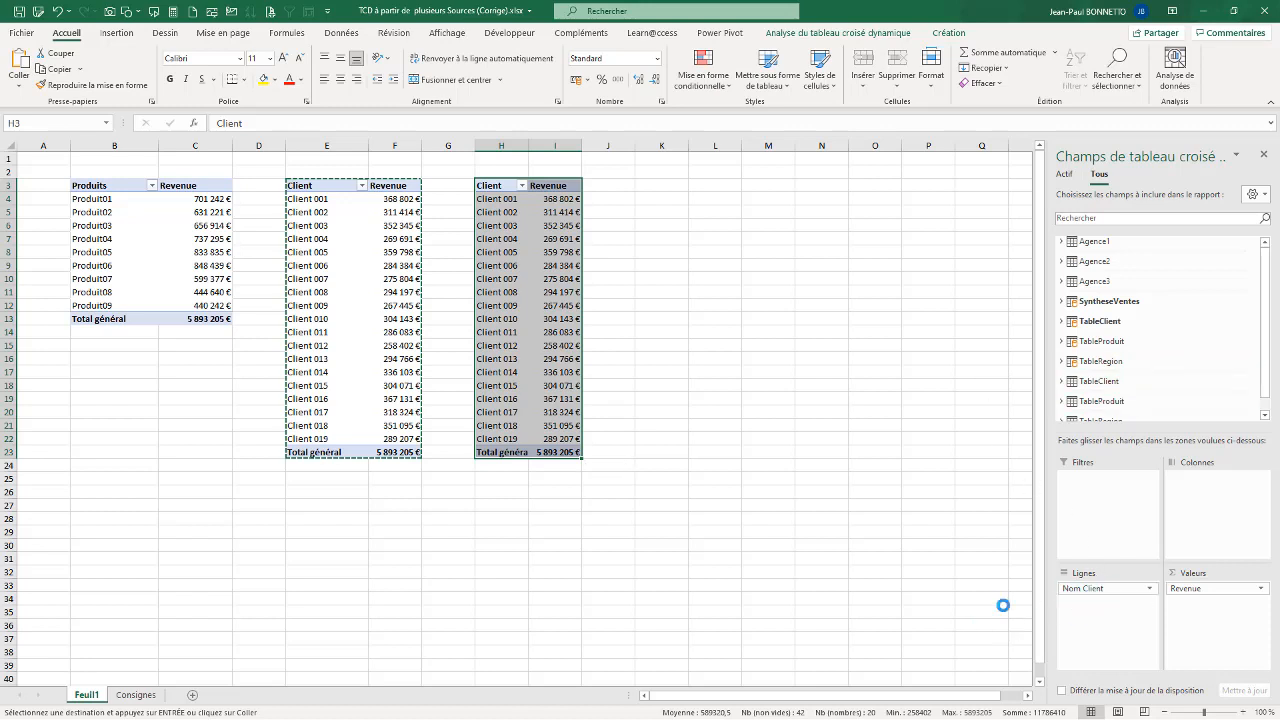
left_click(1062, 361)
left_click_drag(1107, 413, 1090, 600)
left_click_drag(530, 144, 586, 149)
left_click(522, 186)
type("Région Bretagne")
key("BackSpace")
left_click(541, 240)
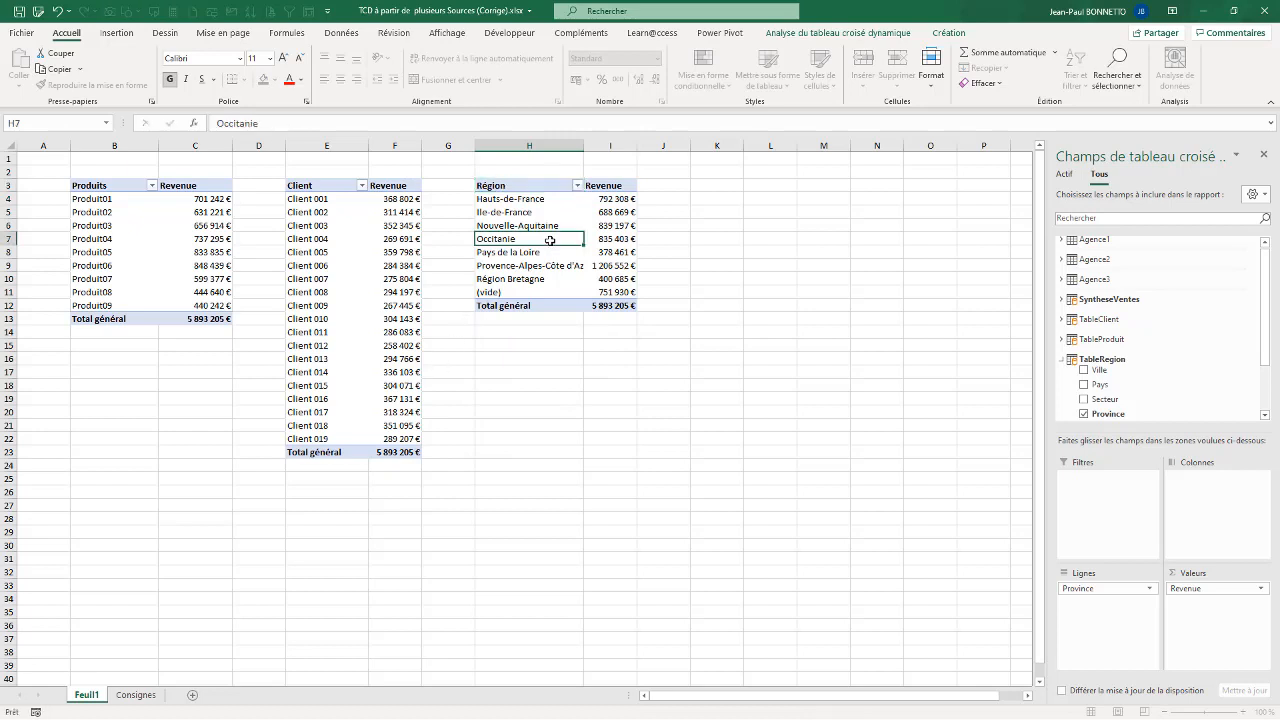
Step: Name the region pivot table tcd_VentesRegion
right_click(523, 226)
left_click(575, 570)
type("tcd_VentesRegion")
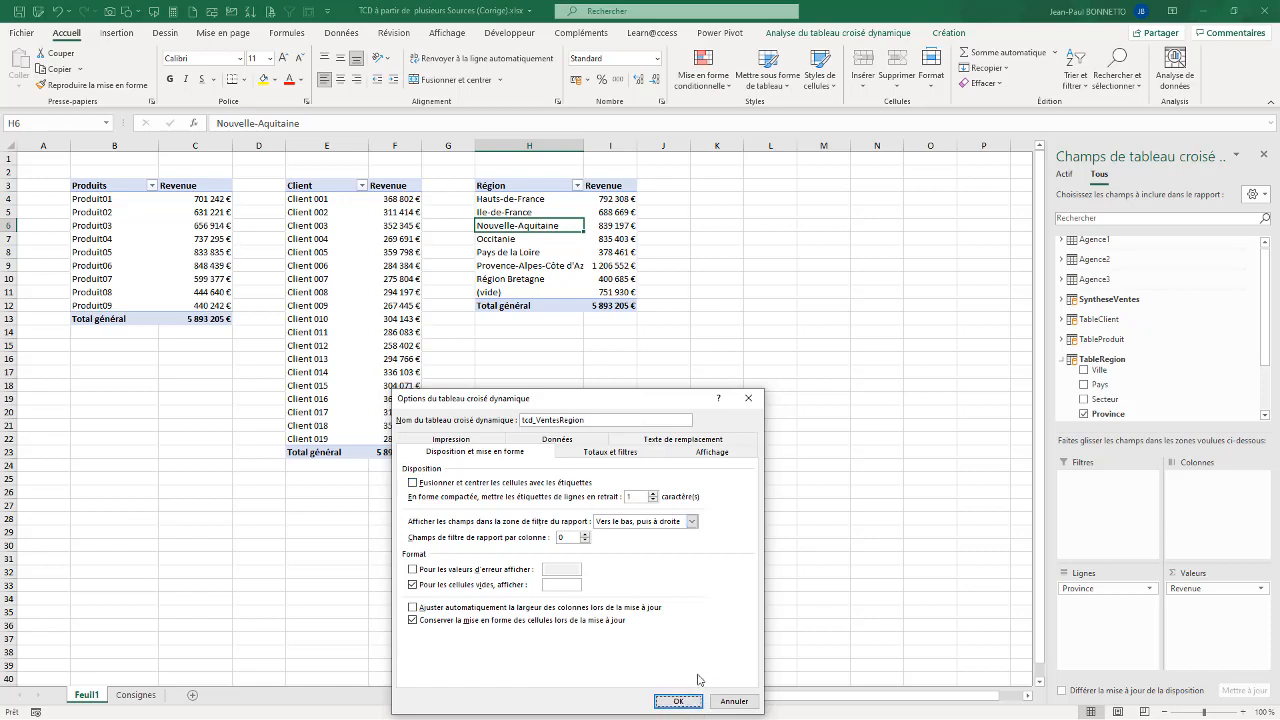
left_click(678, 701)
Step: Copy the whole region pivot table to cell H21
left_click_drag(505, 186, 600, 307)
key("ctrl+c")
left_click(520, 423)
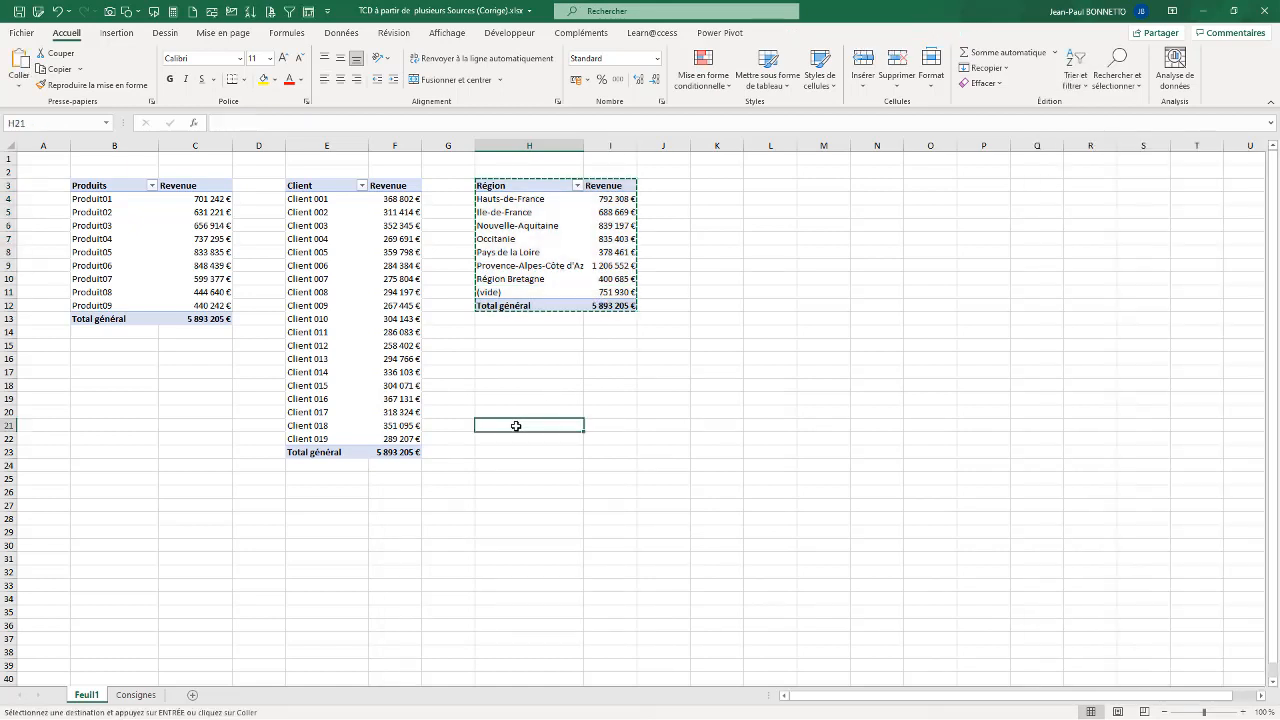
key("ctrl+v")
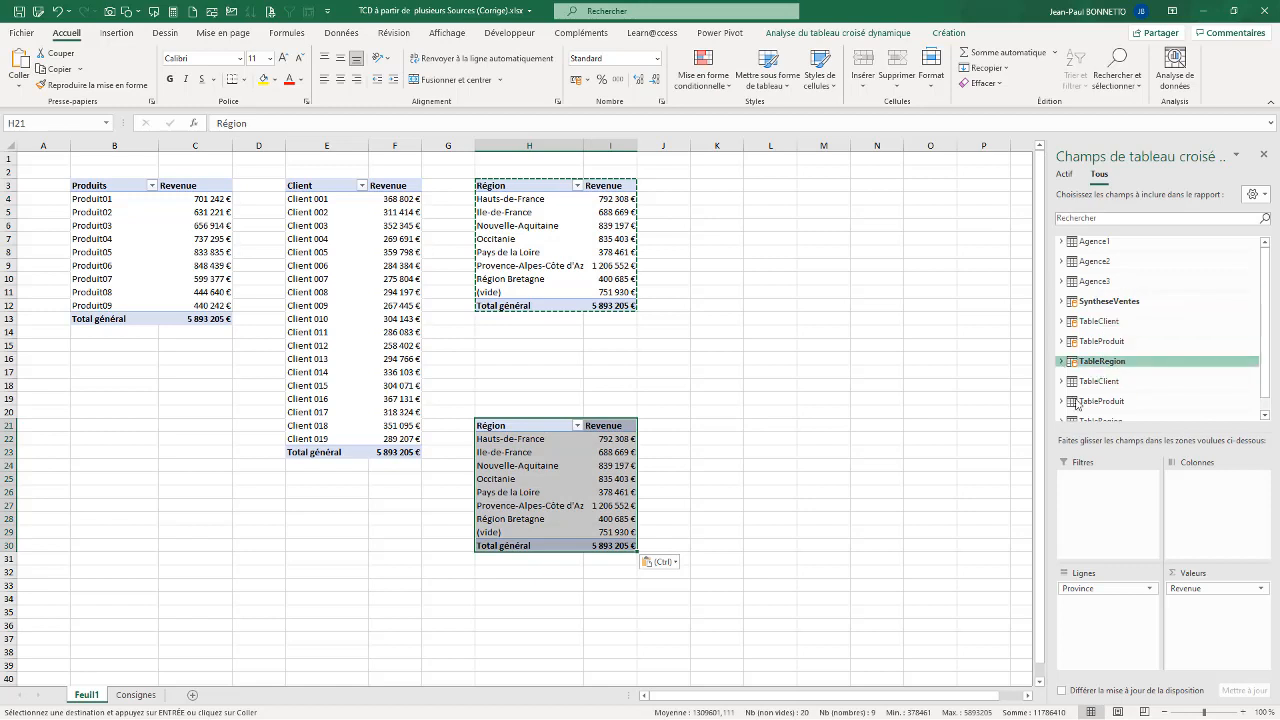
Step: Replace Province with TableRegion's Secteur in the rows of the pivot table at H21 and rename its row header Secteur
mouse_move(1100, 588)
left_mouse_down()
mouse_move(1066, 366)
mouse_move(1100, 590)
left_mouse_up()
left_click(1063, 362)
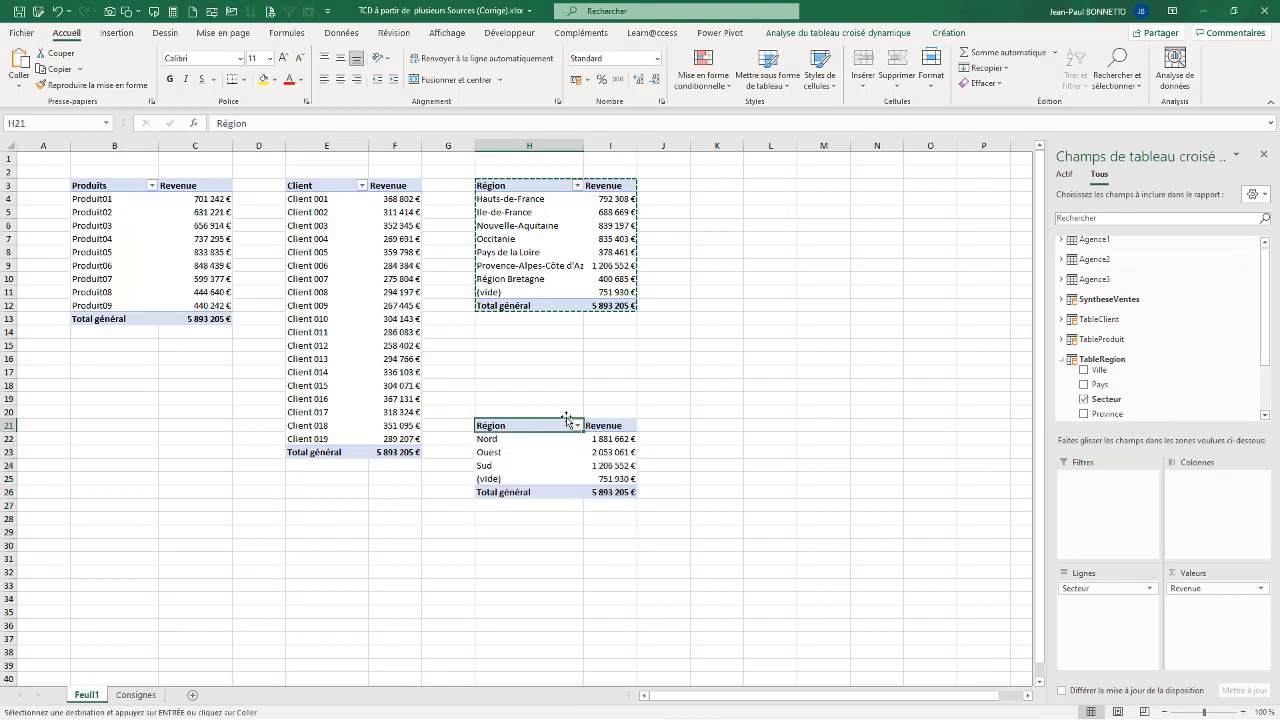
type("Secteur")
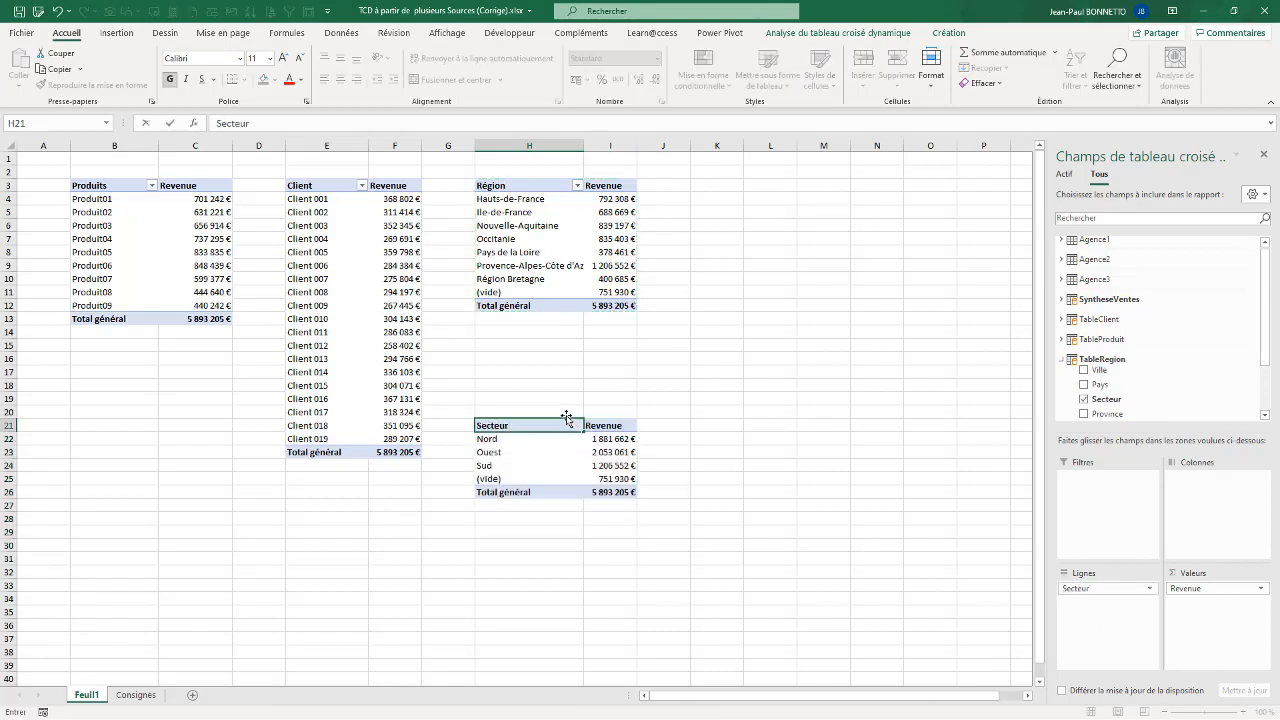
left_click(575, 466)
Step: Name the sector pivot table tcd_VentesSecteurs and move it to cell B18, beneath the product pivot table
right_click(573, 466)
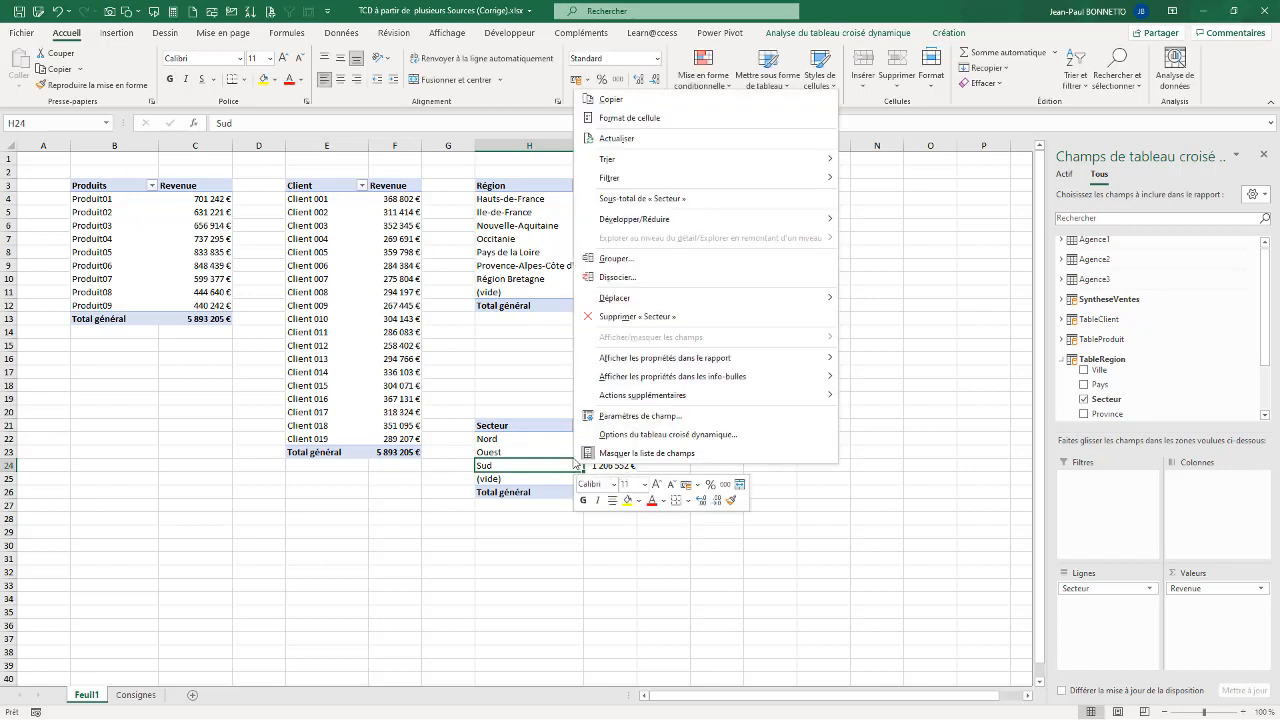
left_click(630, 437)
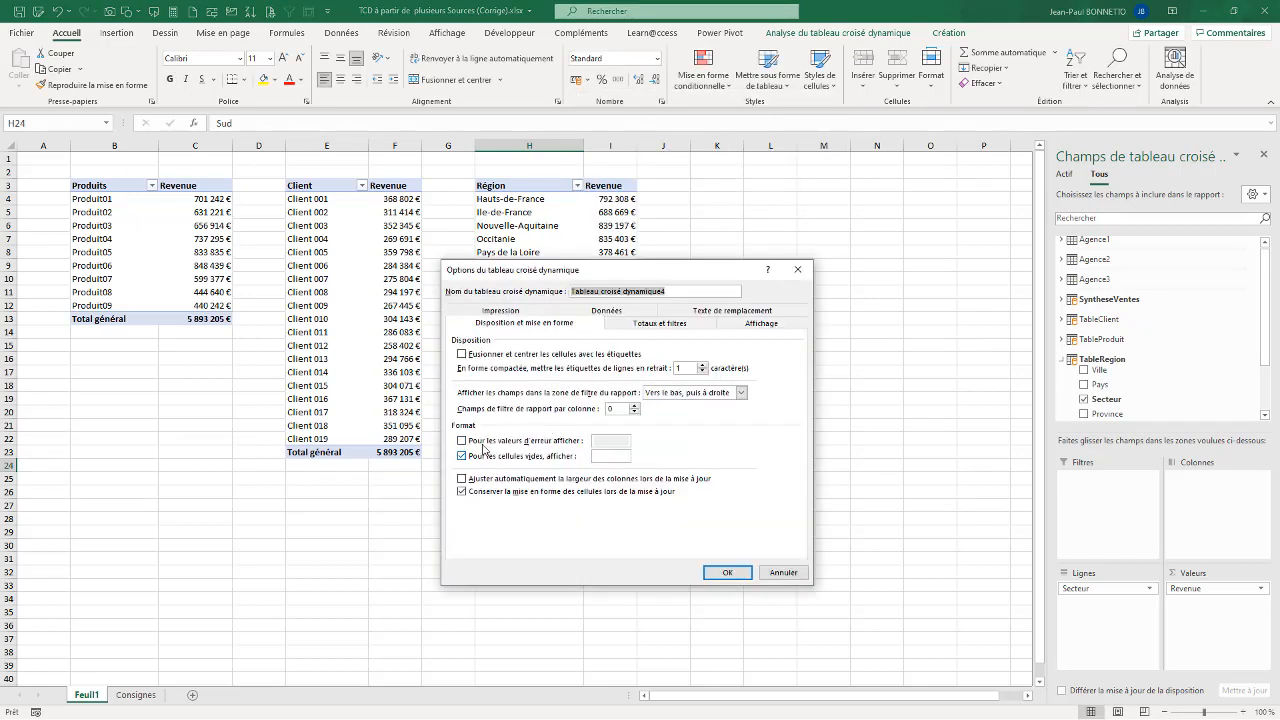
type("td")
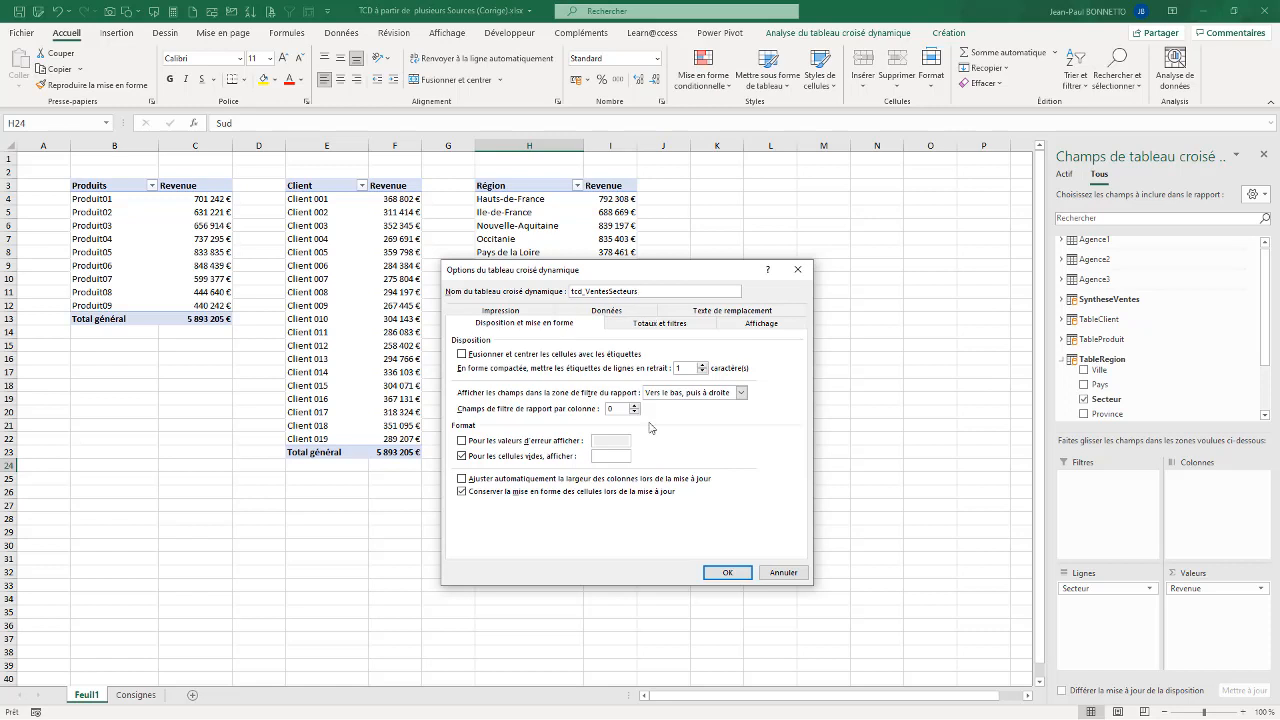
left_click(727, 572)
left_click_drag(491, 426, 185, 453)
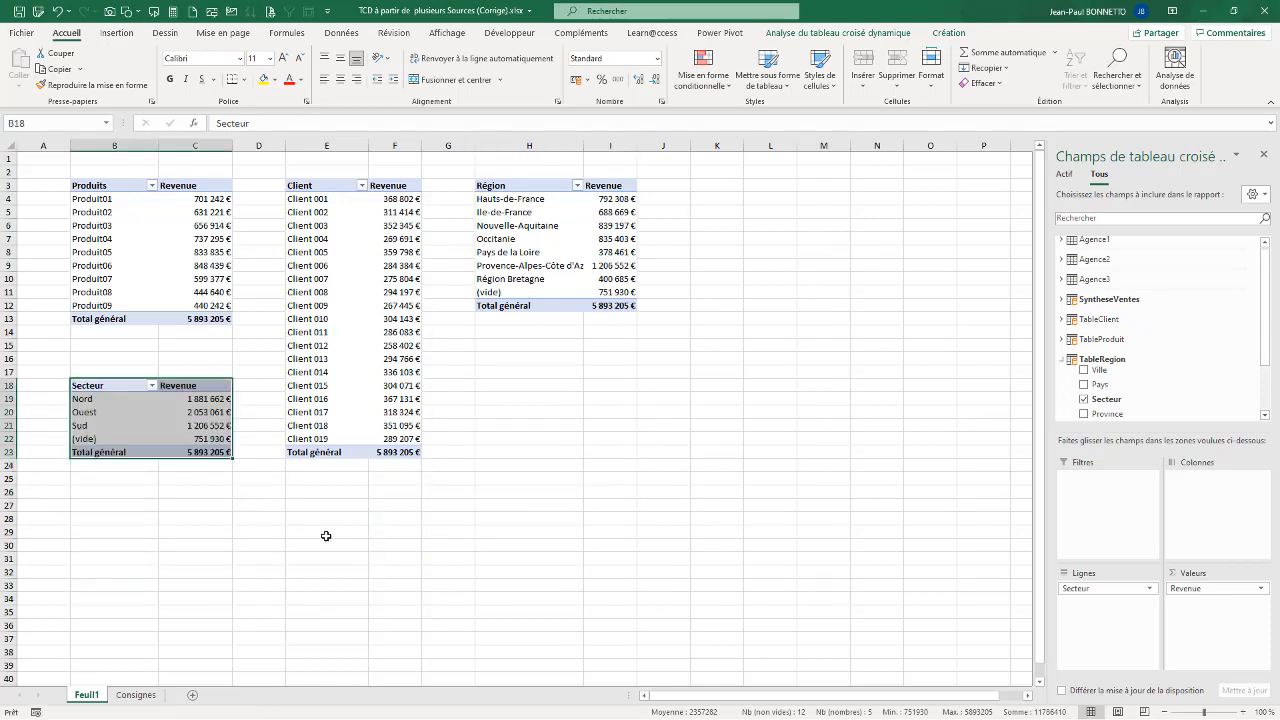
Step: Narrow the empty spacer columns D, G and J between the pivot tables
left_click(535, 358)
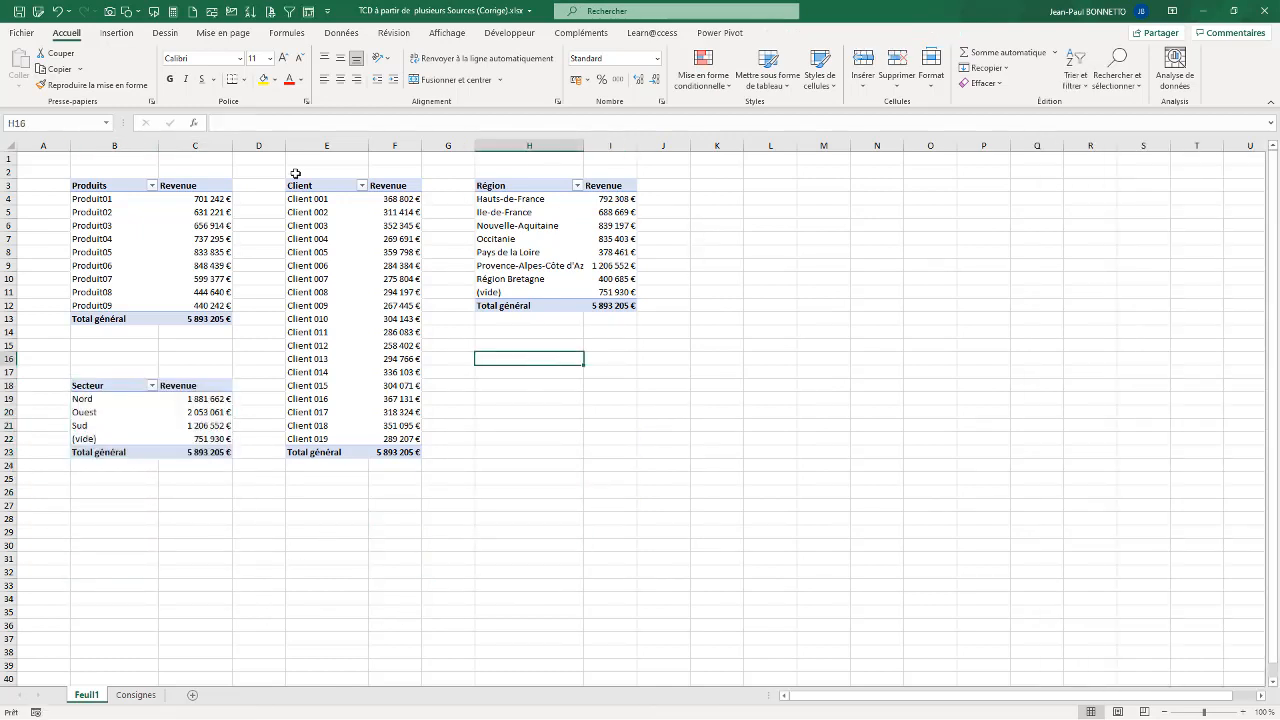
left_click_drag(285, 146, 257, 146)
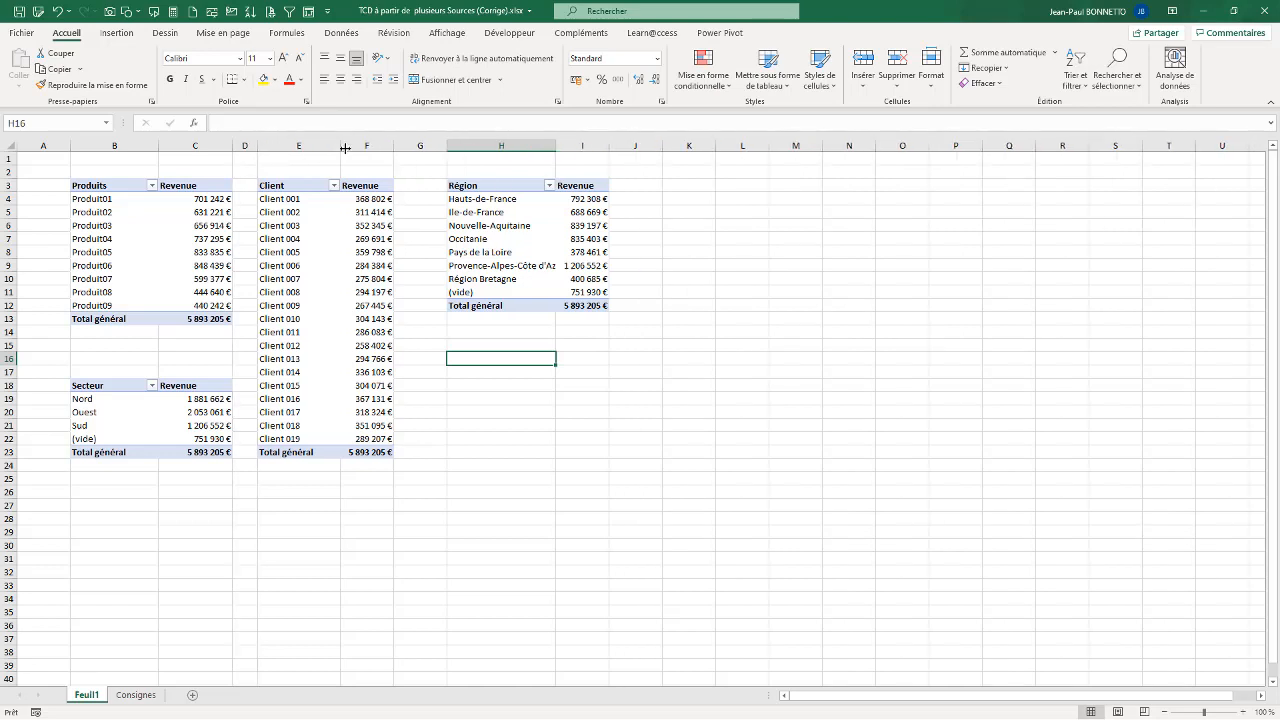
left_click_drag(446, 145, 416, 146)
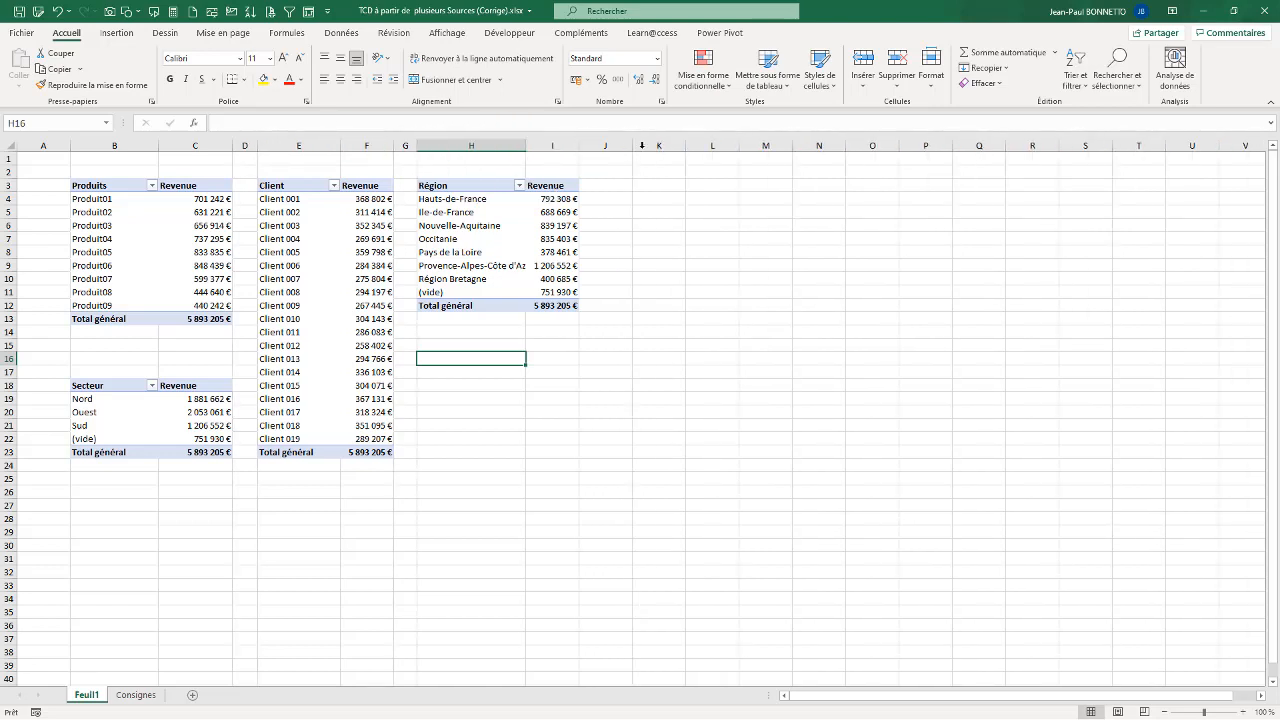
left_click_drag(633, 146, 606, 196)
Step: Copy the whole region pivot table to cell K3 and widen column K
left_click(428, 188)
left_click_drag(530, 221, 555, 307)
key("ctrl+c")
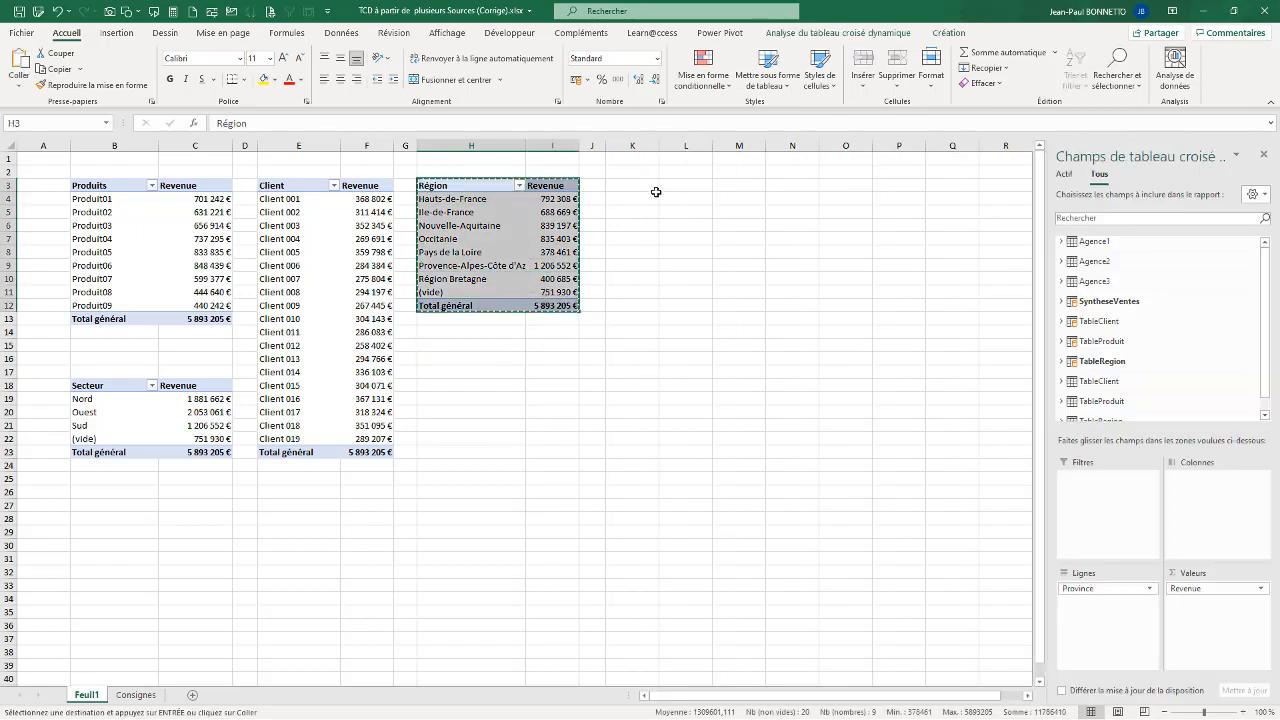
left_click(650, 188)
key("ctrl+v")
left_click_drag(660, 153, 681, 153)
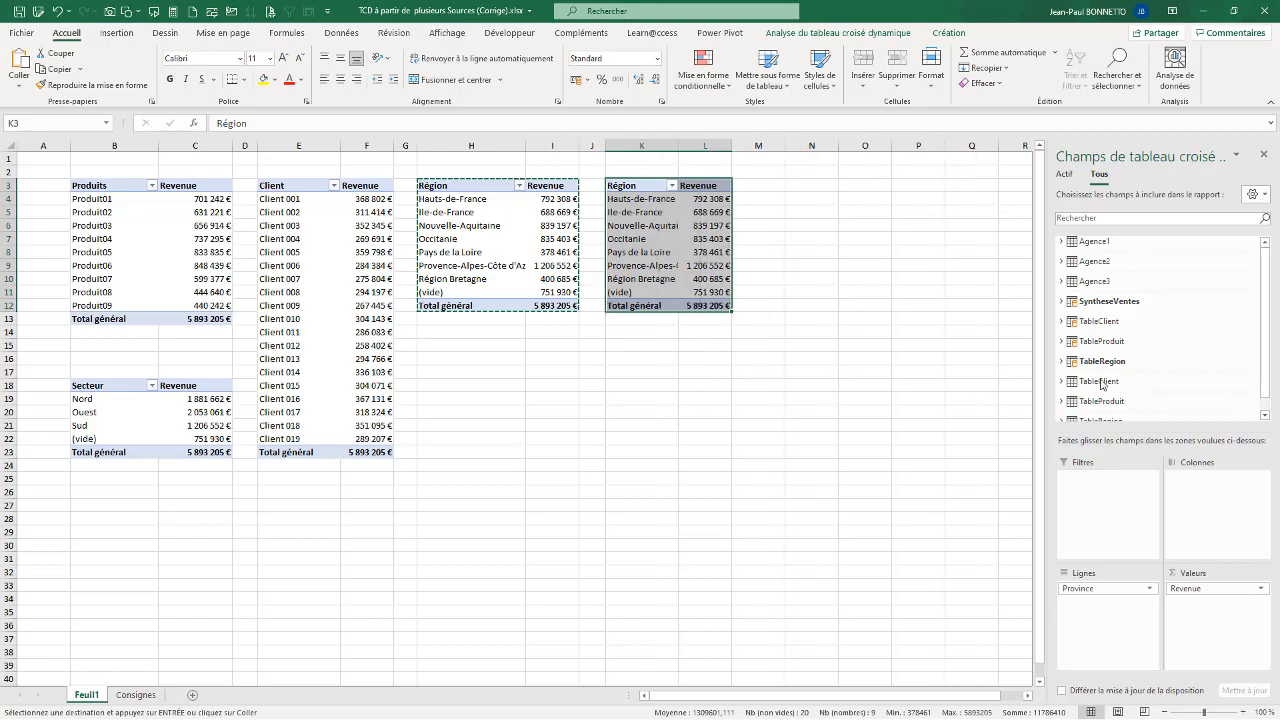
Step: Replace Province with SyntheseVentes' Date Cdme in the rows of the pivot table at K3
left_click_drag(1100, 588, 870, 620)
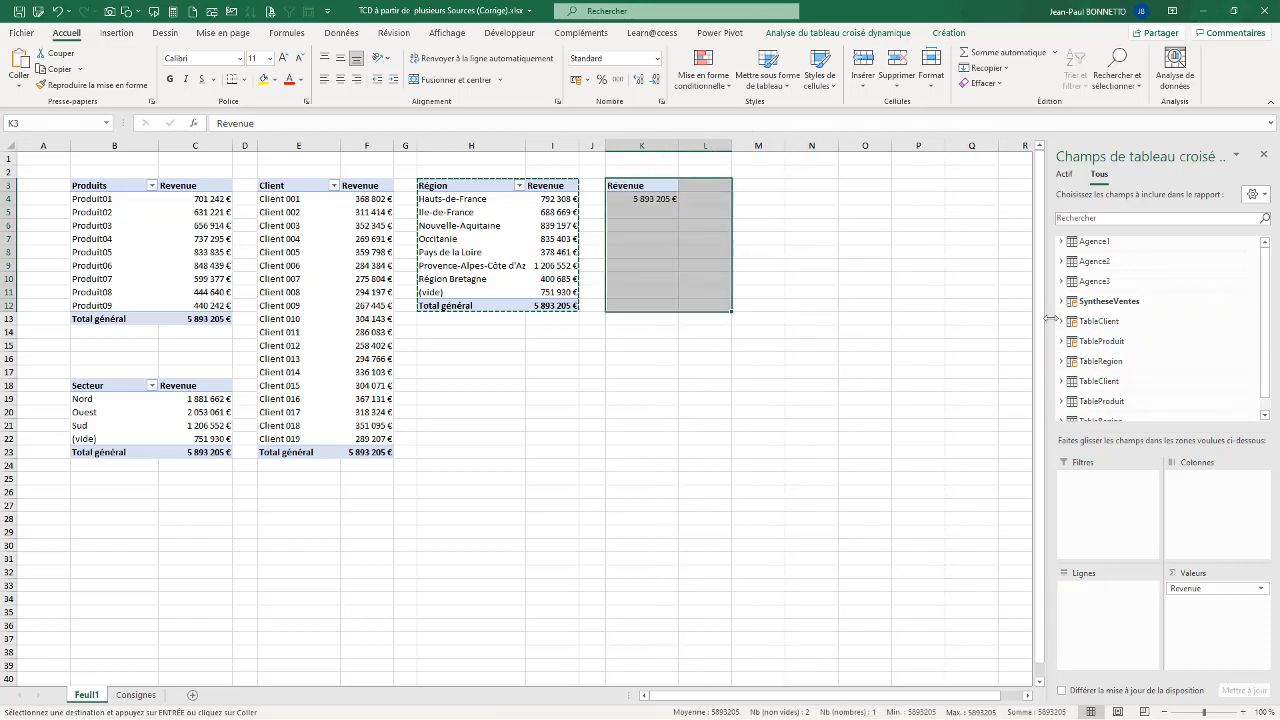
left_click(1061, 301)
left_click_drag(1120, 299, 1100, 600)
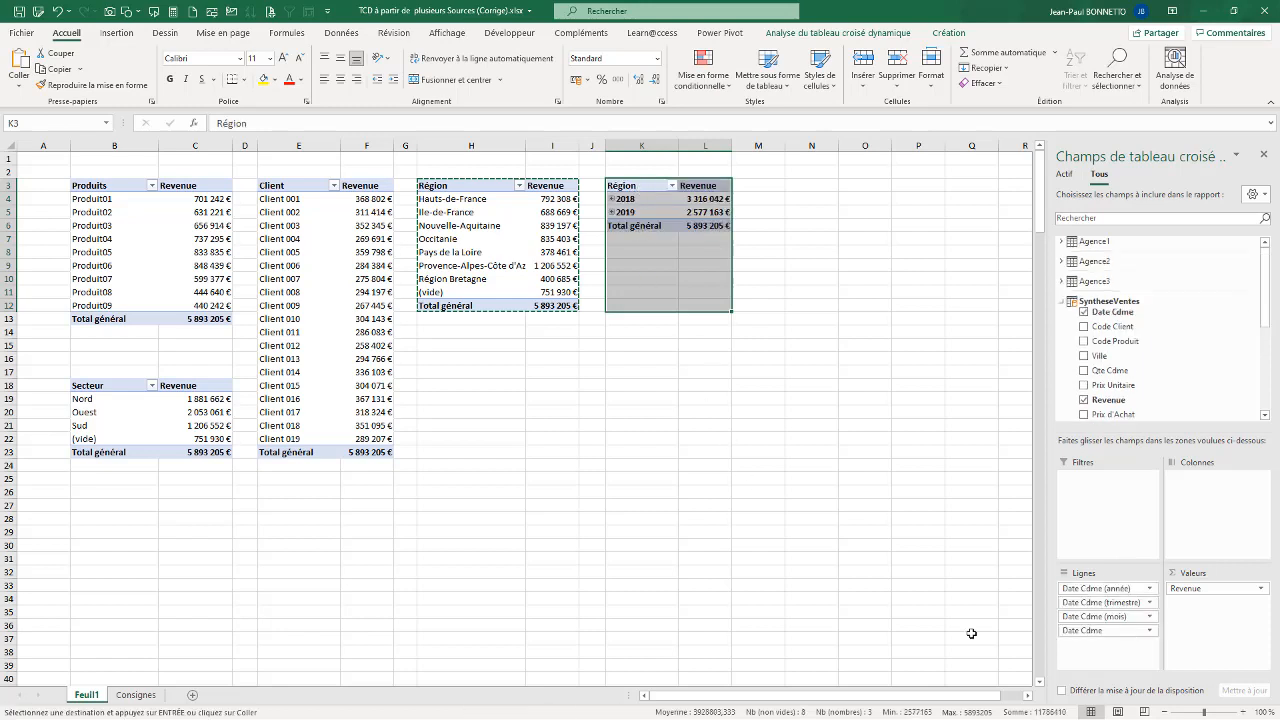
Step: Keep only Date Cdme (mois) in the pivot table's rows, removing the year, quarter and full date fields
left_click_drag(1108, 618, 968, 632)
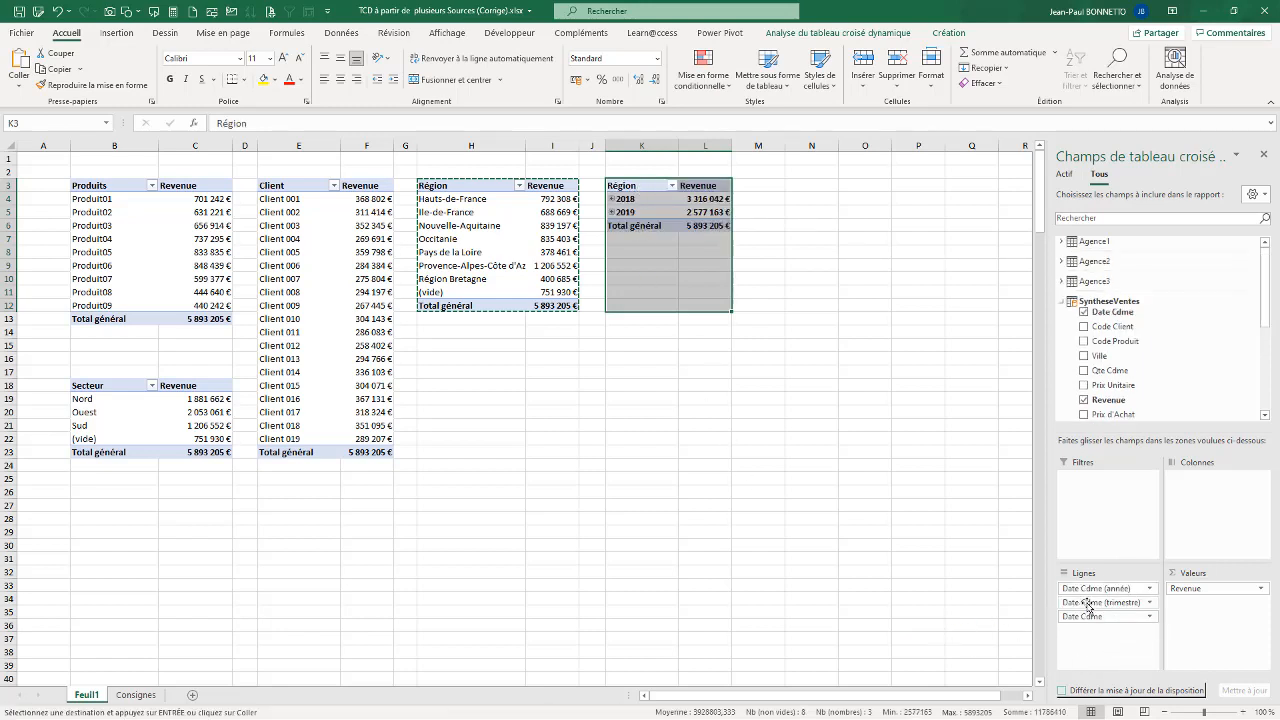
left_click(1106, 608)
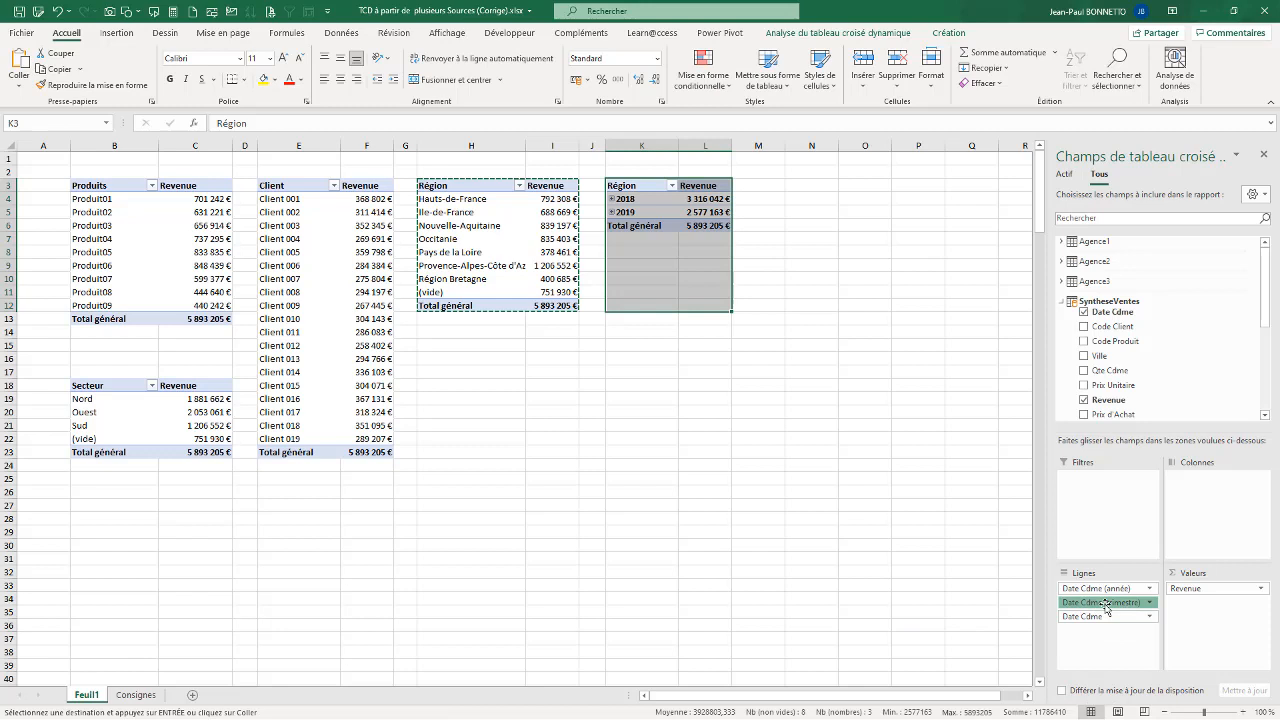
left_click(1106, 606)
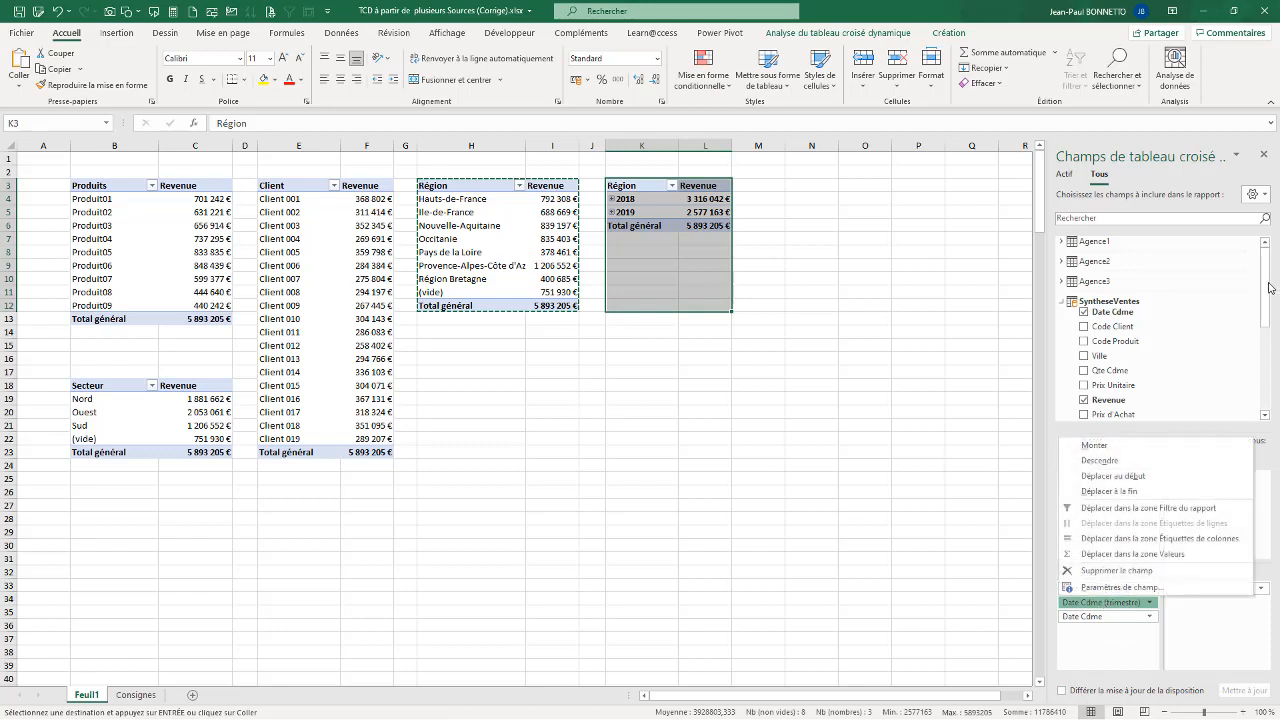
scroll(1200, 305, "down", 5)
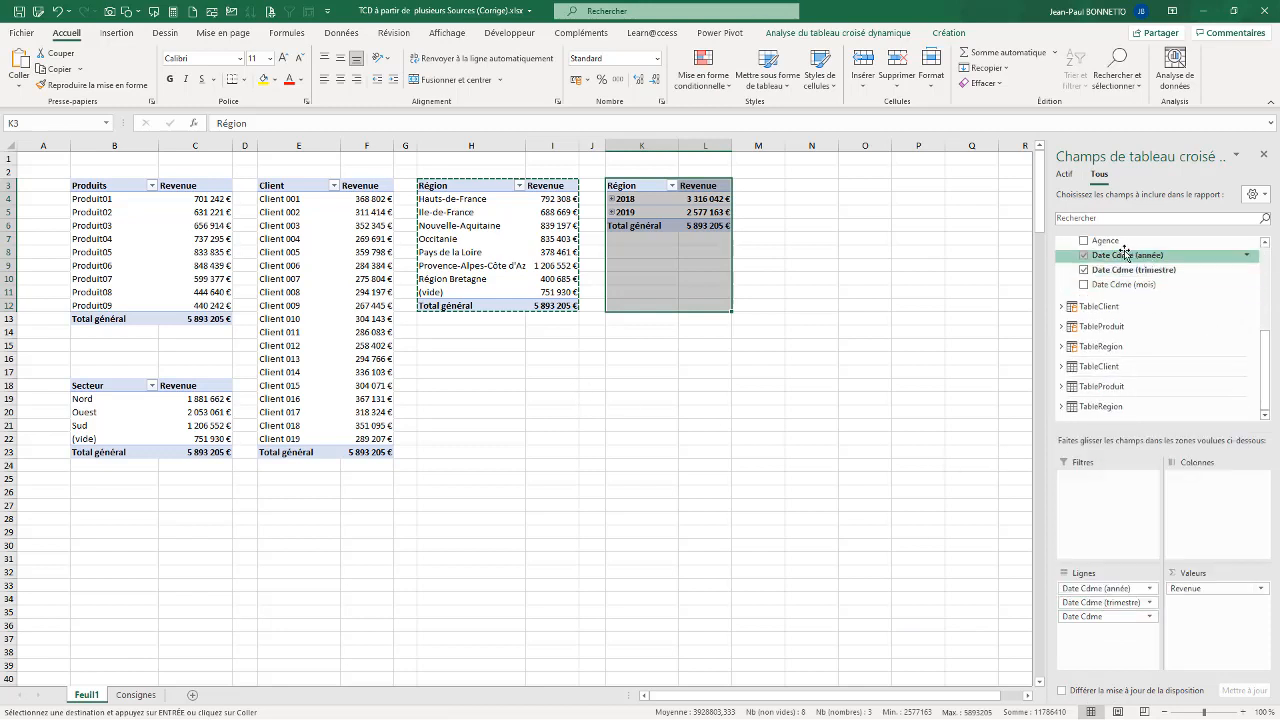
mouse_move(1130, 284)
left_mouse_down()
mouse_move(1106, 636)
mouse_move(1105, 617)
mouse_move(1008, 620)
left_mouse_up()
left_click_drag(1106, 594, 909, 603)
left_click_drag(1123, 603, 920, 531)
left_click_drag(617, 199, 645, 333)
Step: Rename the row header of the pivot table at K3 to Mois and narrow column M beside it
left_click(641, 185)
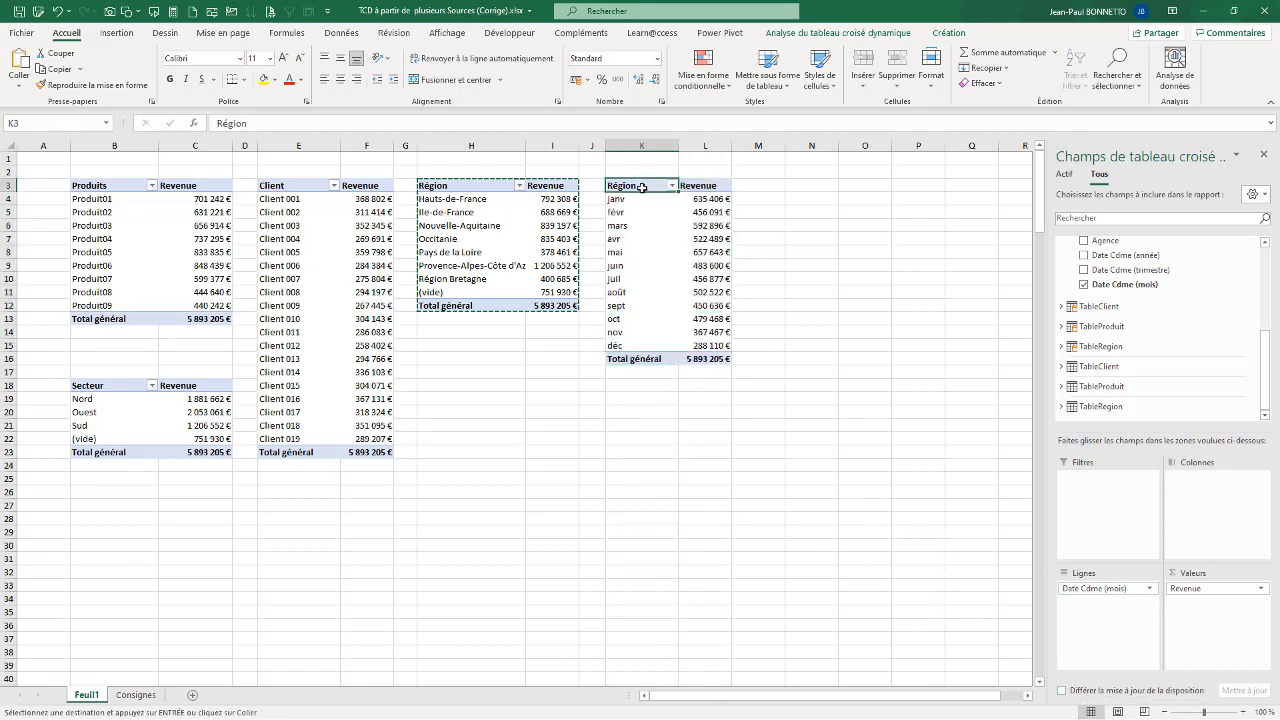
type("Mois")
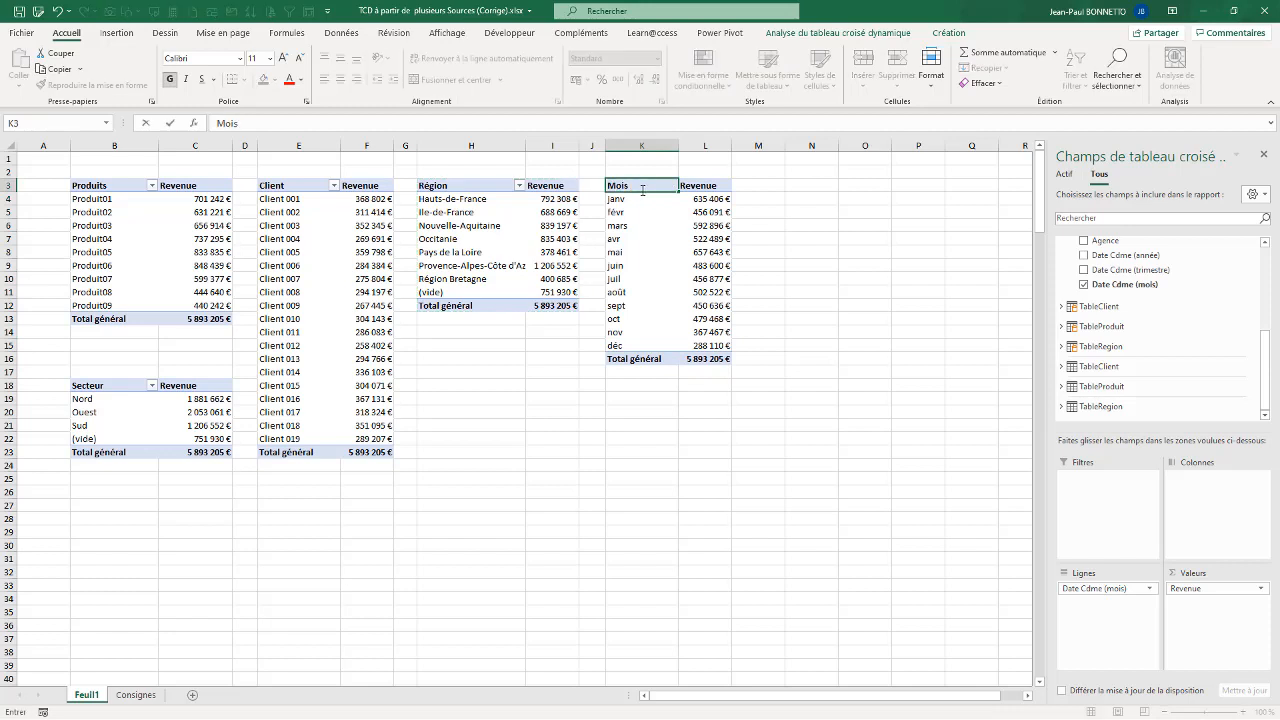
left_click(831, 247)
left_click(703, 228)
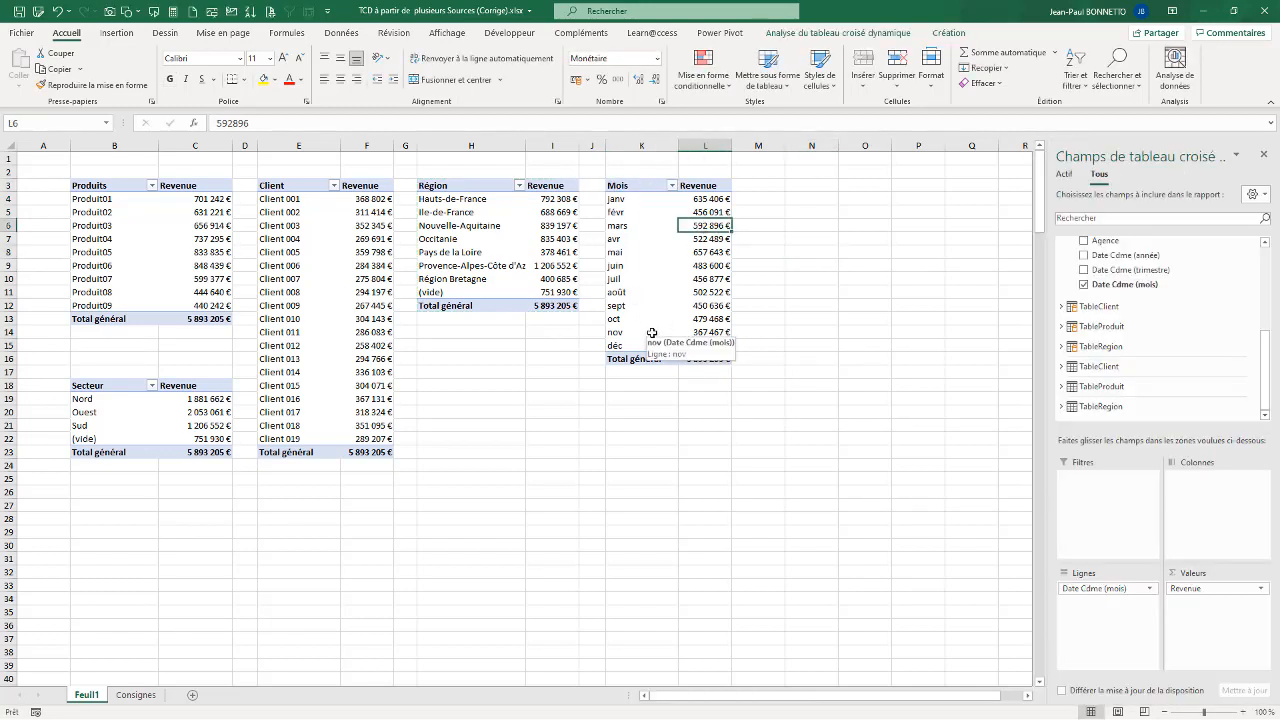
left_click_drag(787, 149, 760, 150)
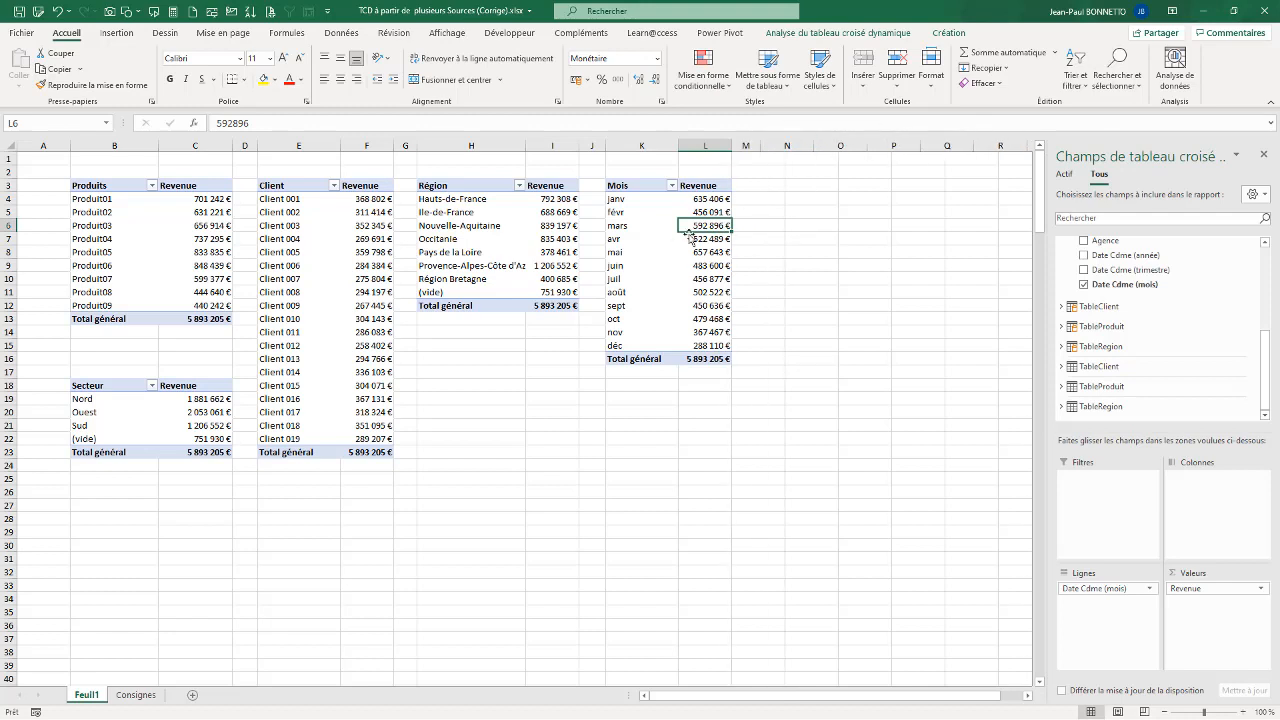
Step: Name the monthly pivot table tcd_VentesMois
right_click(657, 226)
left_click(735, 574)
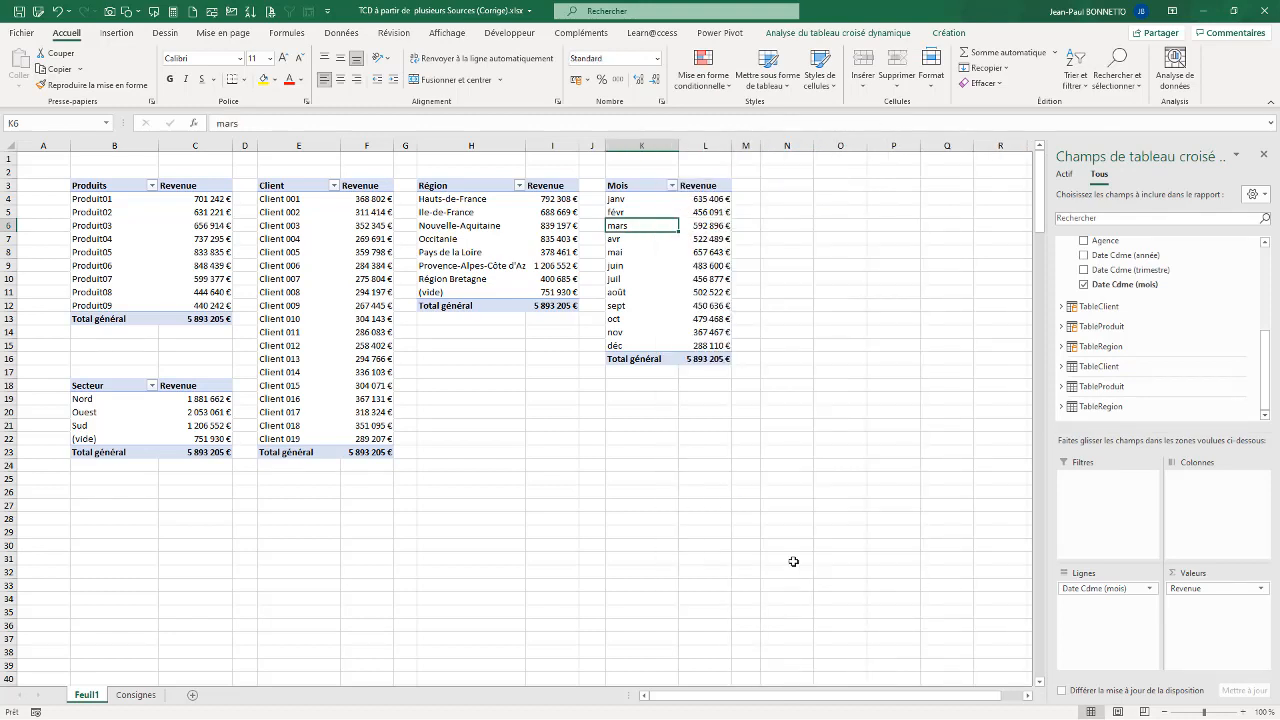
type("tcd_VentesMois")
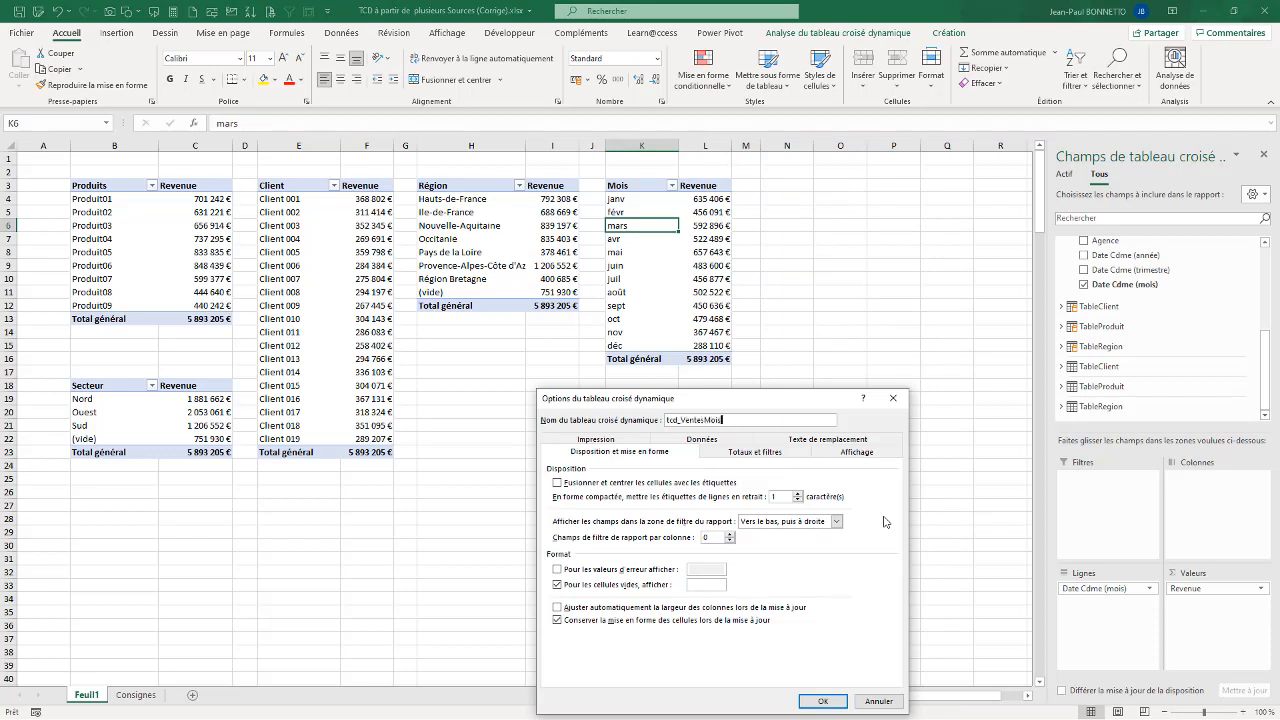
left_click(828, 702)
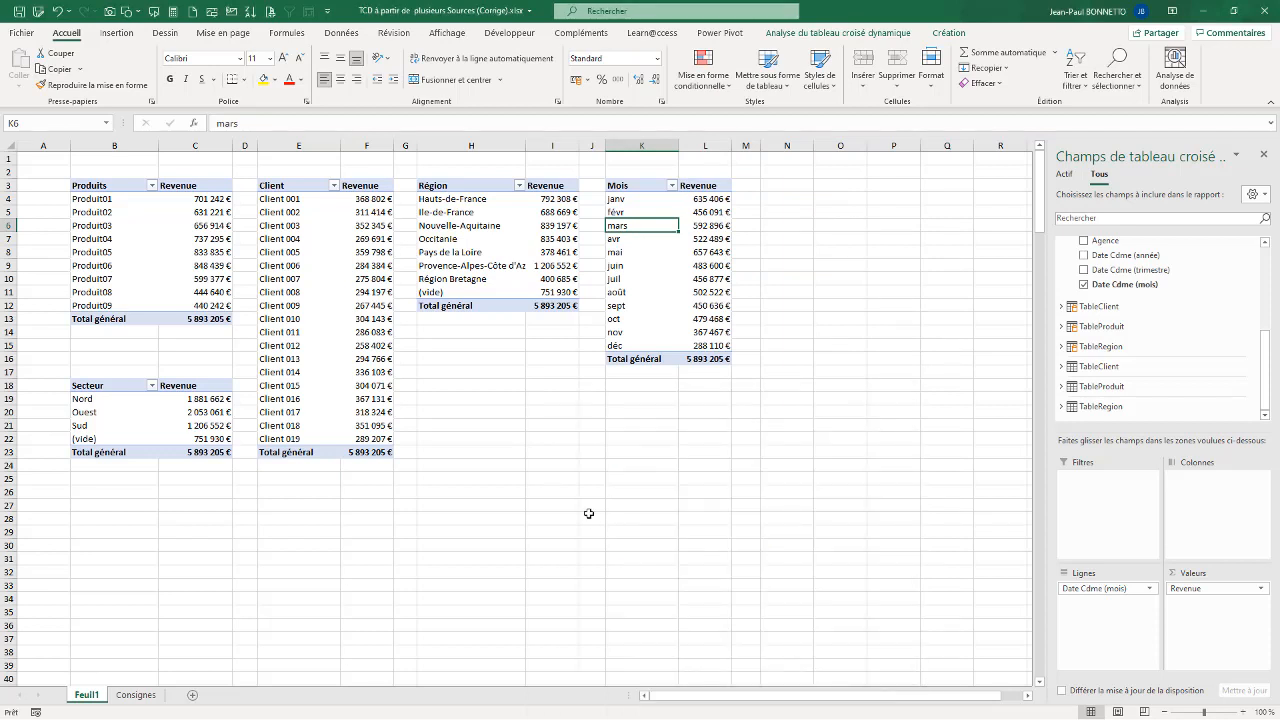
left_click(595, 518)
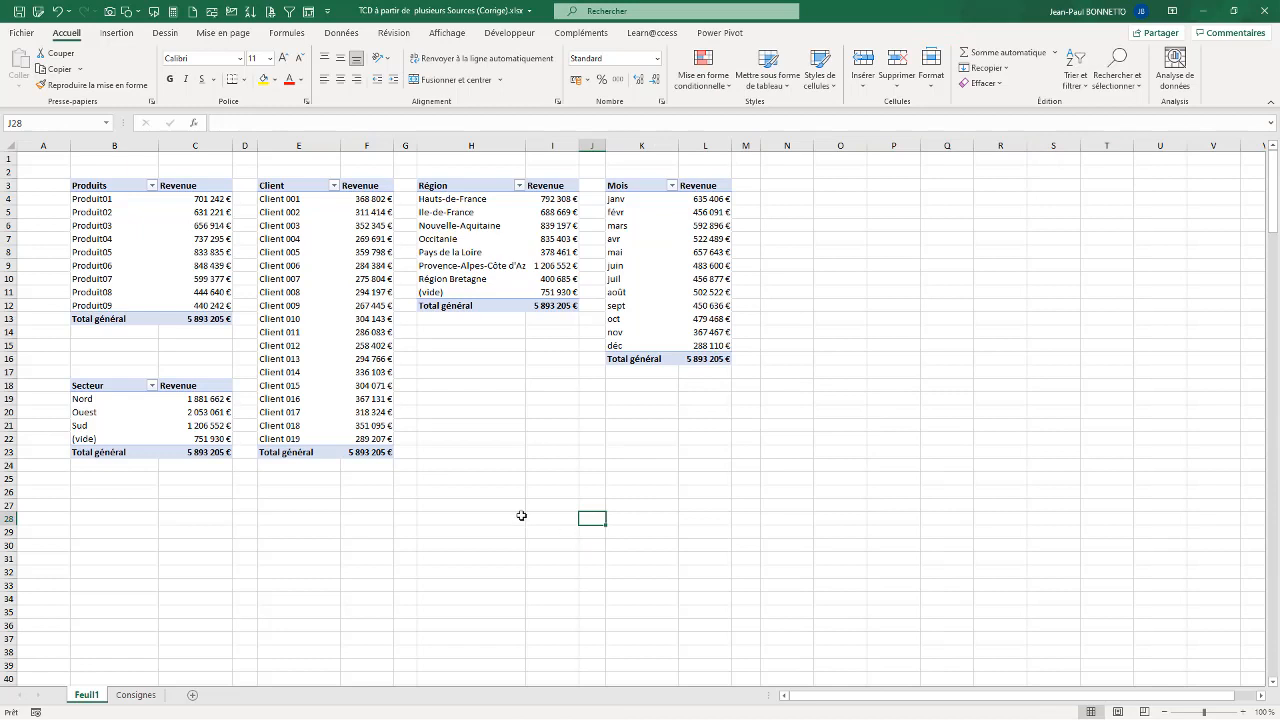
Step: Insert three blank rows at row 2, above the pivot tables
left_click(7, 172)
key("ctrl+plus")
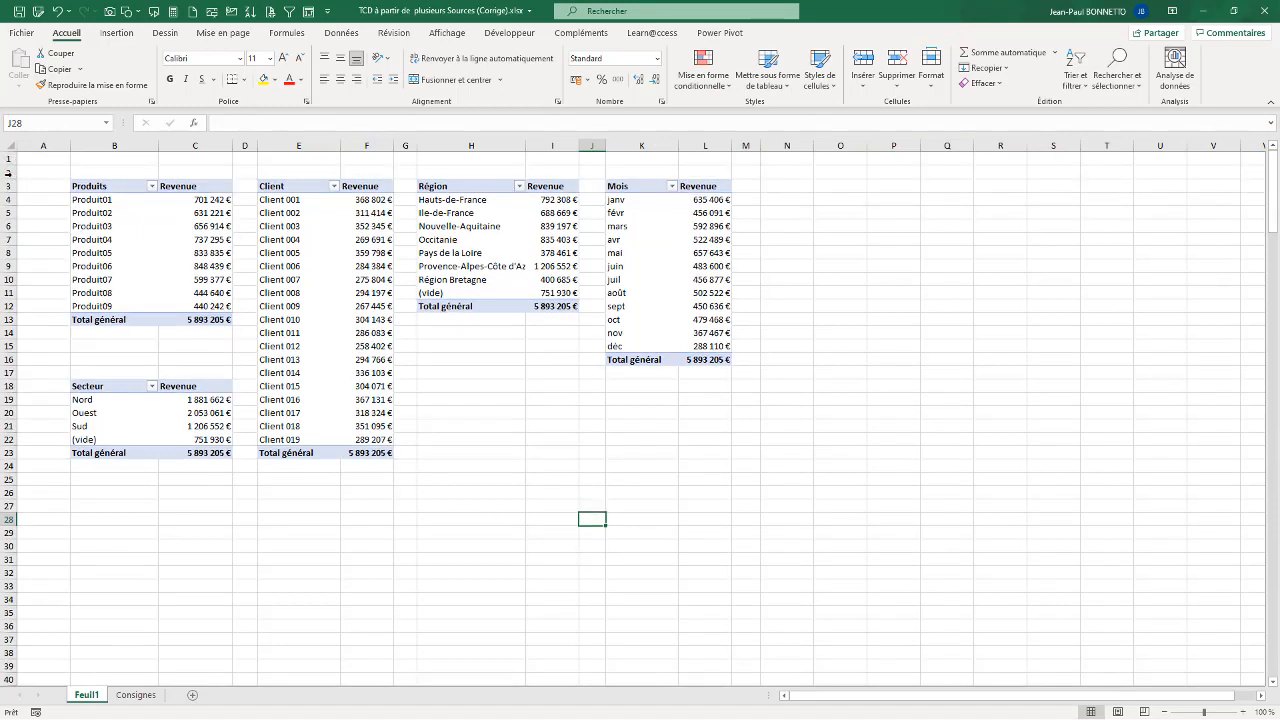
key("ctrl+plus")
key("ctrl+plus")
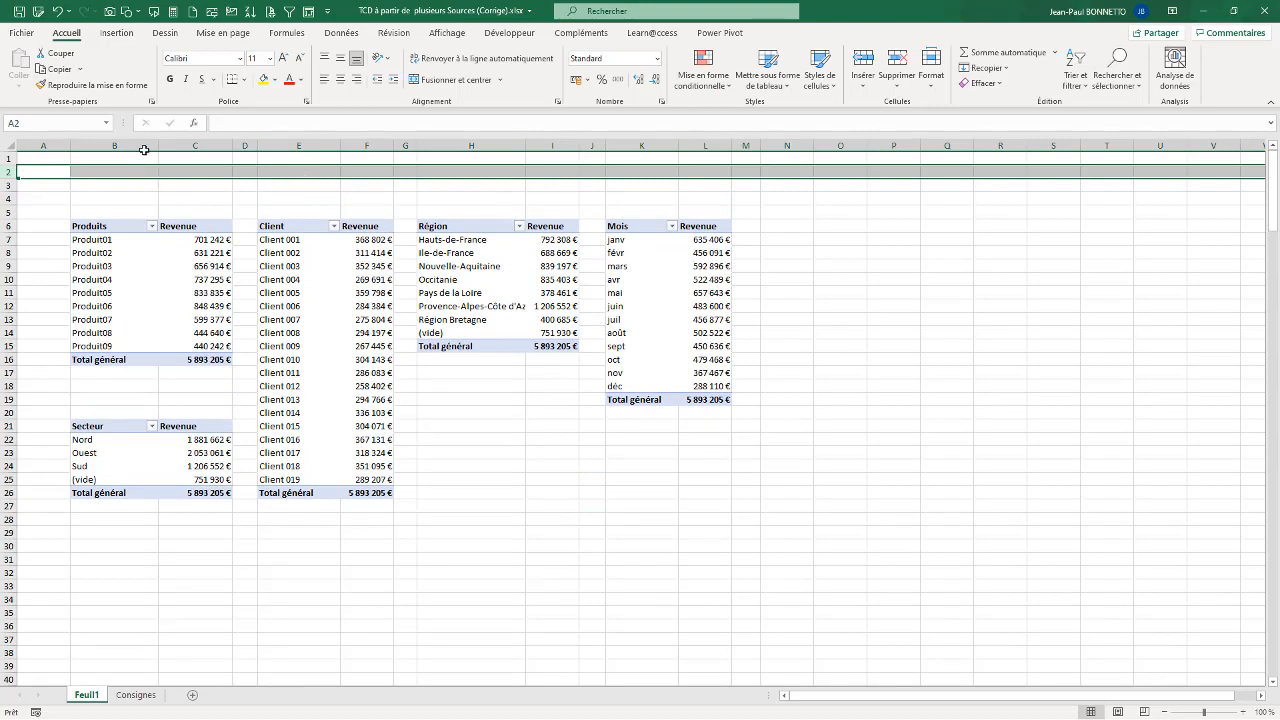
Step: Merge and center cells B2:L3 in bold and enter the title TABLEAU DE BORD VENTES
left_click_drag(133, 172, 709, 194)
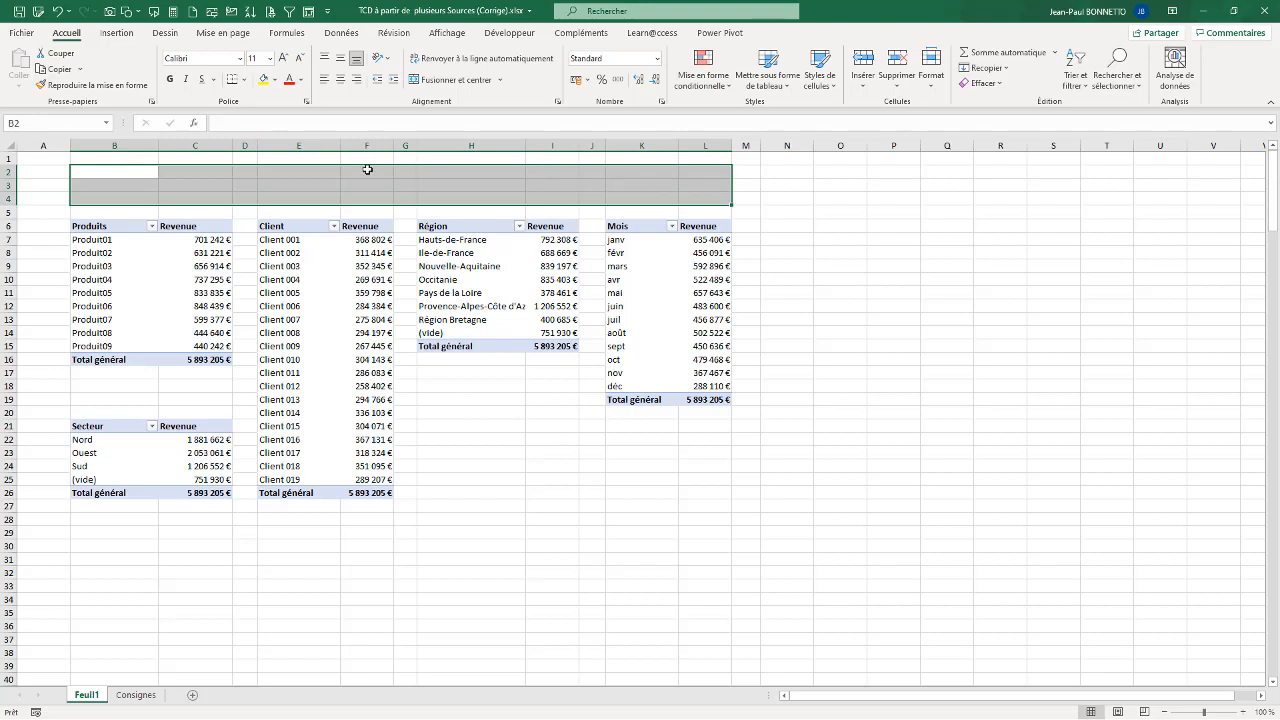
left_click_drag(109, 173, 714, 189)
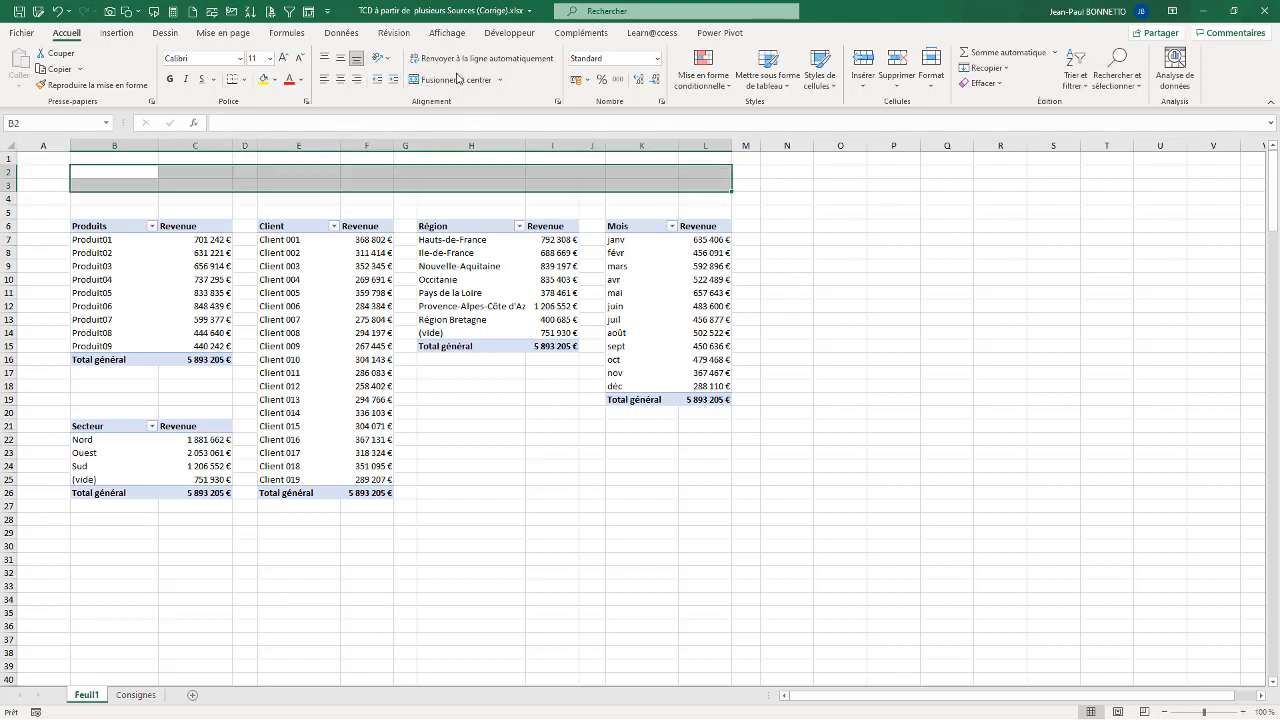
left_click(170, 78)
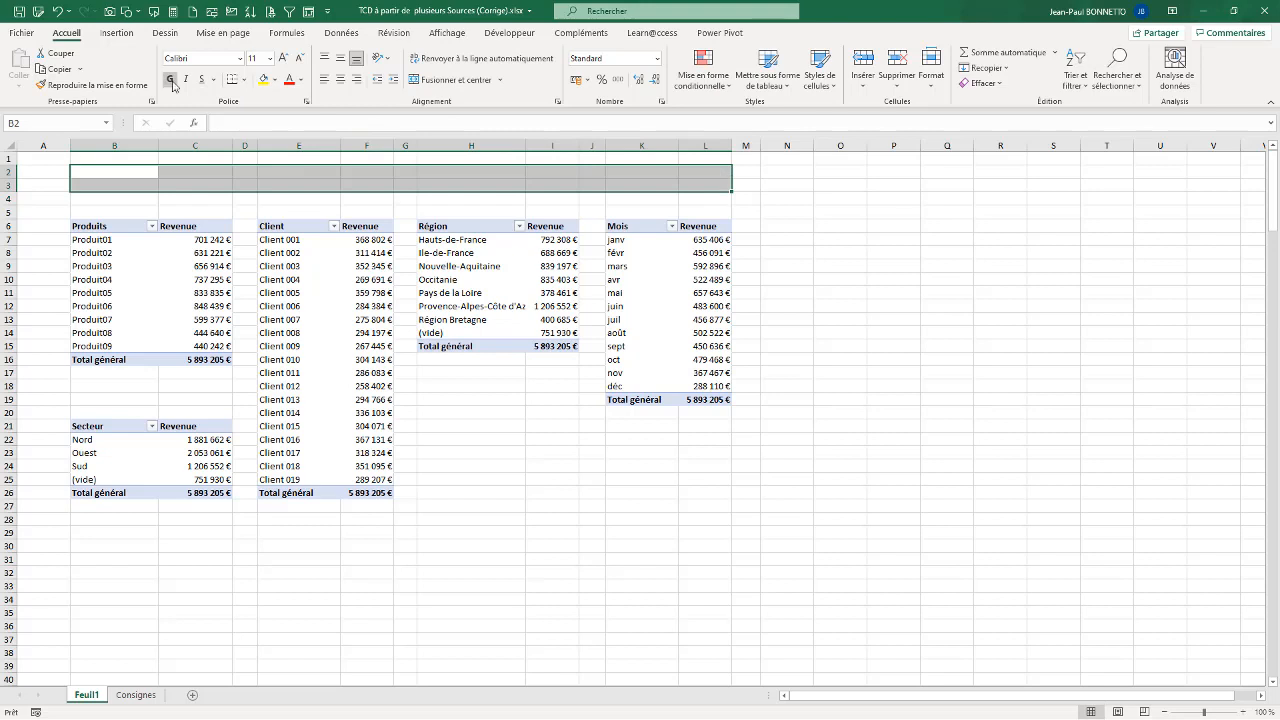
left_click(462, 80)
type("TA")
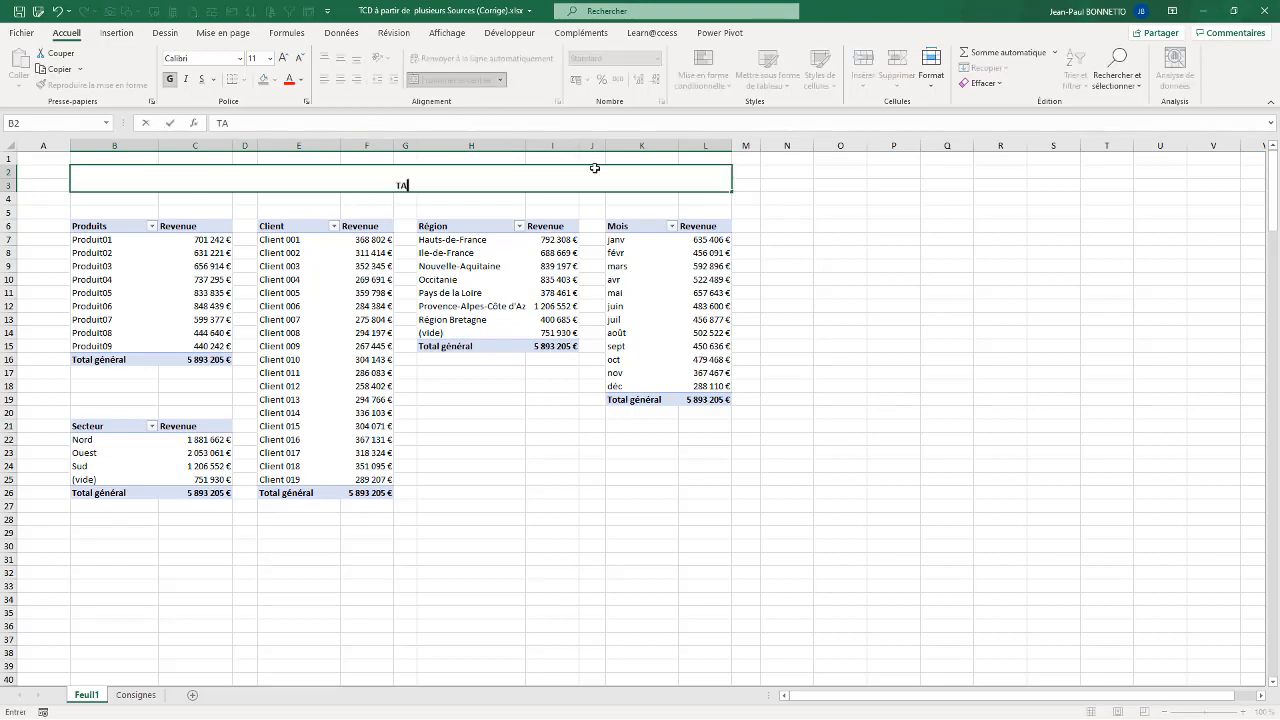
type("BLEAU DE BORD VENTES")
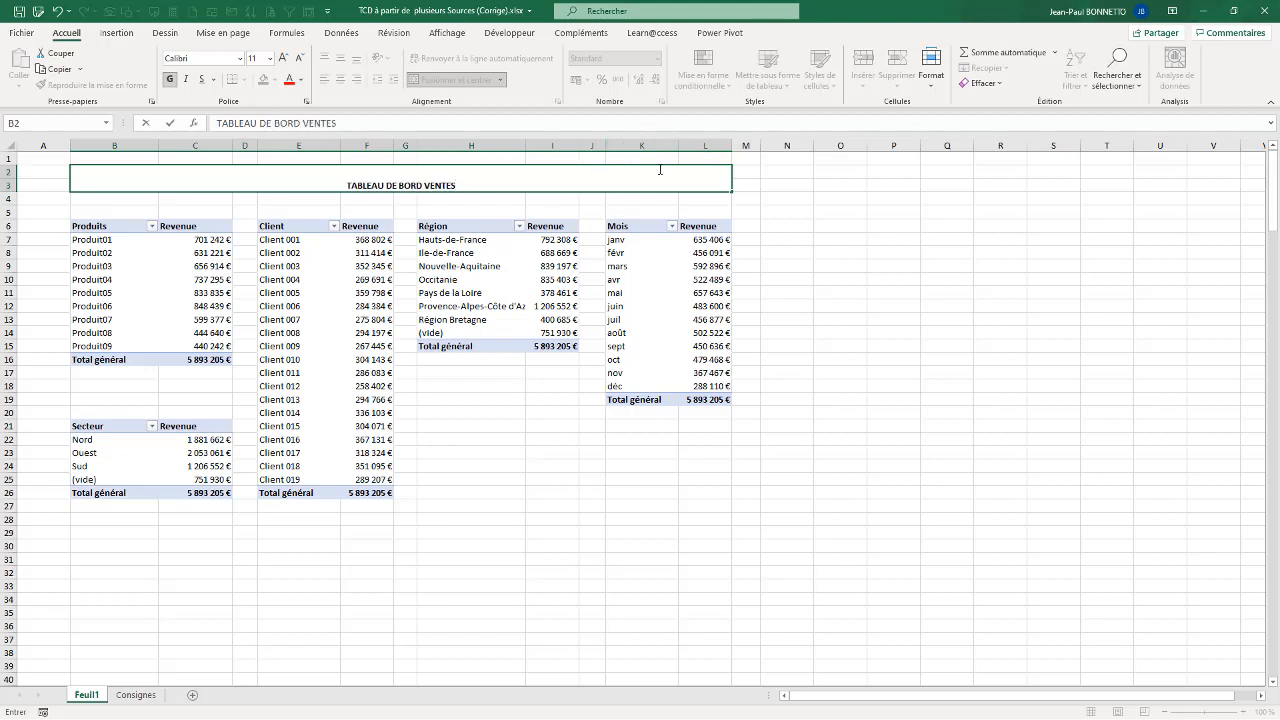
left_click(946, 212)
Step: Center the TABLEAU DE BORD VENTES title vertically and give its cell a light blue fill
left_click(360, 180)
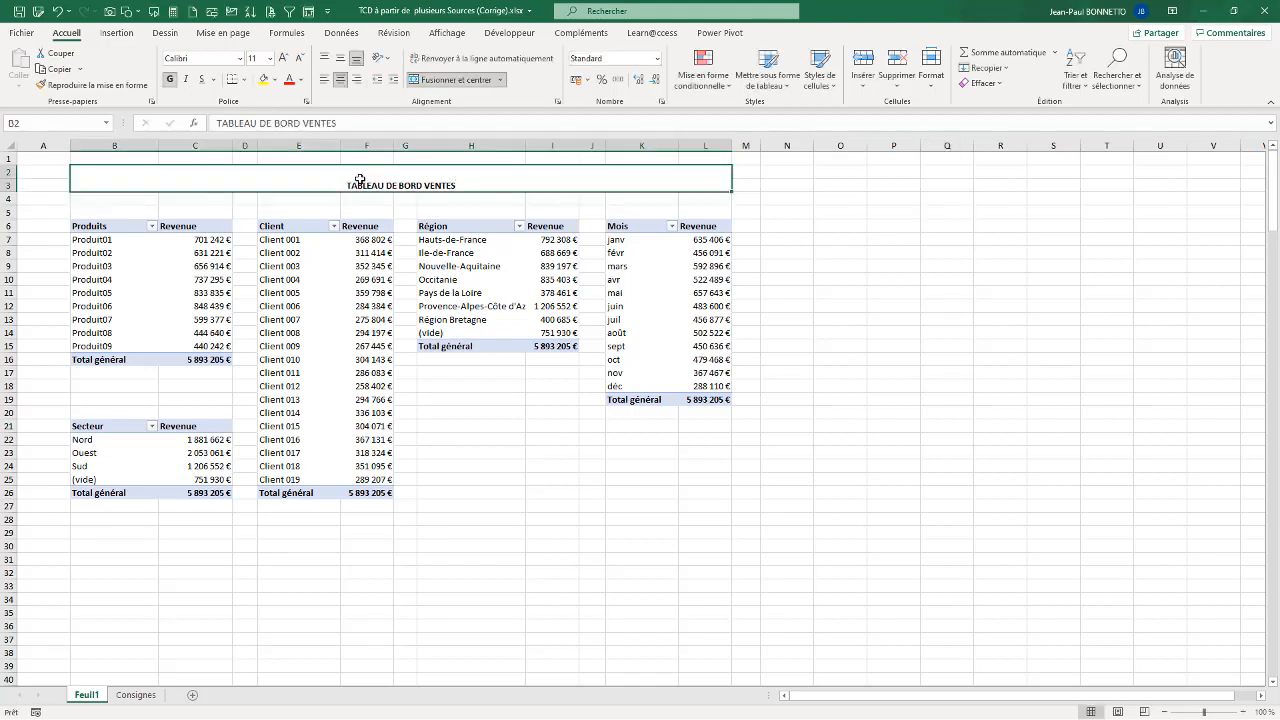
left_click(340, 58)
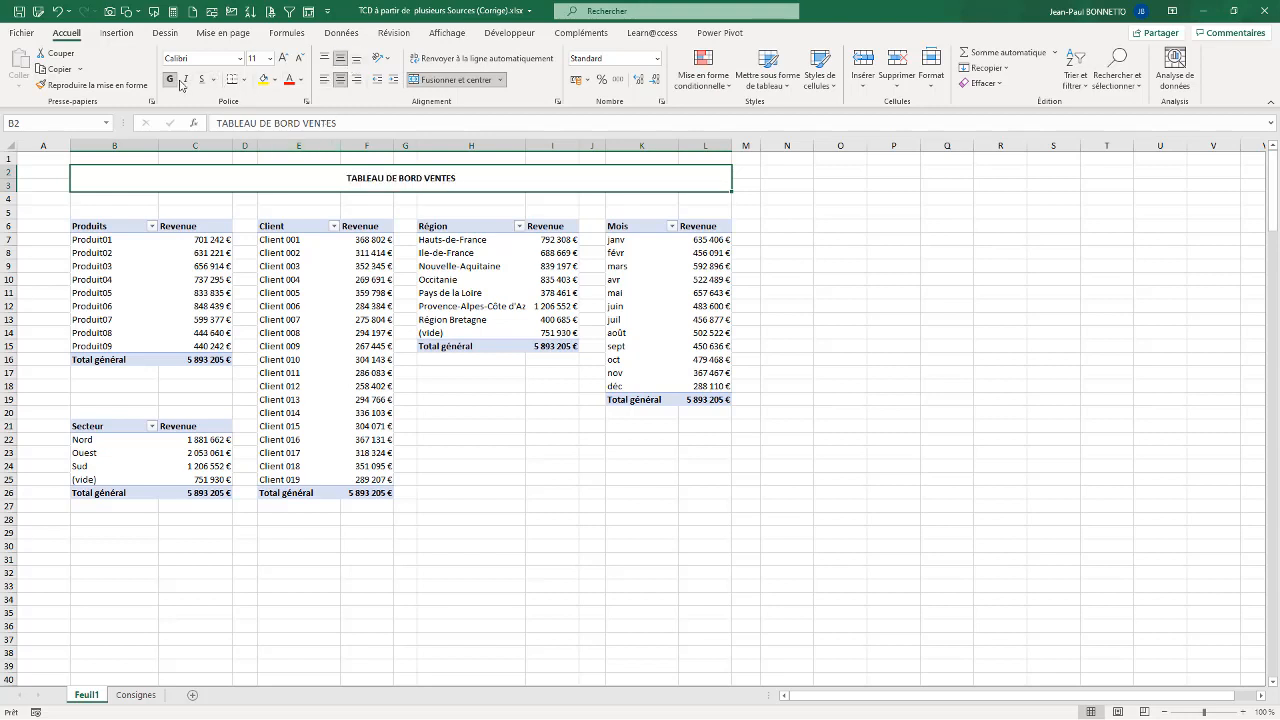
left_click(274, 80)
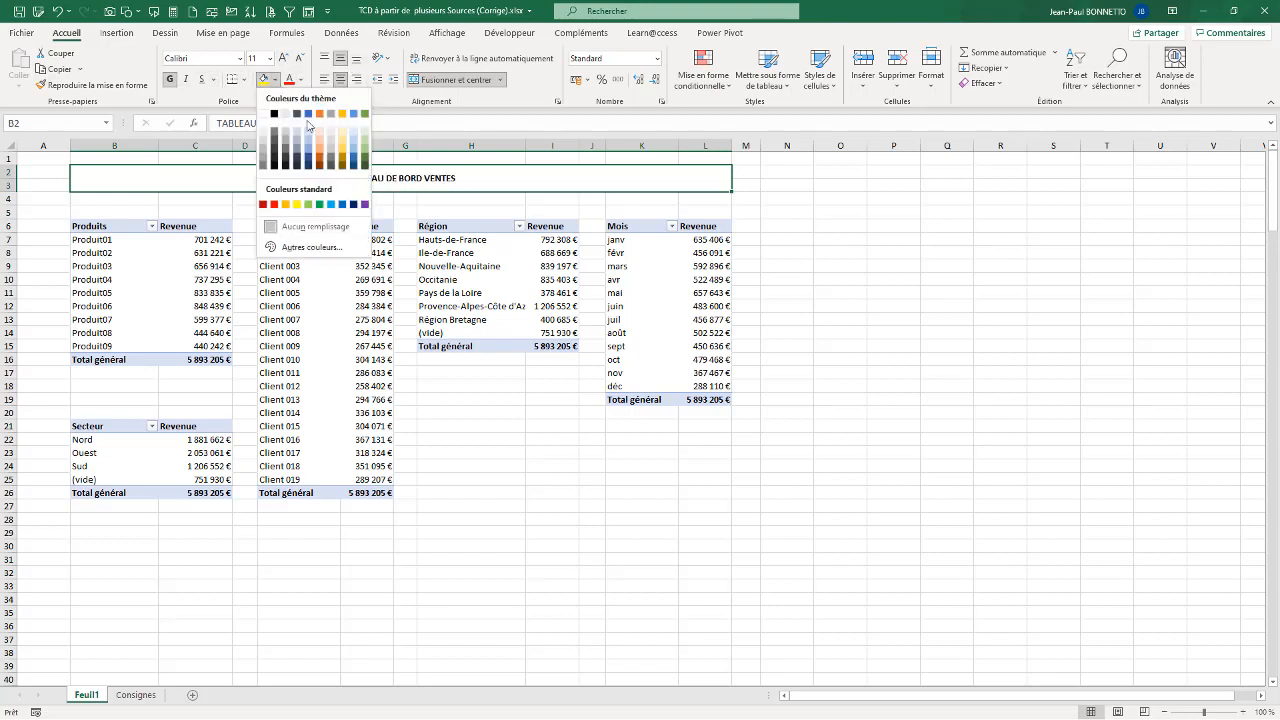
left_click(353, 131)
Step: Set the TABLEAU DE BORD VENTES title to font size 24 in dark blue
left_click(283, 59)
left_click(283, 59)
left_click(284, 60)
left_click(284, 60)
left_click(284, 59)
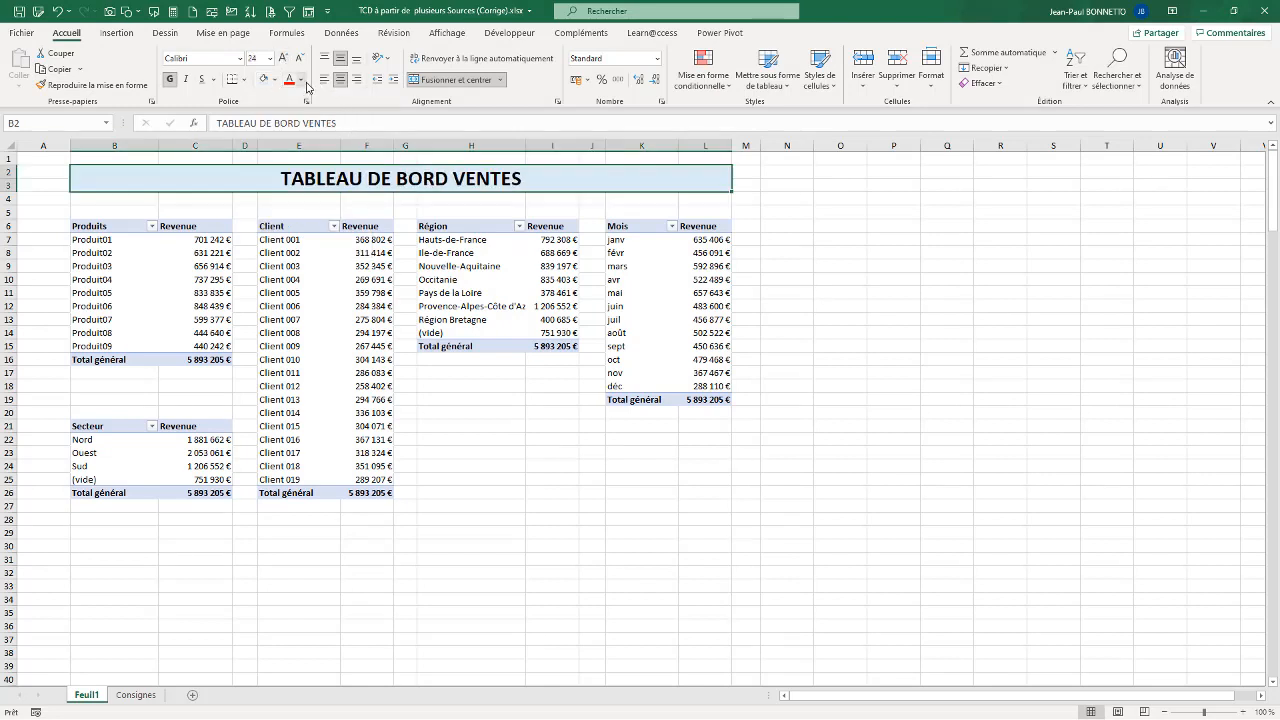
left_click(302, 83)
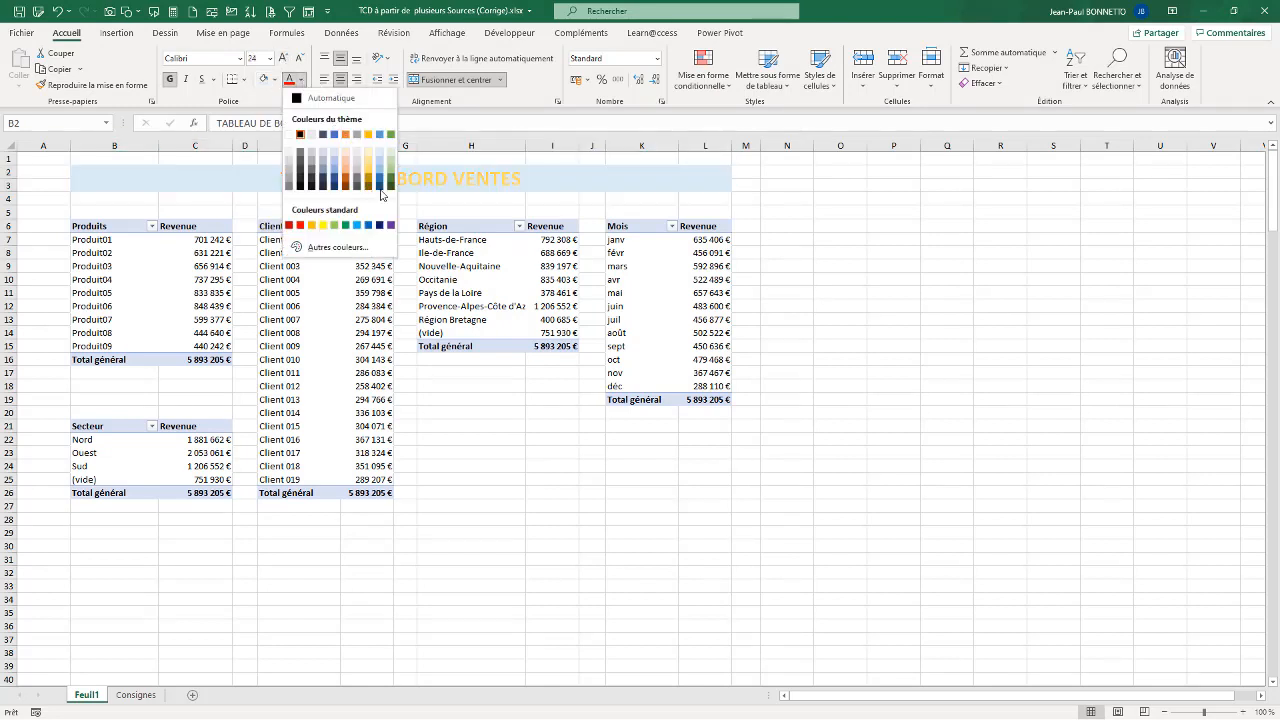
left_click(384, 191)
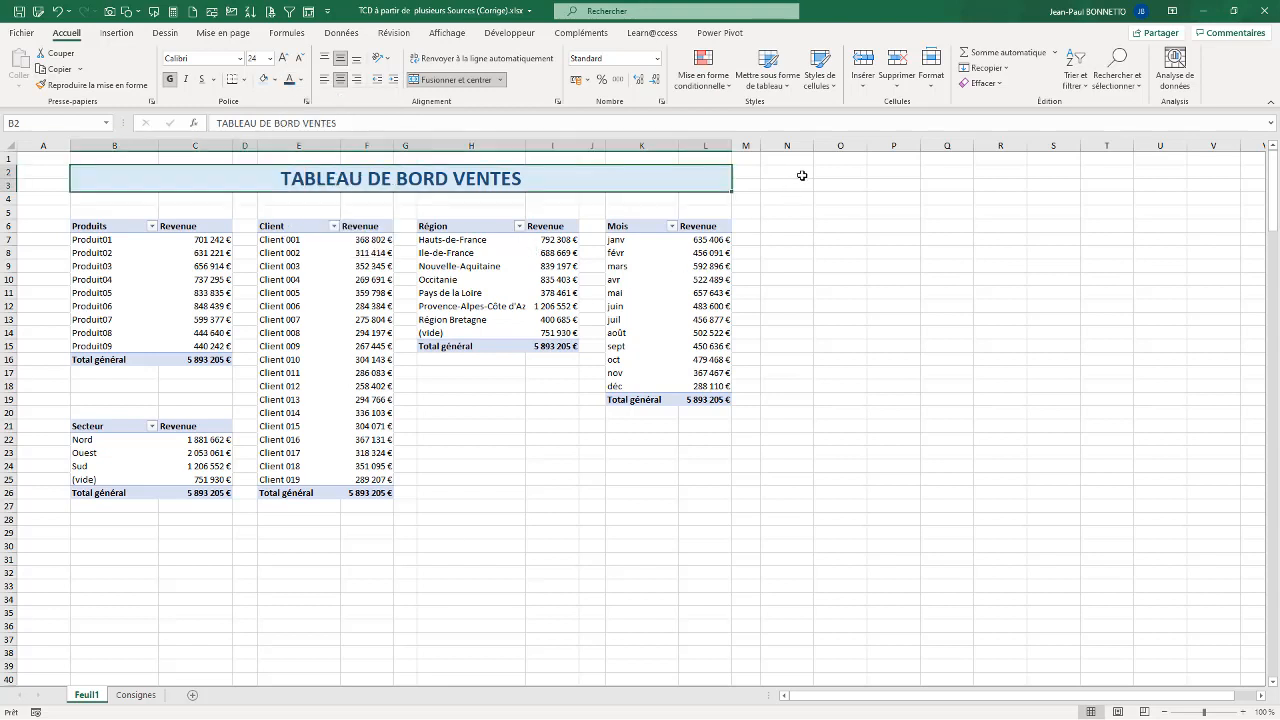
Step: Merge and center cells N2:V3 in bold with a light blue fill, and enter the title PILOTAGE INDICATEURS
left_click_drag(794, 174, 1209, 185)
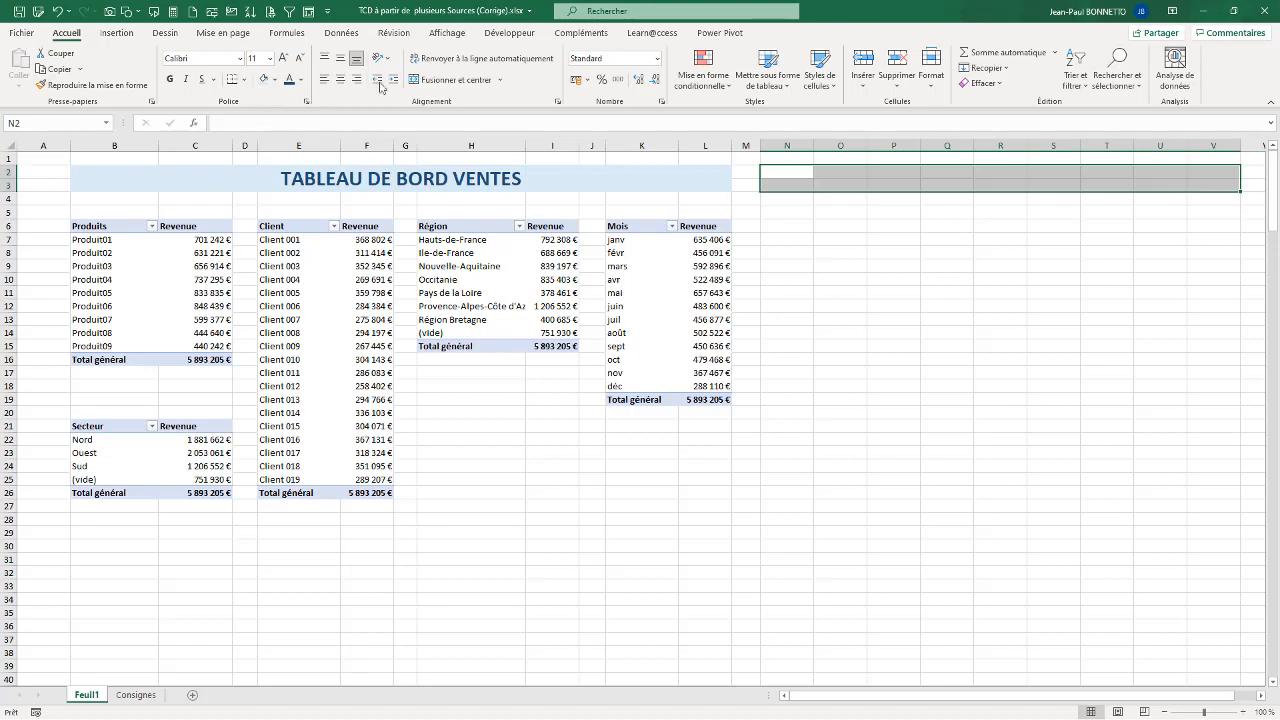
left_click(452, 79)
left_click(264, 79)
left_click(169, 79)
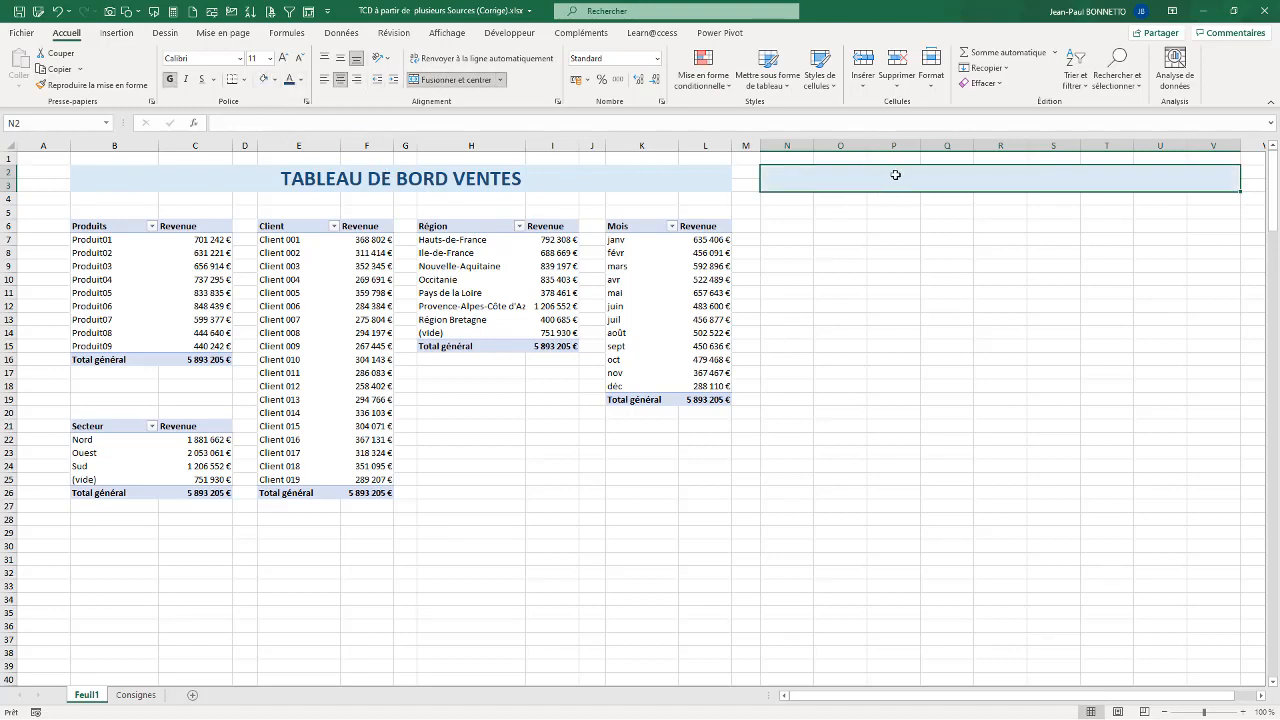
type("PlLOTAGE ")
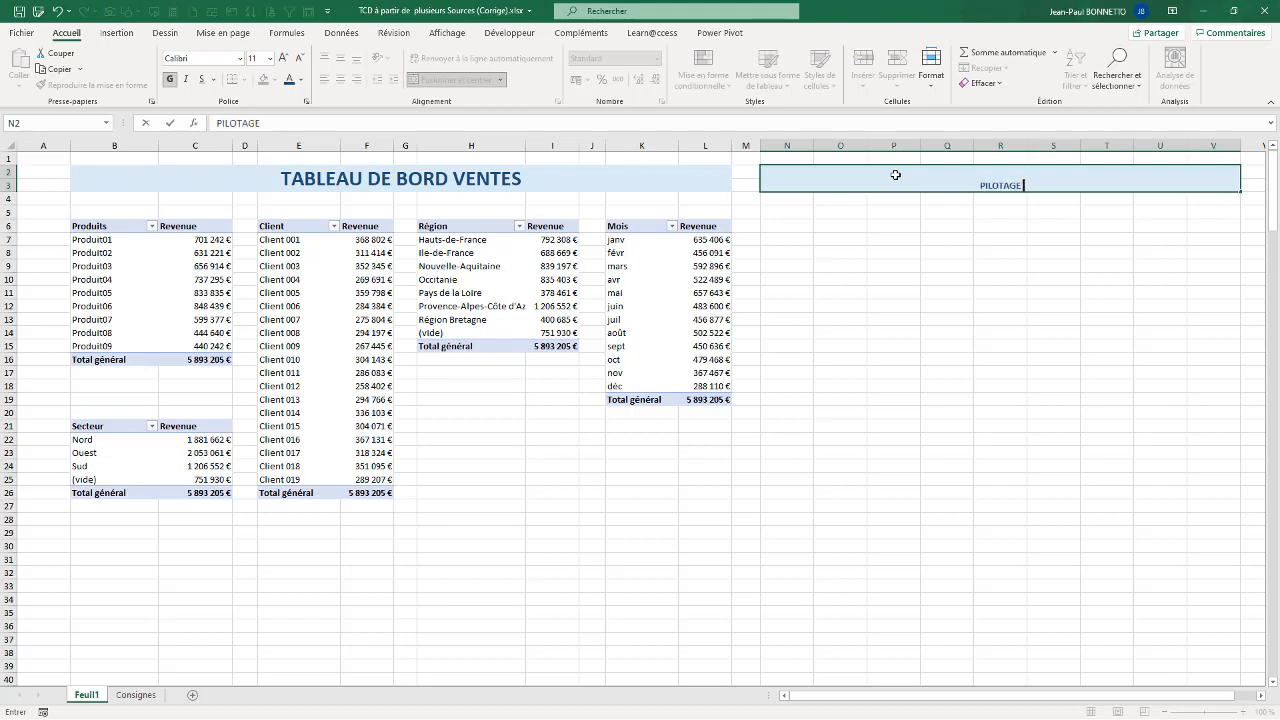
type("INDICATEURS")
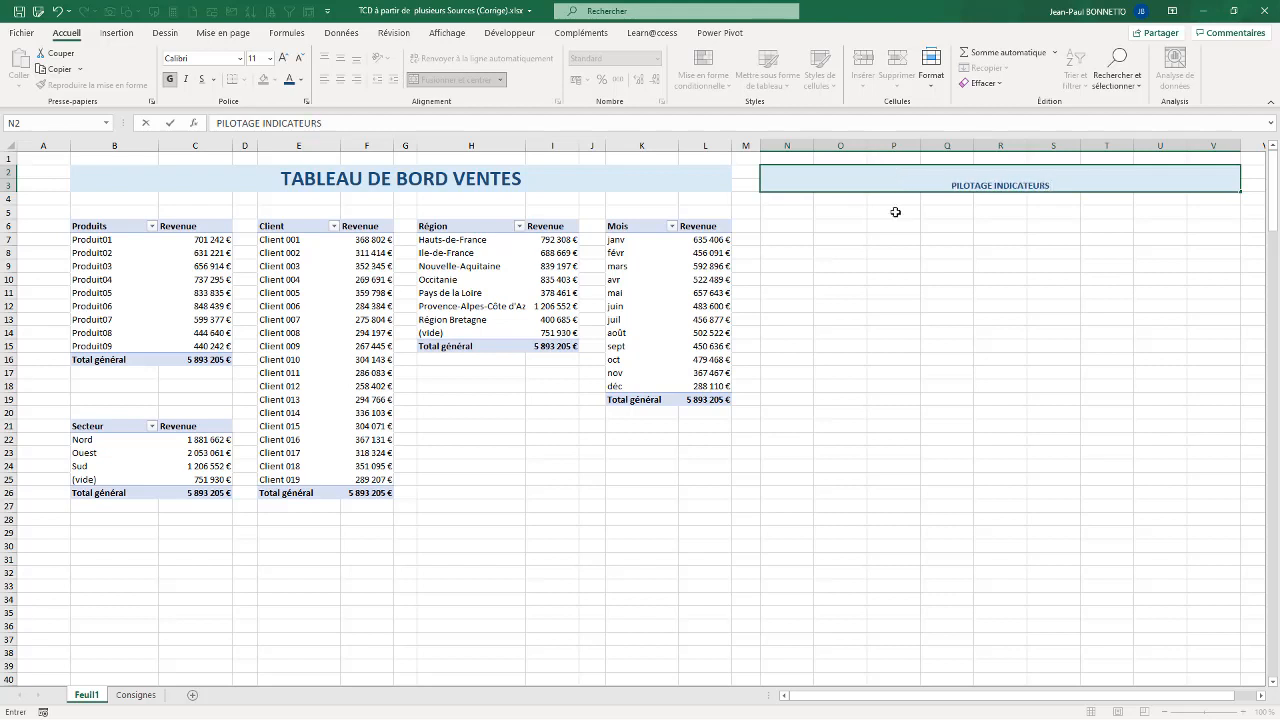
key("ctrl+Return")
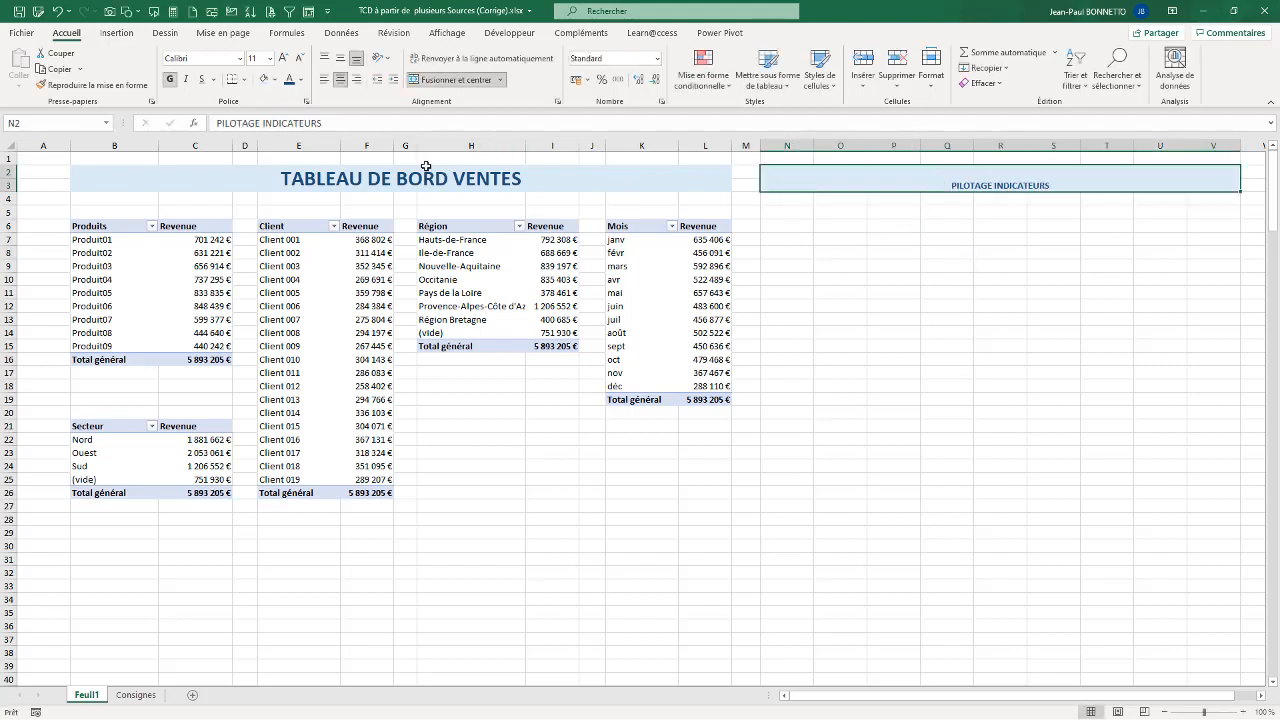
Step: Center the PILOTAGE INDICATEURS title vertically and set its font size to 24, matching the TABLEAU DE BORD VENTES title
left_click(340, 58)
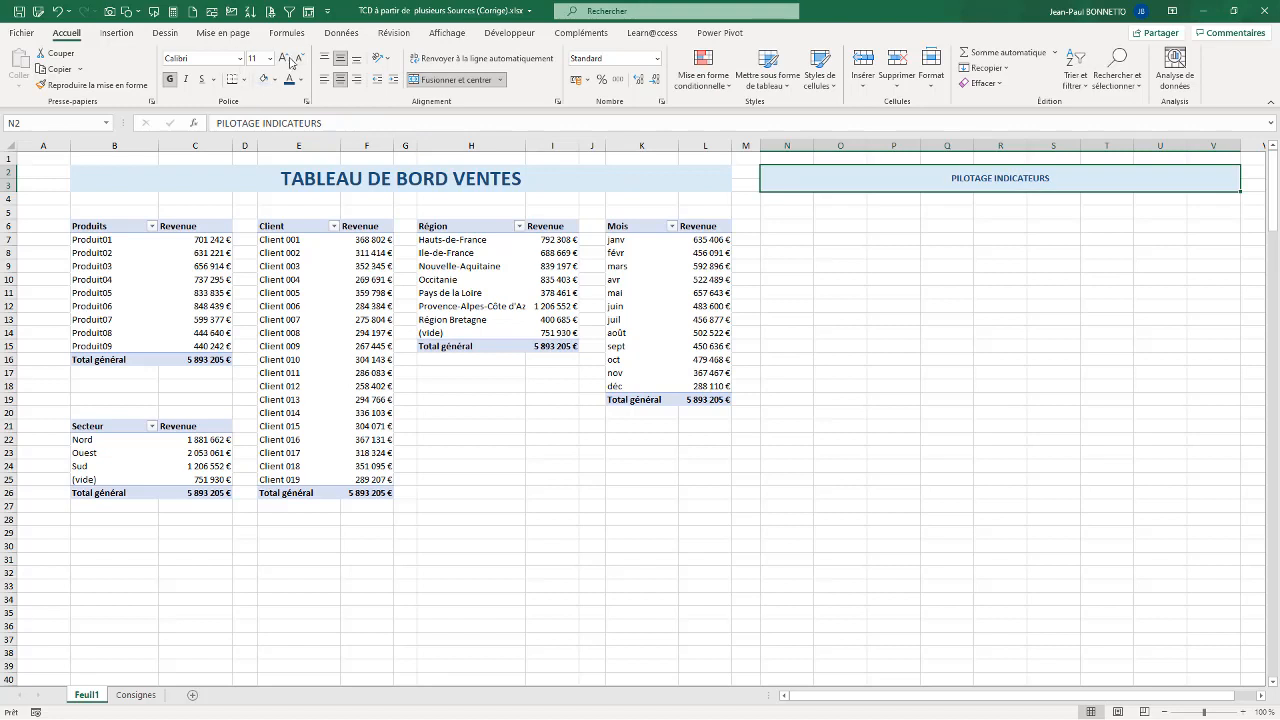
left_click(284, 58)
left_click(284, 58)
left_click(284, 58)
left_click(284, 58)
left_click(284, 58)
left_click(284, 58)
left_click(284, 58)
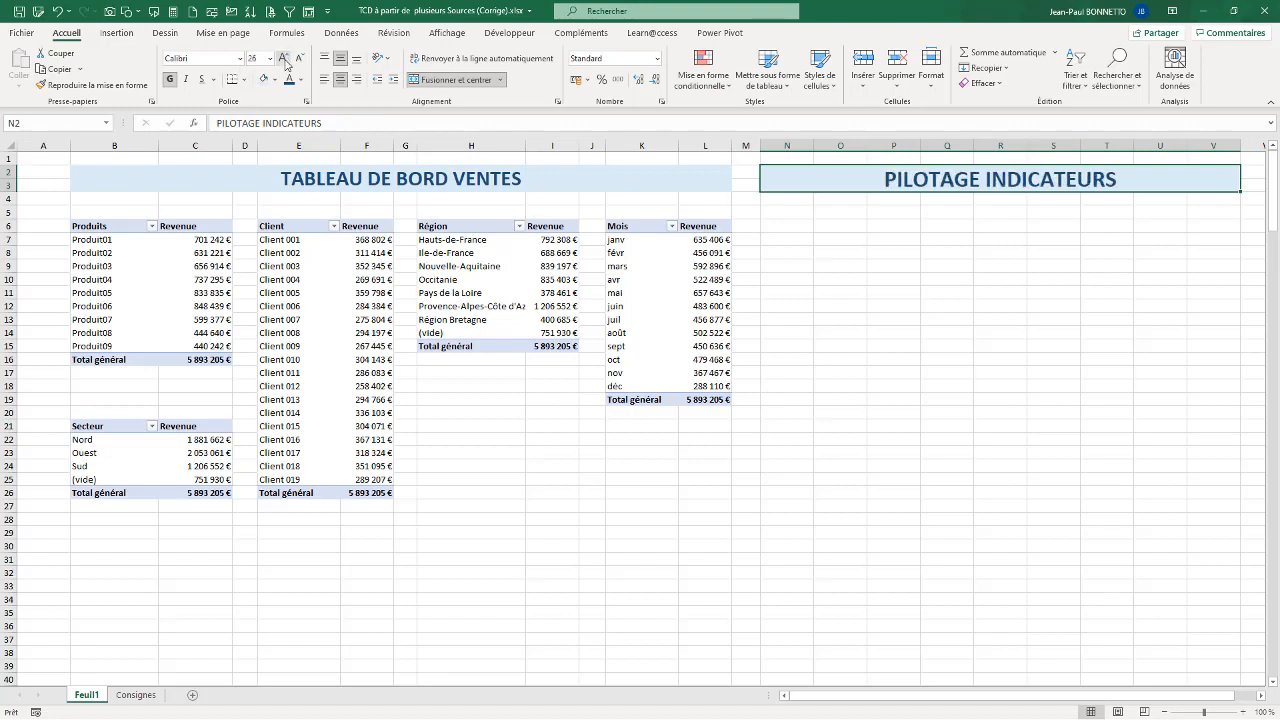
left_click(438, 175)
left_click(930, 178)
left_click(300, 58)
left_click(885, 238)
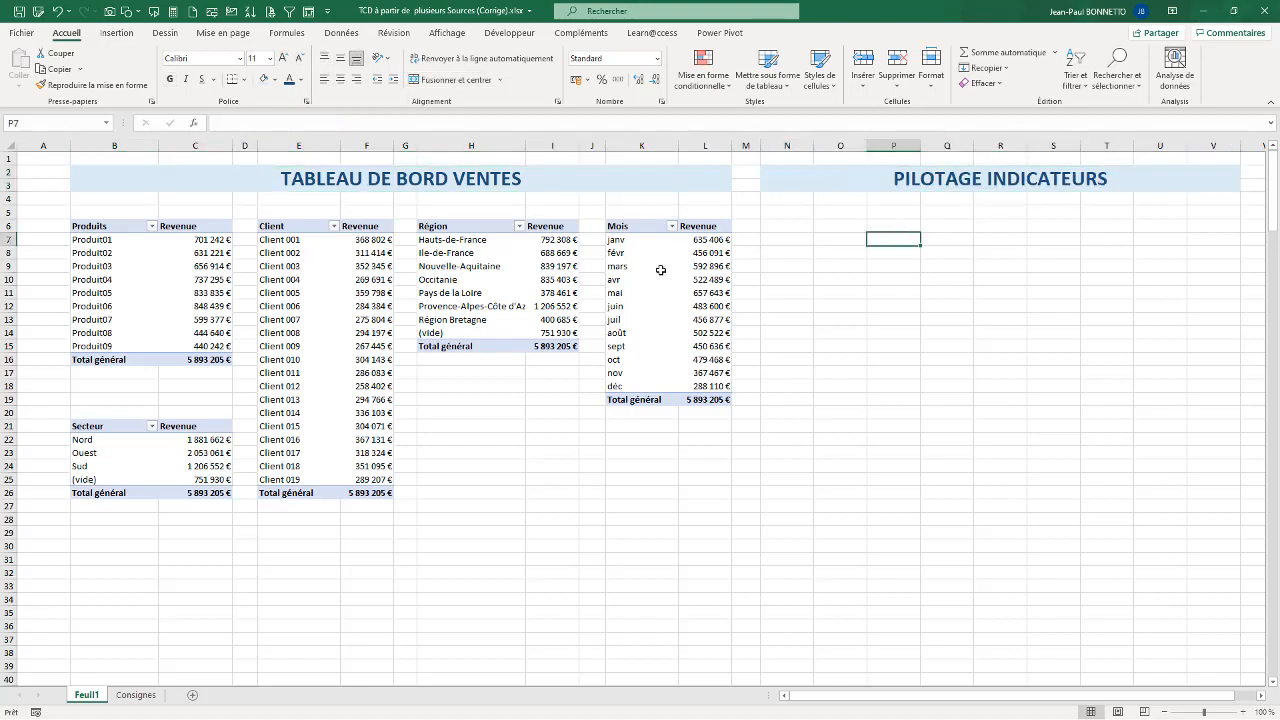
Step: Add a Date Cdme (année) slicer to the Produits pivot table, place it at N6 and shrink it to about 2.75 by 4.15 cm
left_click(124, 264)
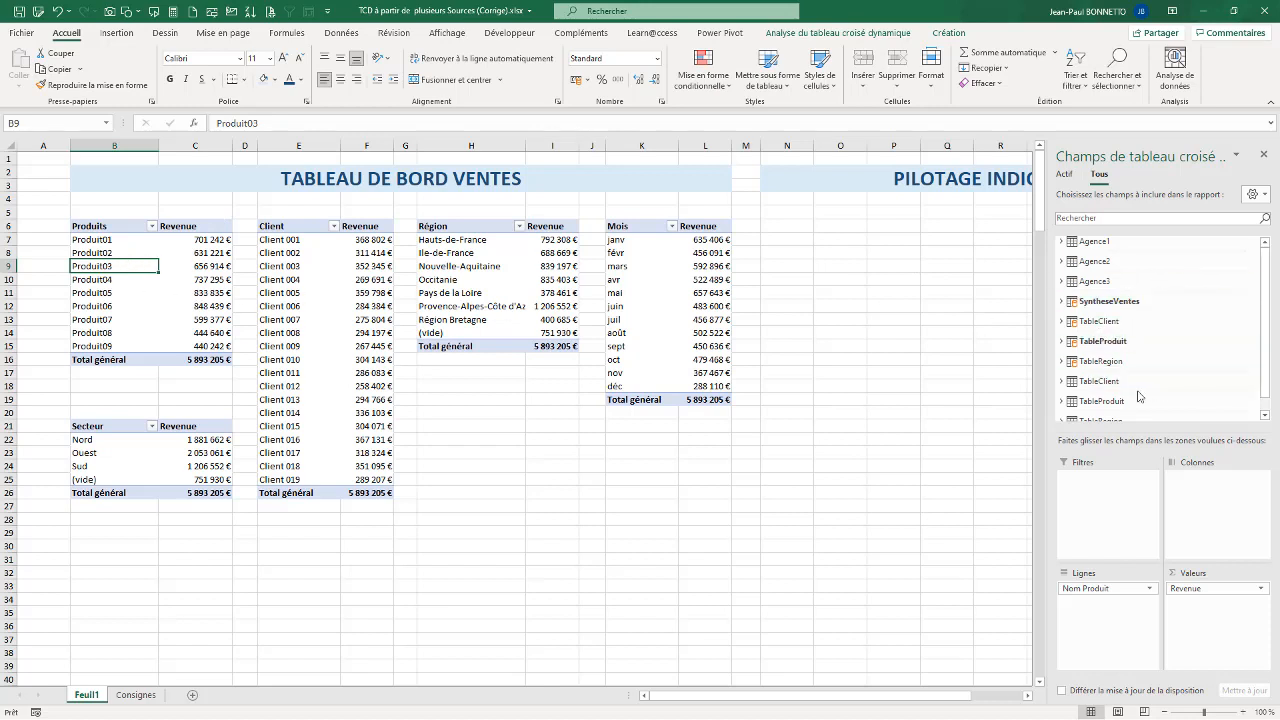
left_click(1240, 301)
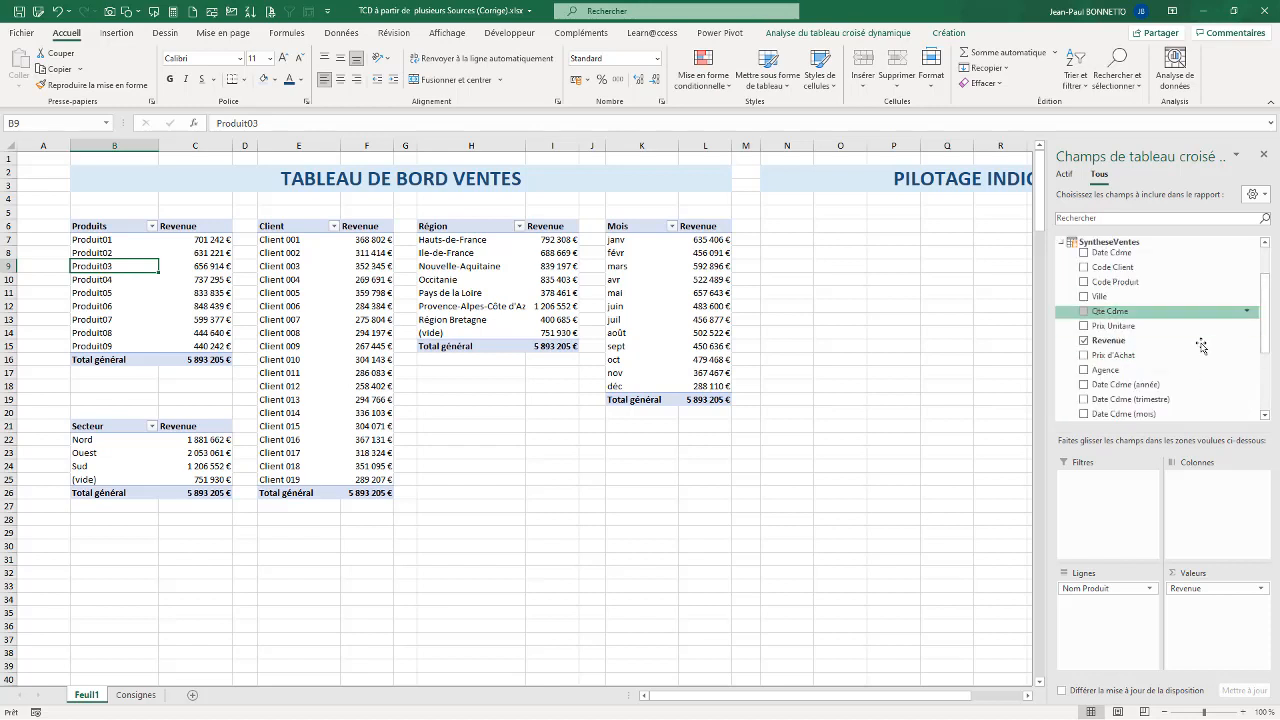
right_click(1119, 387)
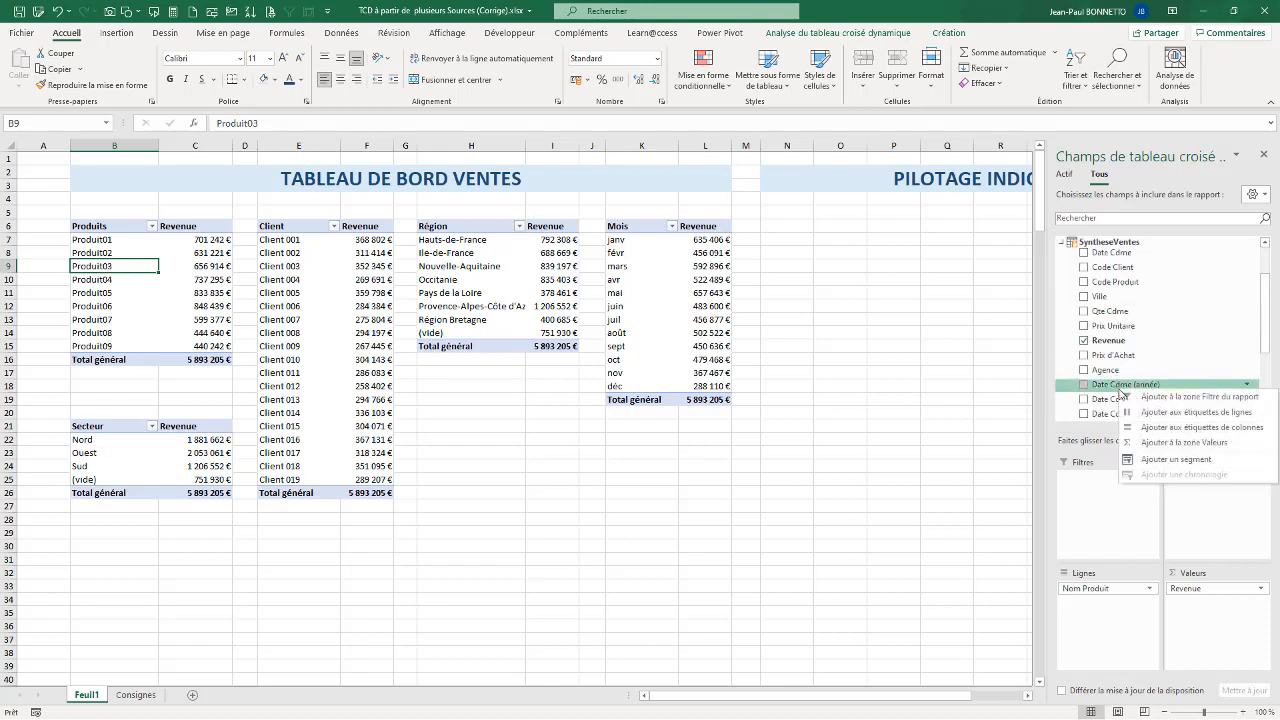
left_click(1175, 462)
left_click_drag(524, 342, 815, 240)
left_click_drag(826, 394, 817, 287)
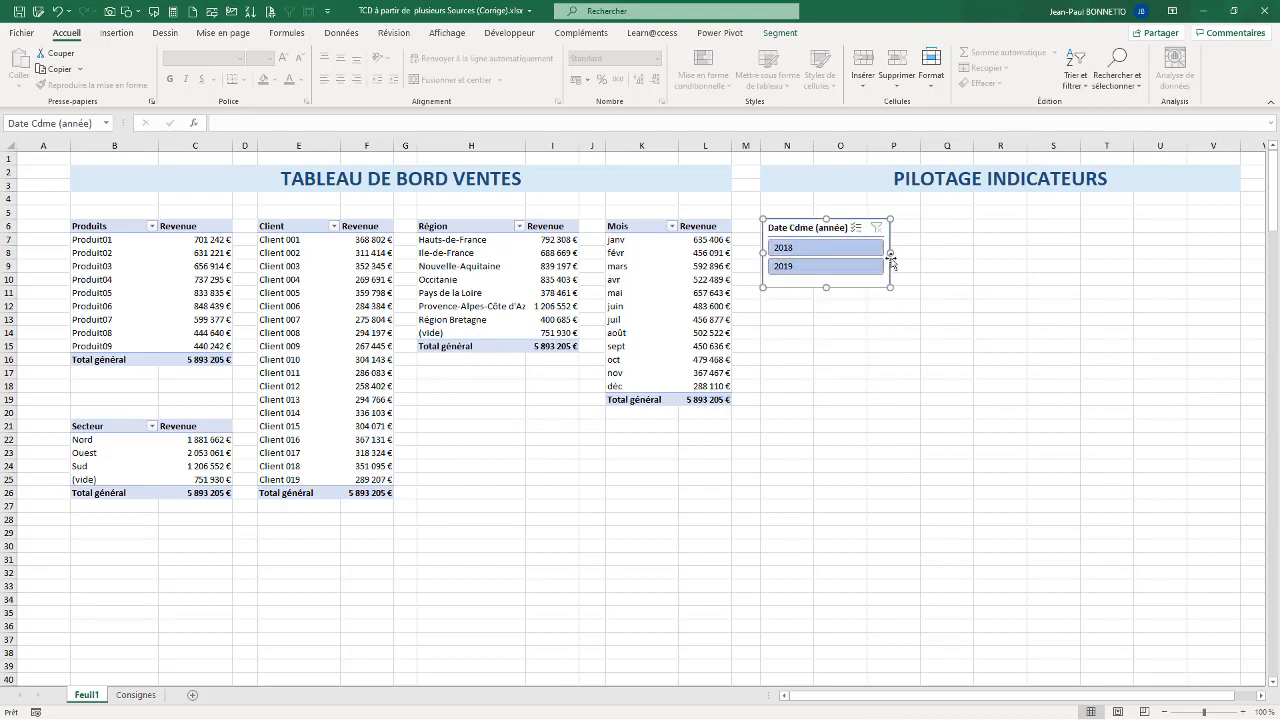
left_click_drag(865, 256, 865, 256)
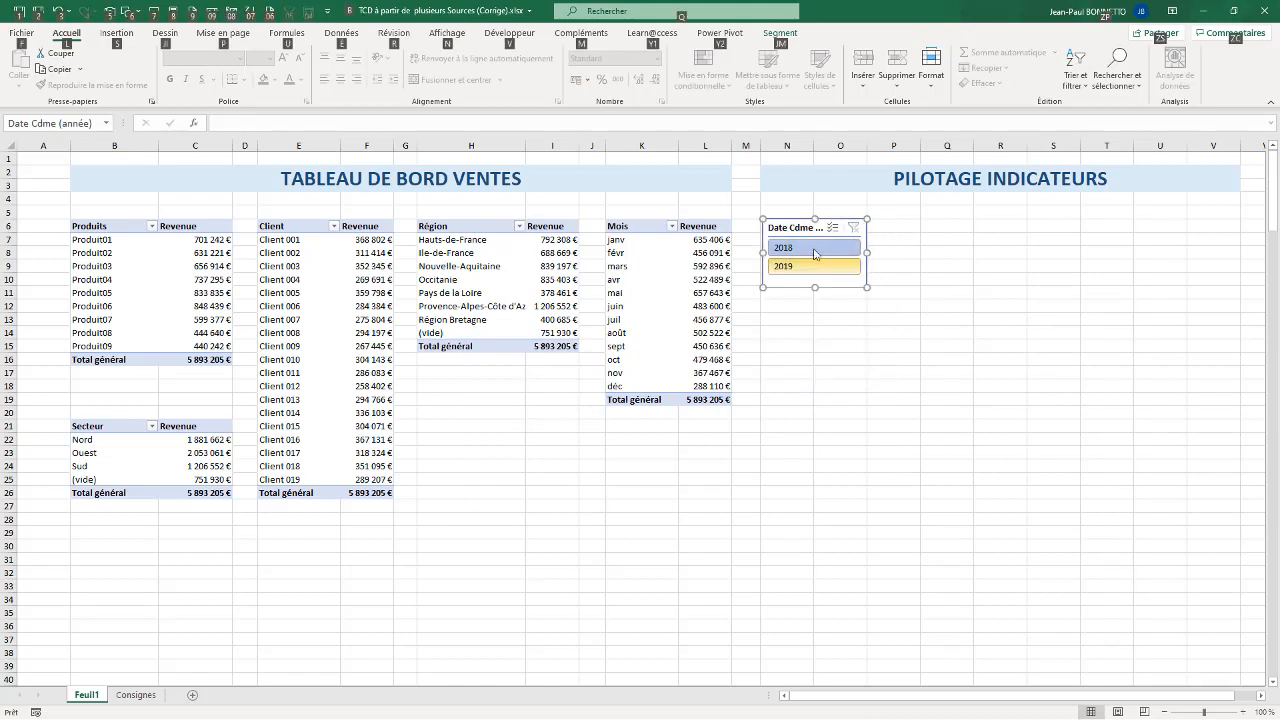
Step: Give the Date Cdme (année) slicer the light blue style from the Foncé group and change its caption to Annee
left_click(776, 34)
left_click(452, 86)
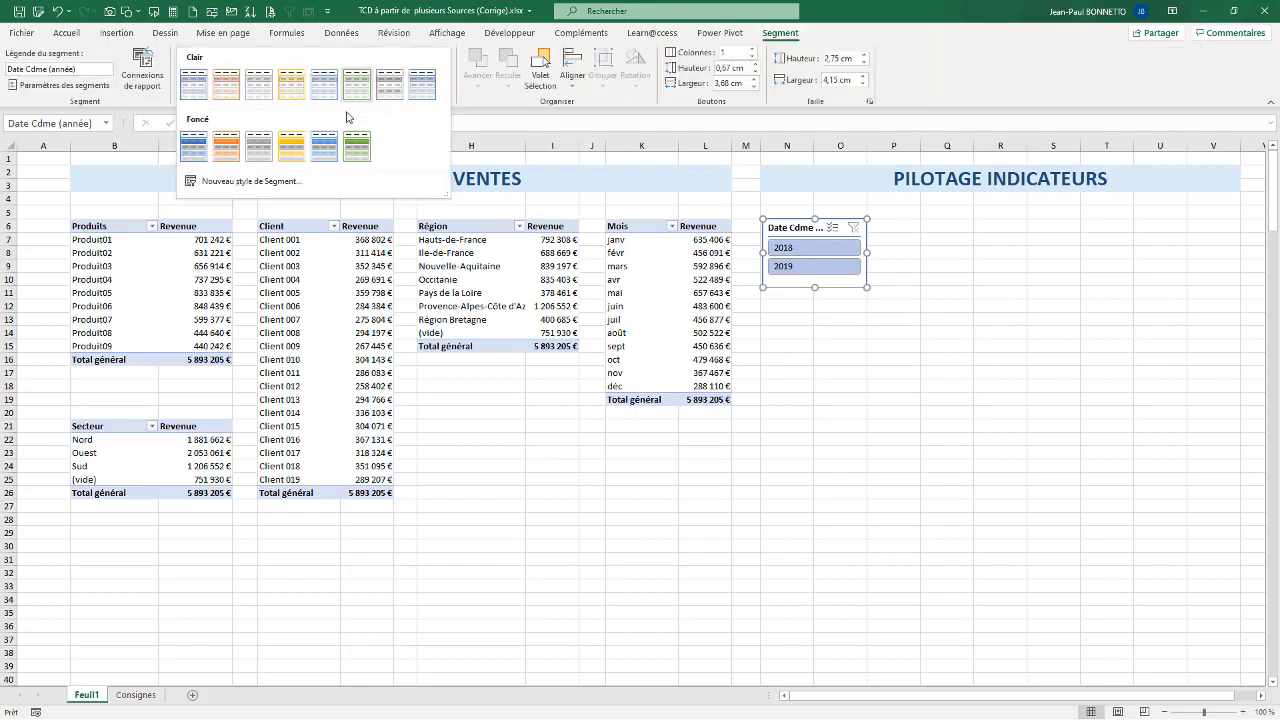
left_click(324, 146)
left_click(84, 70)
left_click_drag(7, 70, 155, 76)
type("Année")
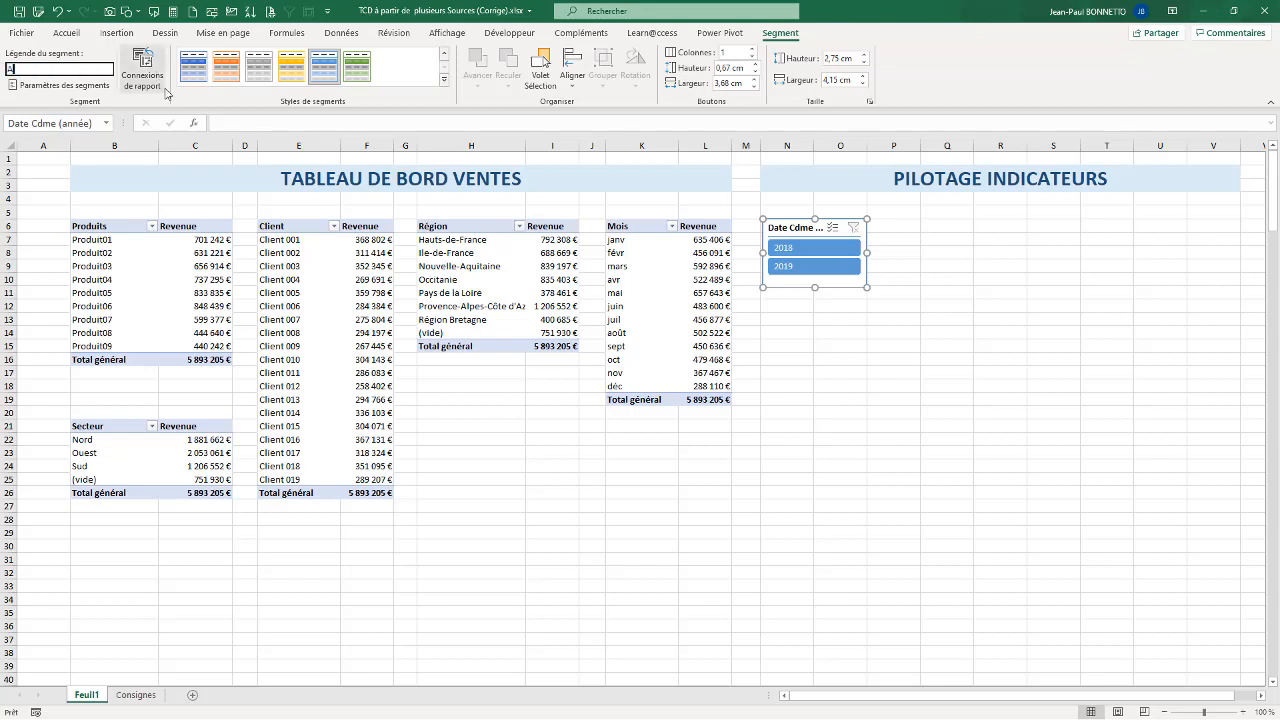
left_click(938, 310)
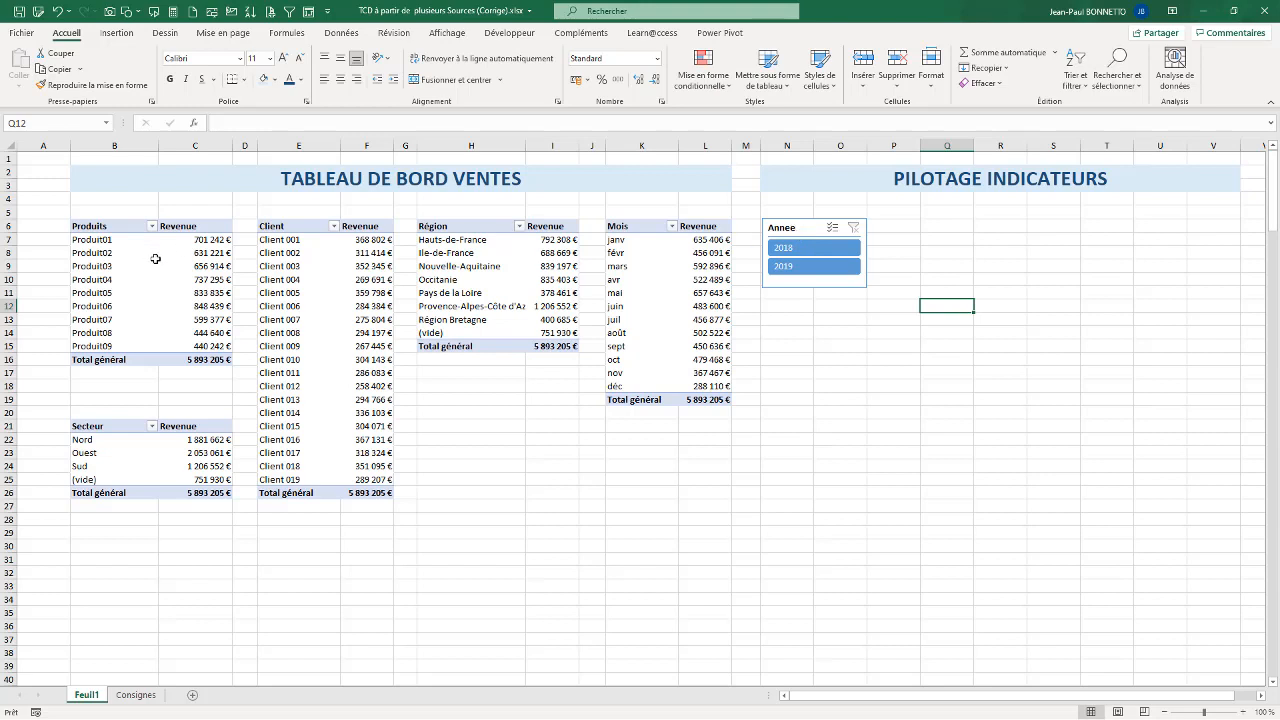
Step: Add a Date Cdme (trimestre) slicer to the Produits pivot table and place it at Q6, beside the Annee slicer
left_click_drag(195, 266, 195, 253)
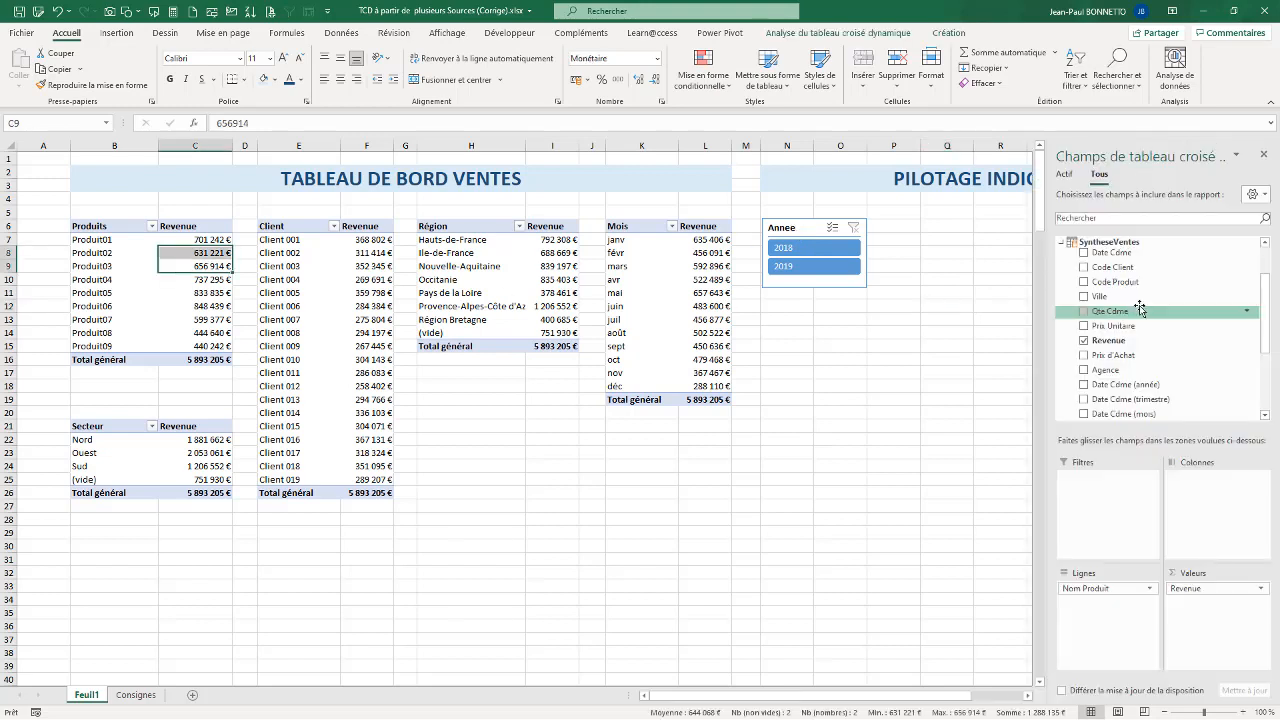
right_click(1151, 404)
left_click(1178, 476)
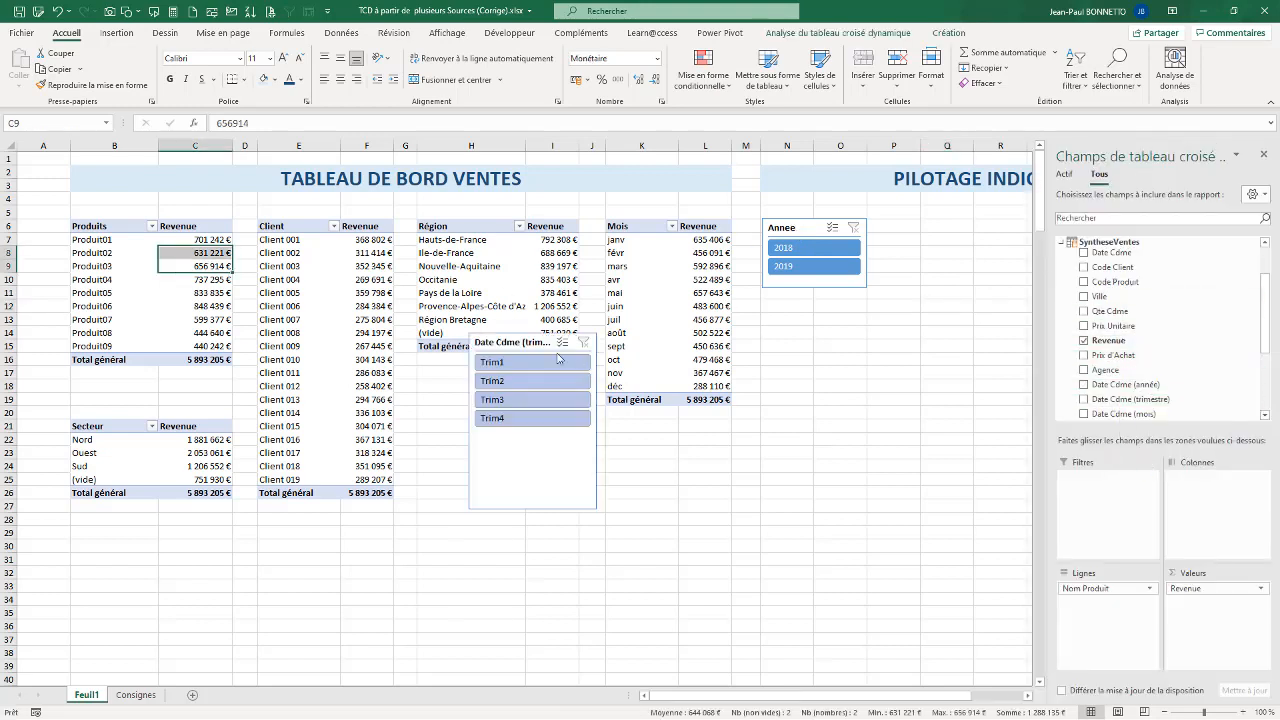
left_click_drag(496, 342, 983, 231)
Step: Arrange the quarter slicer's buttons in 2 columns and apply the light blue style from the Foncé group
left_click(780, 33)
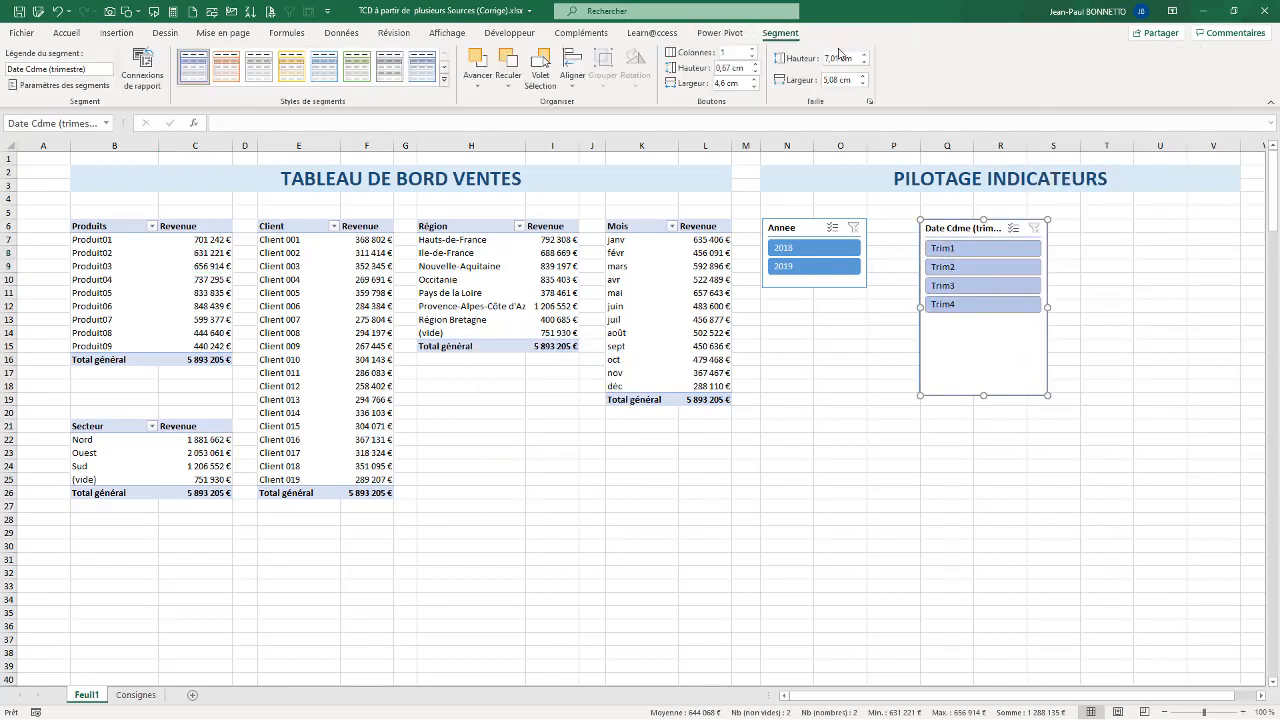
left_click(752, 48)
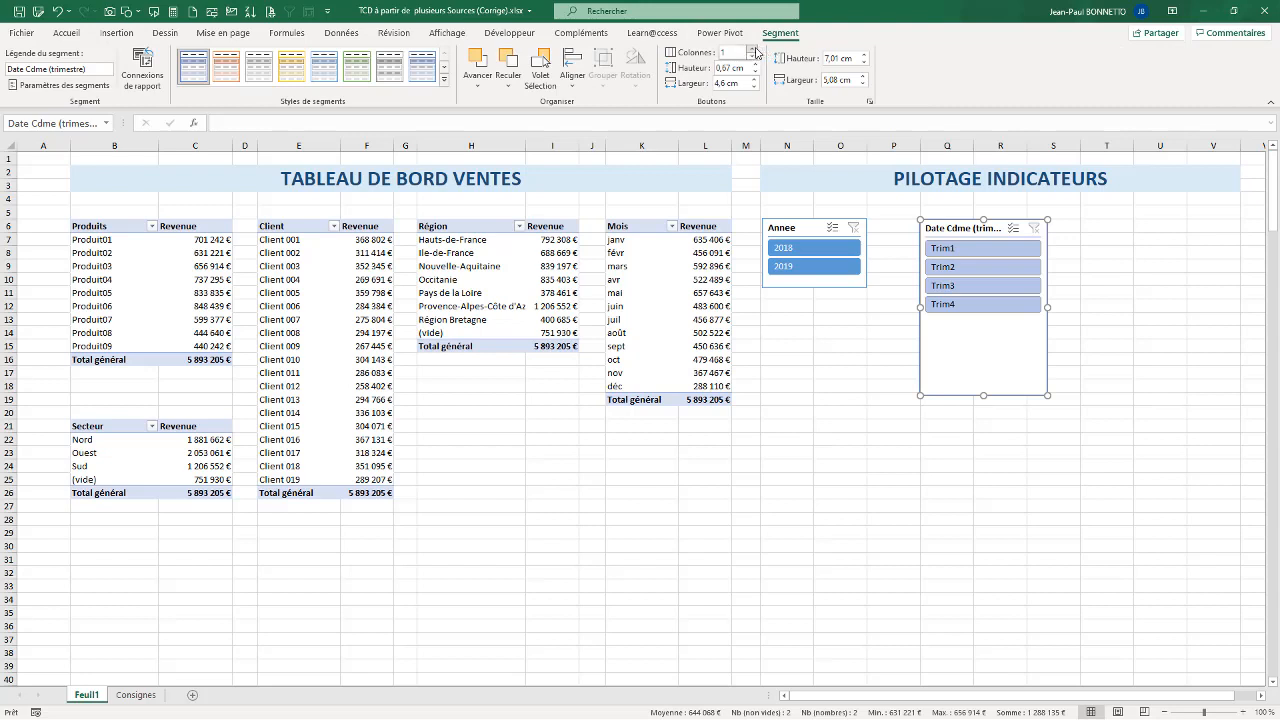
left_click(444, 80)
left_click(326, 145)
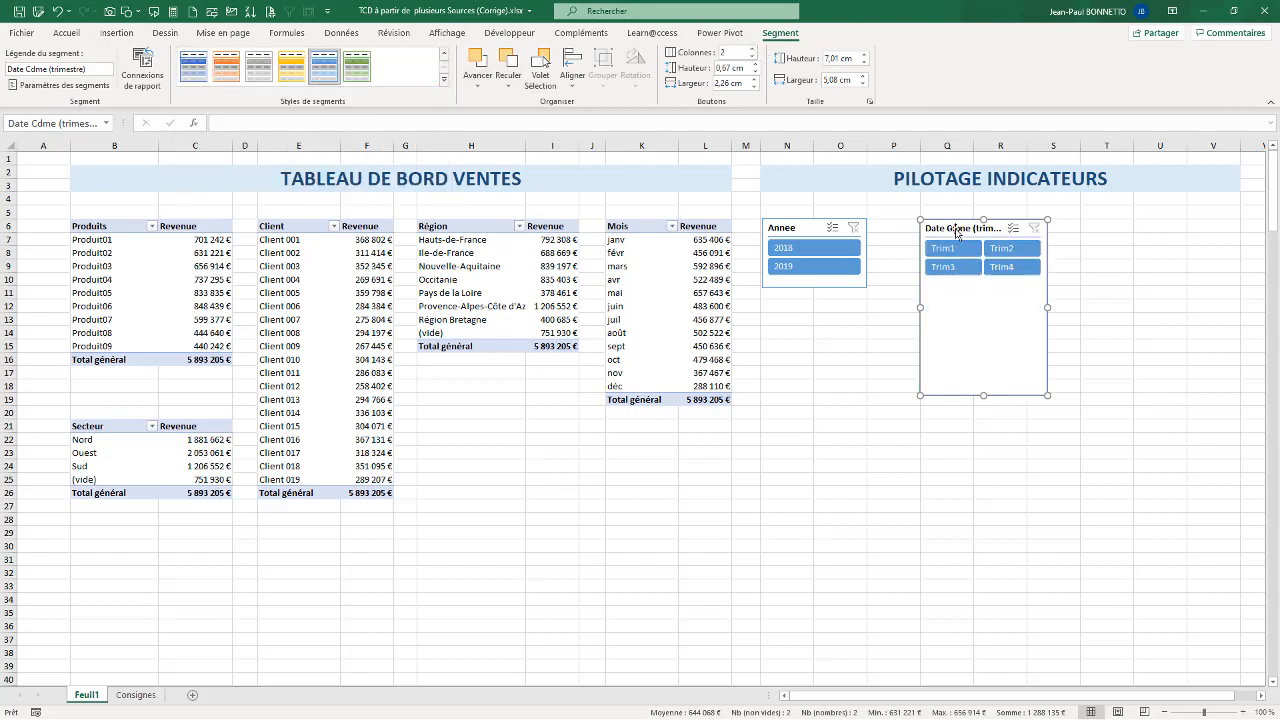
Step: Change the quarter slicer's caption to Trimestre and shorten it to fit its two rows of buttons
left_click(100, 69)
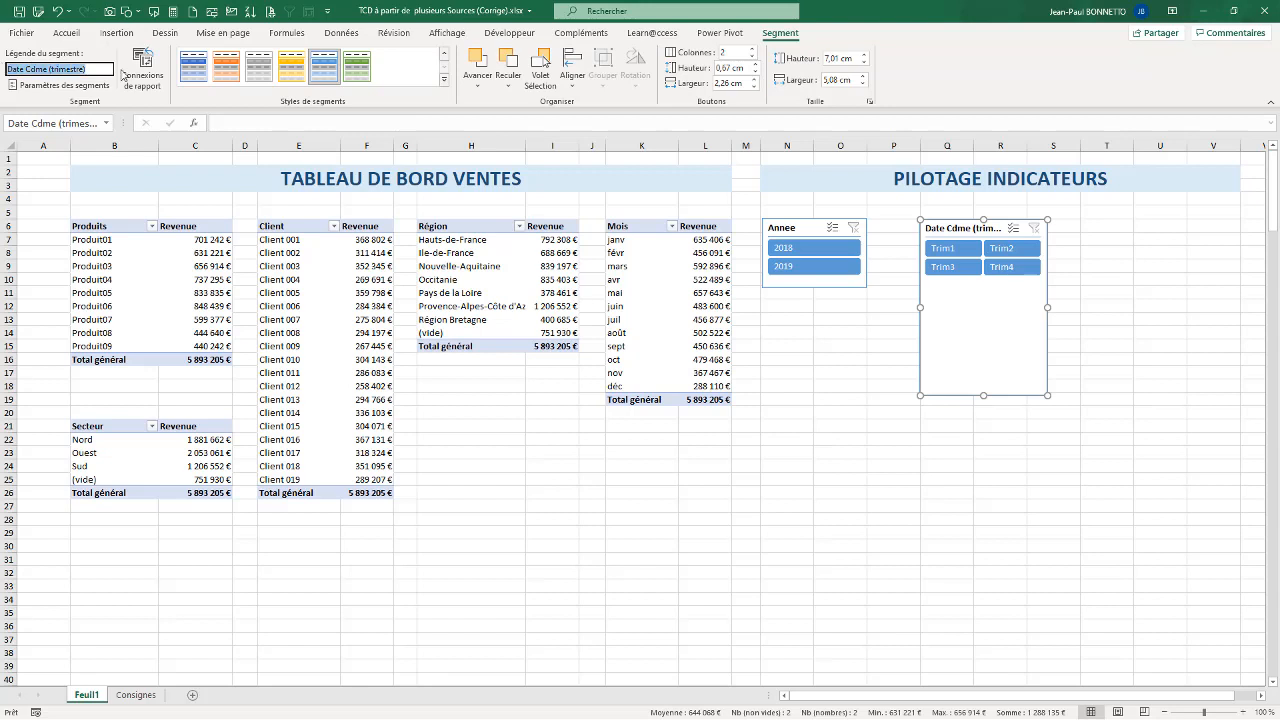
type("Trimestre")
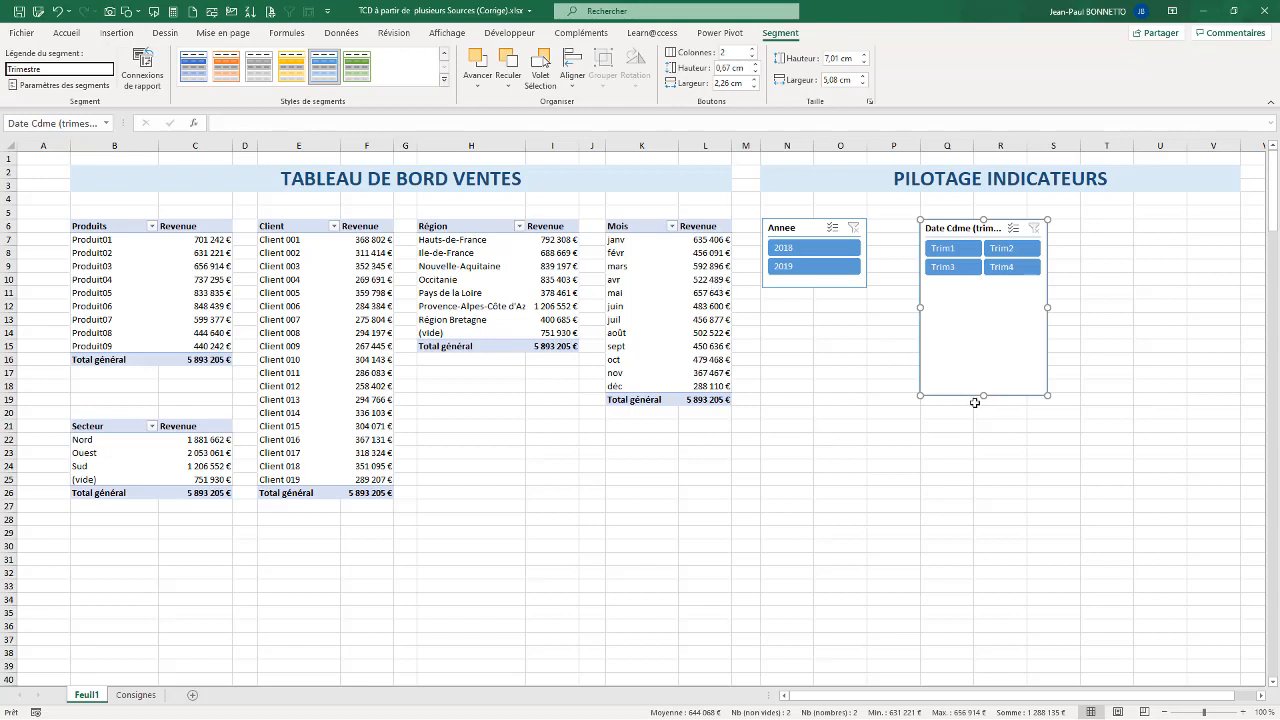
left_click_drag(984, 394, 951, 285)
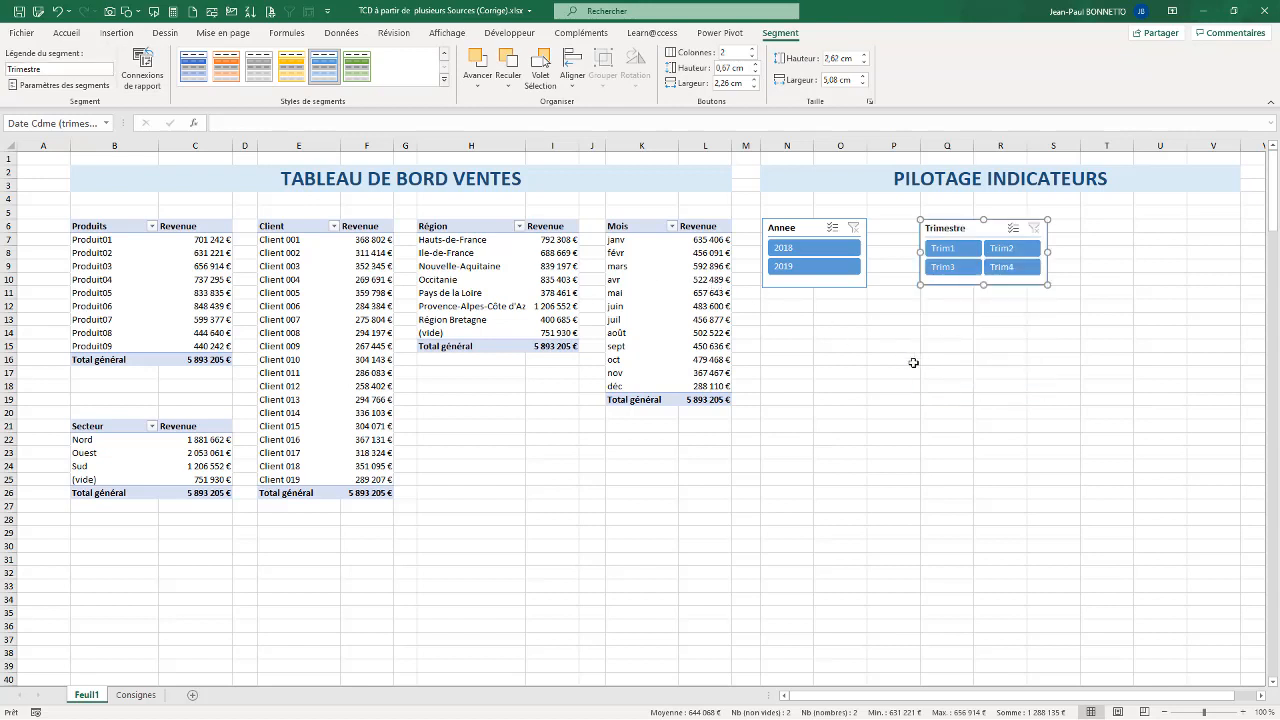
left_click(912, 366)
left_click(786, 308)
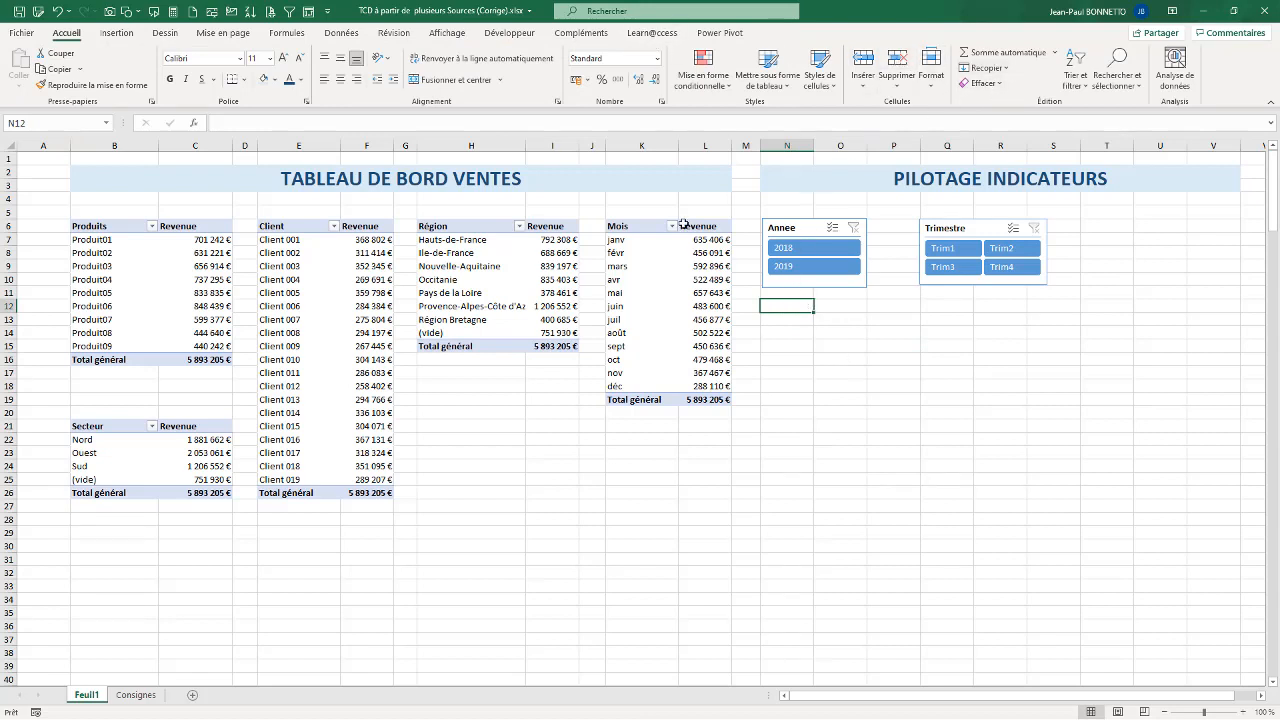
left_click(187, 262)
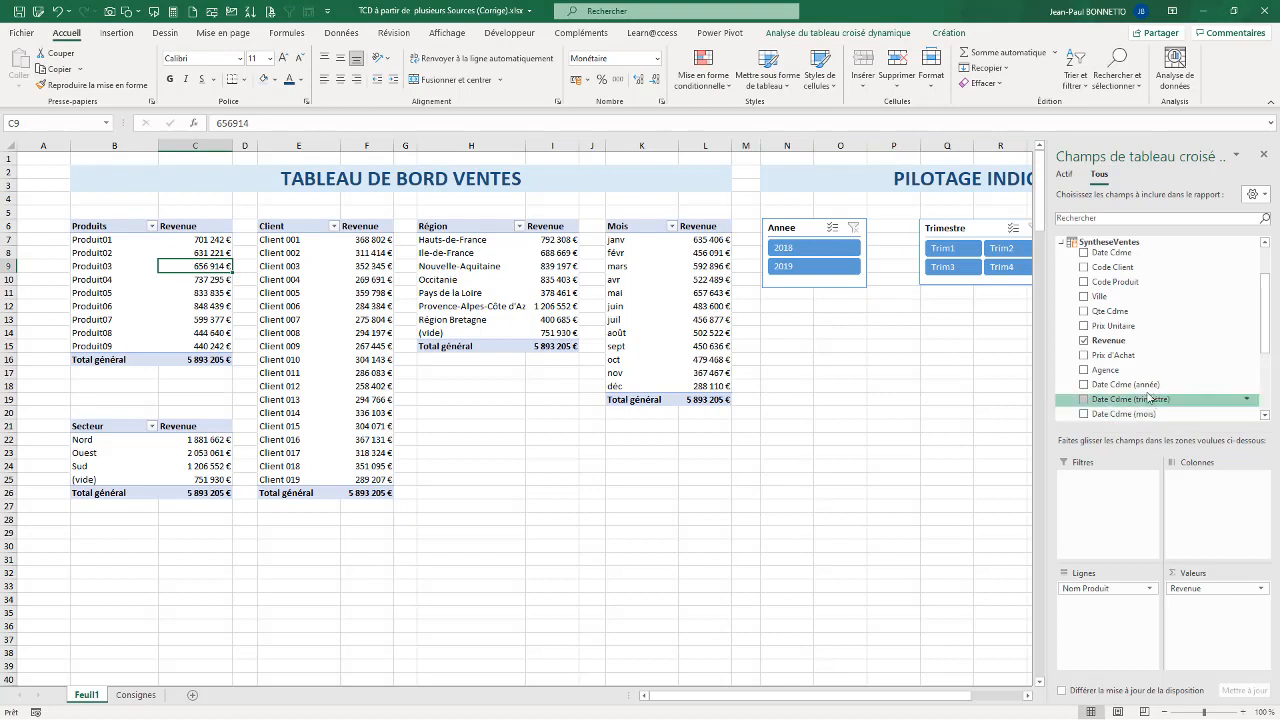
left_click(1061, 243)
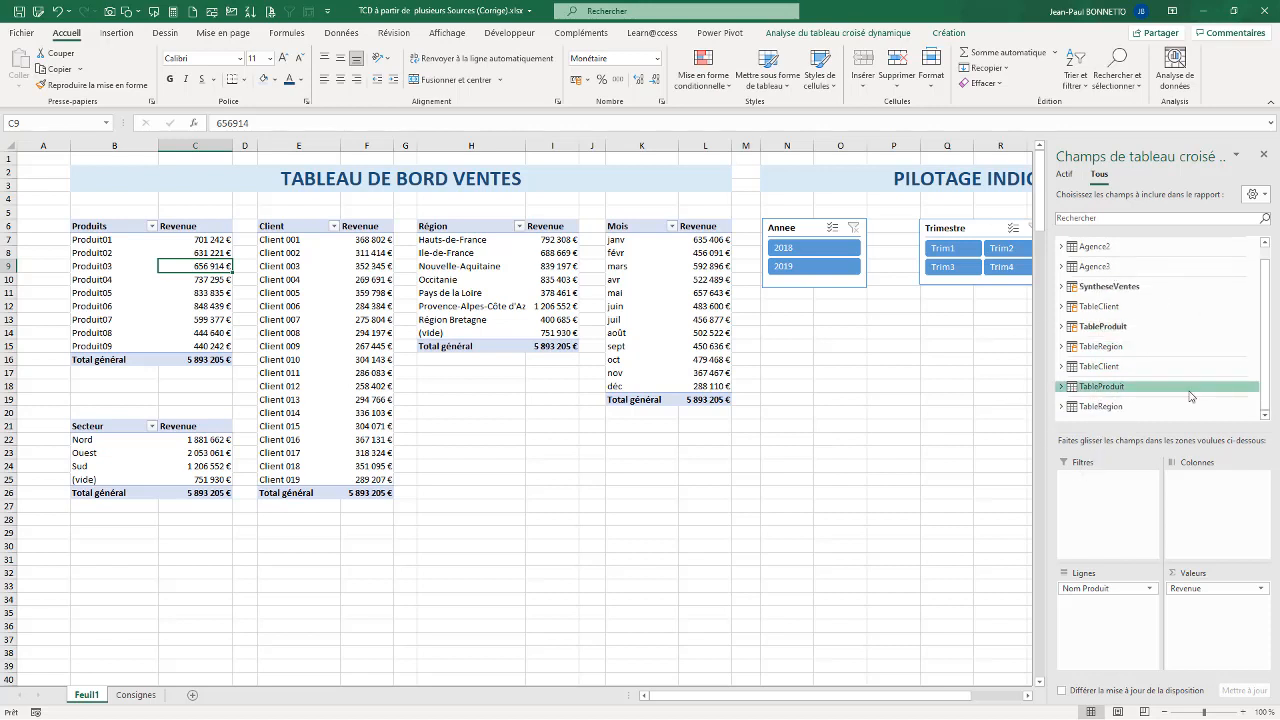
left_click(1100, 406)
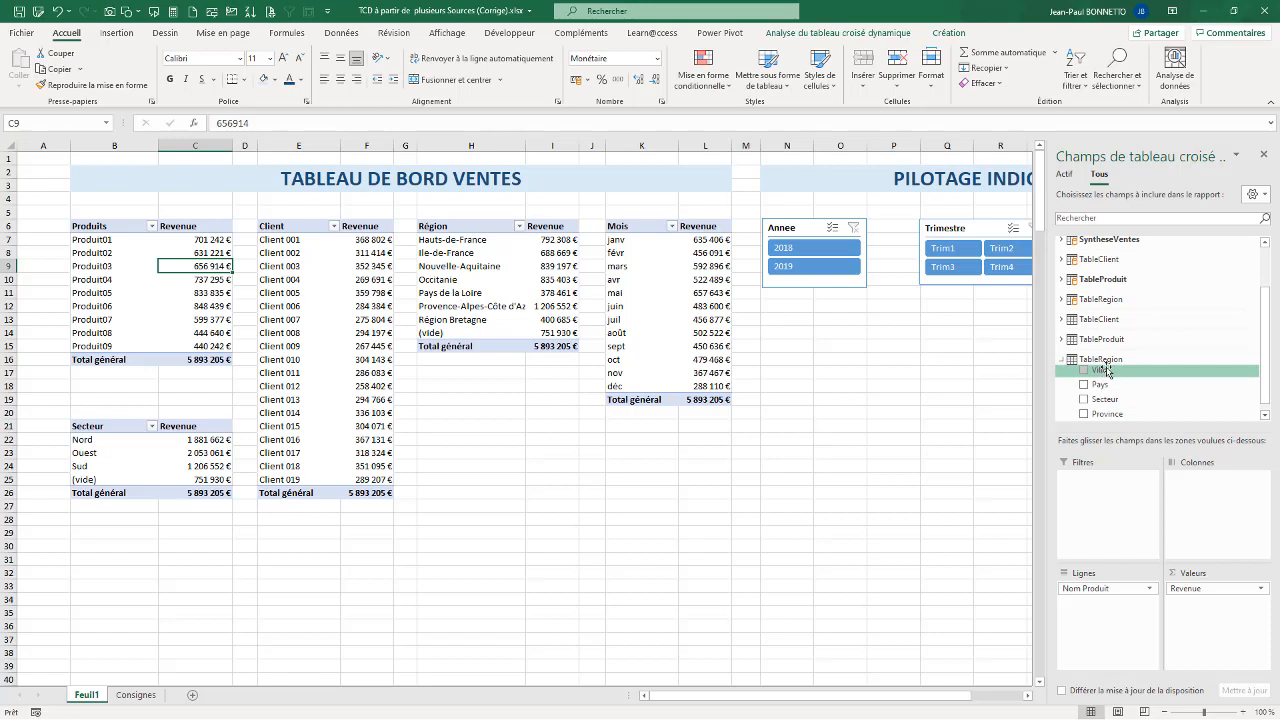
left_click(1015, 412)
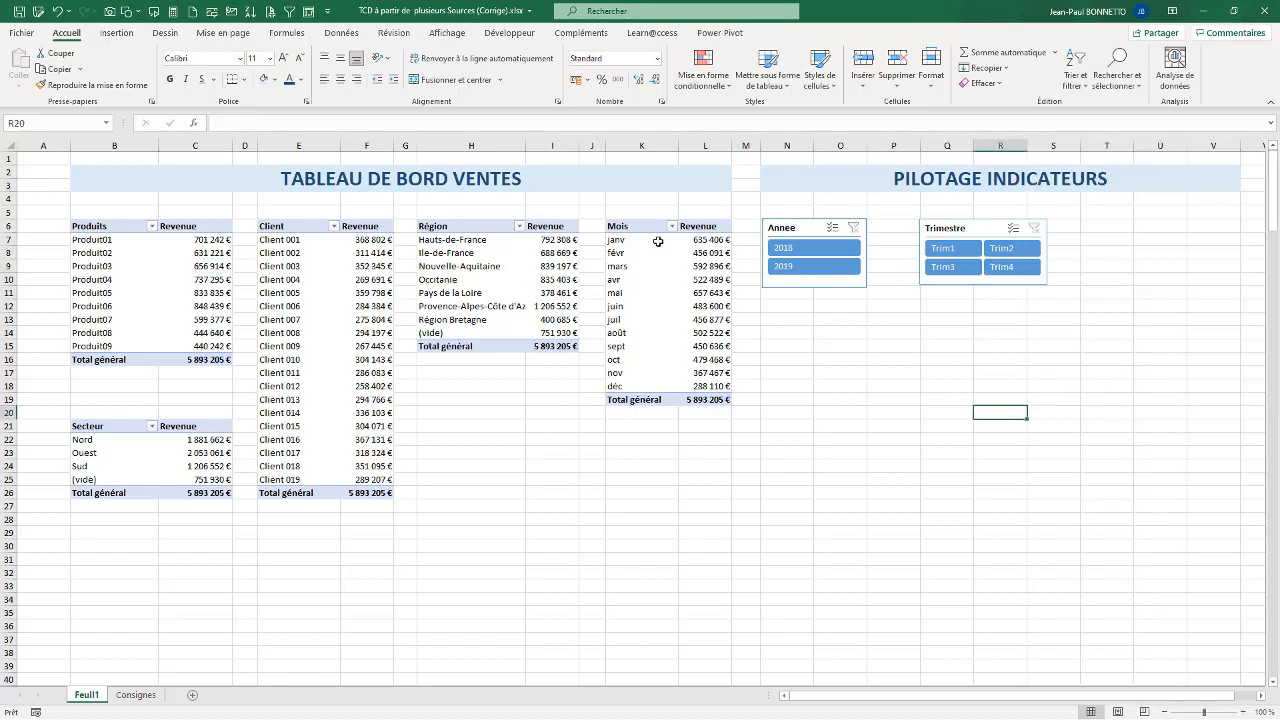
Step: Add a slicer for the Ville field of the data model's TableRegion to the Produits pivot table, and place it below the Annee slicer
left_click(98, 266)
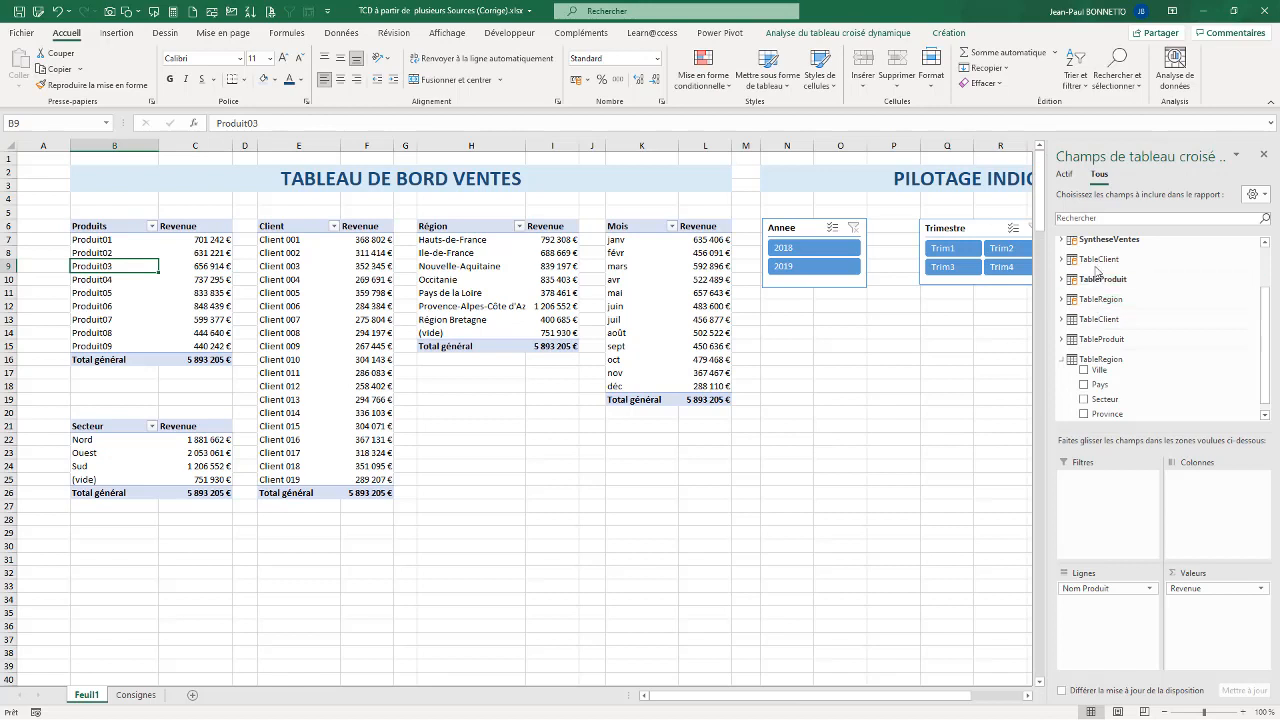
left_click(1064, 302)
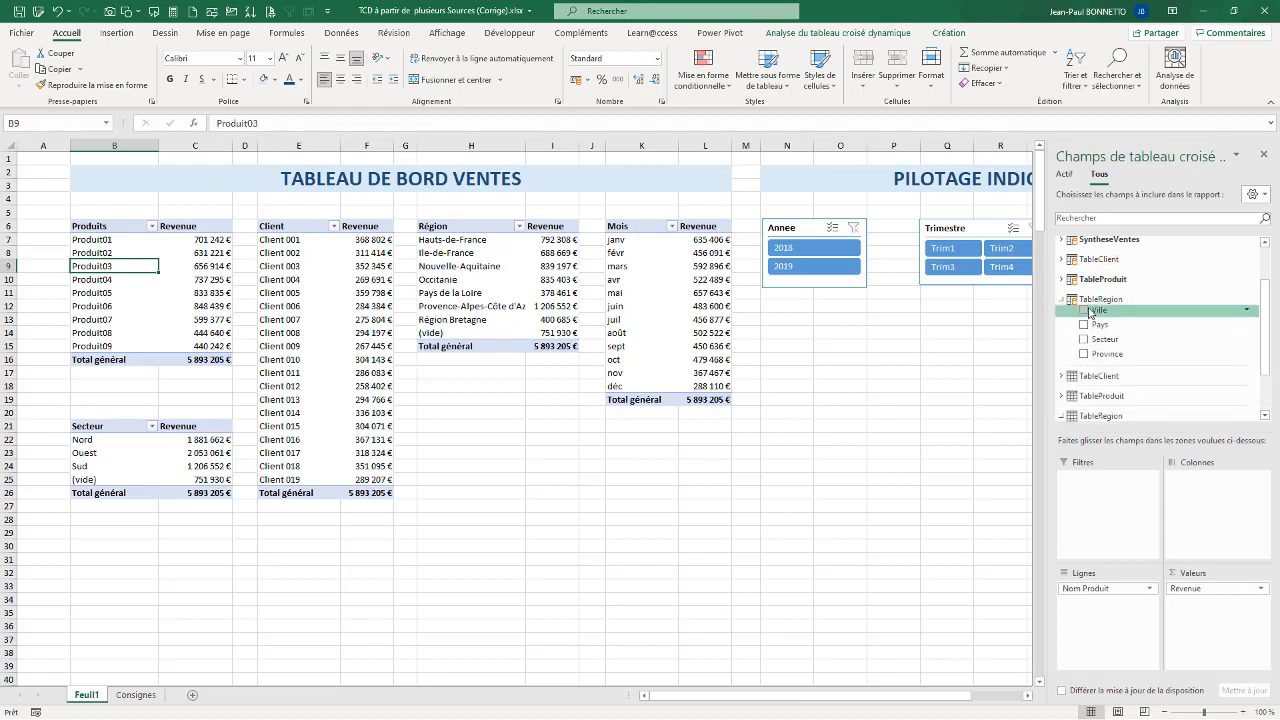
right_click(1104, 316)
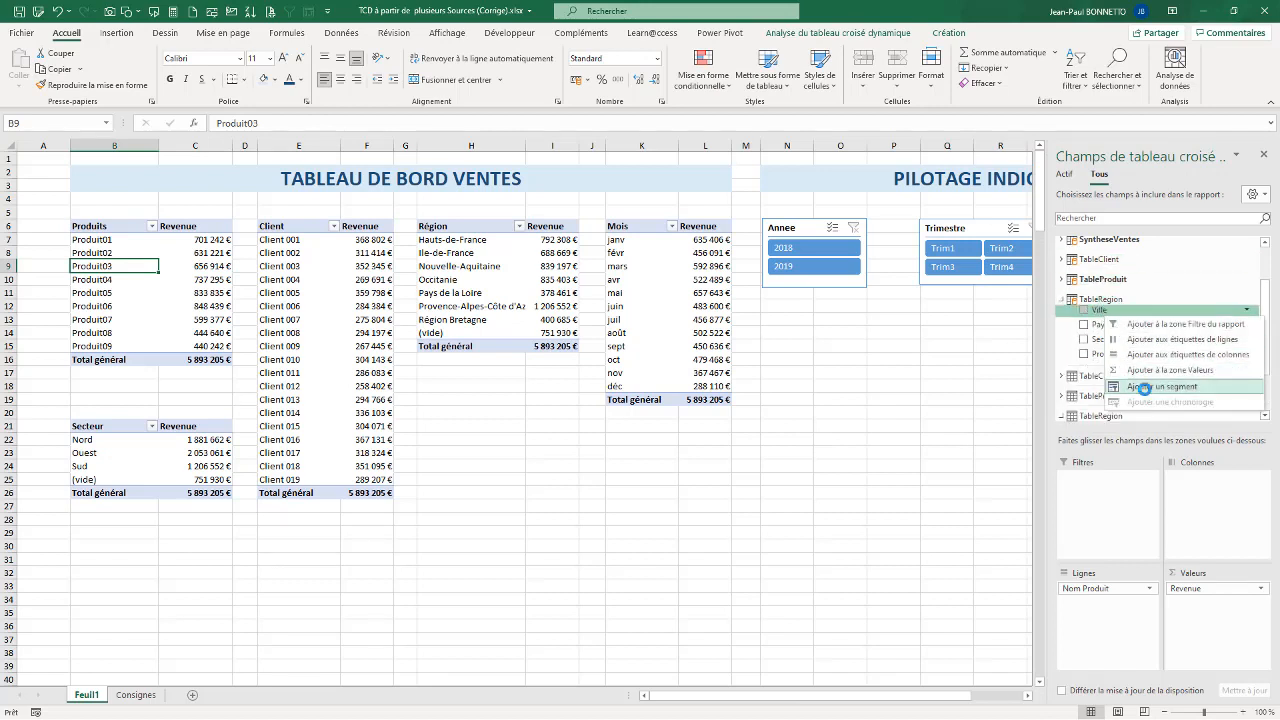
left_click(1150, 387)
left_click_drag(530, 350, 820, 314)
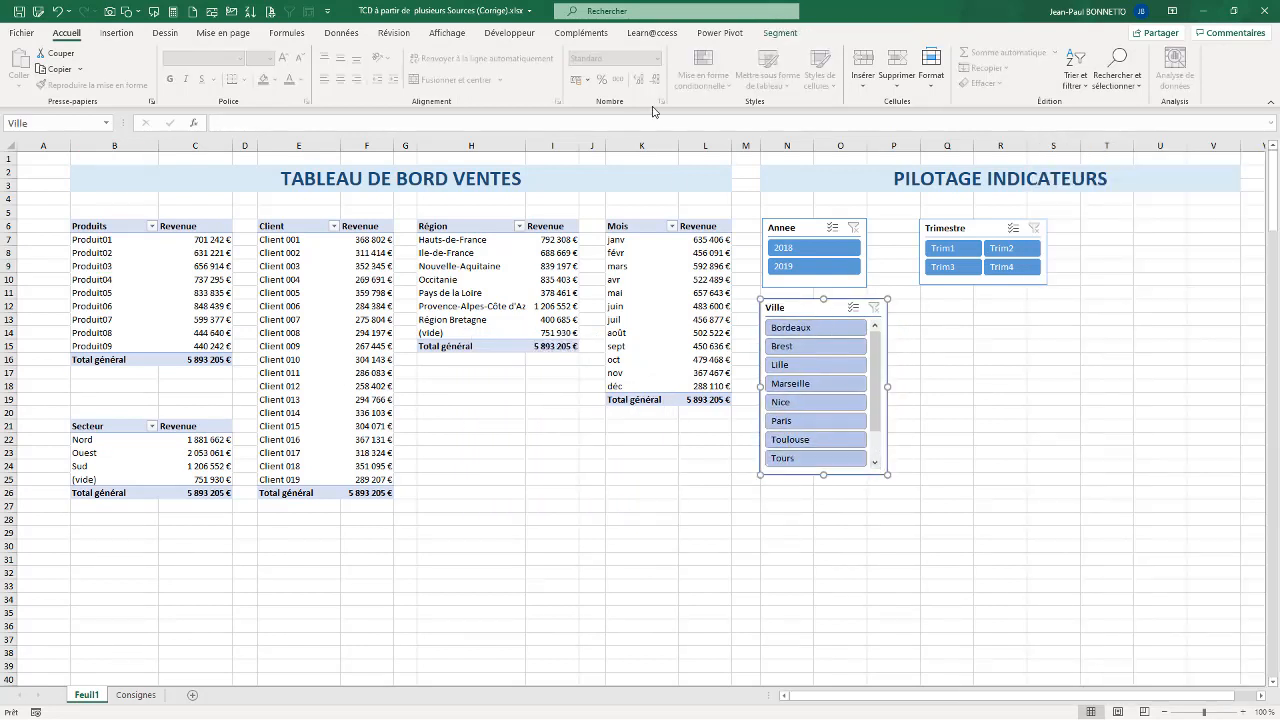
Step: Apply the light blue style from the Foncé group to the Ville slicer
left_click(780, 33)
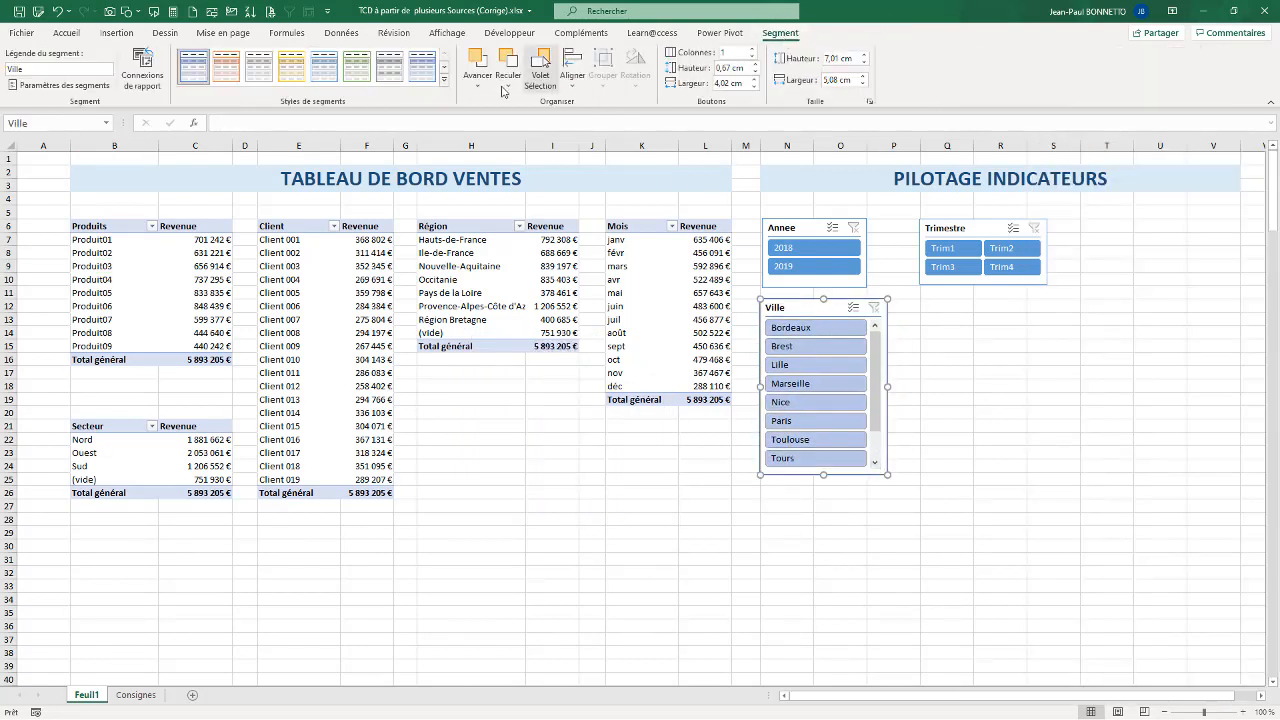
left_click(442, 86)
left_click(325, 145)
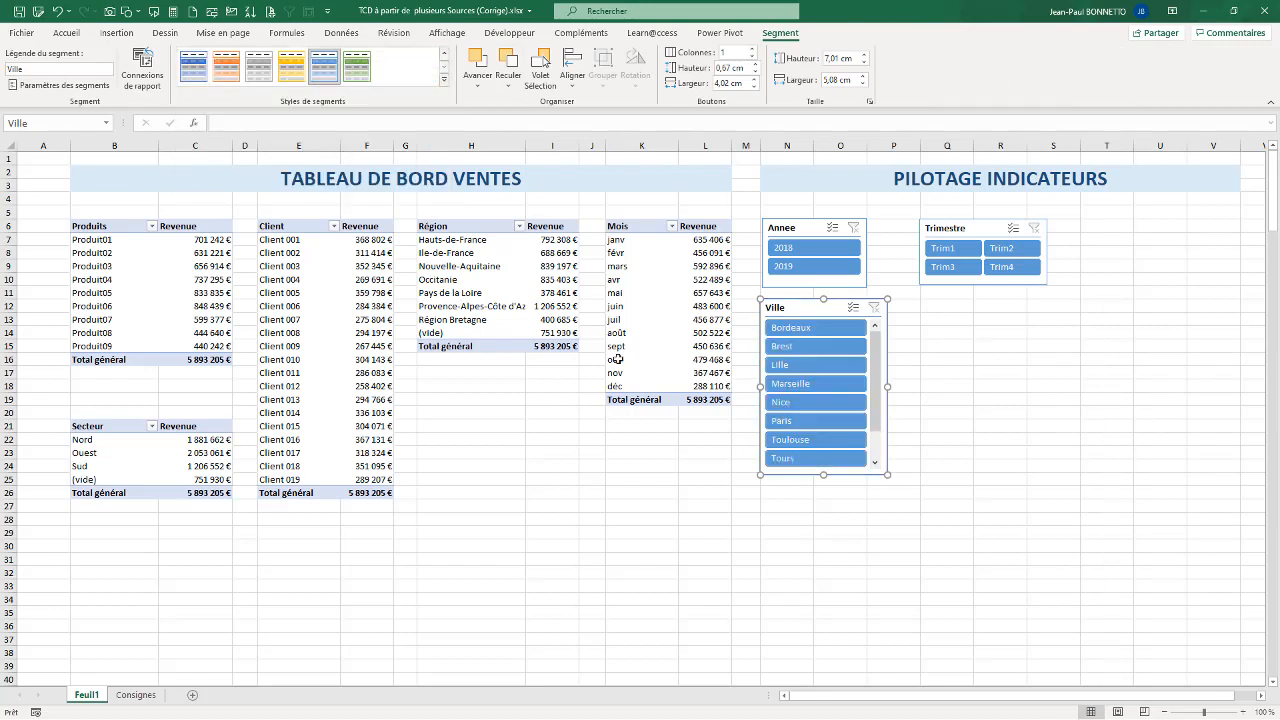
Step: Enlarge the Ville slicer to about 9 cm high and 6.4 cm wide so all its cities fit
left_click(886, 479)
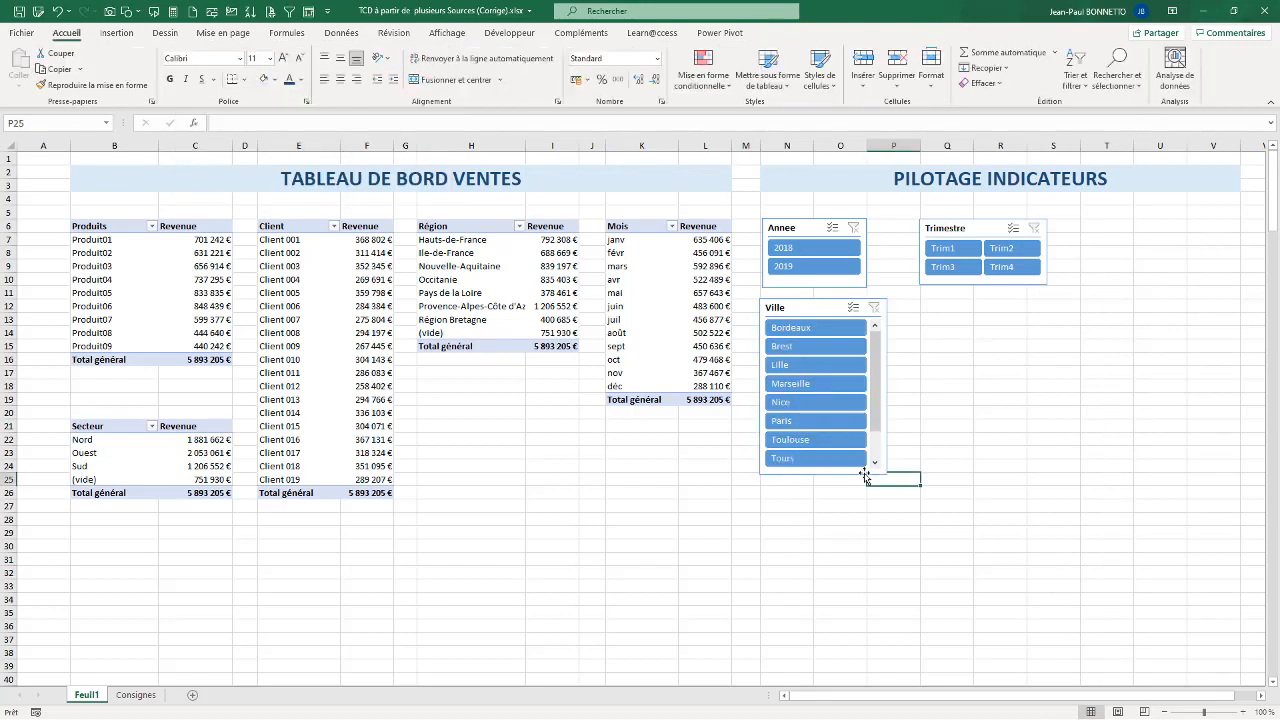
left_click(865, 476)
left_click_drag(887, 471, 919, 525)
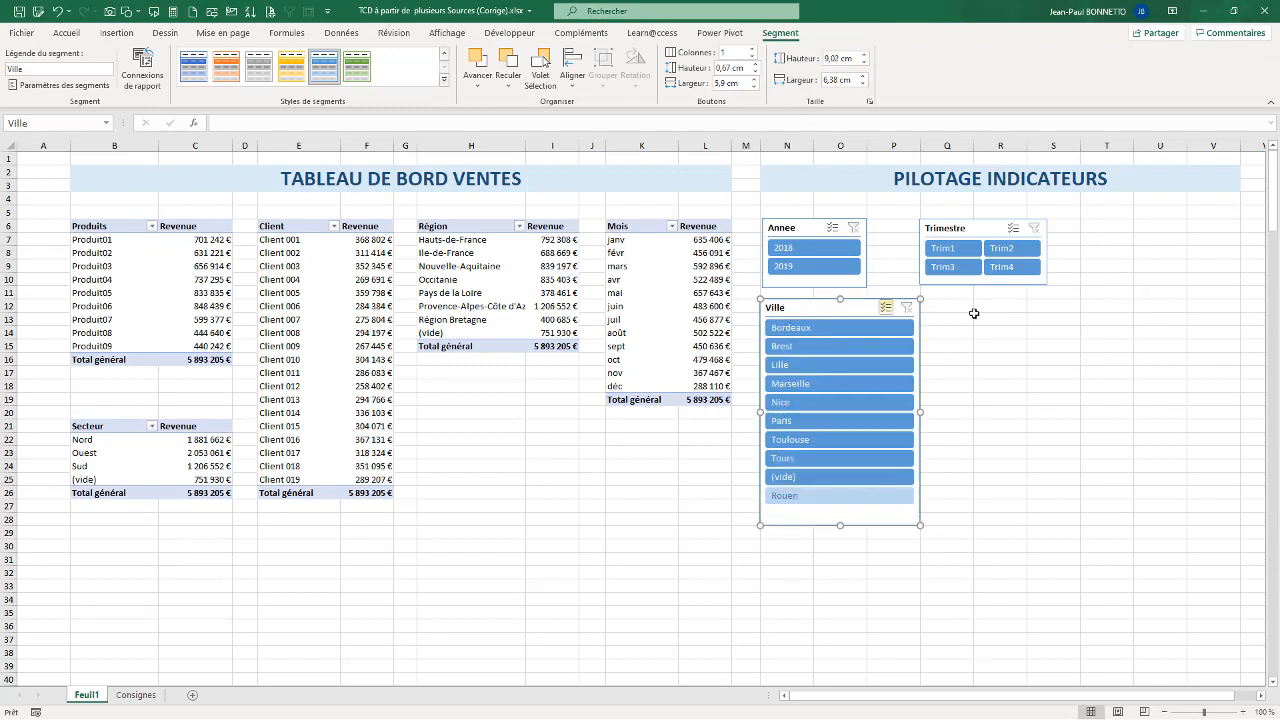
Step: Move the Trimestre slicer clear of the widened Ville slicer, and narrow column Q as a gap between them
left_click_drag(964, 222, 1017, 221)
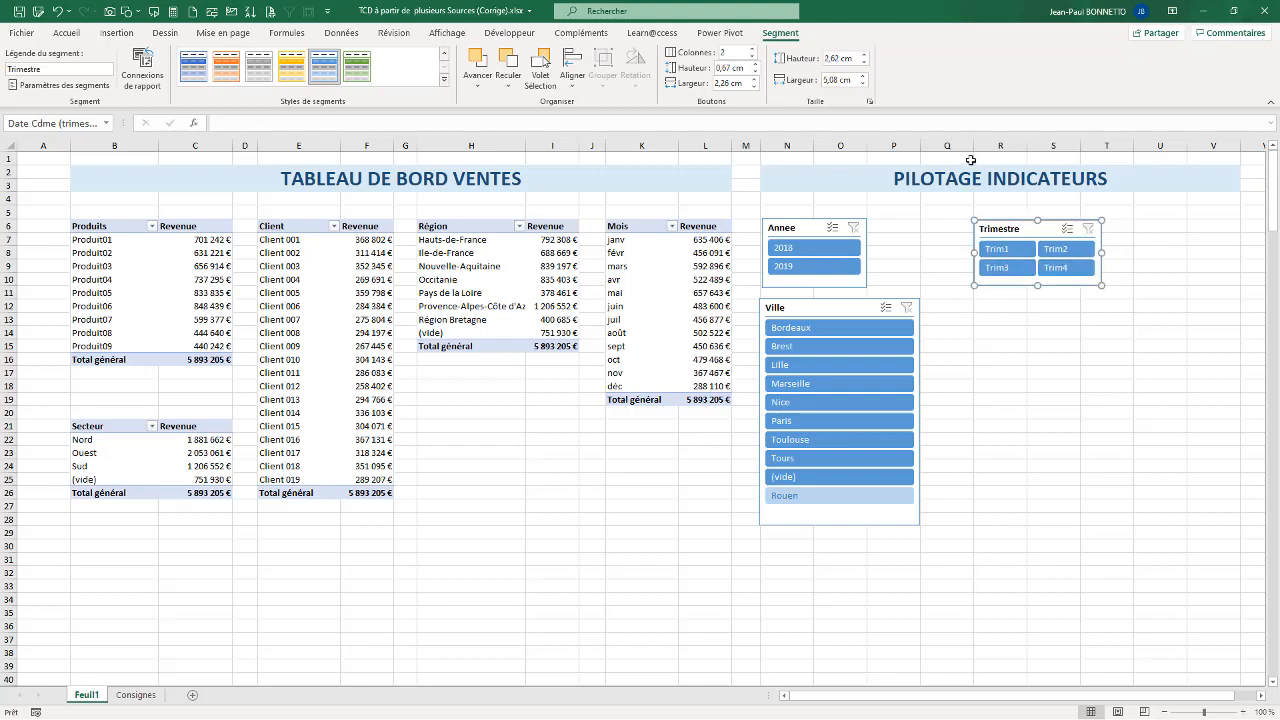
left_click_drag(975, 146, 953, 146)
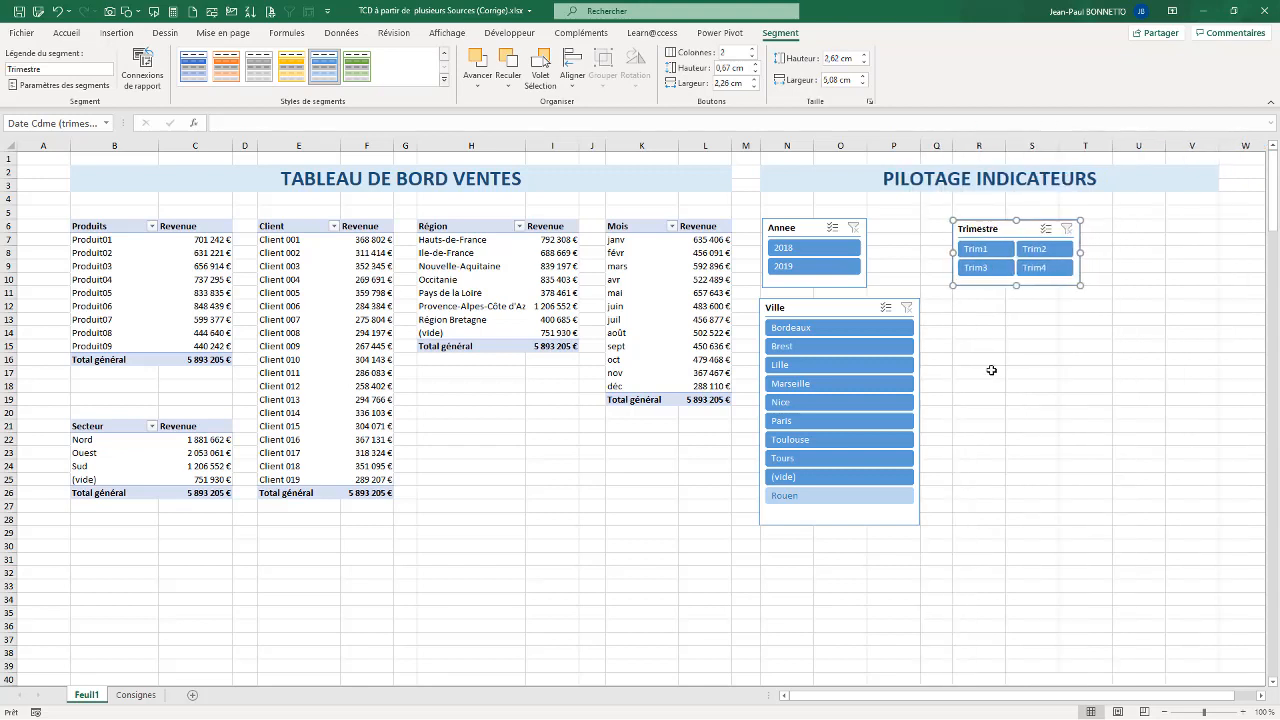
left_click(973, 312)
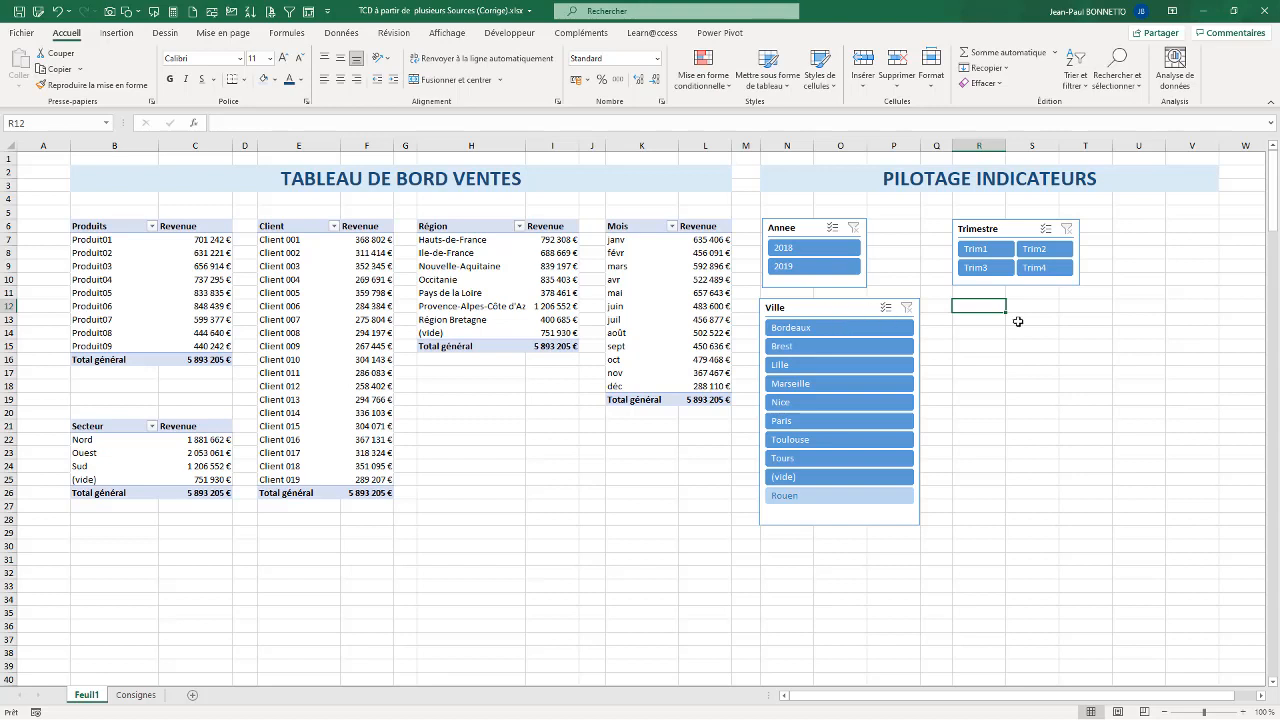
Step: Add a slicer for the Secteur field of TableRegion to the Produits pivot table, and place it below the Trimestre slicer
left_click_drag(114, 266, 114, 253)
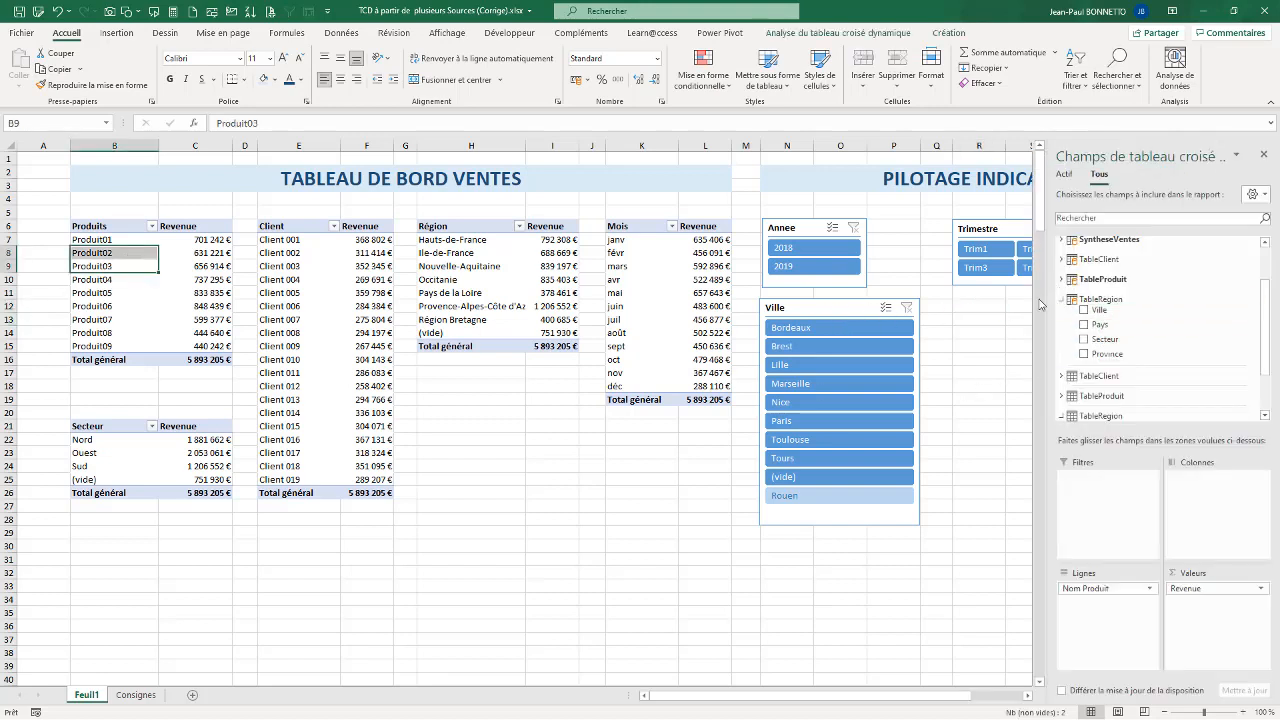
left_click(1061, 279)
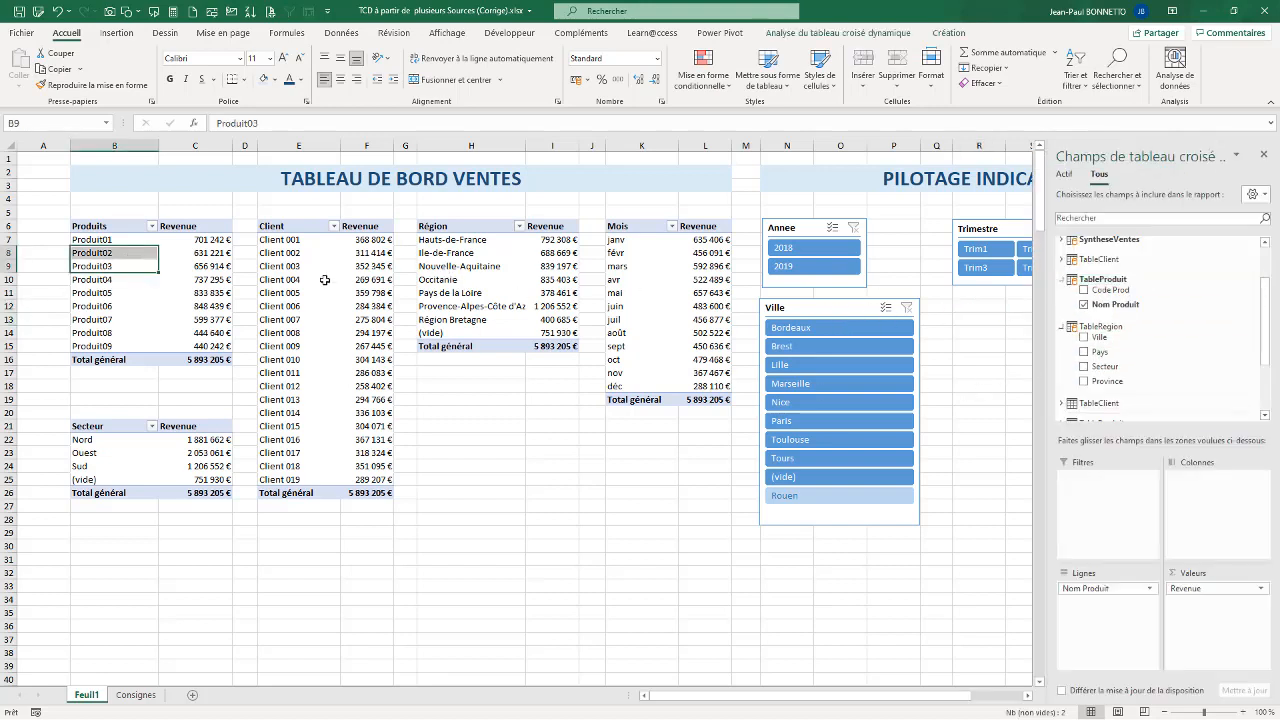
right_click(1110, 369)
left_click(1150, 437)
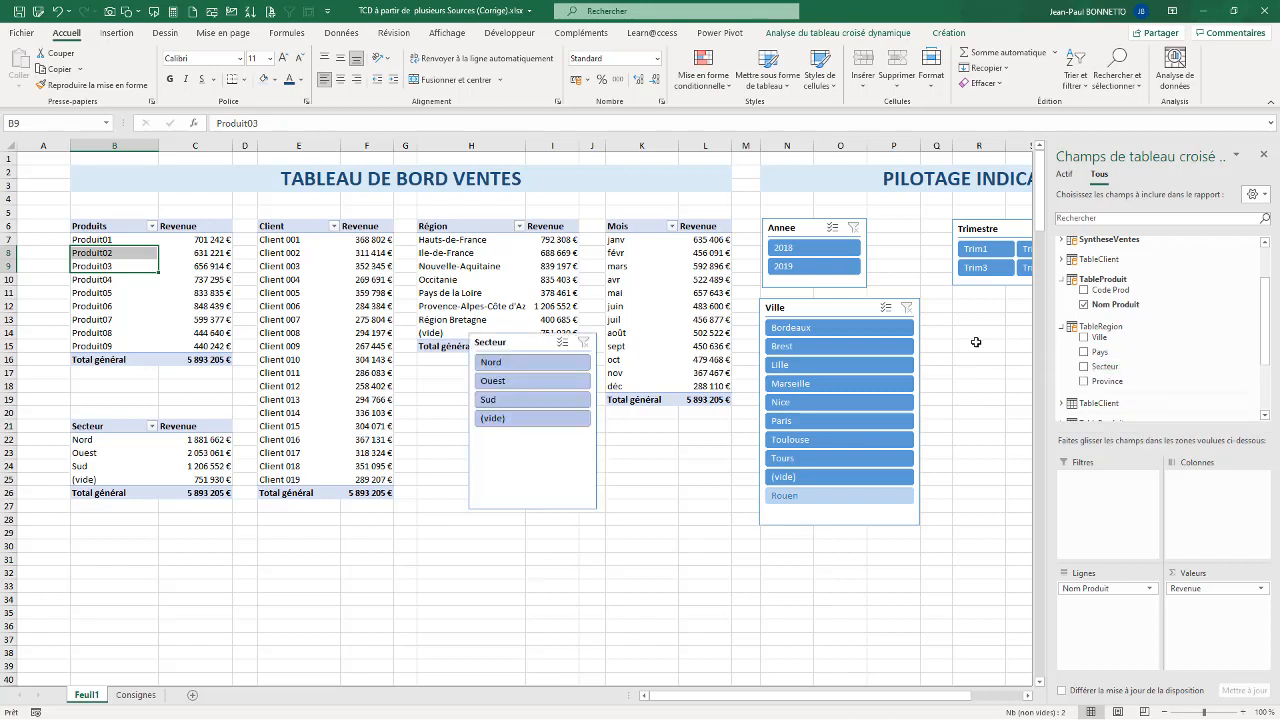
left_click_drag(514, 341, 1000, 308)
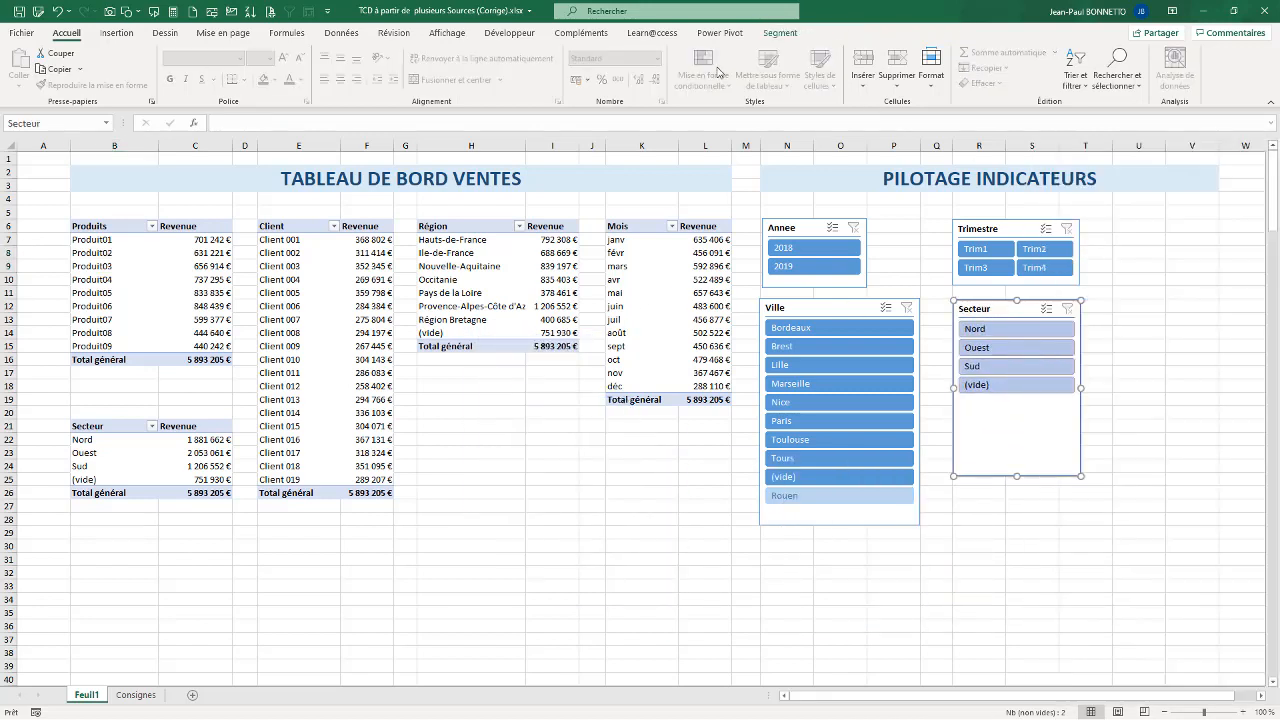
Step: Apply the light blue style from the Foncé group to the Secteur slicer and shorten it to about 4.3 cm
left_click(793, 35)
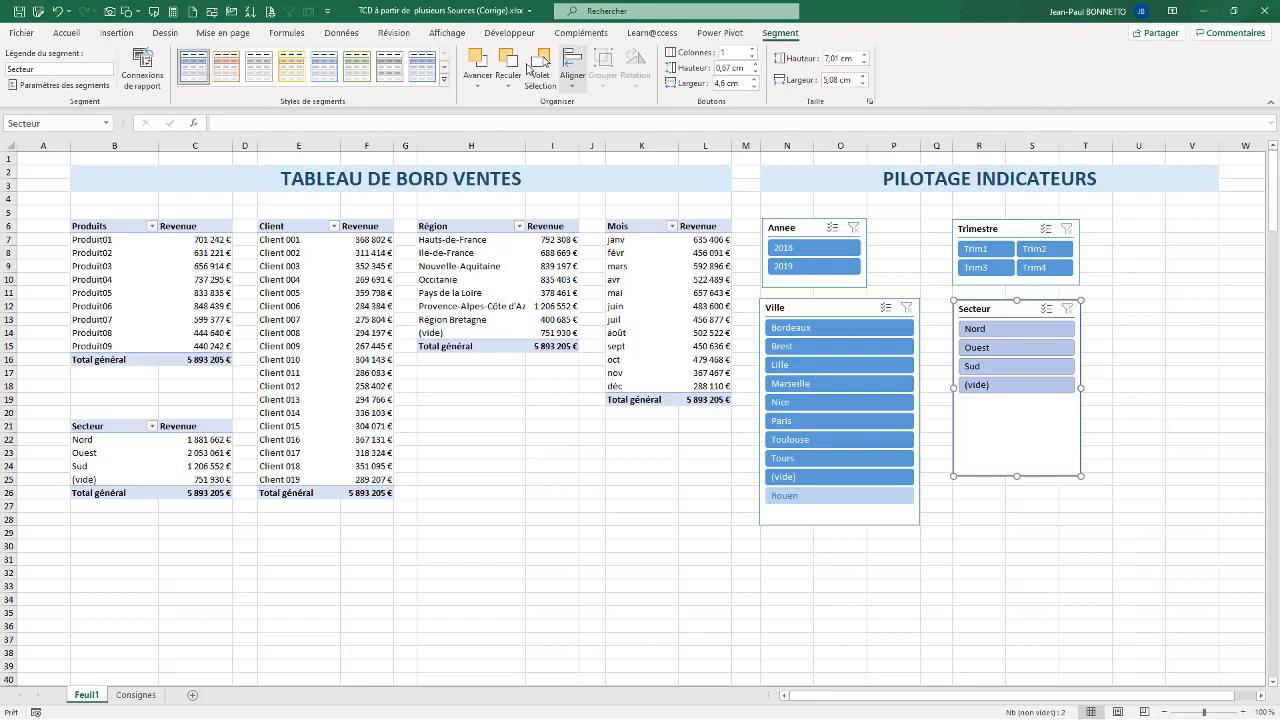
left_click(445, 81)
left_click(324, 145)
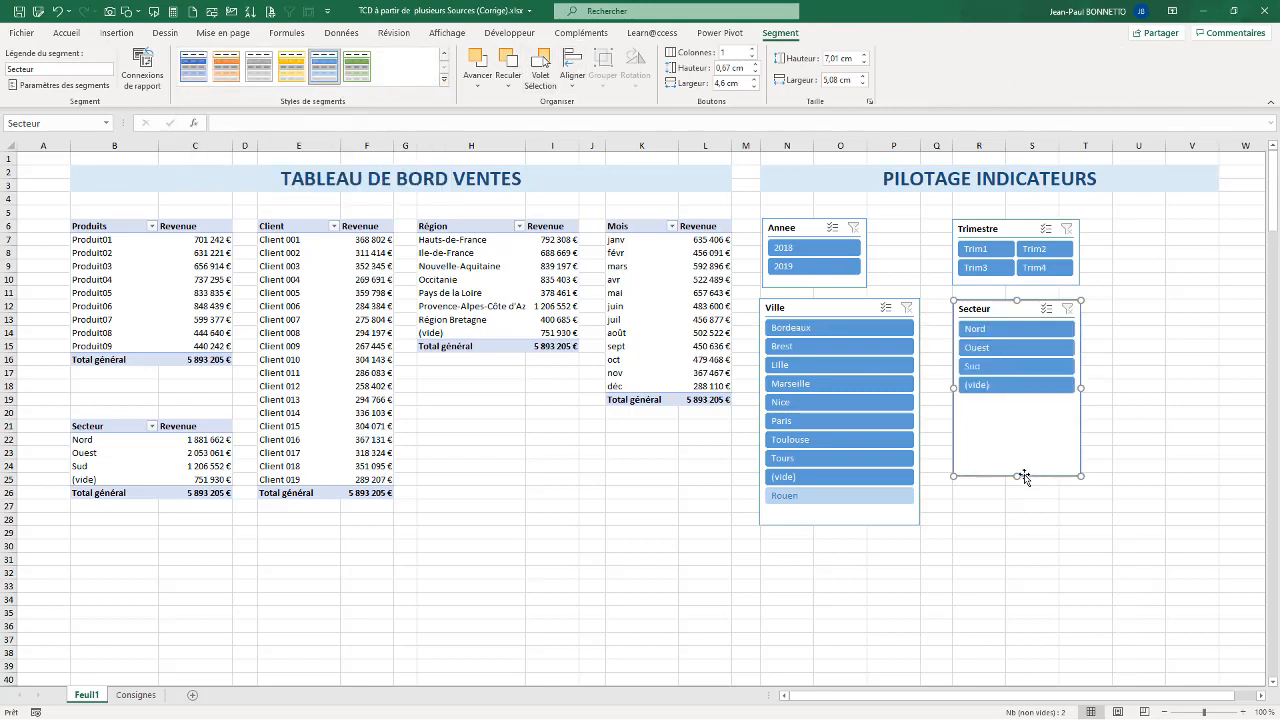
left_click_drag(1018, 476, 1018, 407)
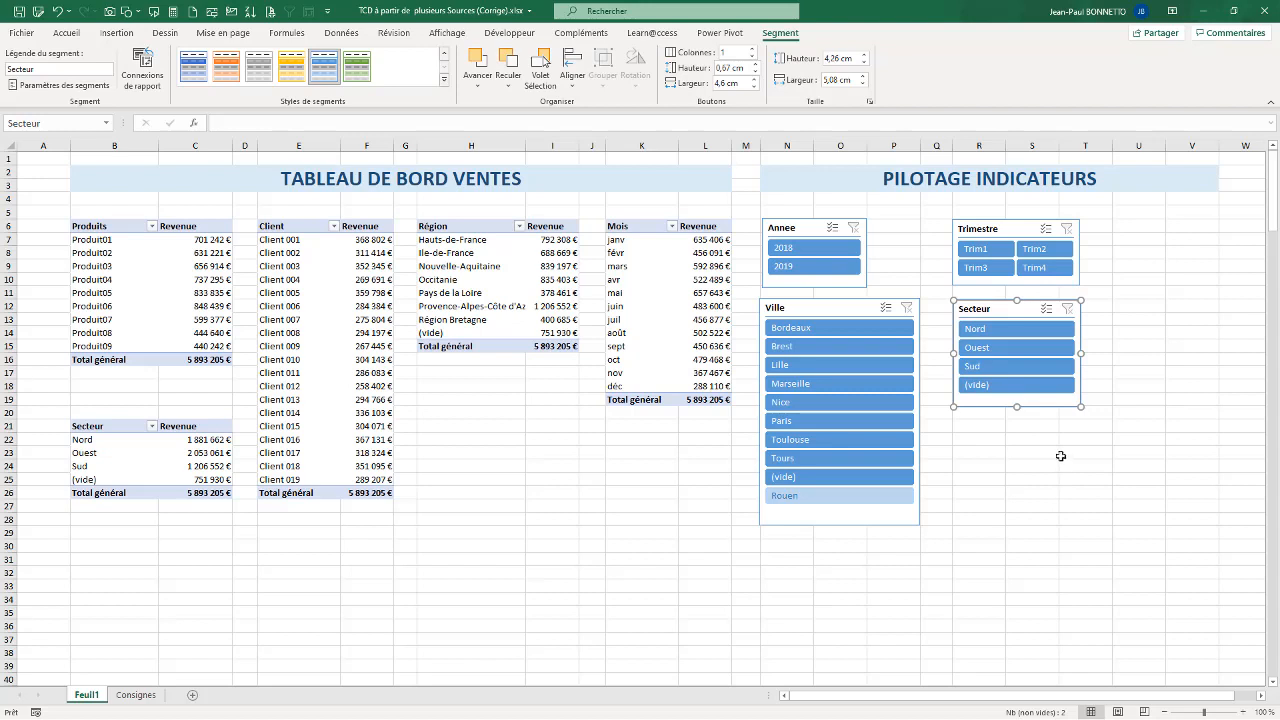
Step: Widen the Trimestre slicer, and widen the Secteur slicer to about 6.3 cm to match it
left_click(1027, 231)
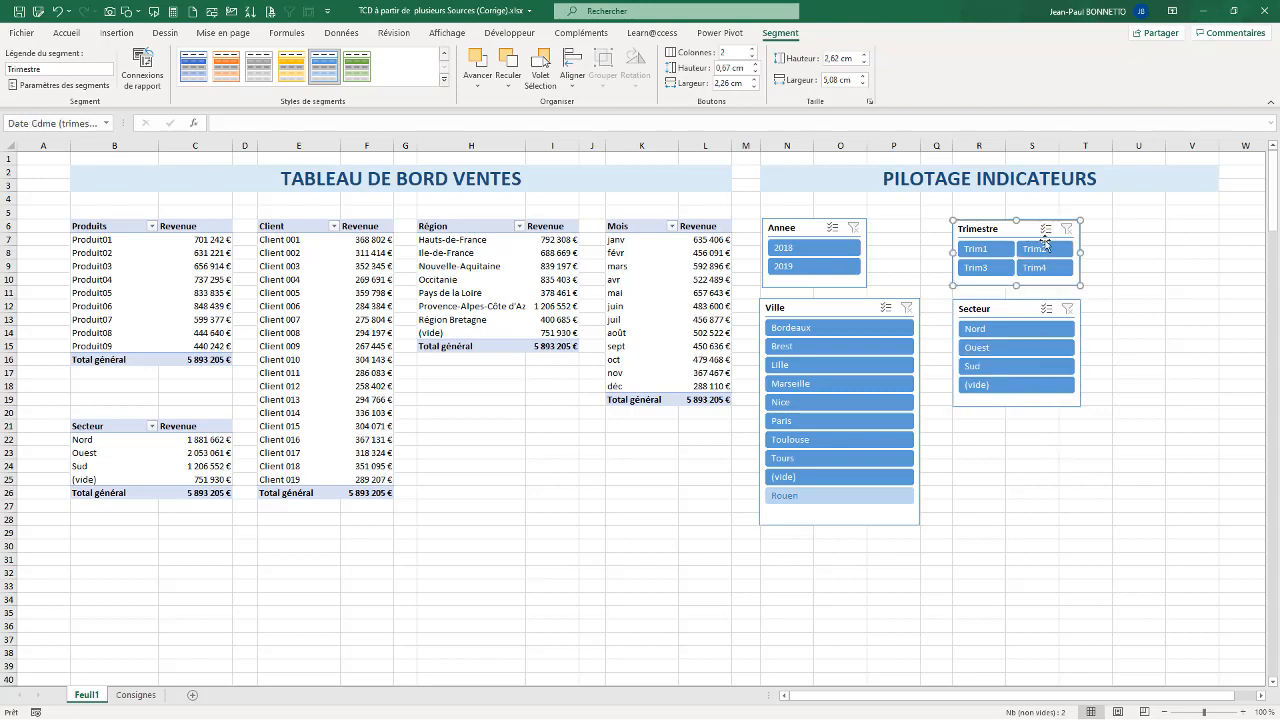
left_click_drag(1080, 284, 1118, 284)
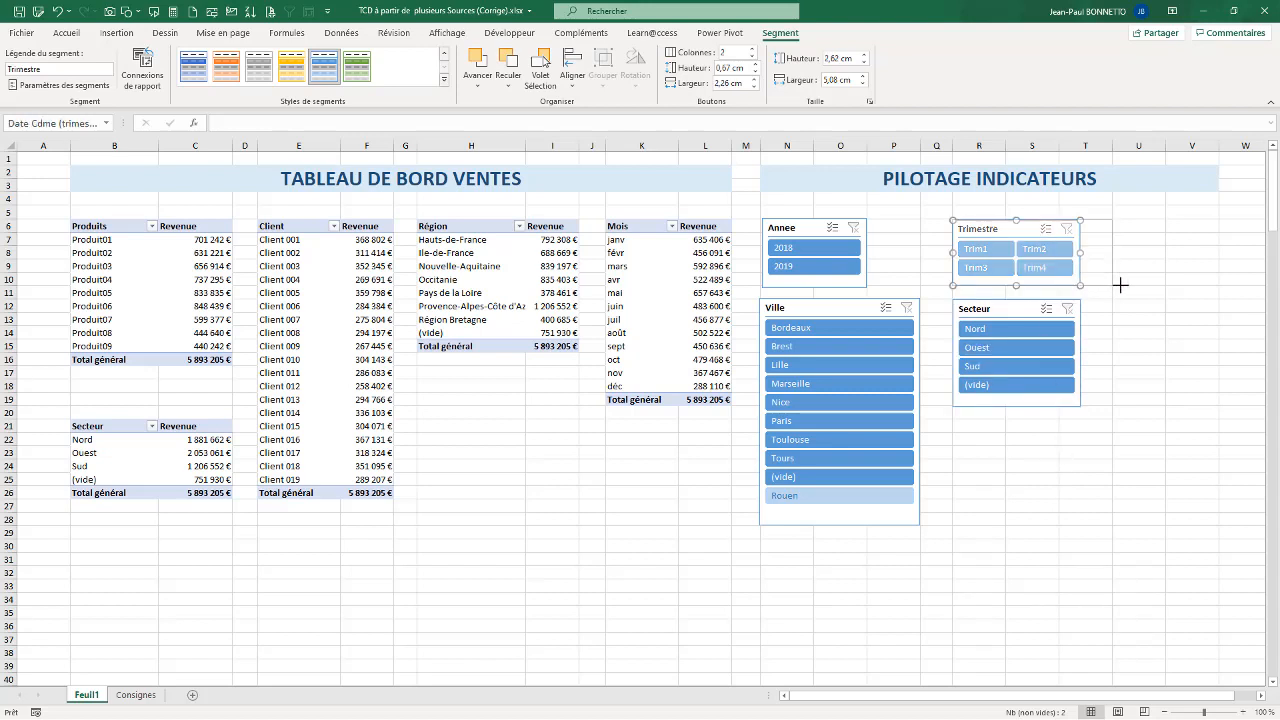
left_click(1036, 328)
left_click(1029, 311)
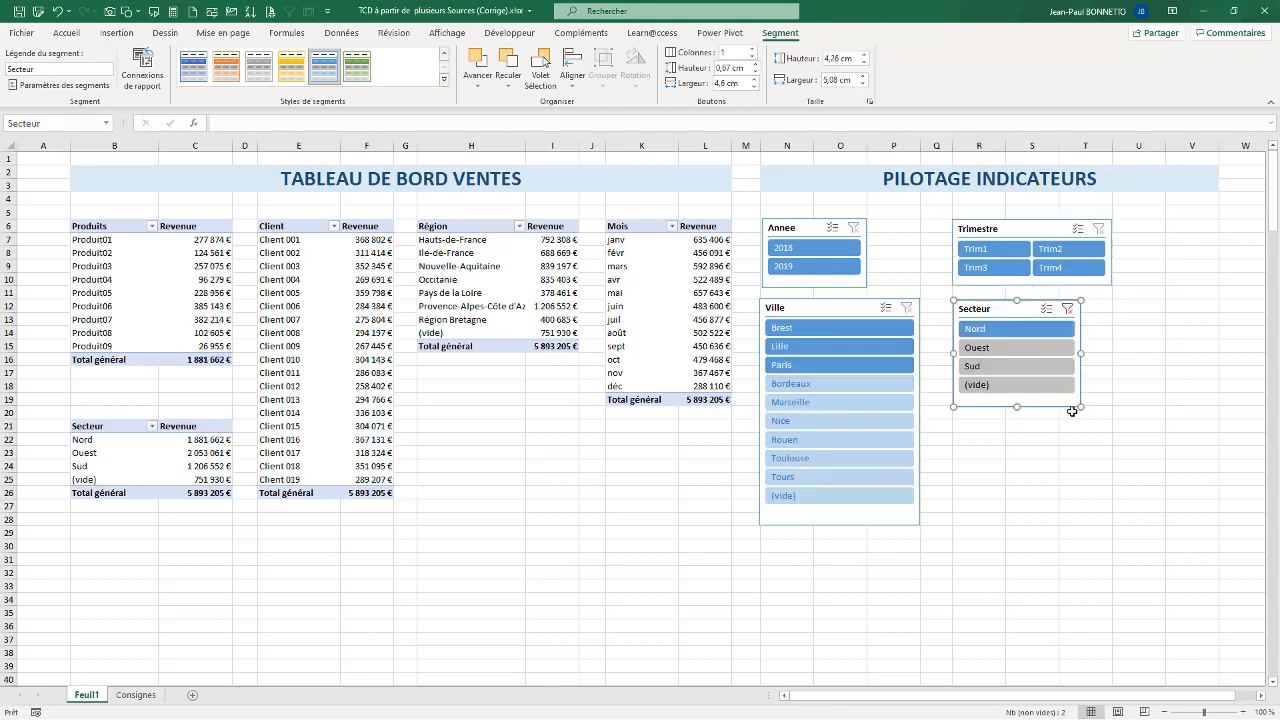
left_click_drag(1080, 407, 1105, 404)
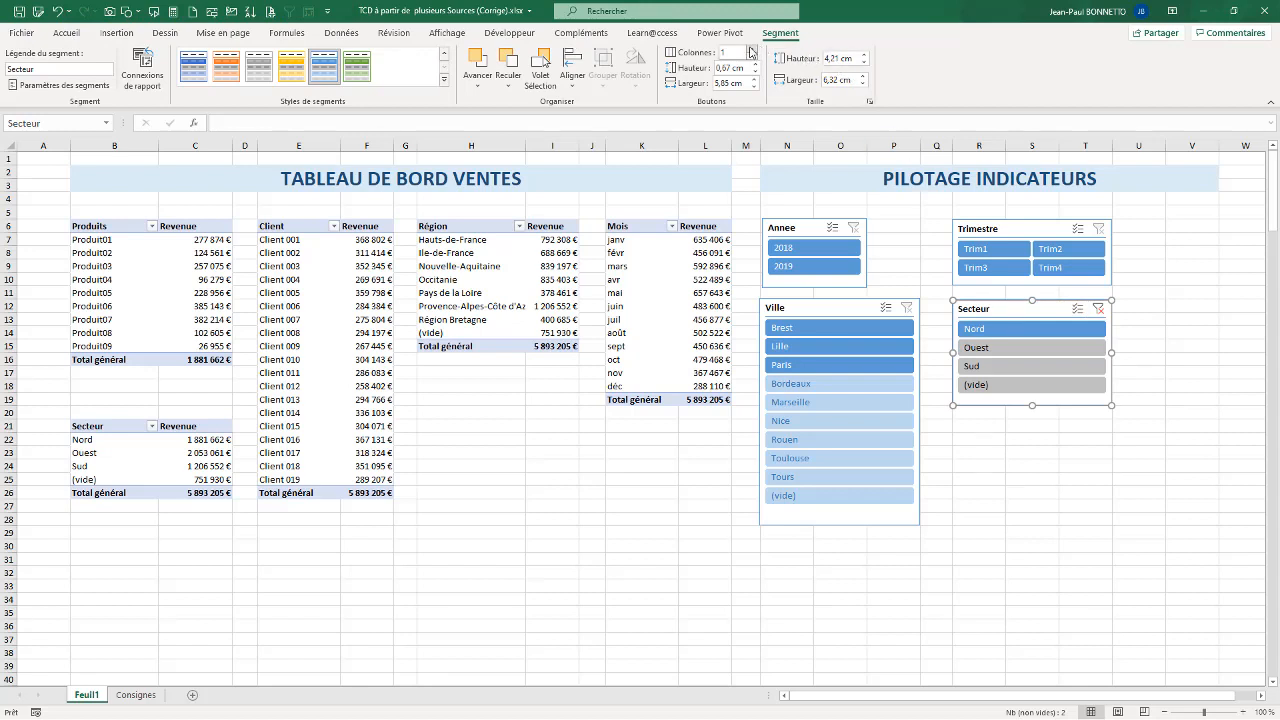
Step: Arrange the Secteur slicer's buttons in 2 columns, shorten it to about 2.6 cm, and clear its filter
left_click(754, 48)
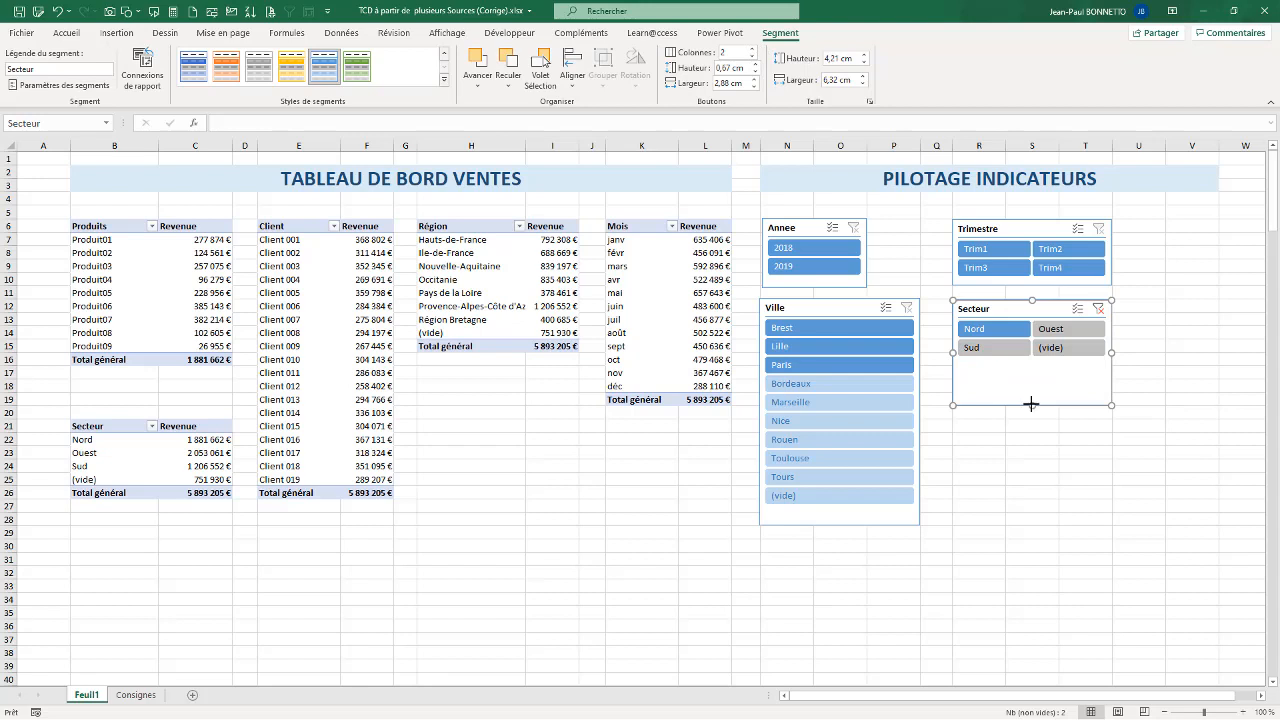
left_click_drag(1031, 404, 1032, 365)
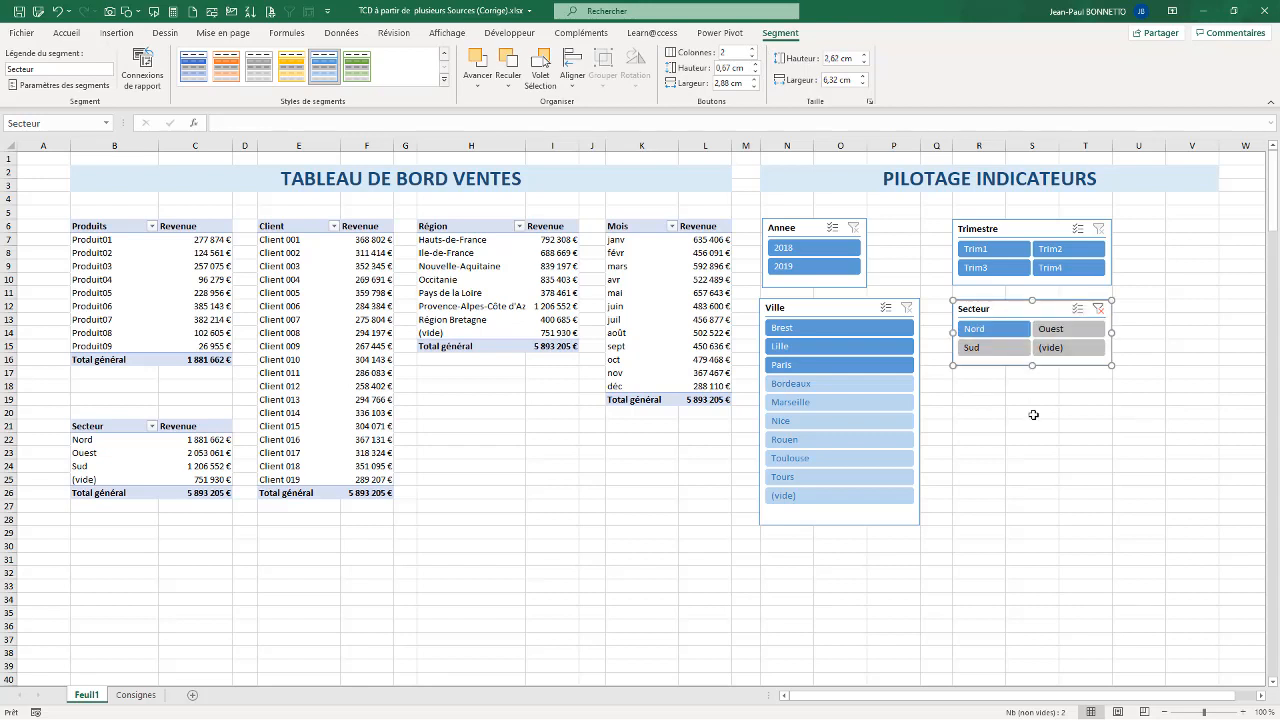
left_click(1031, 413)
left_click(1099, 309)
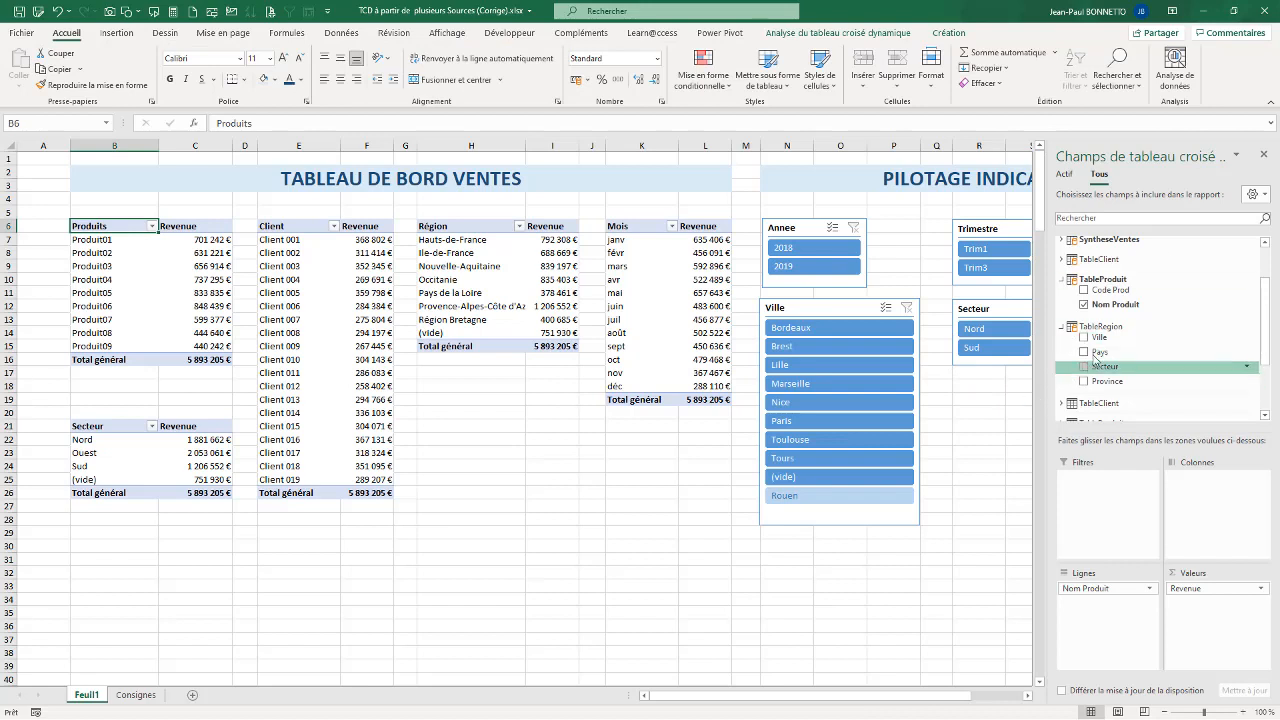
left_click(988, 401)
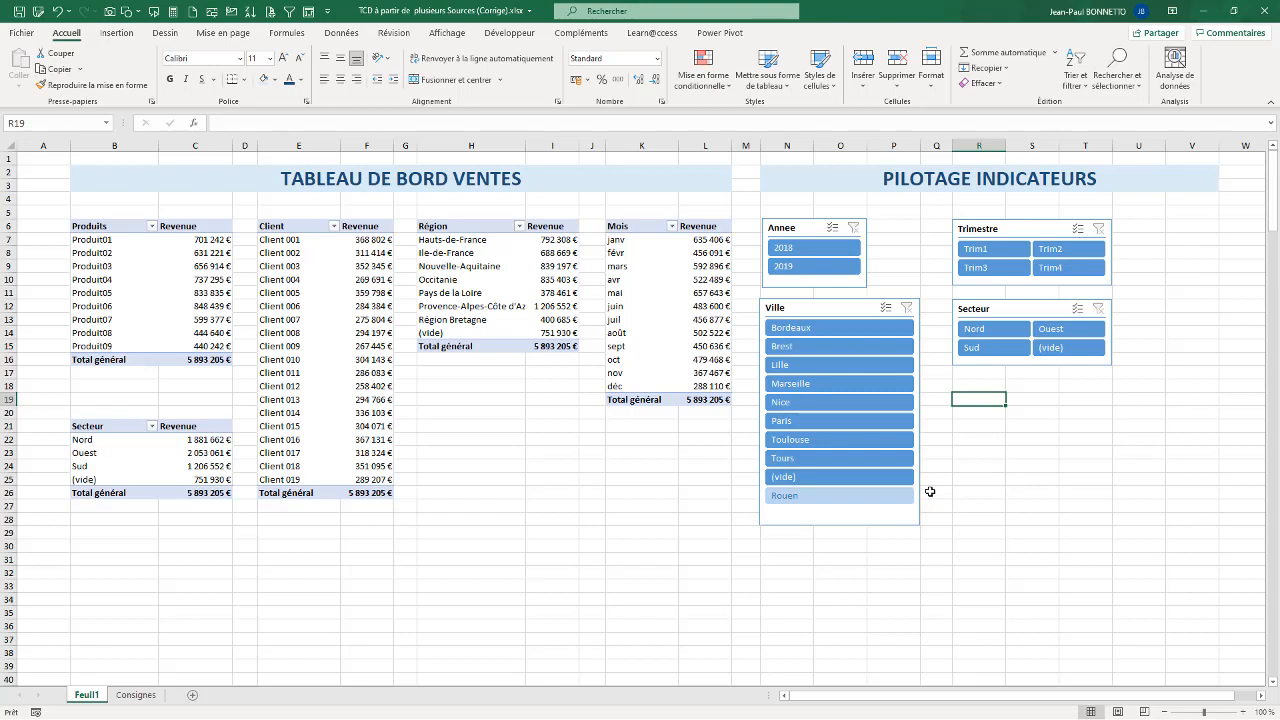
left_click(1000, 415)
Step: Add a slicer for TableProduit's Nom Produit field to the Produits pivot table, and place it below the Secteur slicer
left_click(110, 266)
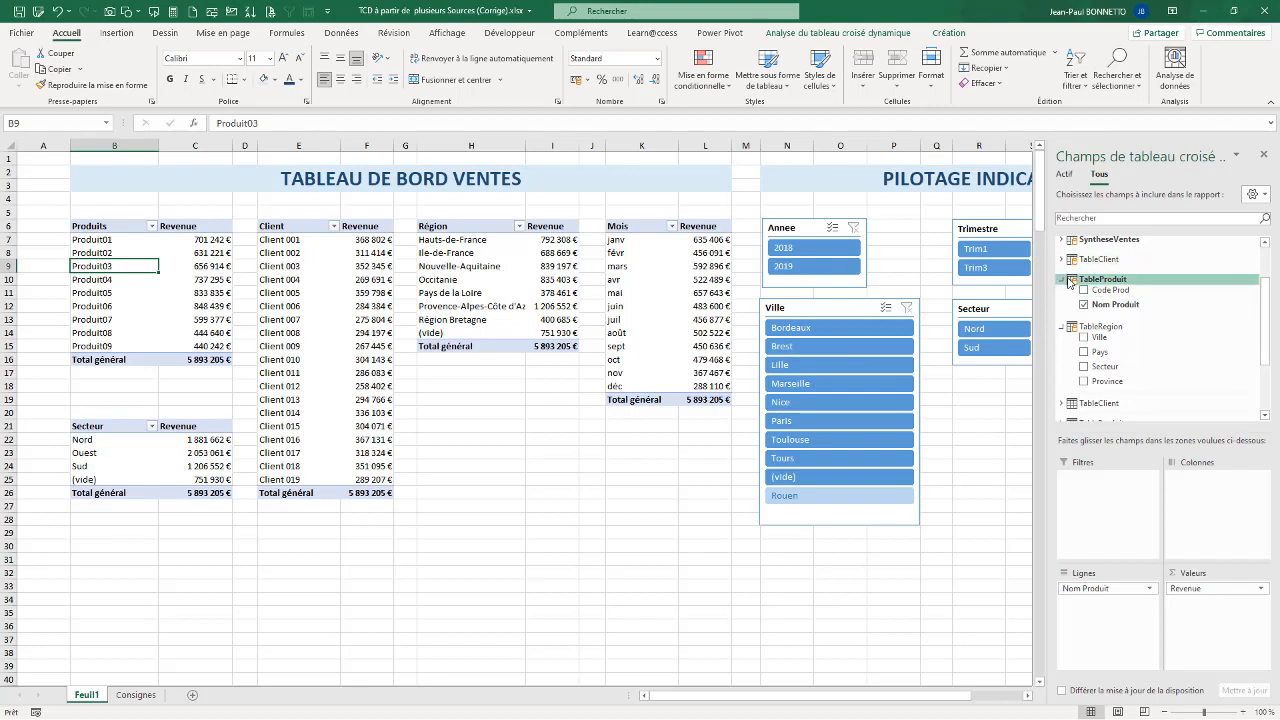
right_click(1117, 305)
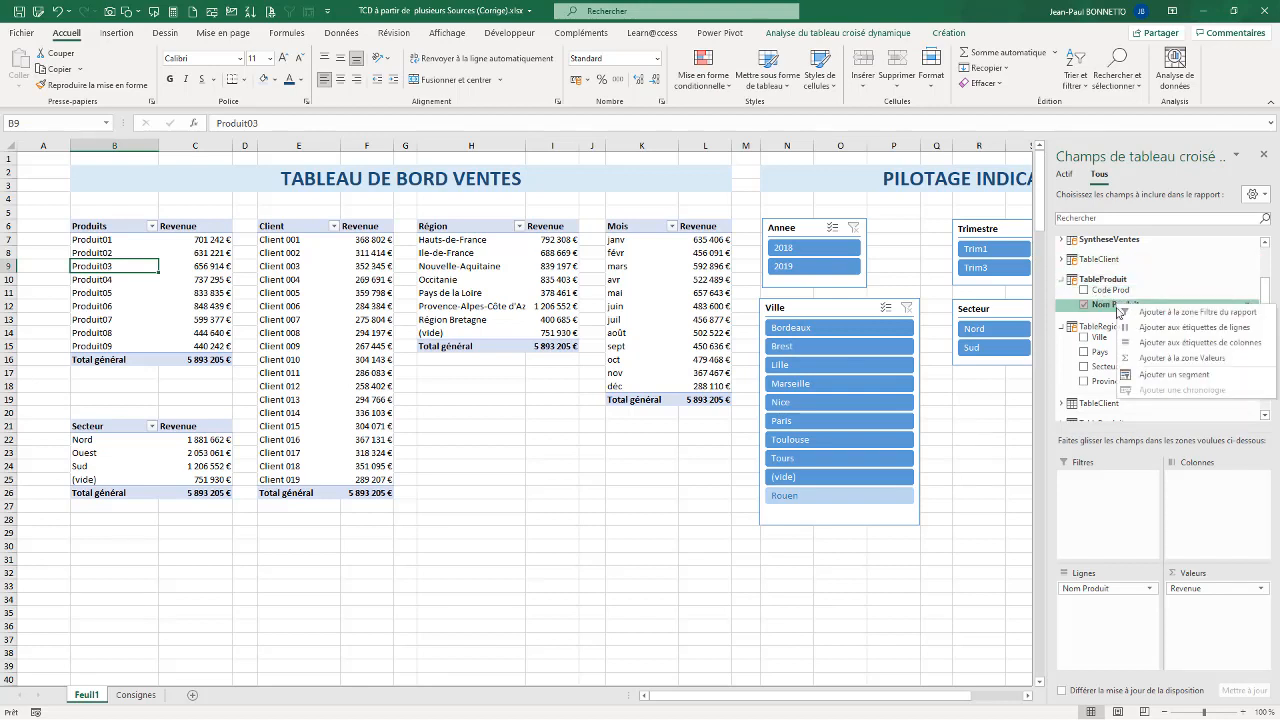
left_click(1174, 374)
left_click_drag(540, 345, 961, 389)
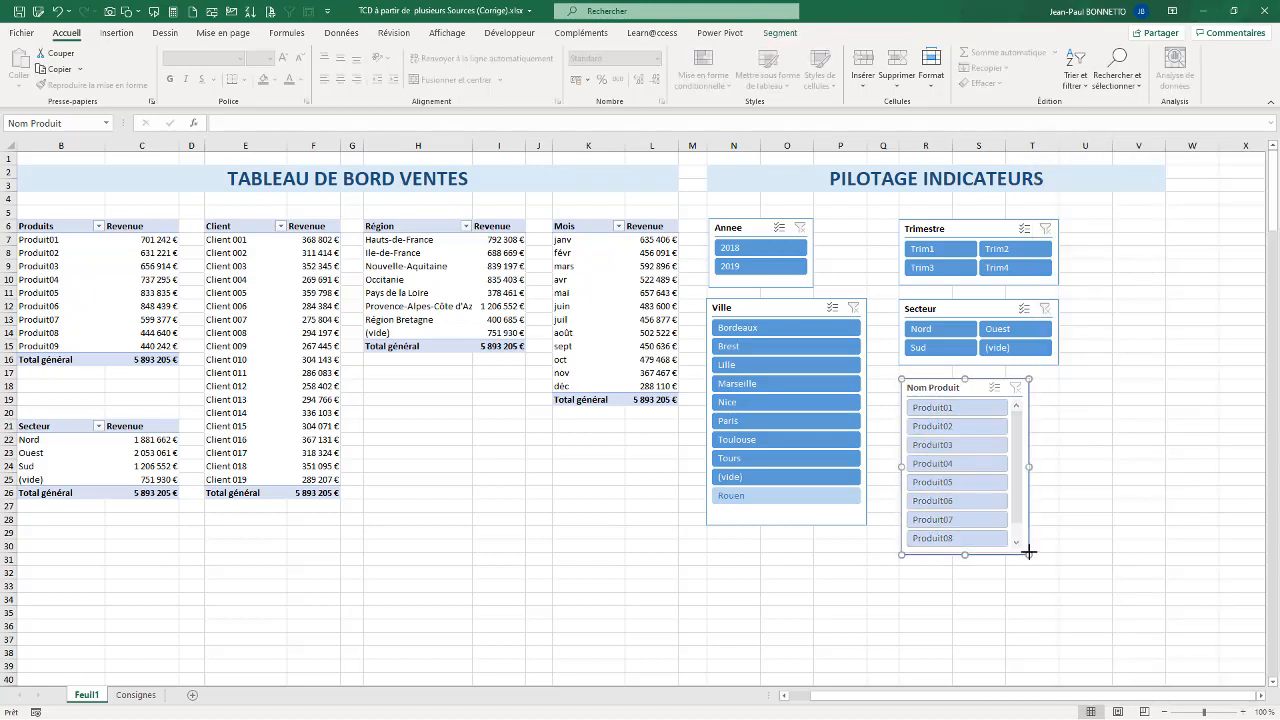
Step: Arrange the Nom Produit slicer's buttons in 2 columns and resize it to about 5.9 cm high and 6.3 cm wide
left_click_drag(1072, 556, 1075, 553)
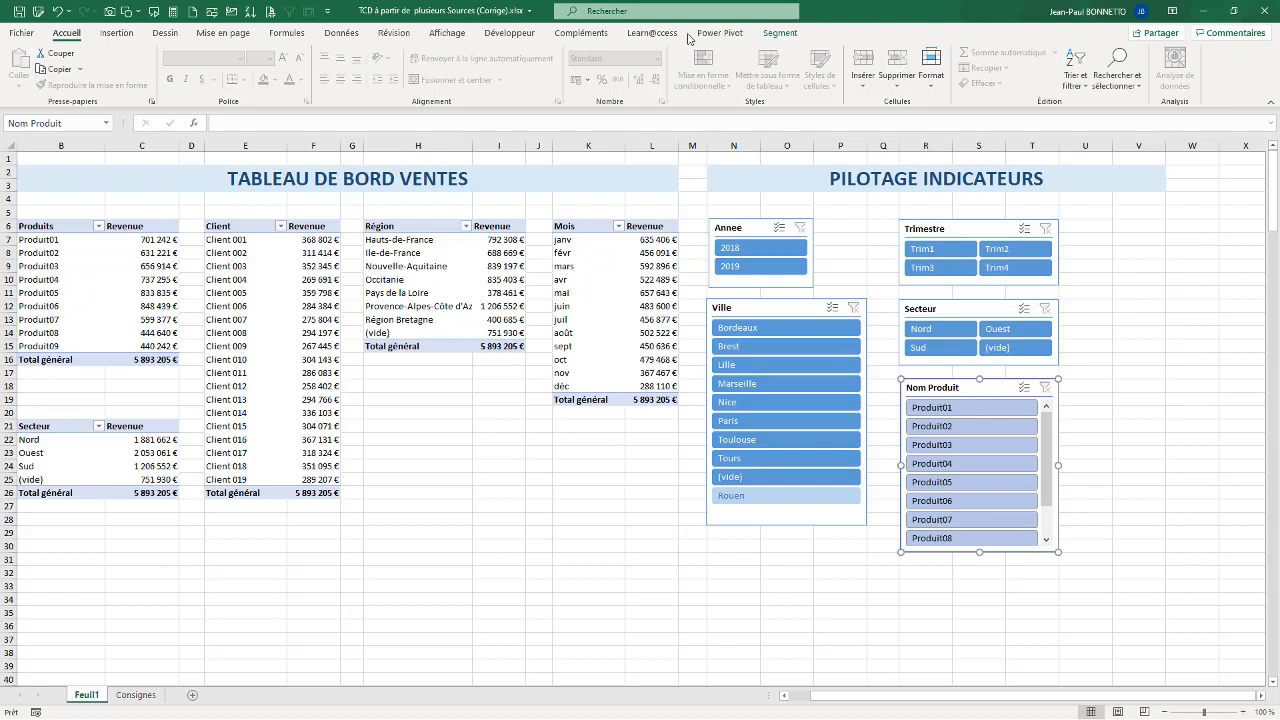
left_click(777, 33)
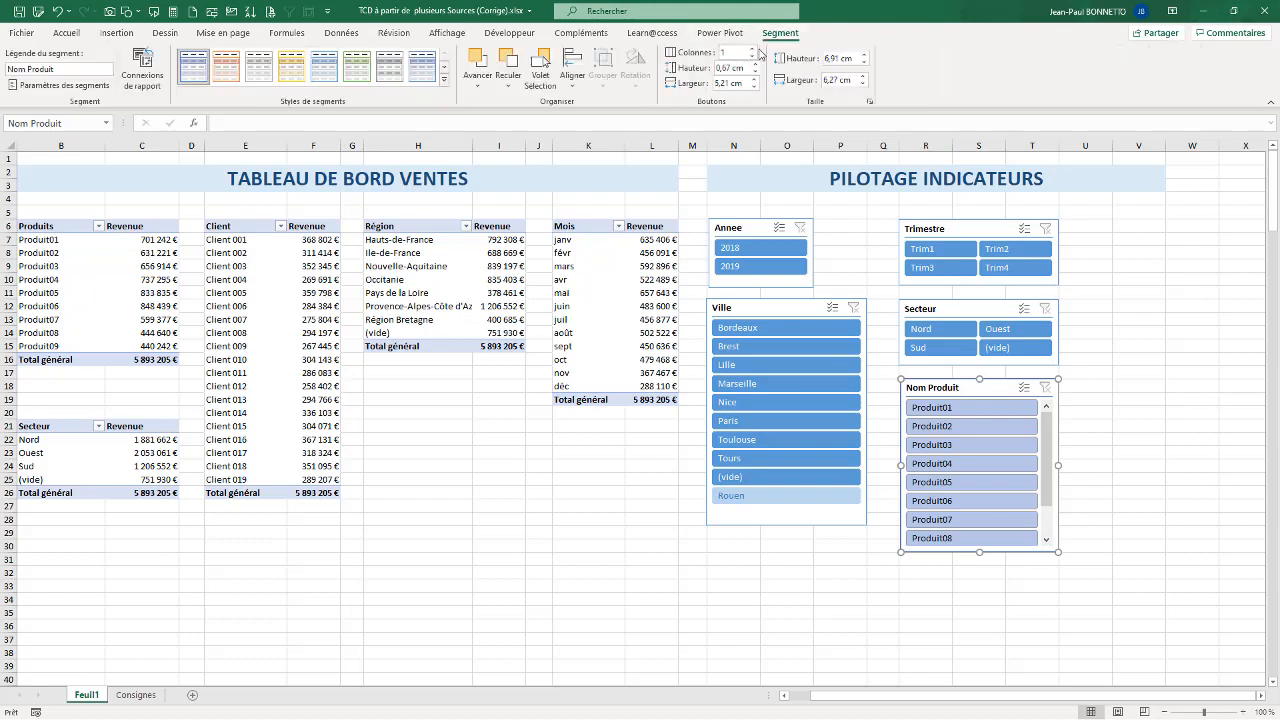
left_click(755, 49)
left_click_drag(981, 553, 980, 525)
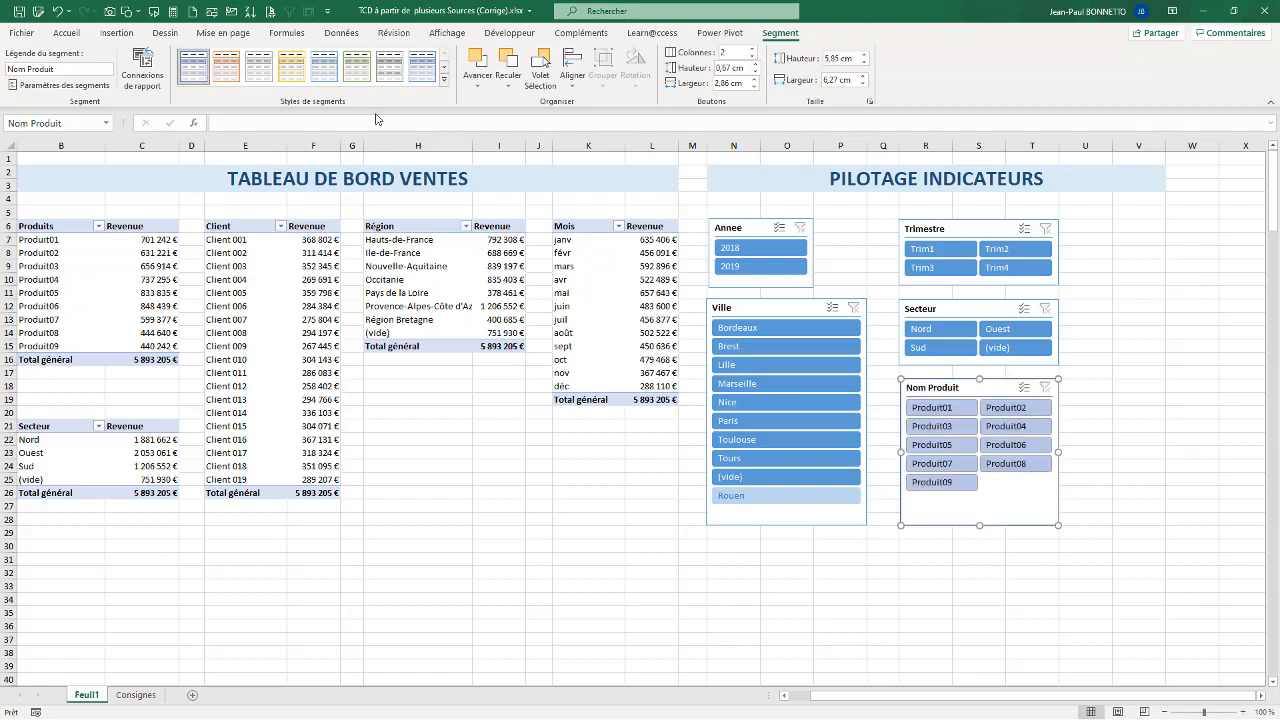
Step: Apply the light blue style from the Foncé group to the Nom Produit slicer
left_click(443, 79)
left_click(323, 147)
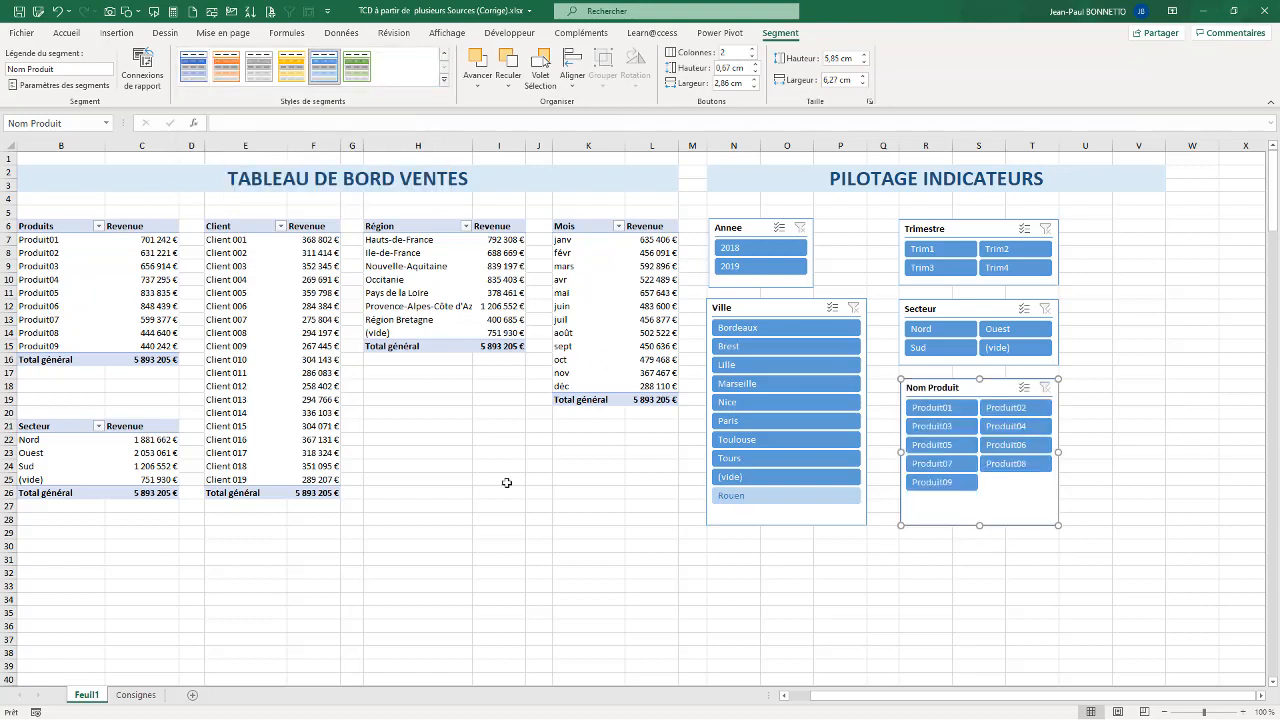
left_click(551, 547)
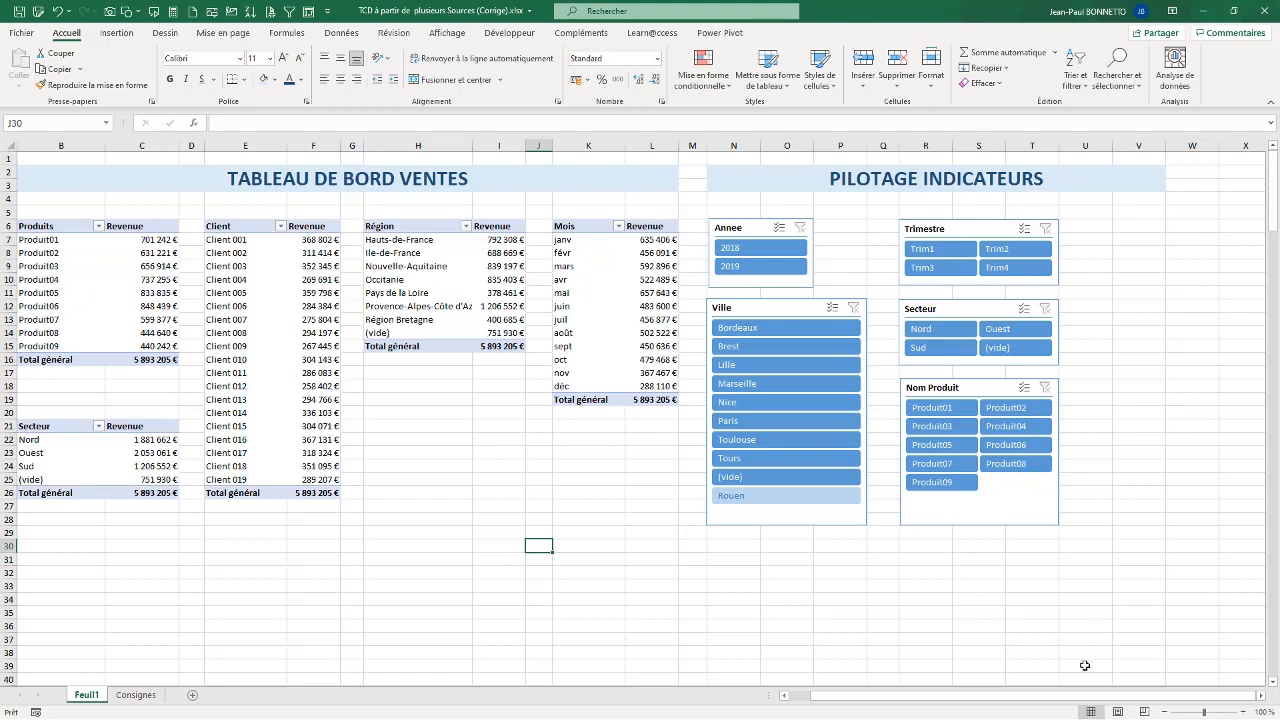
Step: Hide the gridlines on the dashboard sheet Feuil1
scroll(1048, 698, "left", 1)
left_click(522, 517)
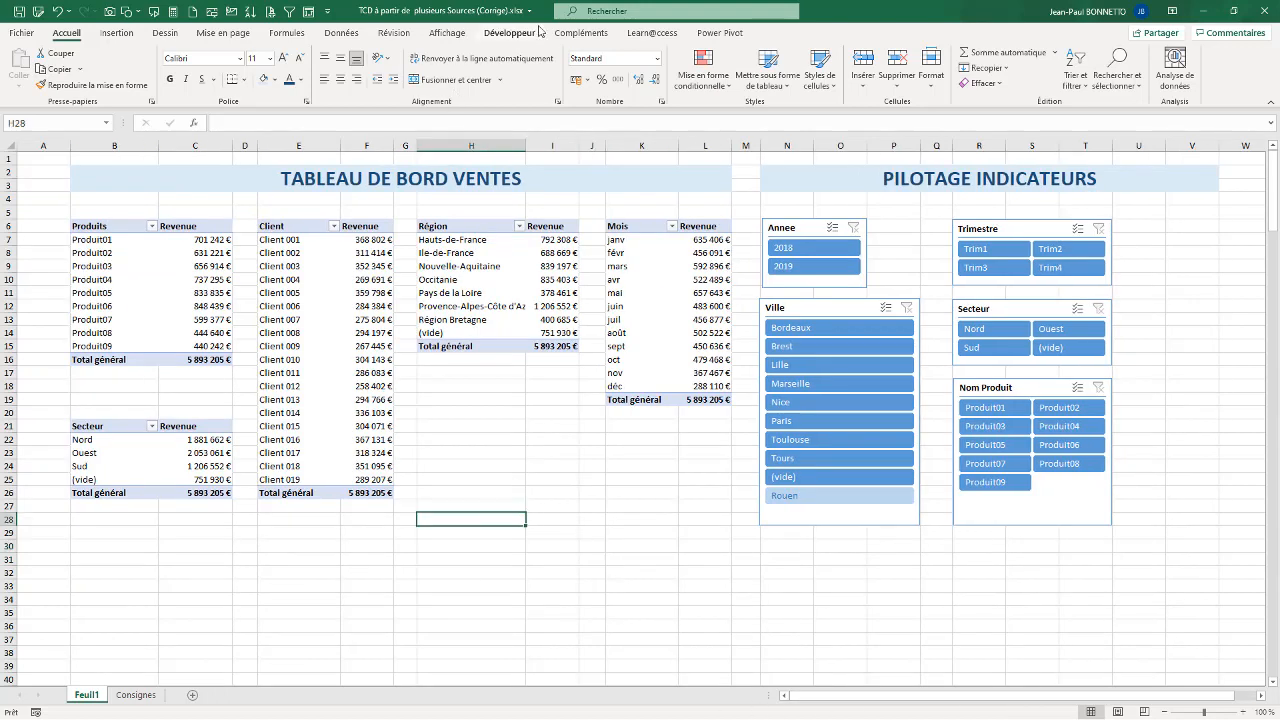
left_click(447, 33)
left_click(382, 80)
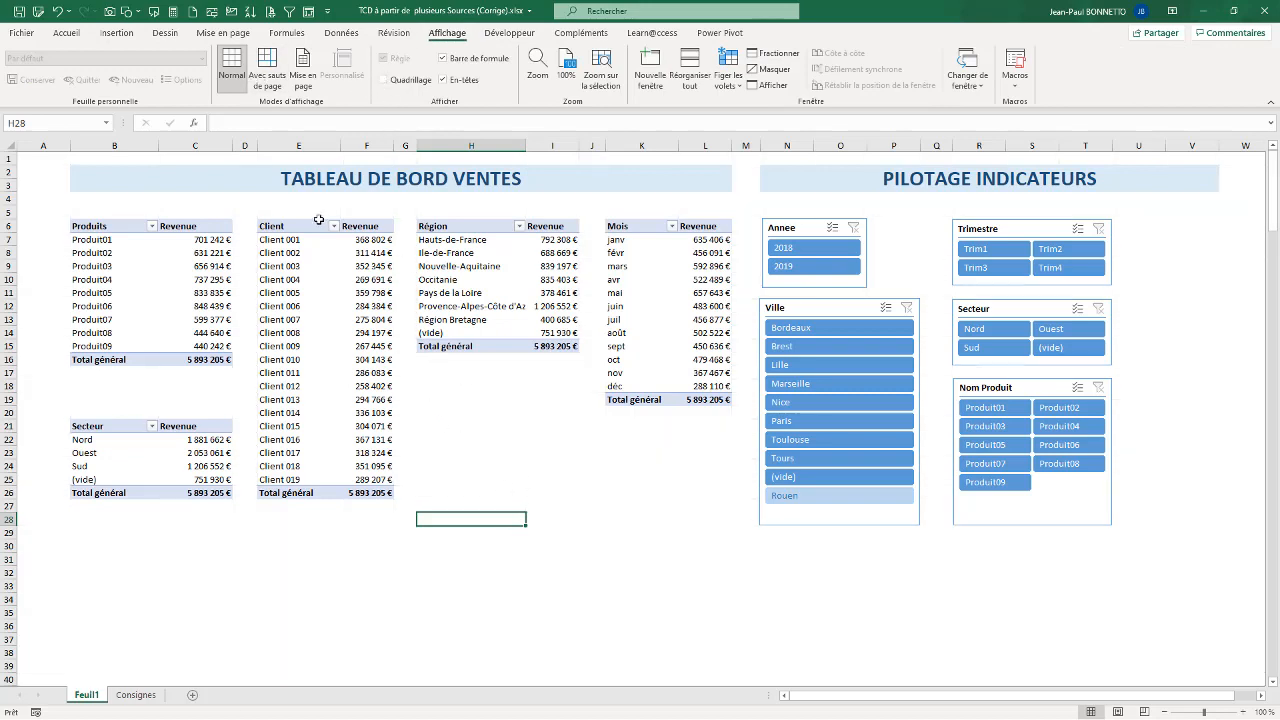
Step: Filter the dashboard to 2019 with the Annee slicer as a test, and clear that filter
left_click(805, 268)
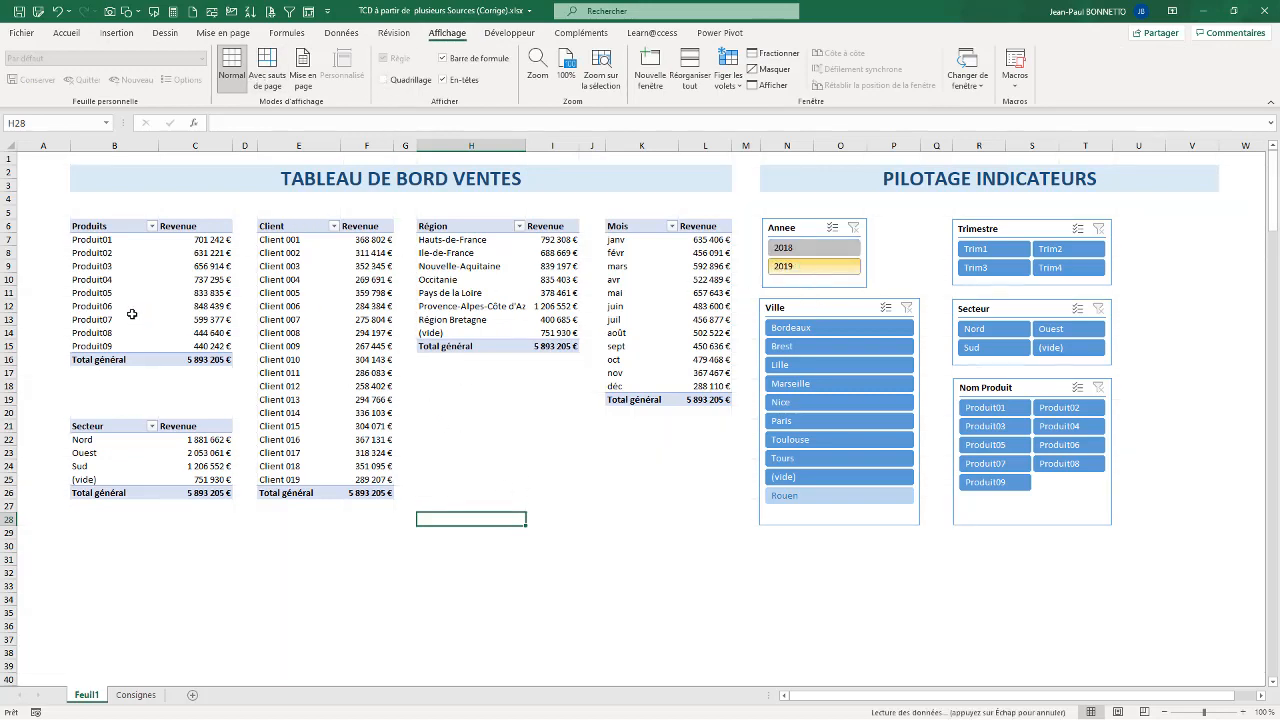
left_click(853, 228)
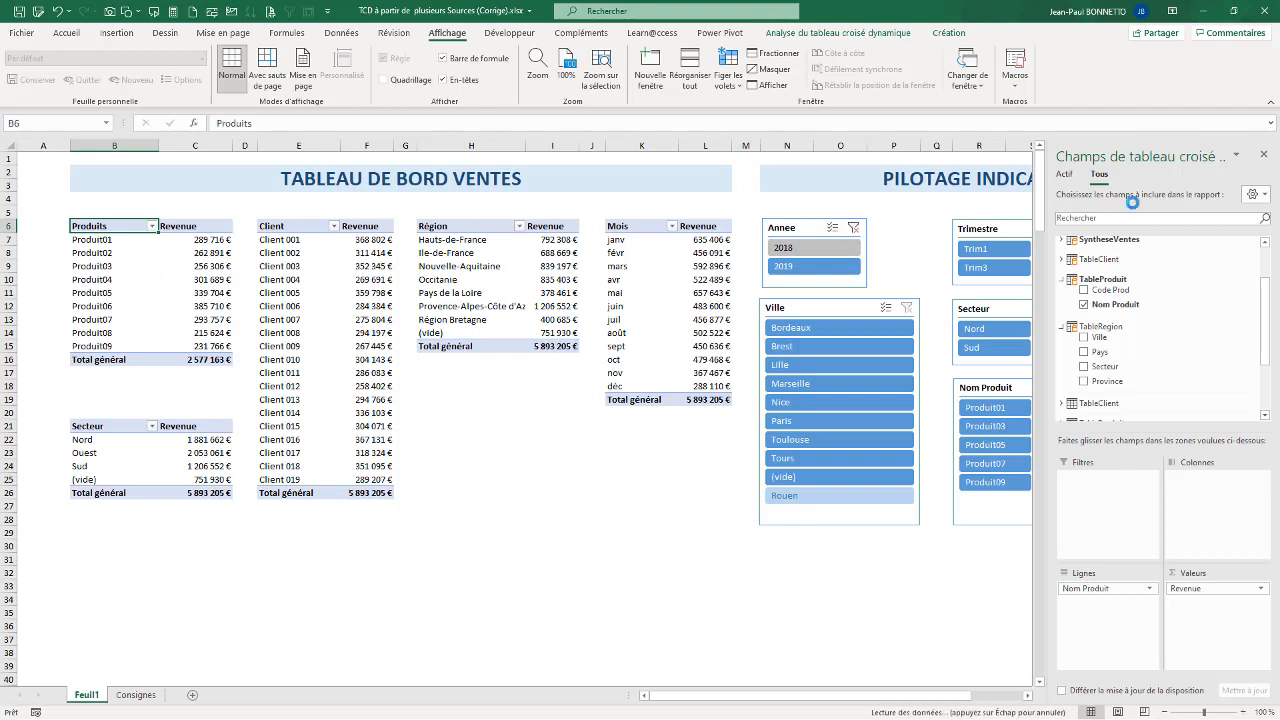
left_click(1263, 155)
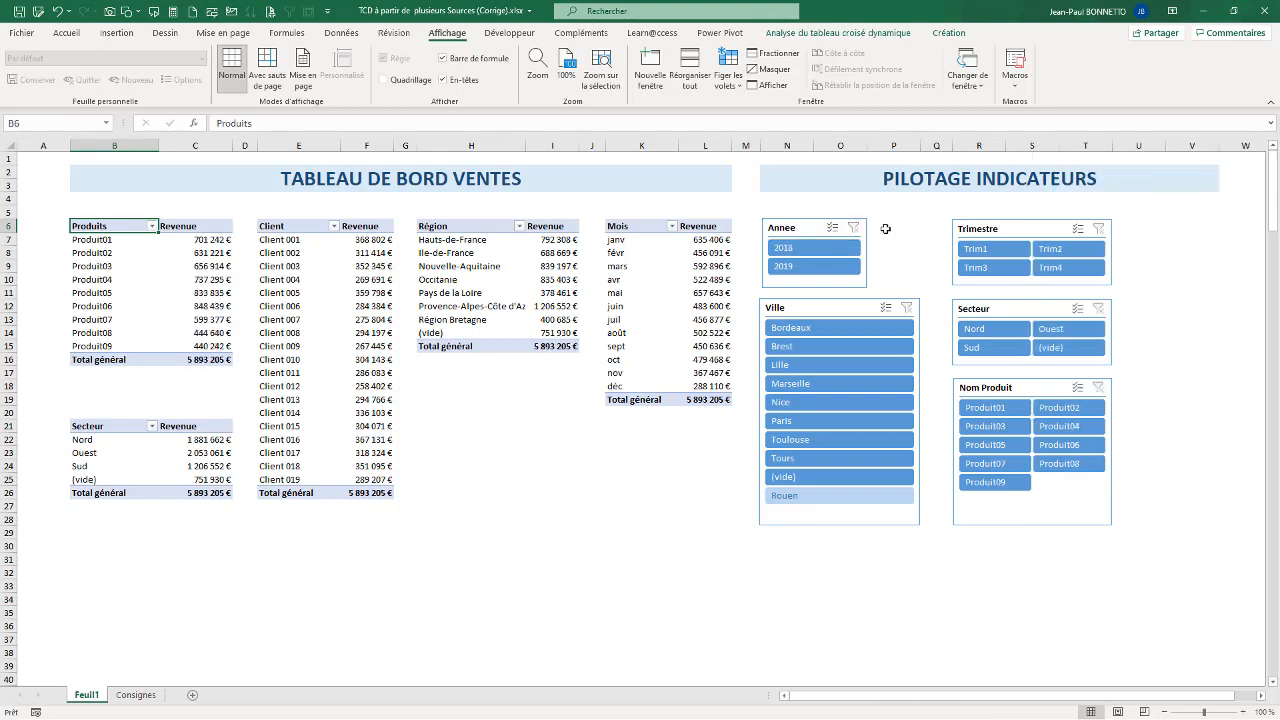
Step: Connect the Annee slicer to all five pivot tables, from tcd_VentesClient to tcd_VentesSecteurs, and allow the external data connection
right_click(794, 232)
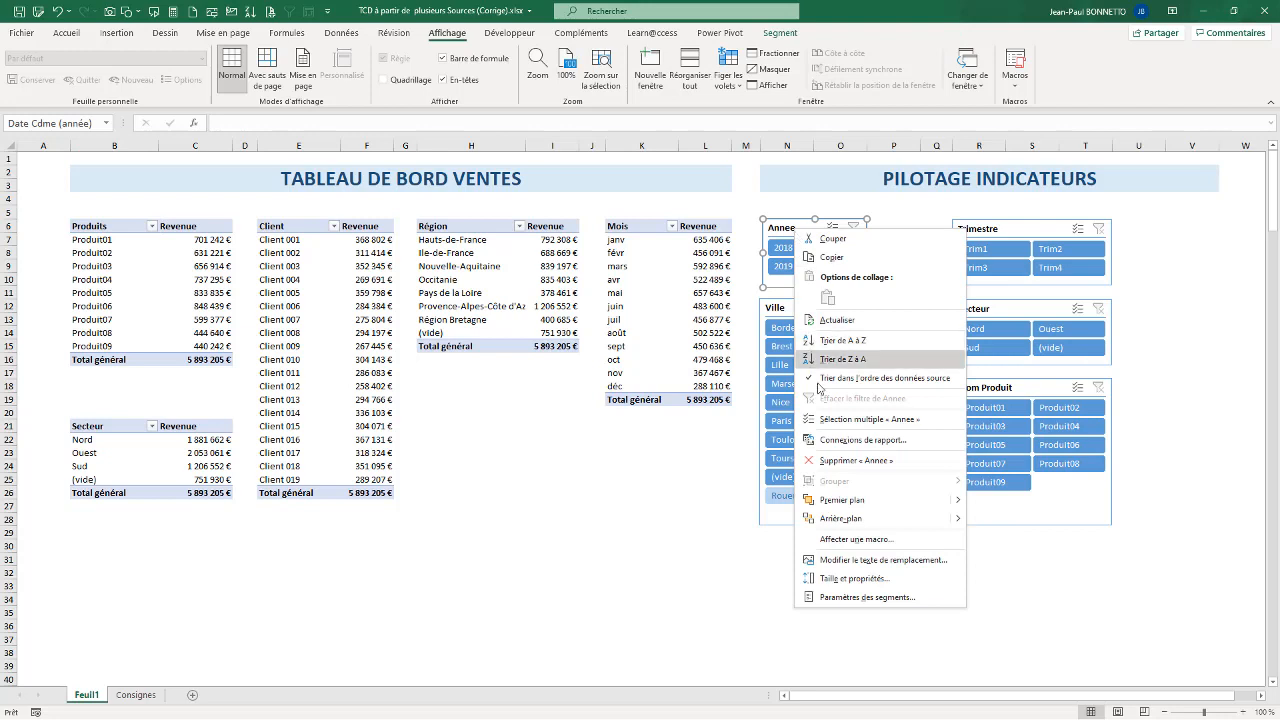
left_click(839, 440)
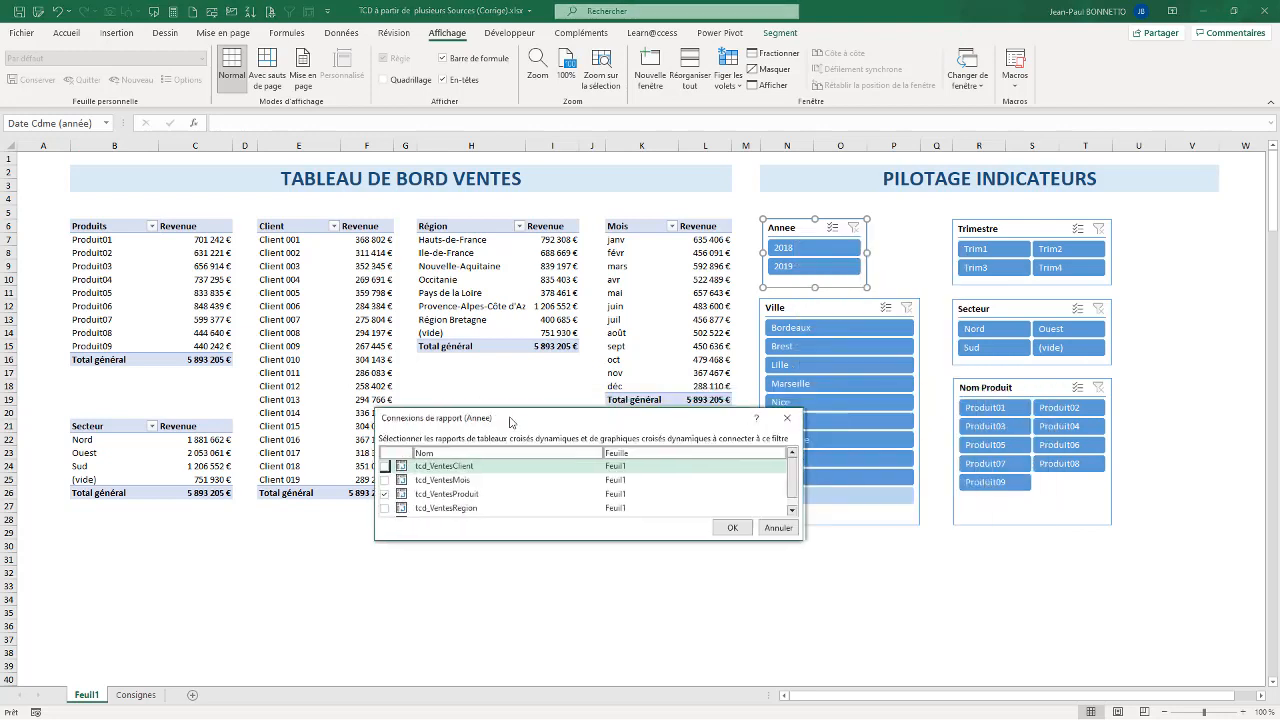
left_click_drag(797, 536, 859, 605)
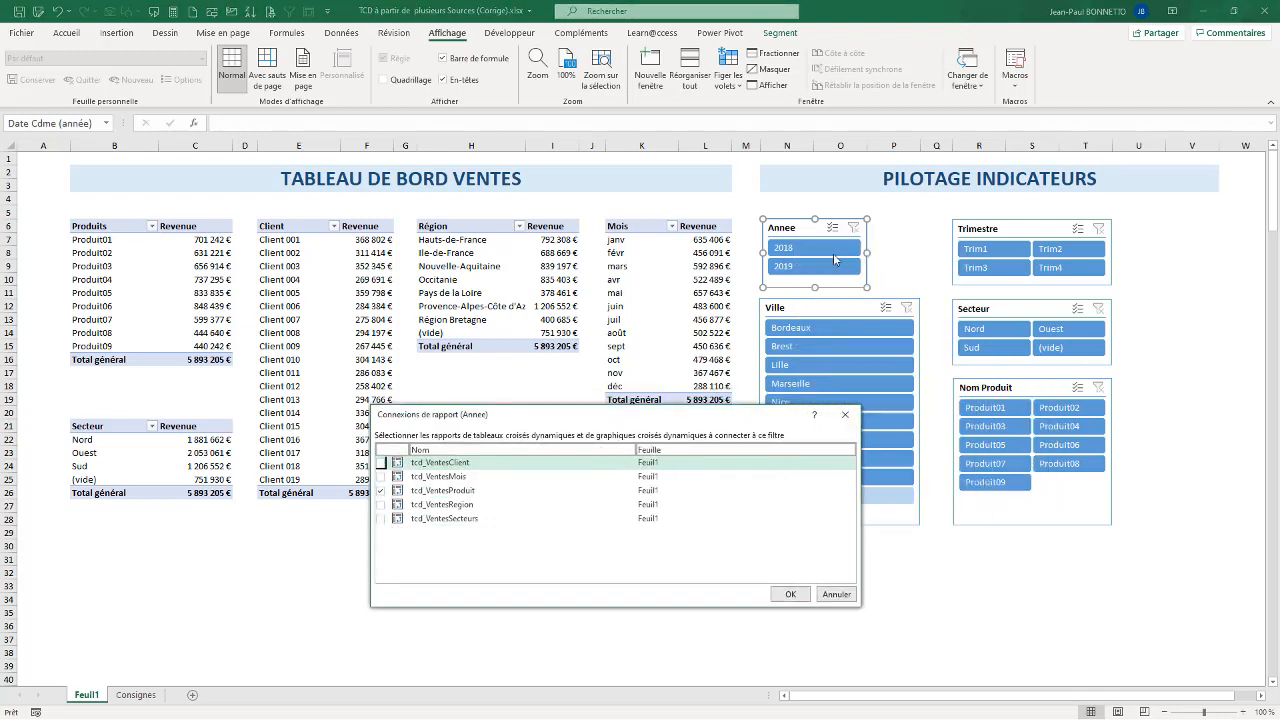
left_click(381, 476)
left_click(381, 490)
left_click(381, 504)
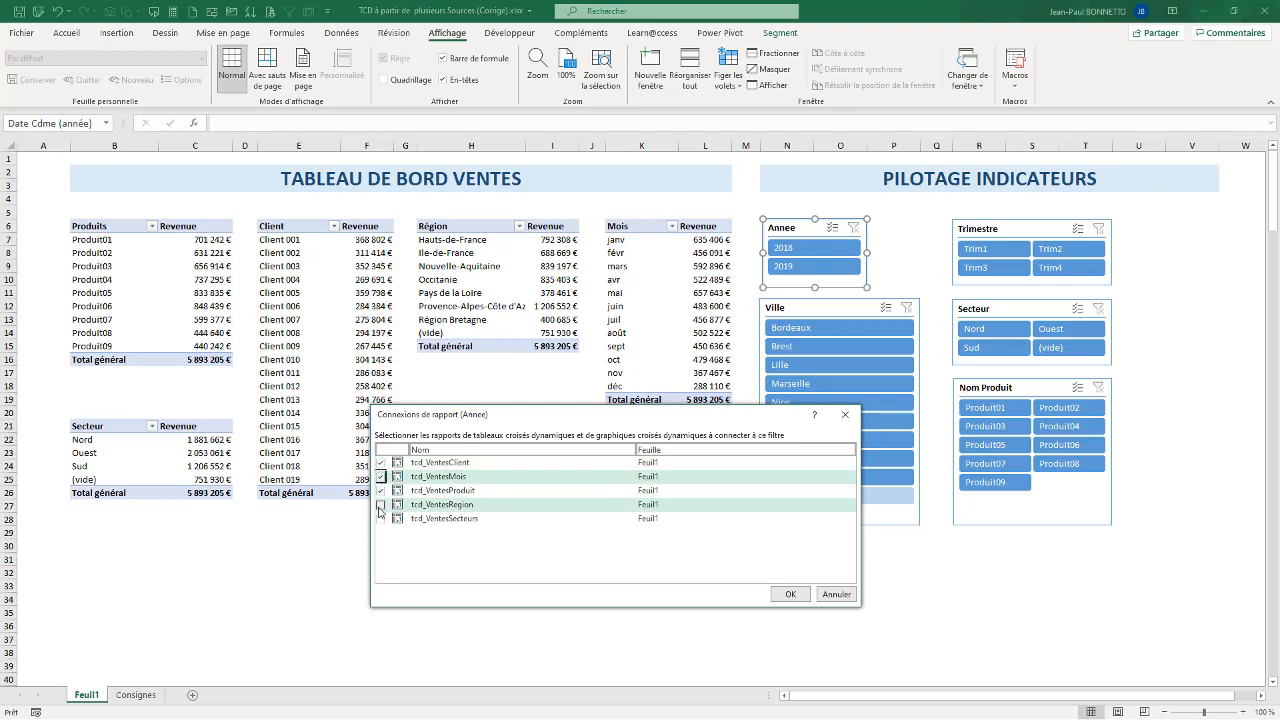
left_click(381, 518)
left_click(804, 593)
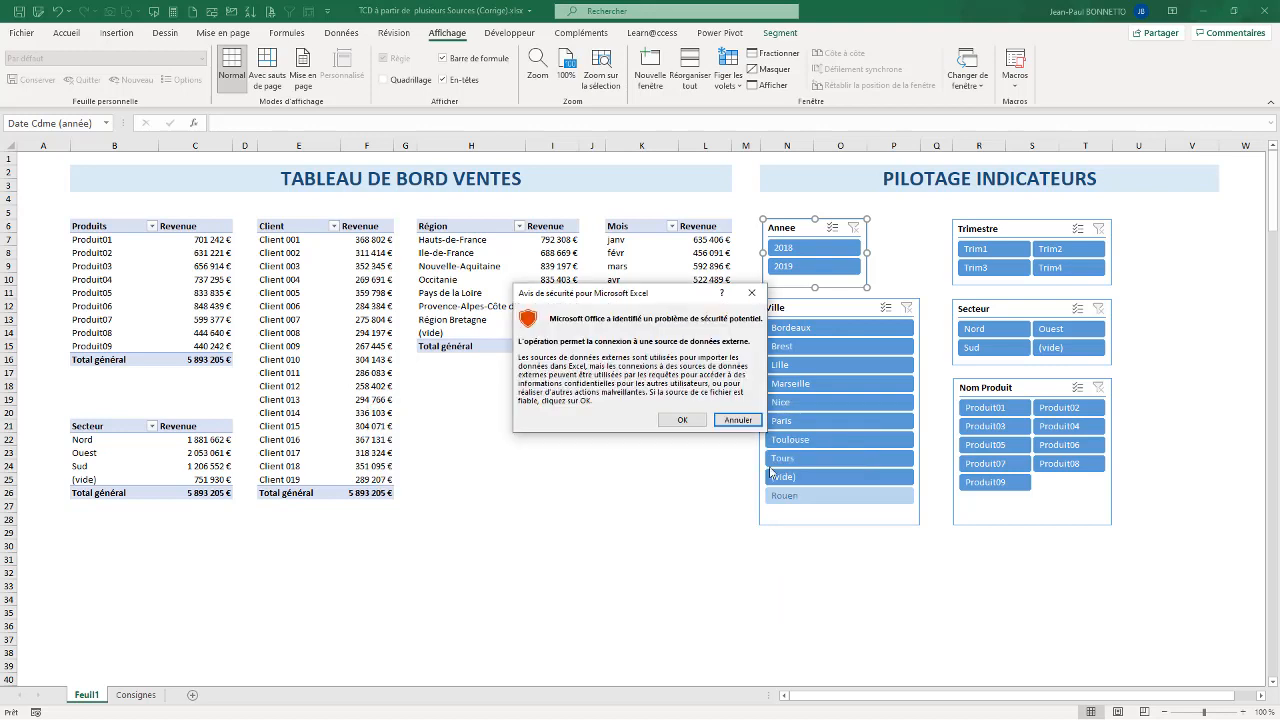
left_click(682, 419)
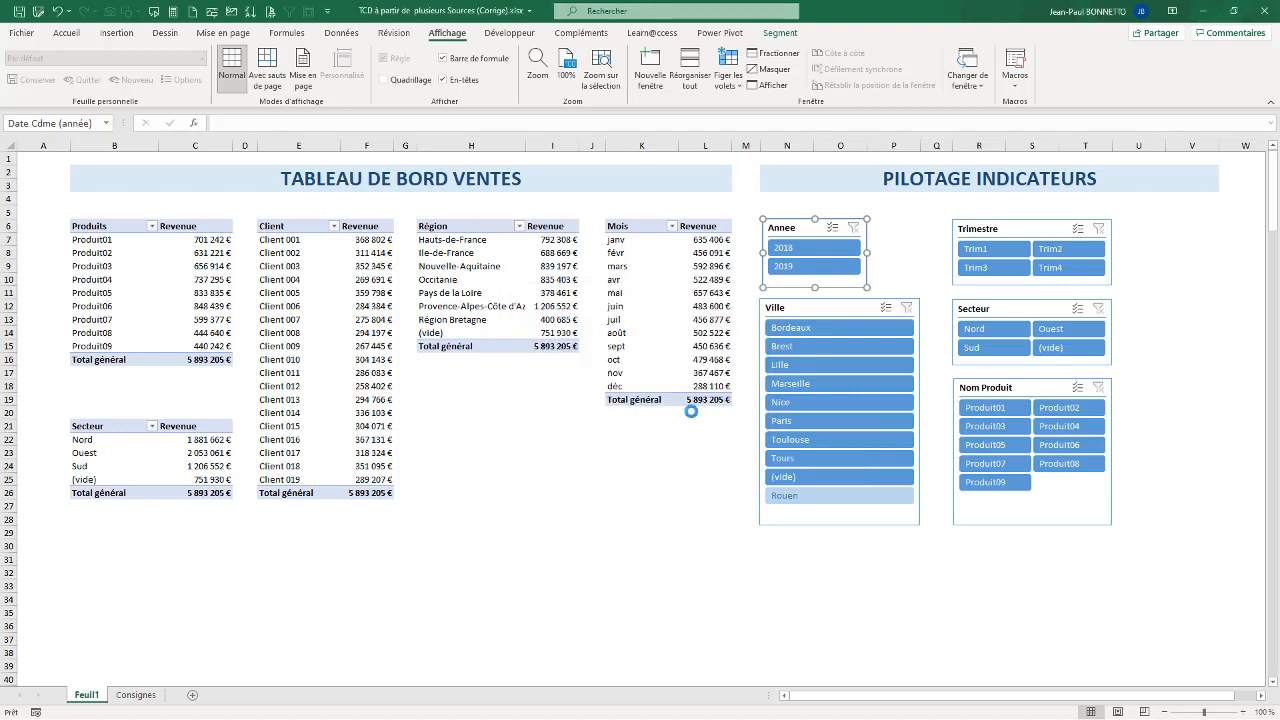
Step: Connect the Trimestre slicer to the client, month, product, region and sector pivot tables through its report connections
right_click(999, 231)
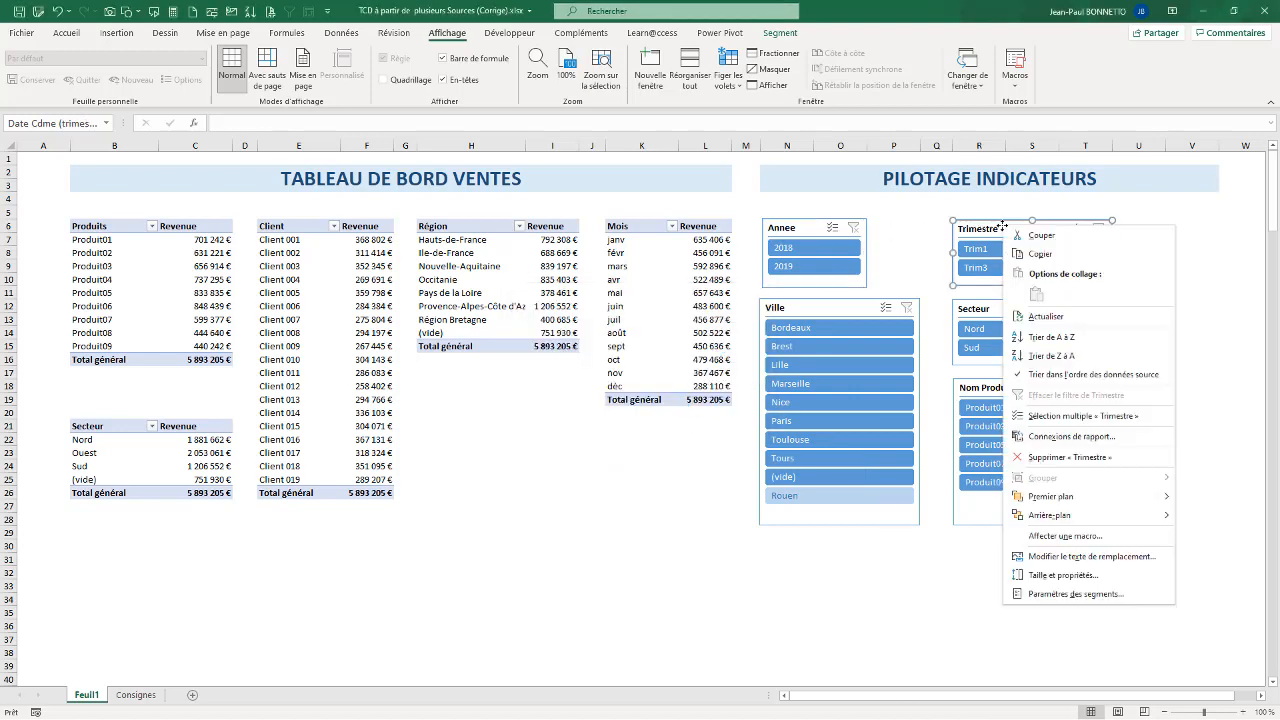
left_click(1051, 438)
left_click_drag(985, 395, 479, 353)
left_click_drag(757, 476, 764, 529)
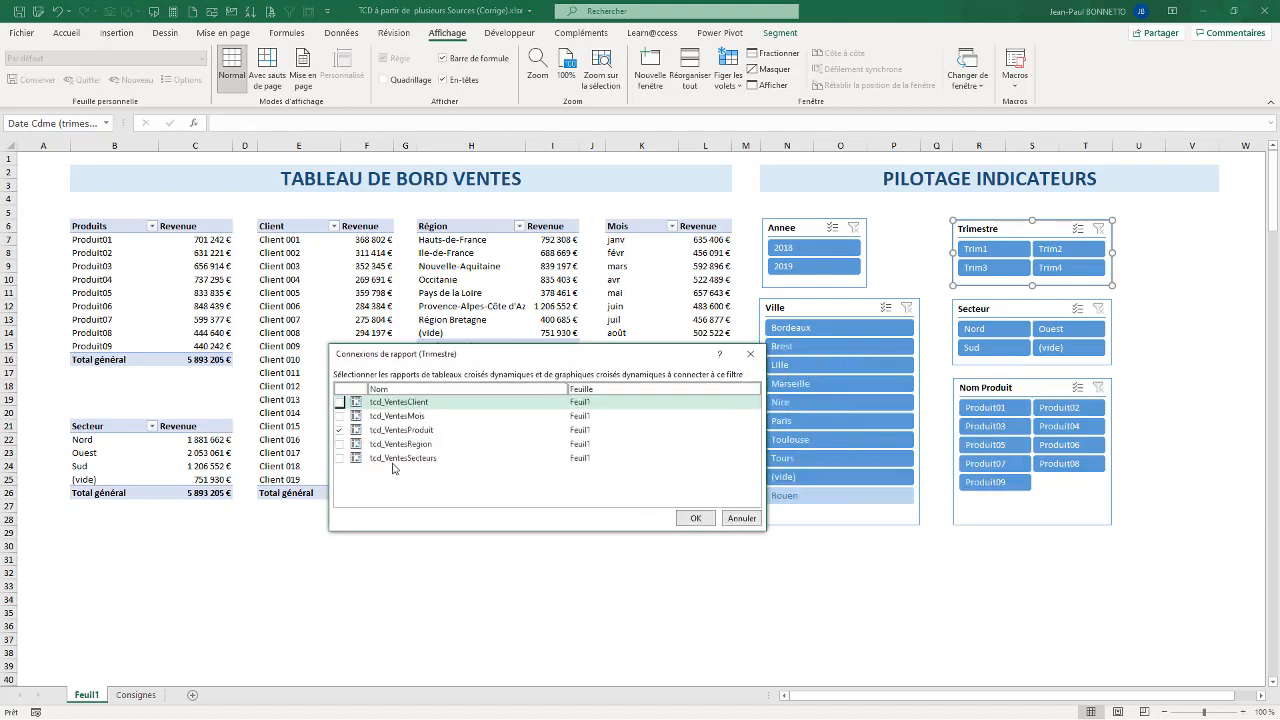
left_click(339, 444)
left_click(339, 430)
left_click(339, 416)
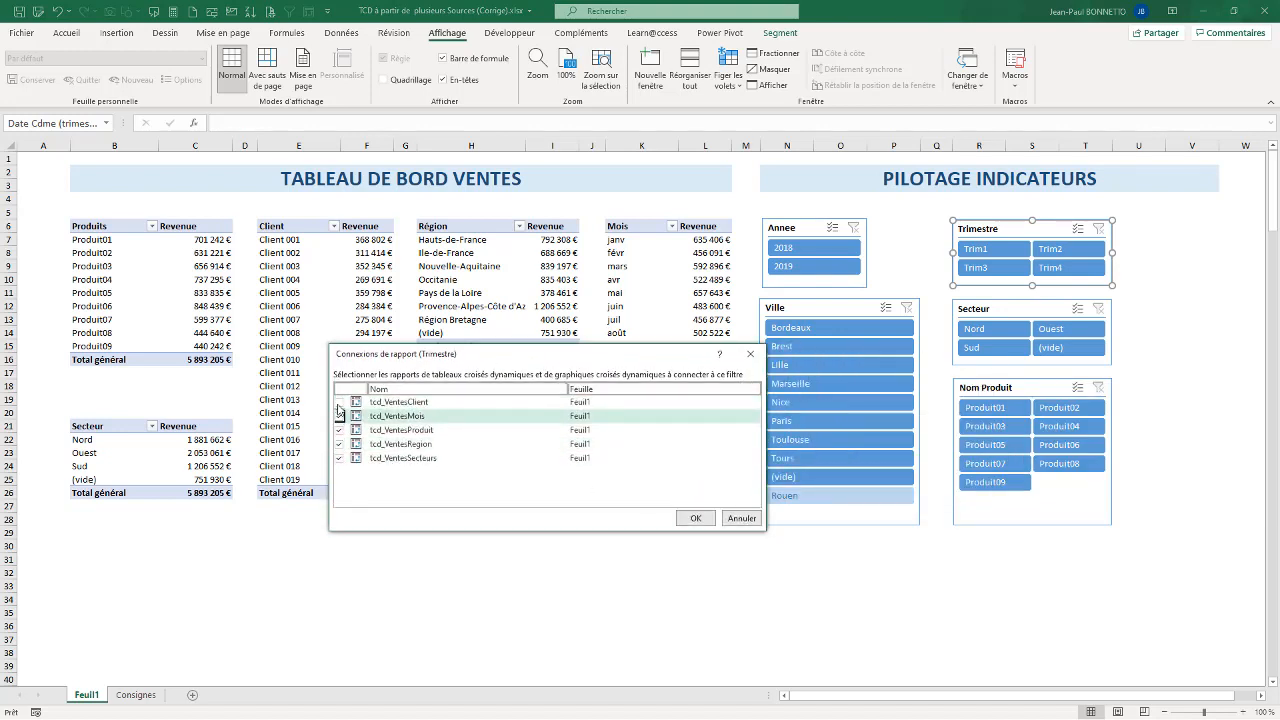
left_click(339, 402)
left_click(695, 518)
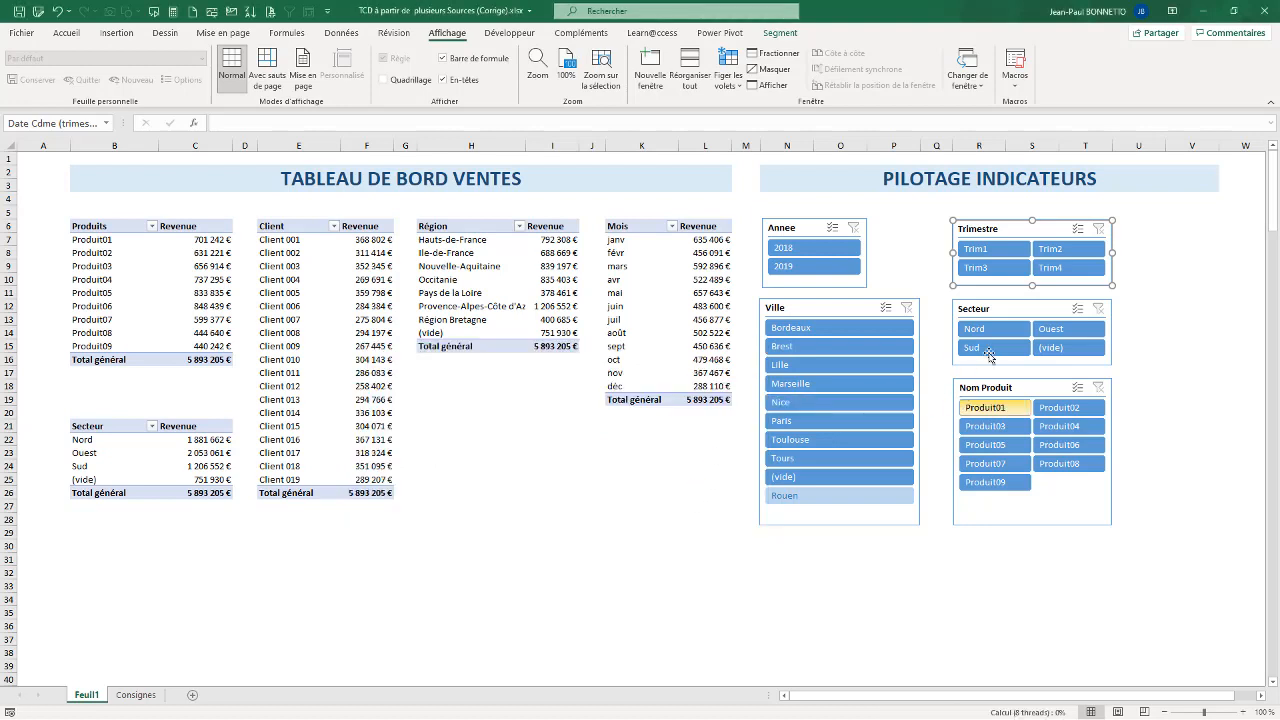
Step: Connect the Secteur slicer to tcd_VentesClient, tcd_VentesMois and tcd_VentesRegion besides tcd_VentesProduit, leaving out tcd_VentesSecteurs
right_click(1016, 312)
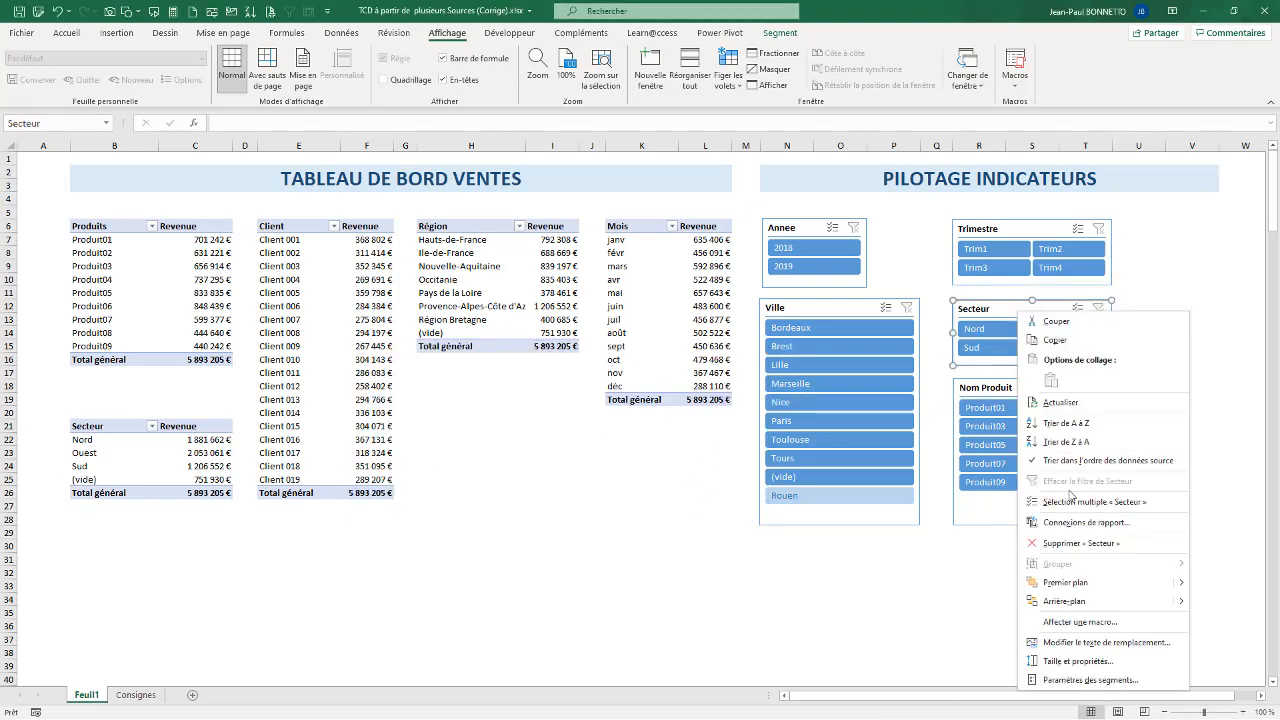
left_click(1082, 522)
left_click_drag(1000, 484, 453, 371)
left_click_drag(727, 483, 739, 591)
left_click(314, 416)
left_click(314, 430)
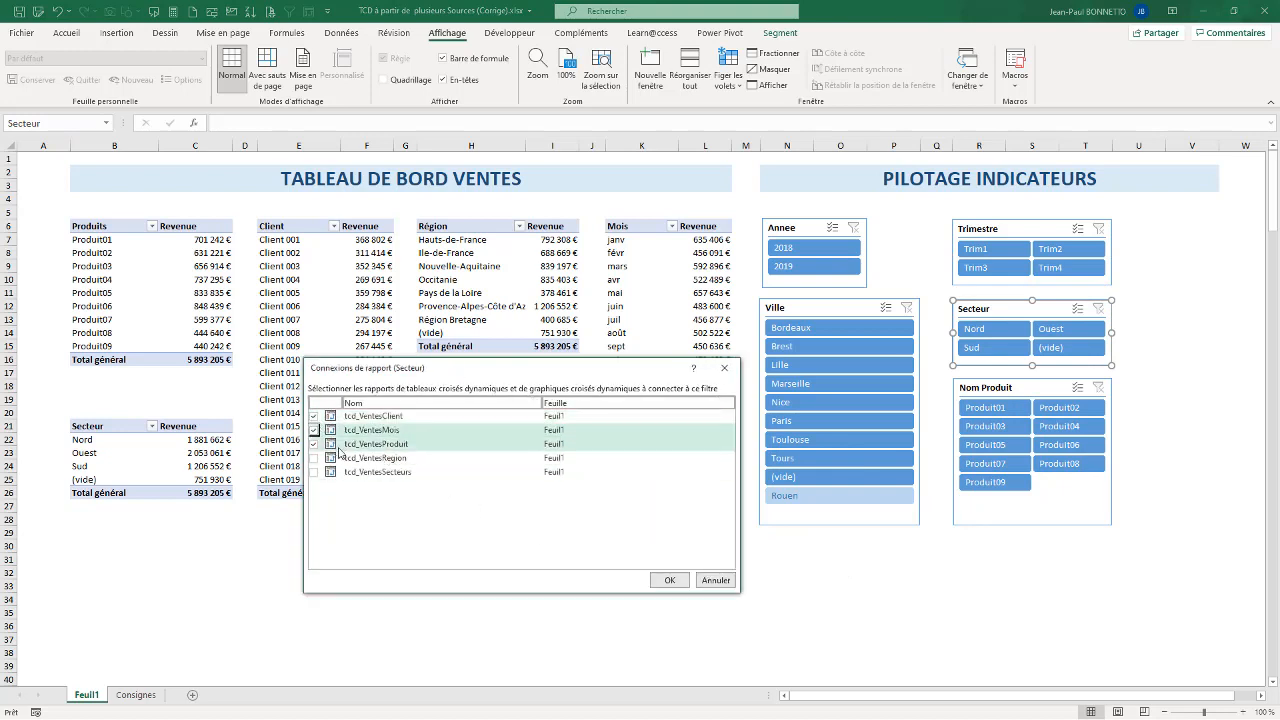
left_click(314, 458)
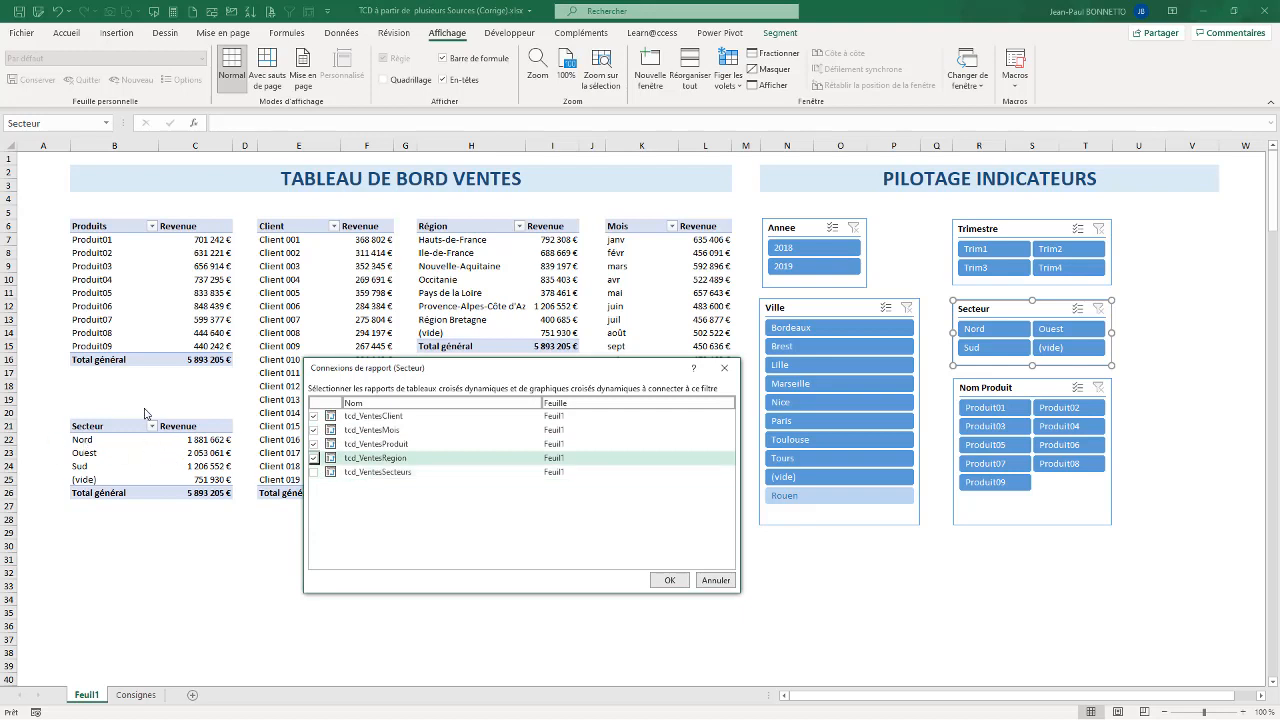
left_click(669, 580)
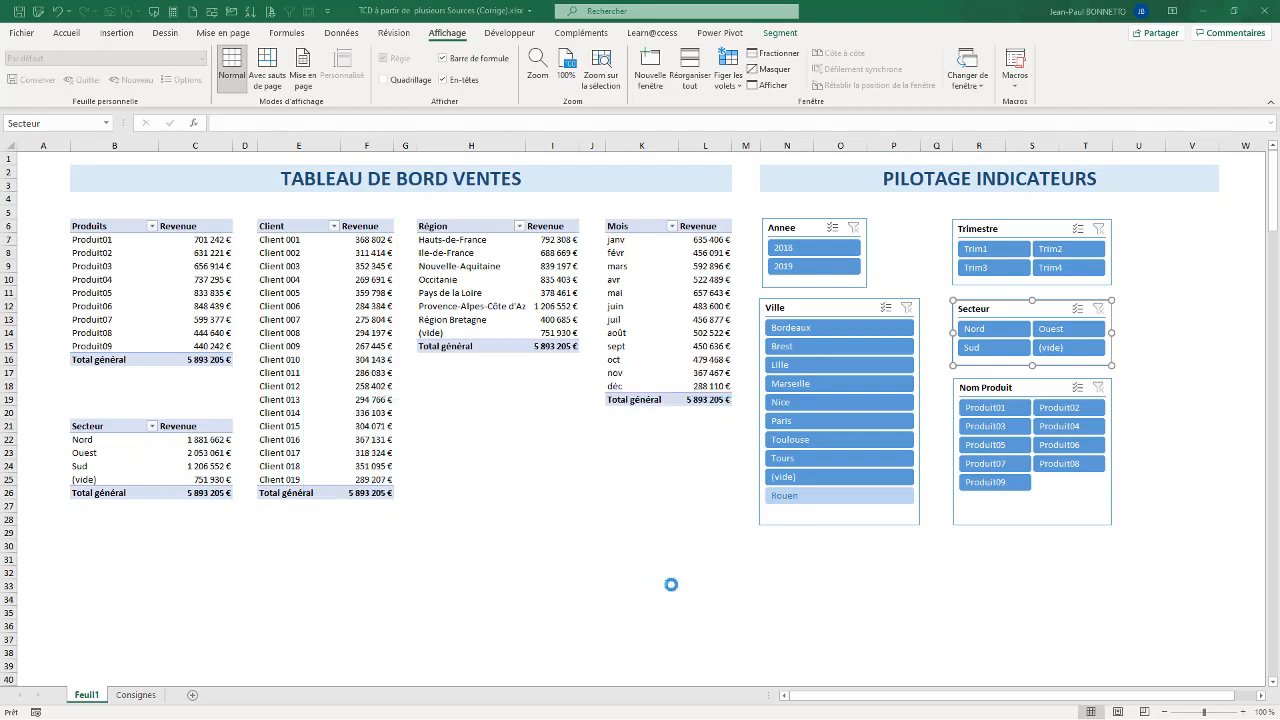
Step: Connect the Nom Produit slicer to tcd_VentesClient, tcd_VentesMois, tcd_VentesRegion and tcd_VentesSecteurs, and disconnect it from tcd_VentesProduit
right_click(1037, 388)
left_click(1082, 222)
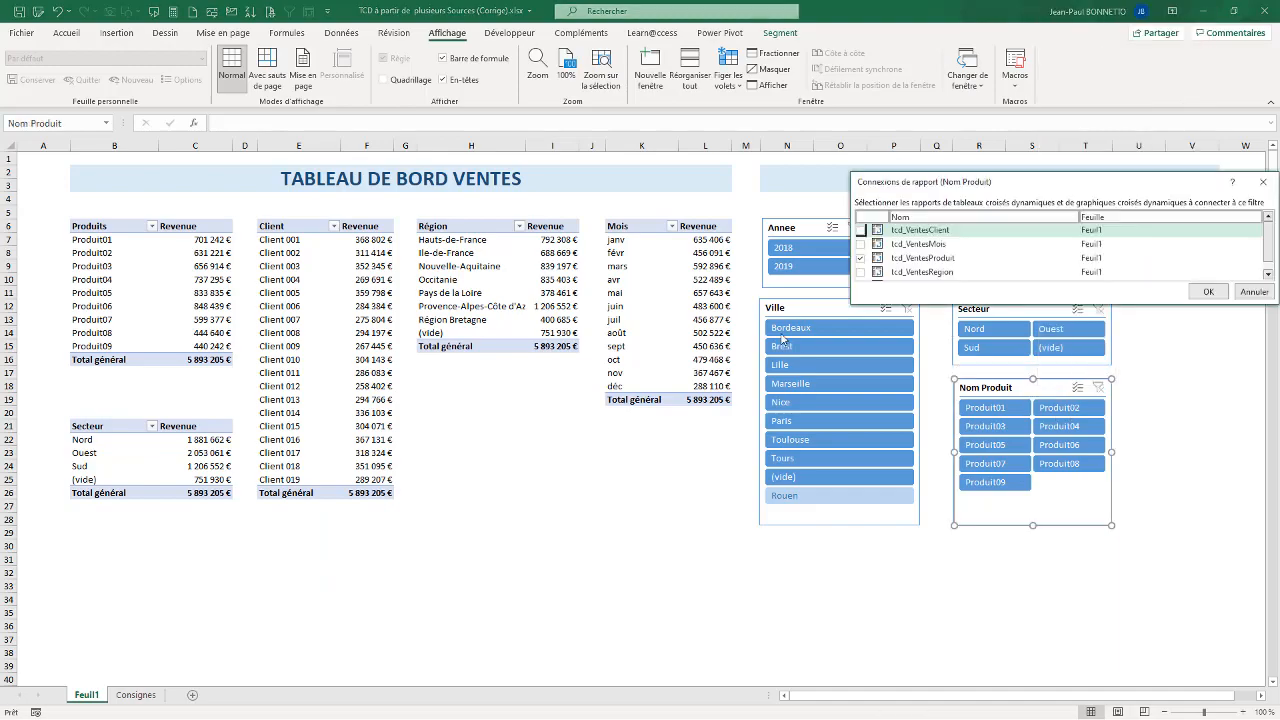
left_click_drag(1050, 183, 374, 370)
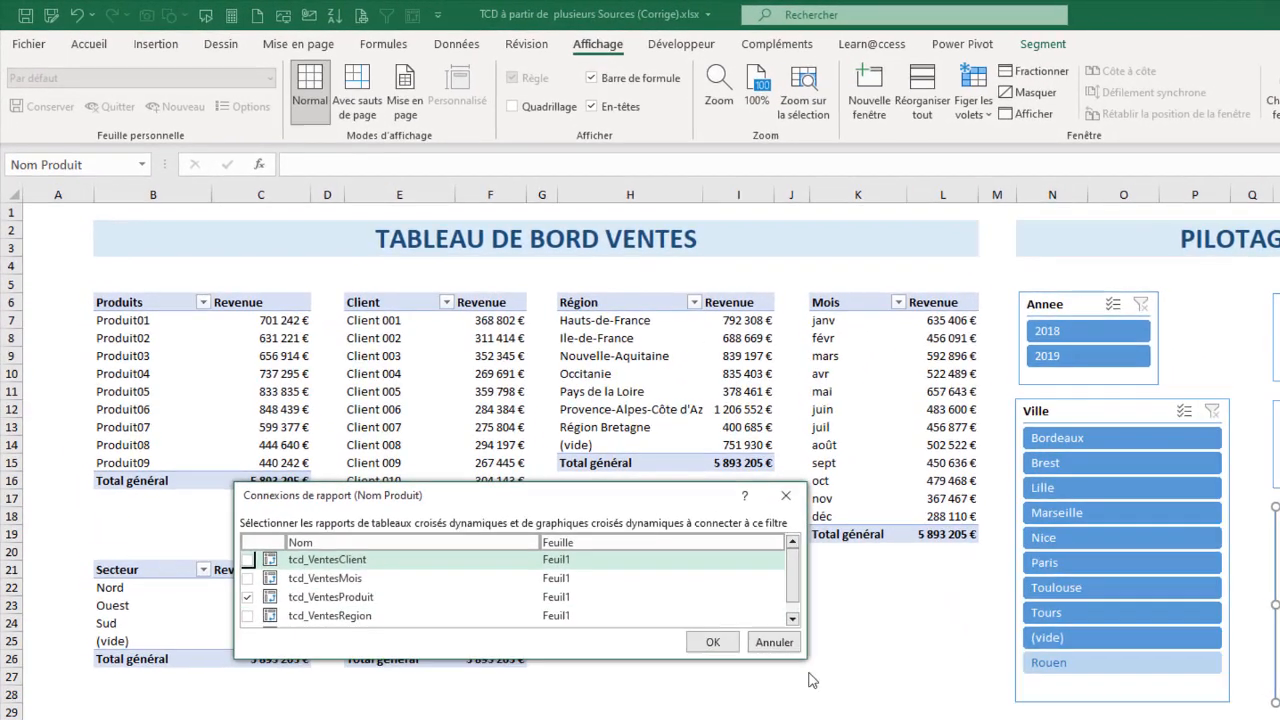
left_click_drag(805, 657, 830, 719)
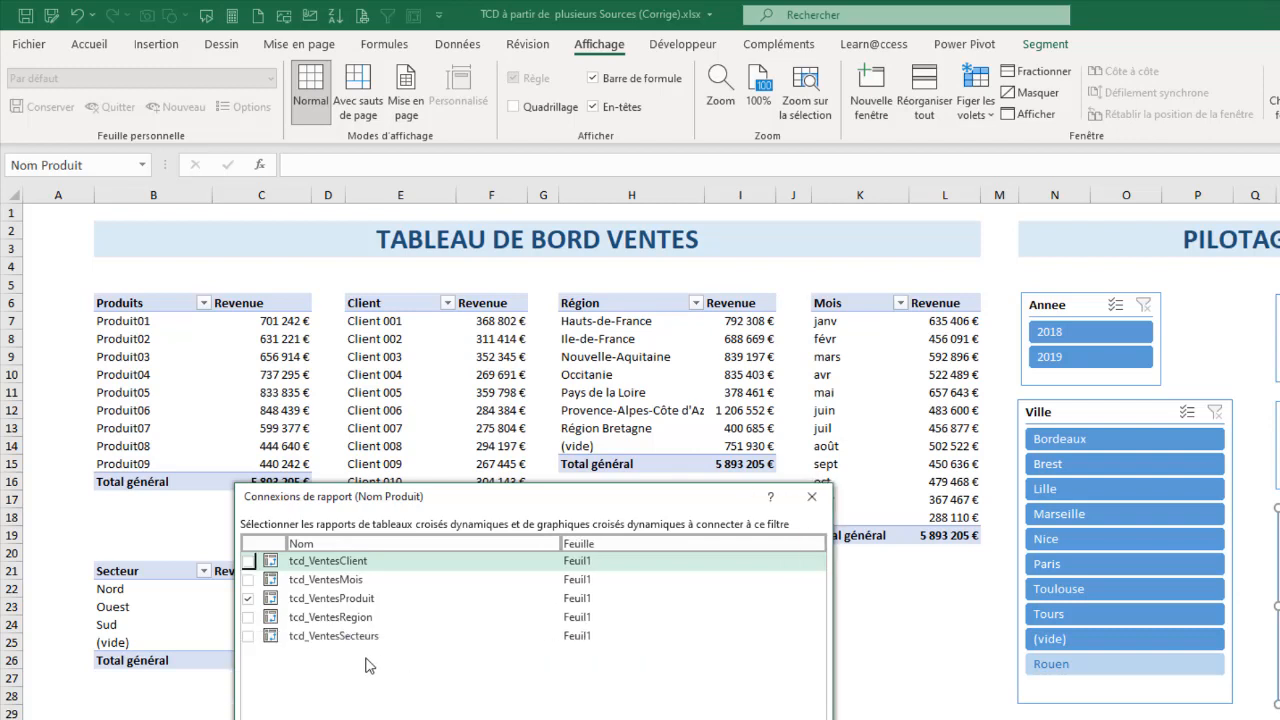
left_click(248, 636)
left_click(248, 617)
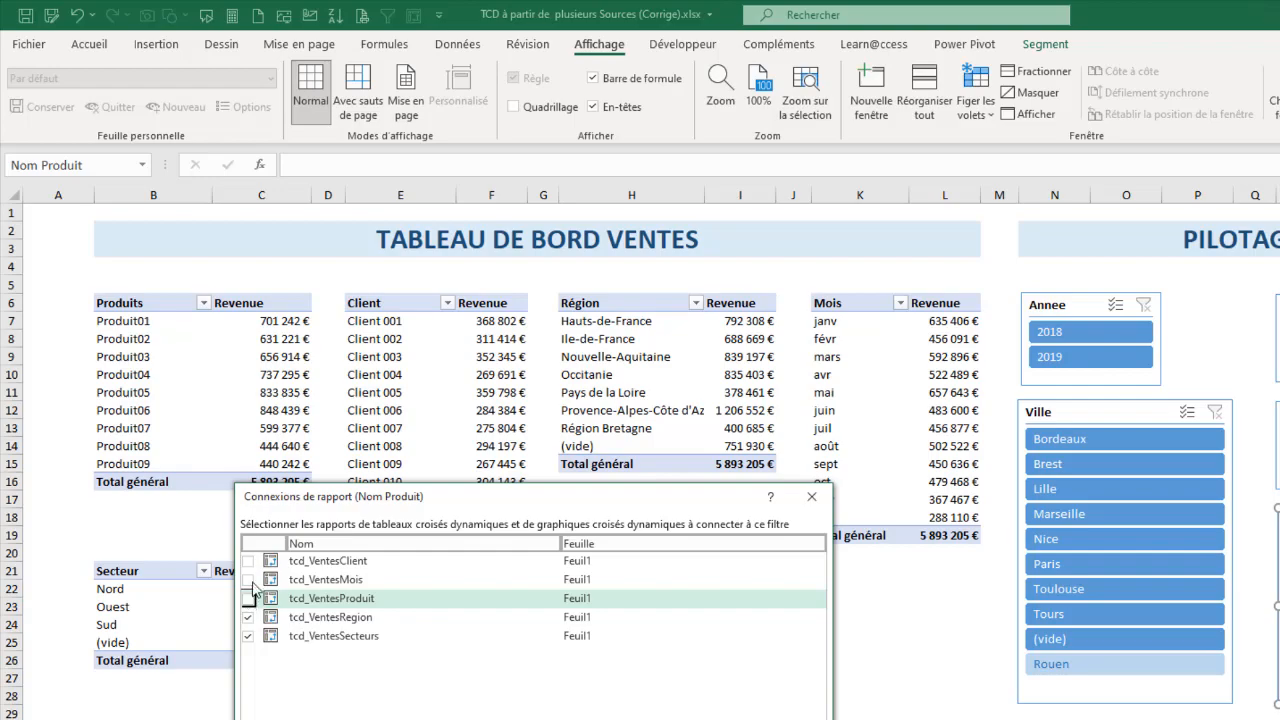
left_click(248, 579)
left_click(248, 561)
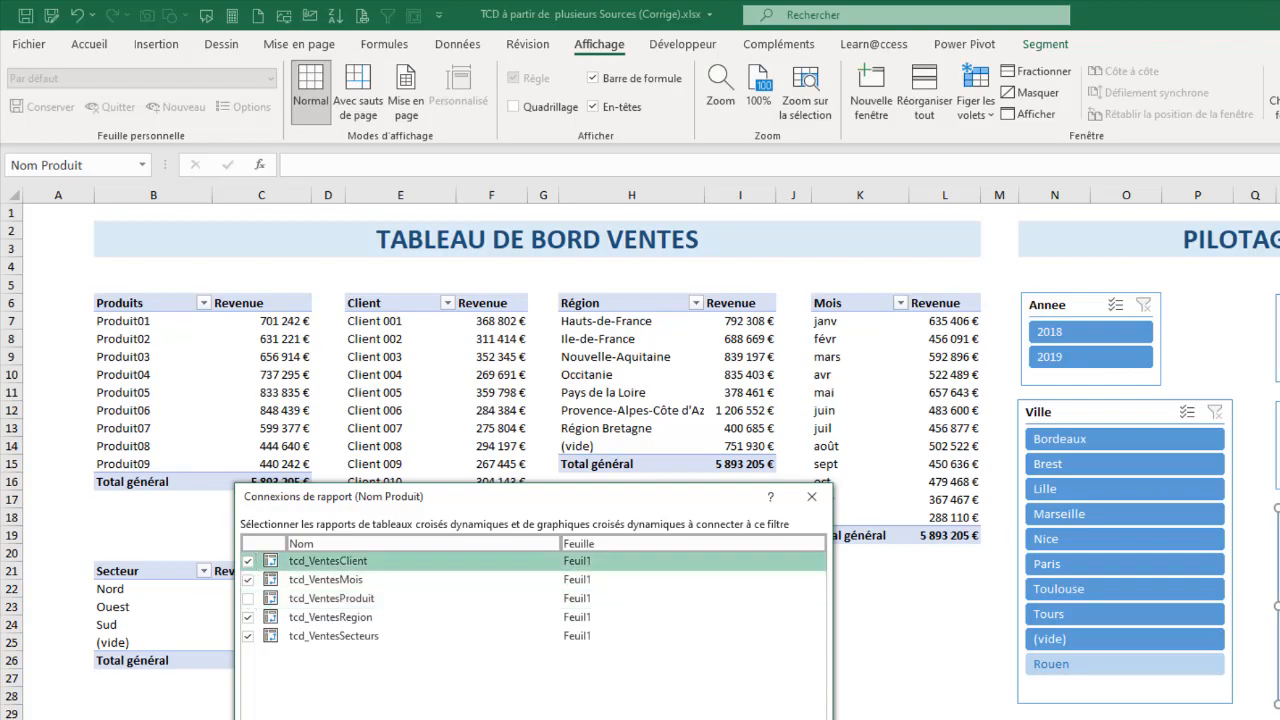
key("Return")
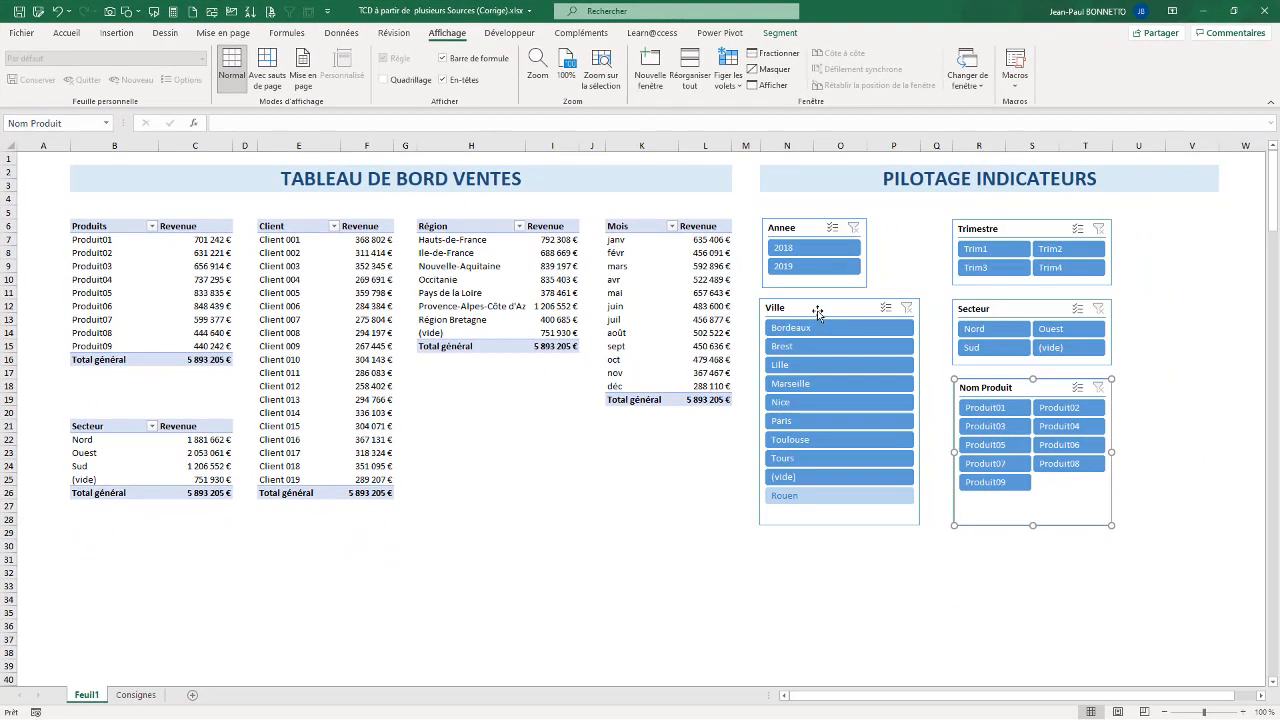
Step: Connect the Ville slicer to tcd_VentesClient, tcd_VentesMois, tcd_VentesRegion and tcd_VentesSecteurs in addition to tcd_VentesProduit
right_click(817, 310)
left_click(736, 514)
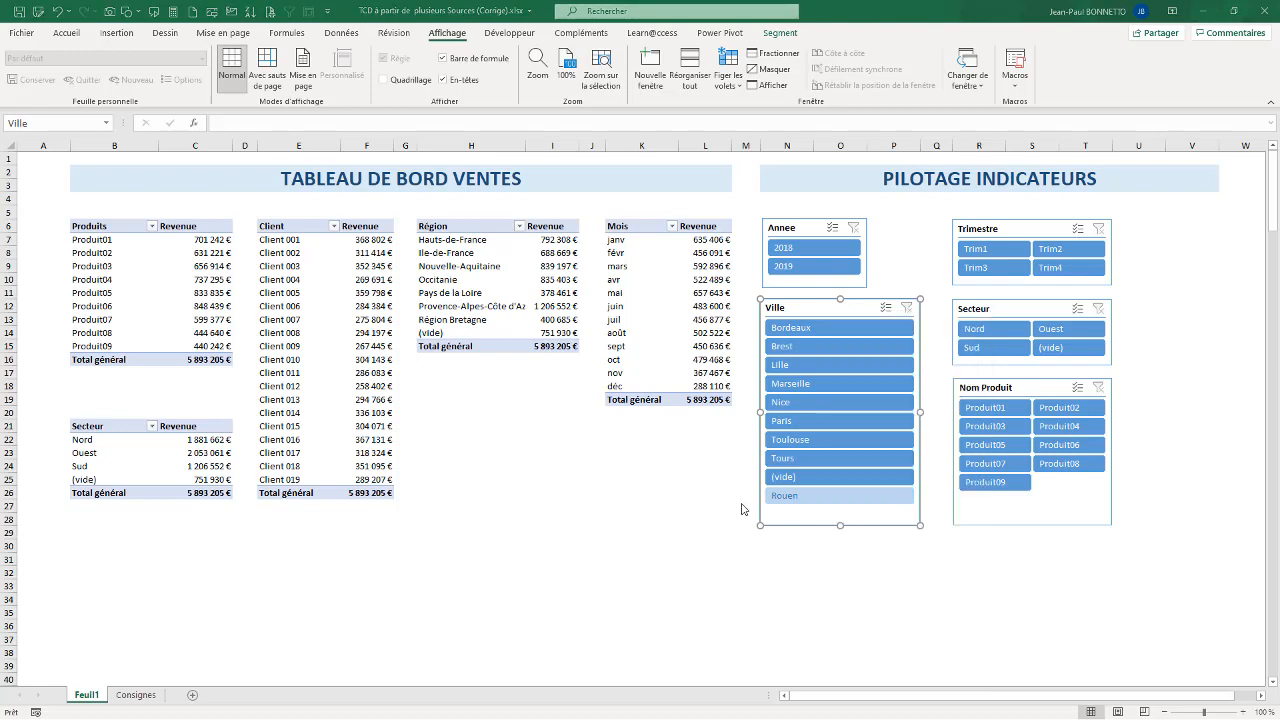
left_click_drag(816, 491, 347, 337)
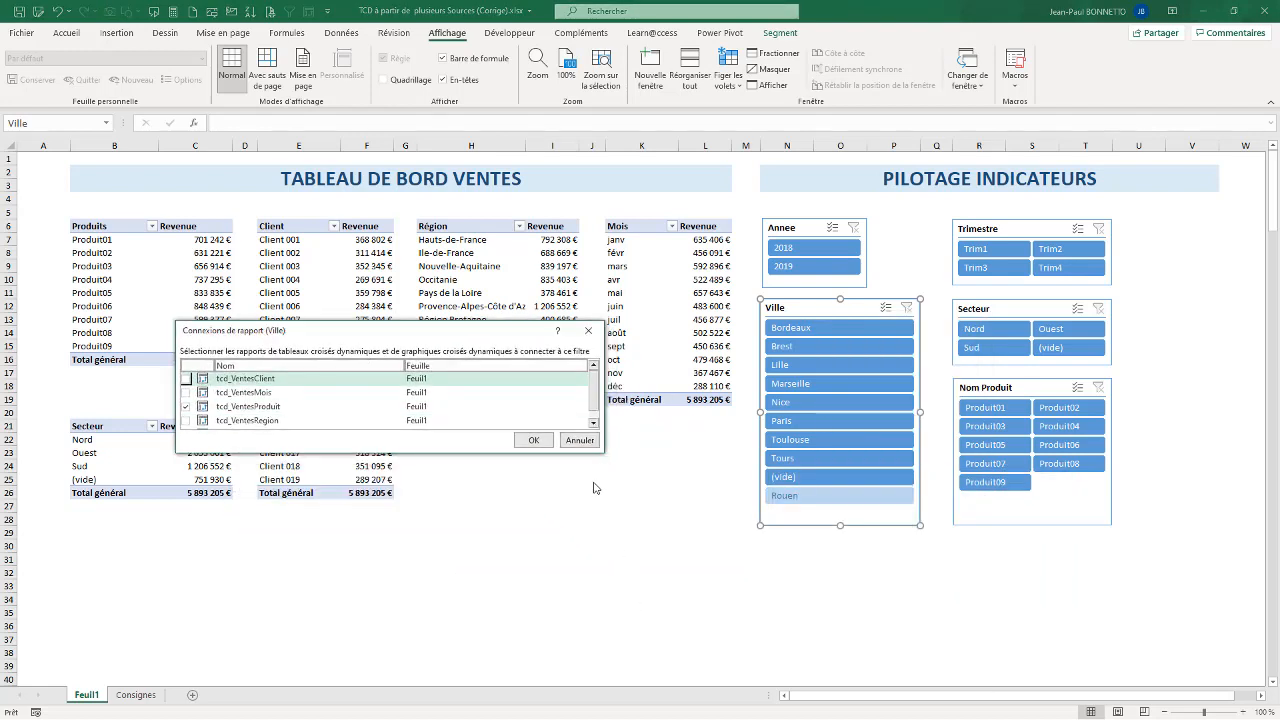
left_click_drag(598, 450, 626, 559)
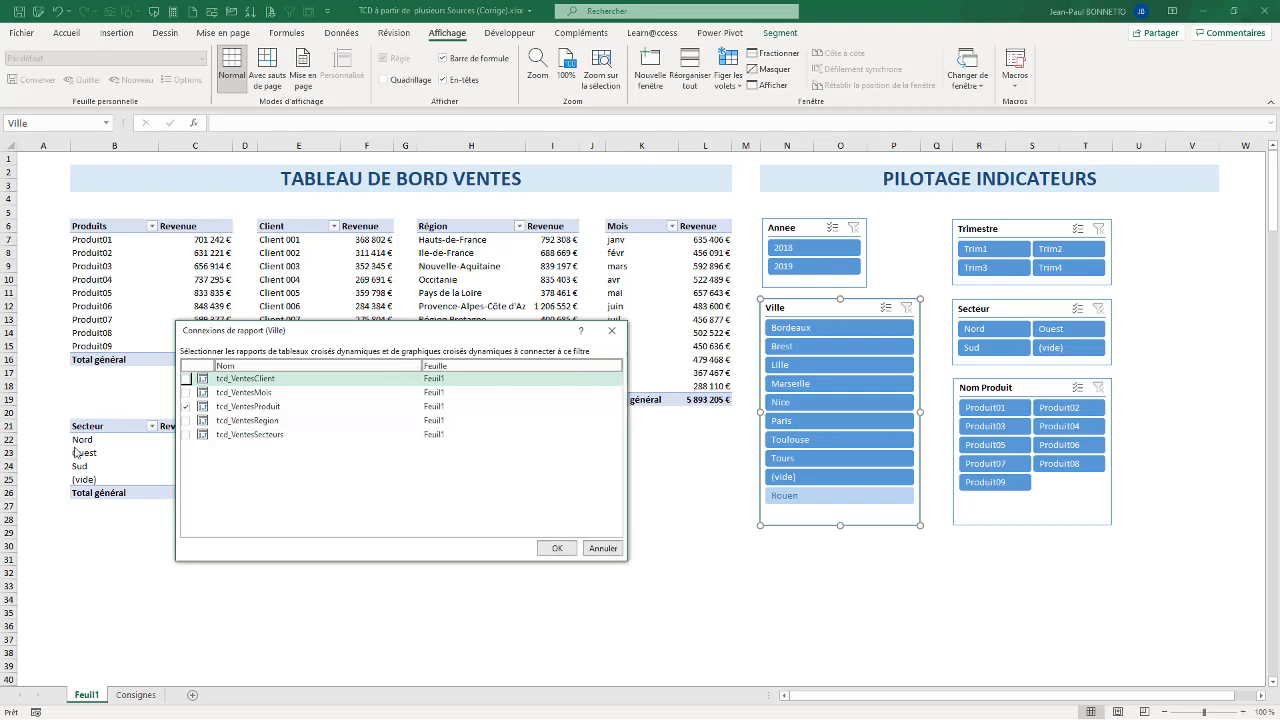
left_click(185, 434)
left_click(185, 420)
left_click(185, 392)
left_click(185, 378)
left_click(570, 549)
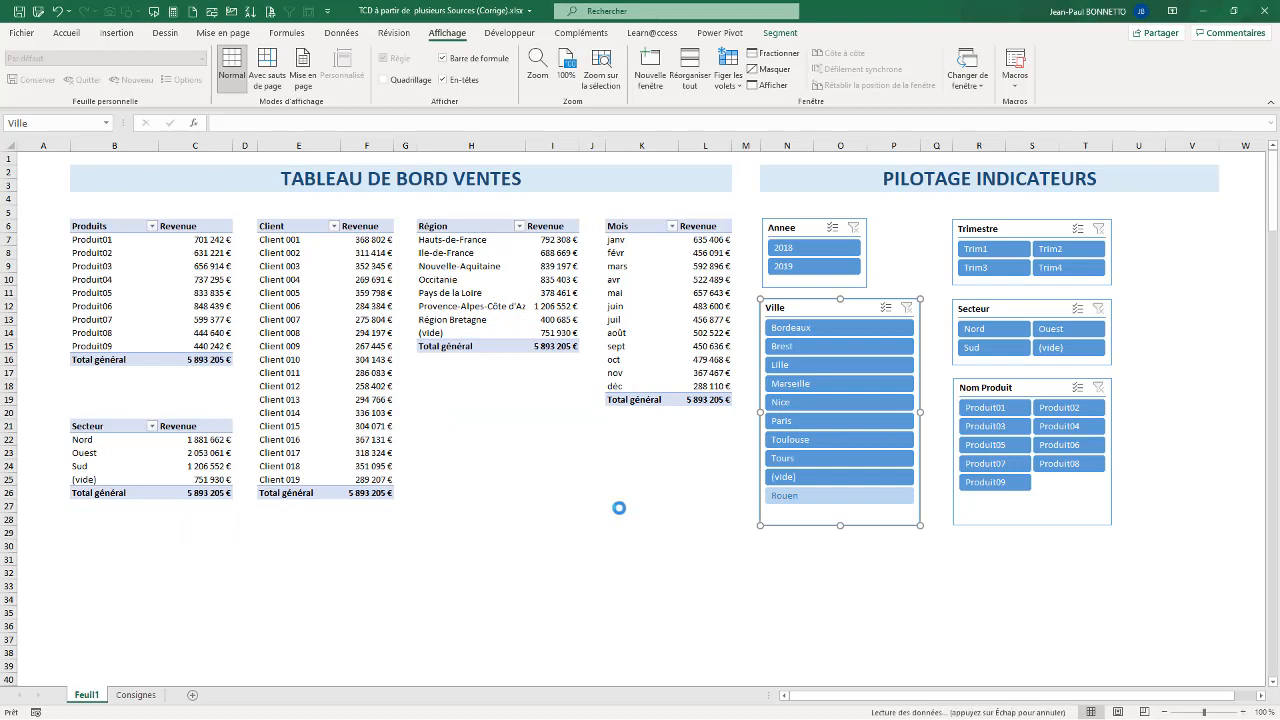
left_click(543, 466)
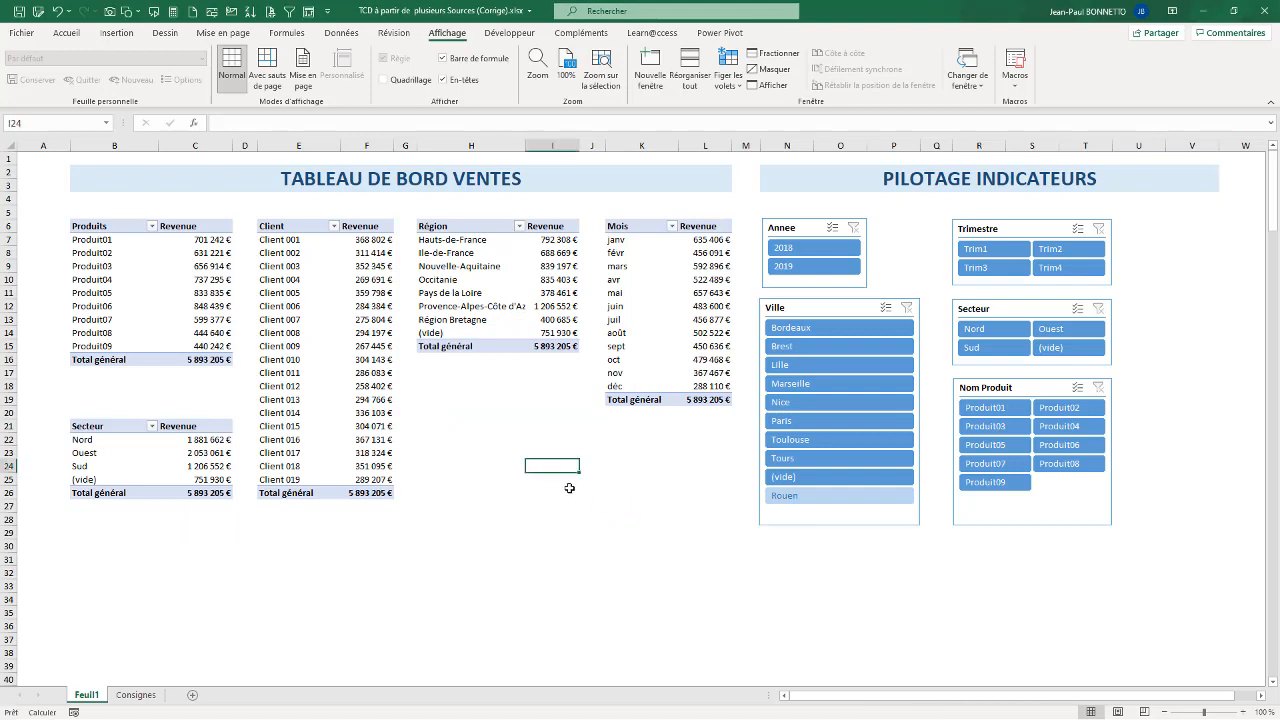
Step: Test the connected slicers by filtering on year 2019, Trim1 and Trim2, sector Nord and city Bordeaux, and clear the filters
left_click(810, 268)
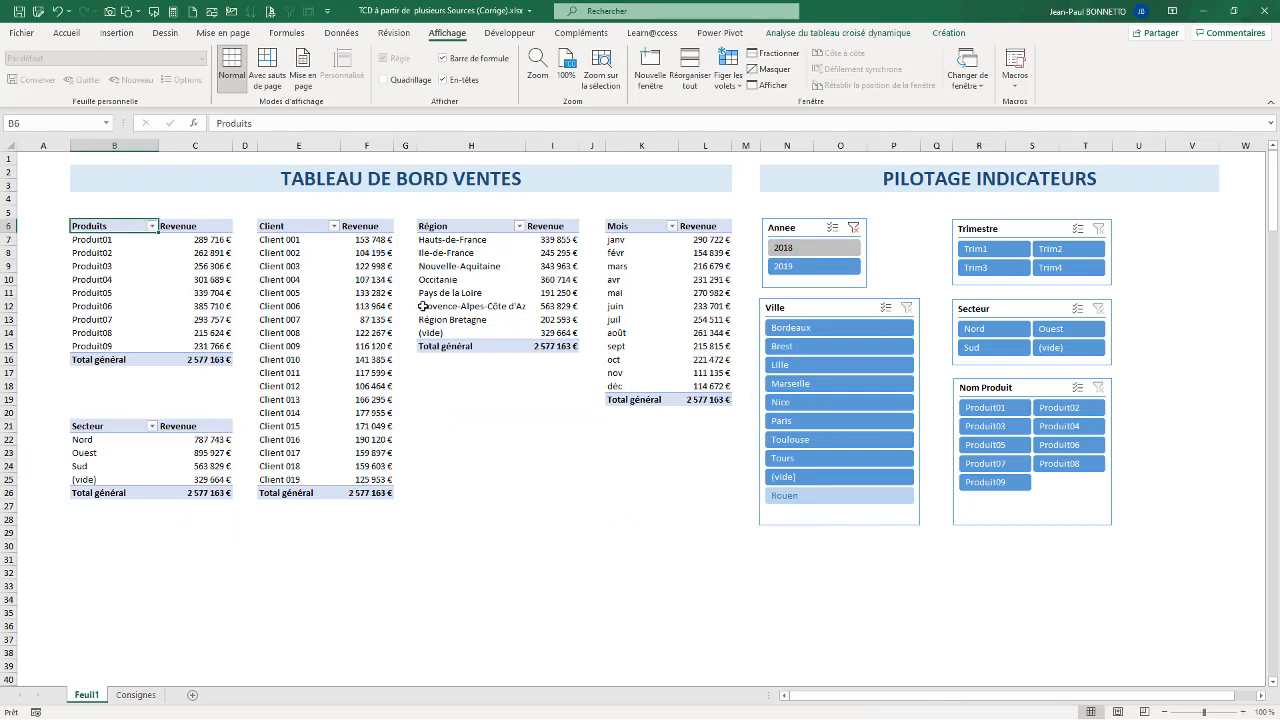
left_click(990, 251)
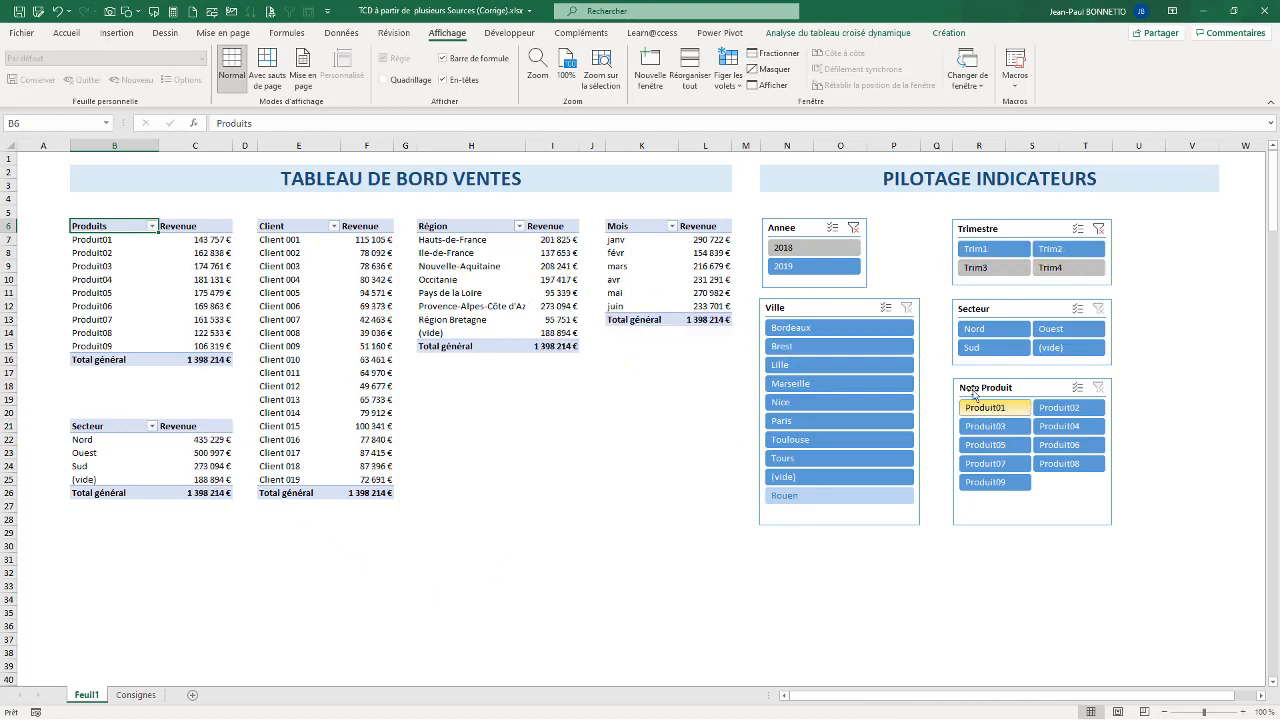
left_click(982, 329)
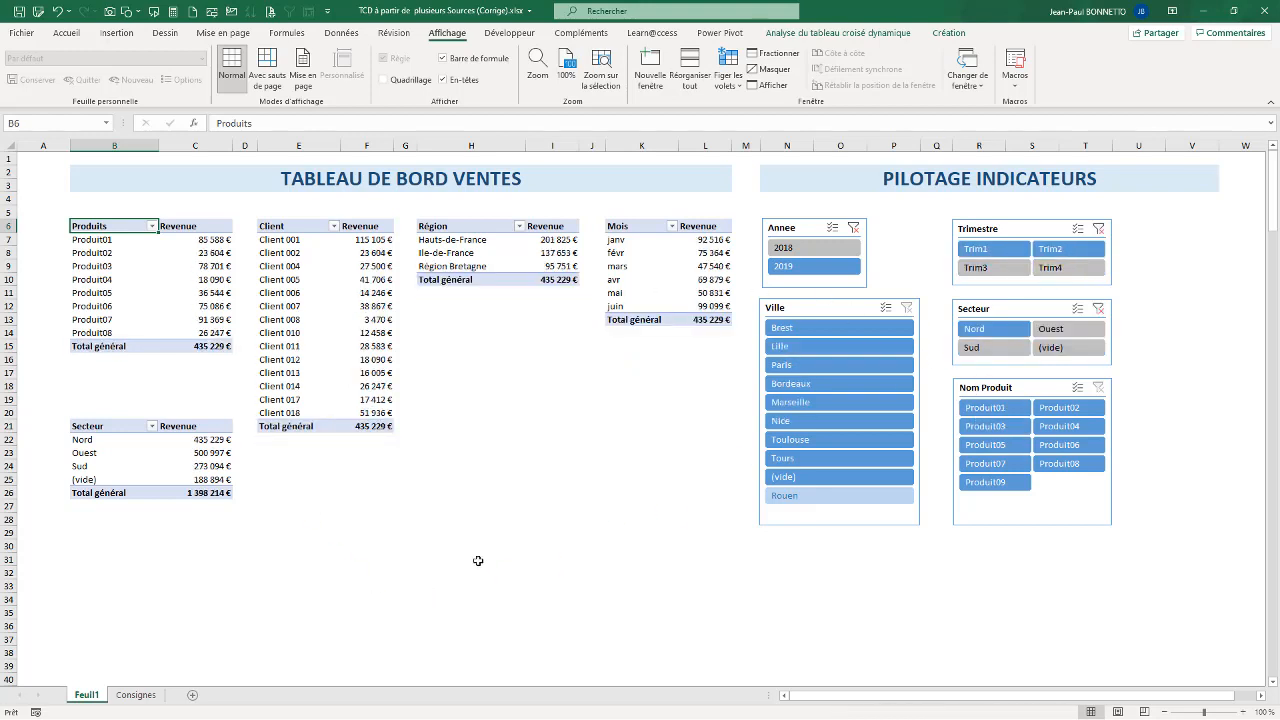
left_click(812, 383)
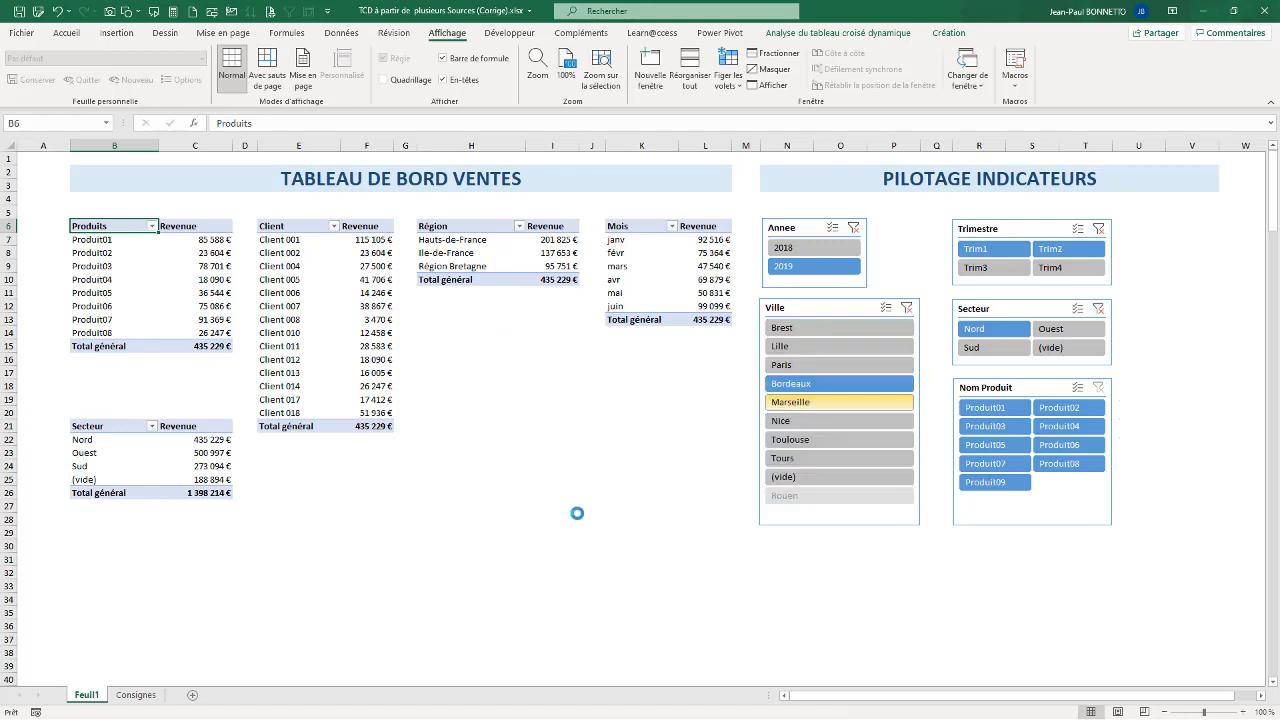
left_click(906, 308)
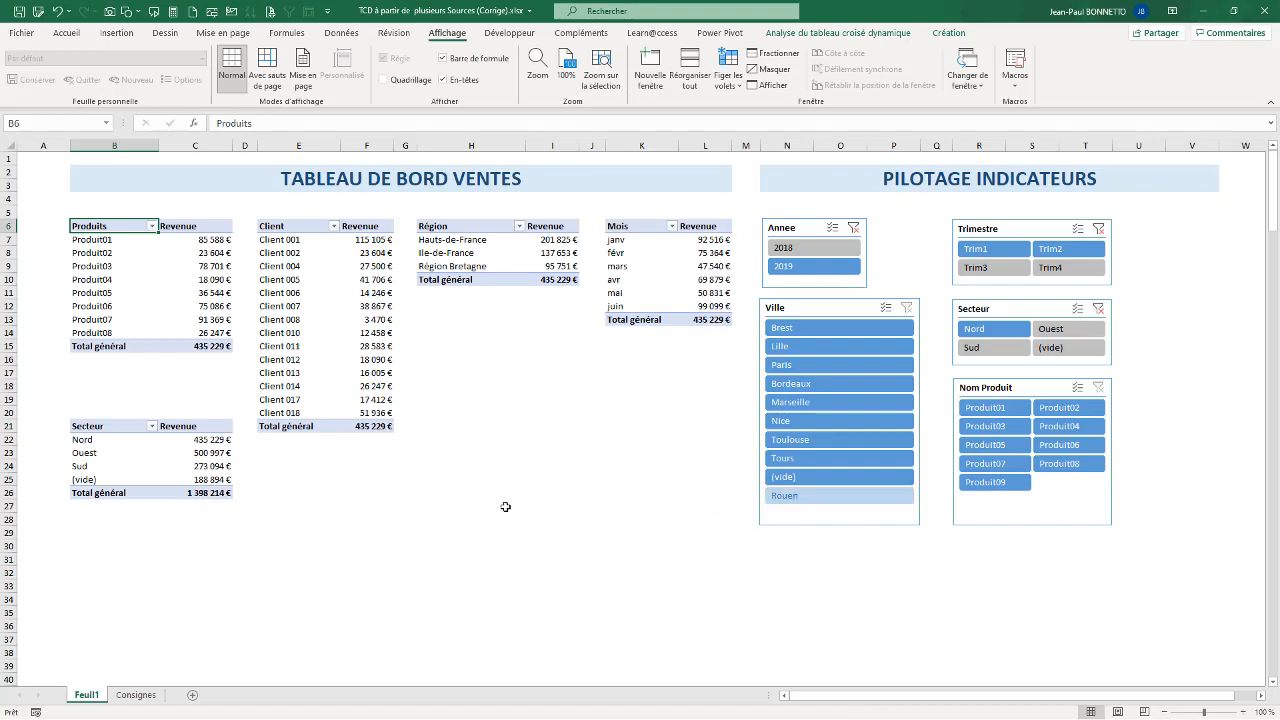
left_click(1100, 309)
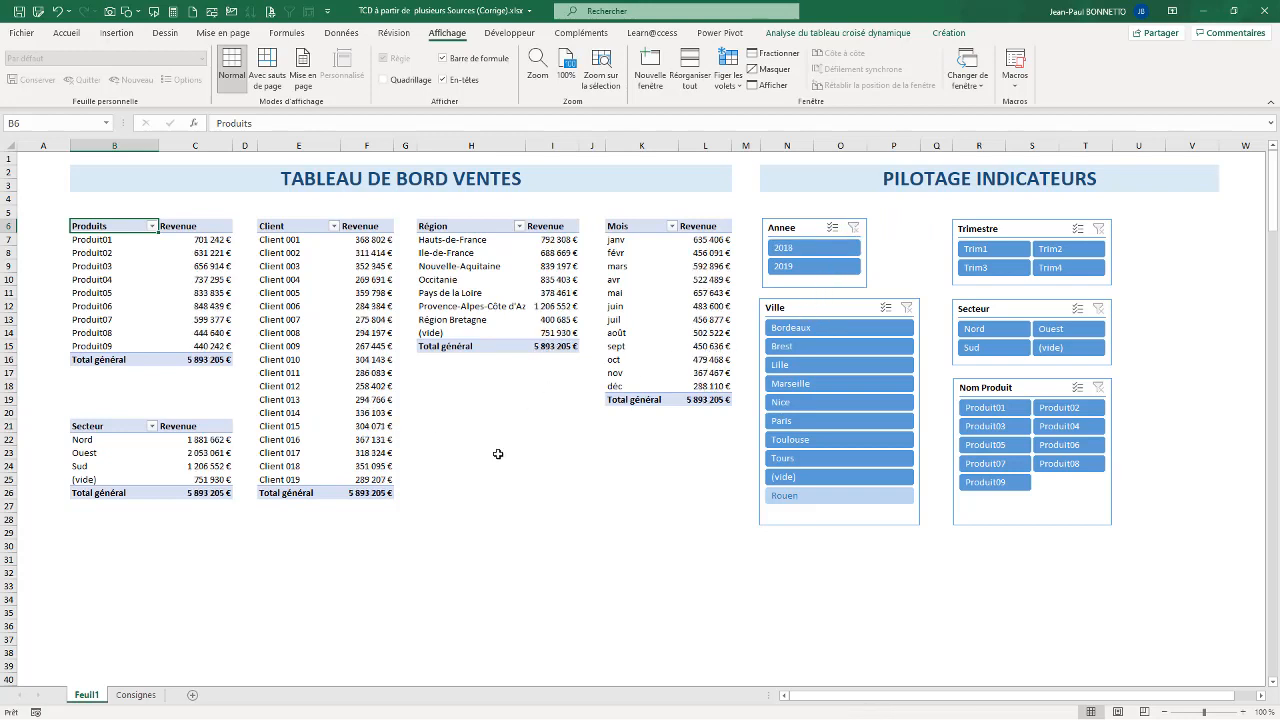
Step: Narrow column A on the dashboard sheet to shift the tables and slicers closer to the sheet's edge
left_click_drag(70, 146, 49, 146)
left_click(537, 476)
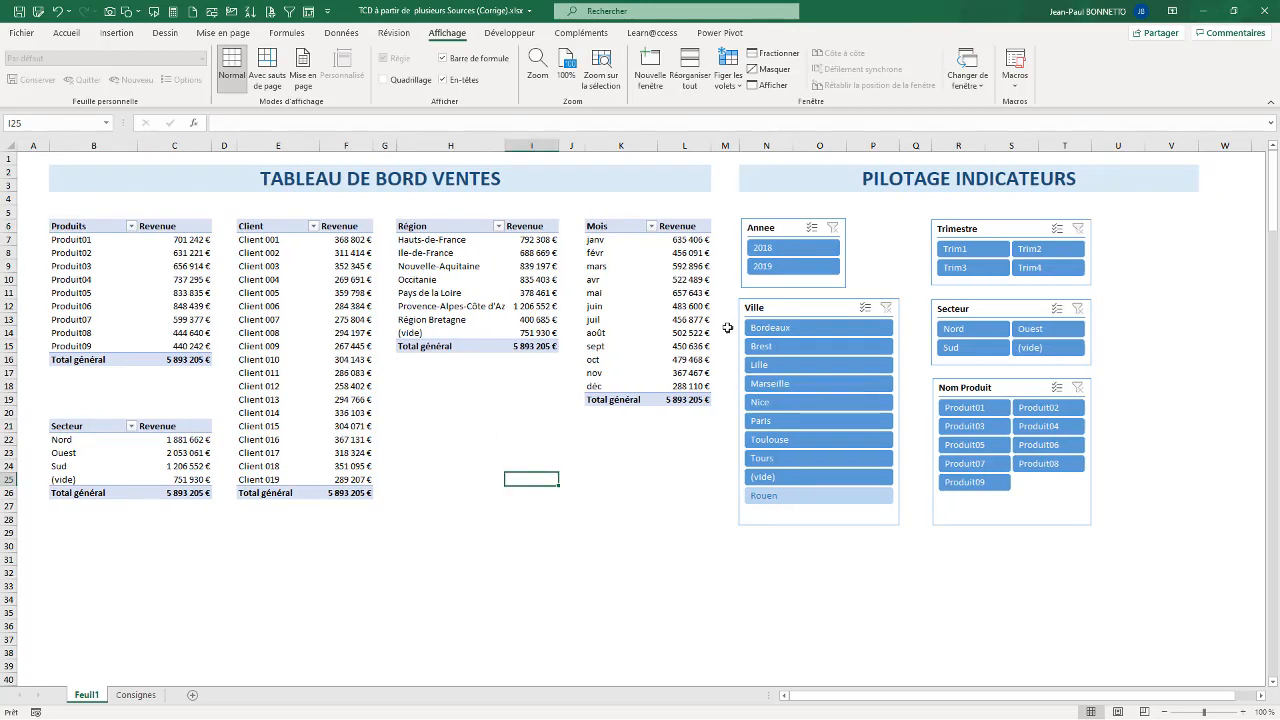
Step: Set the Trimestre slicer to hide items without data
right_click(994, 232)
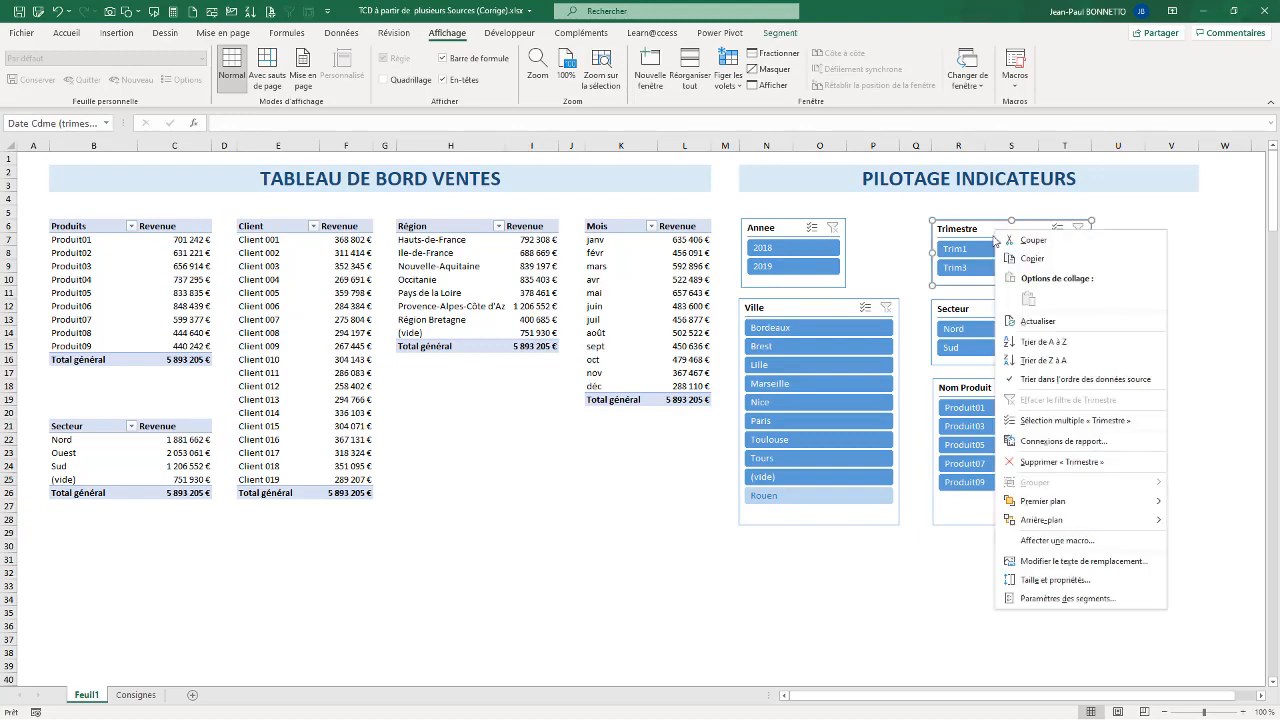
left_click(1053, 603)
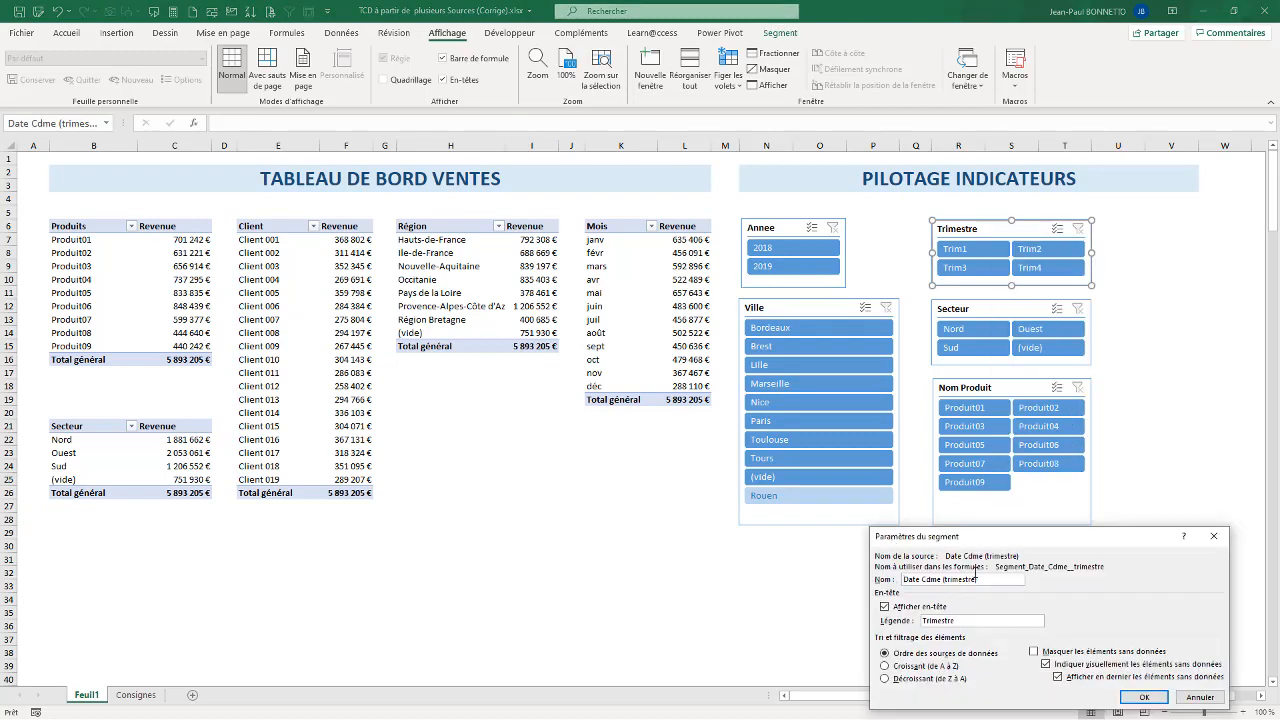
left_click_drag(1033, 540, 358, 284)
left_click(359, 396)
left_click(468, 440)
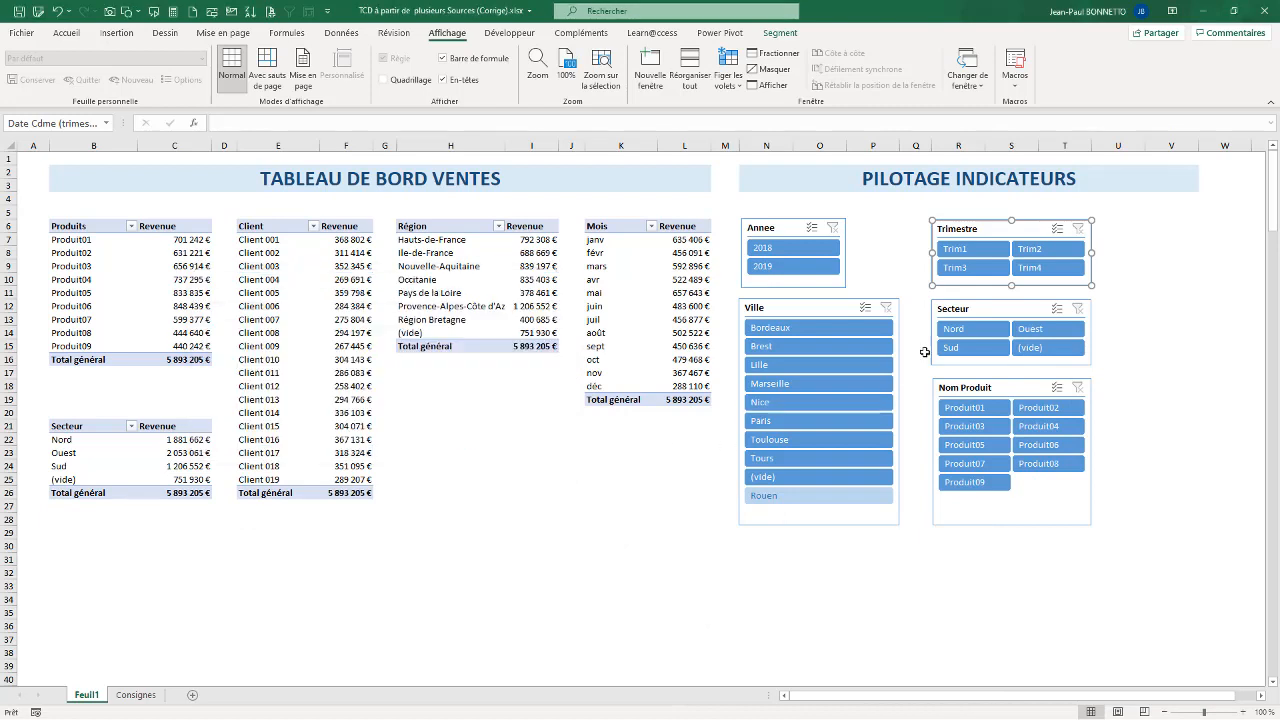
Step: Set the Ville slicer to hide items without data
right_click(807, 306)
right_click(786, 307)
left_click(862, 680)
left_click_drag(846, 545, 384, 299)
left_click(386, 410)
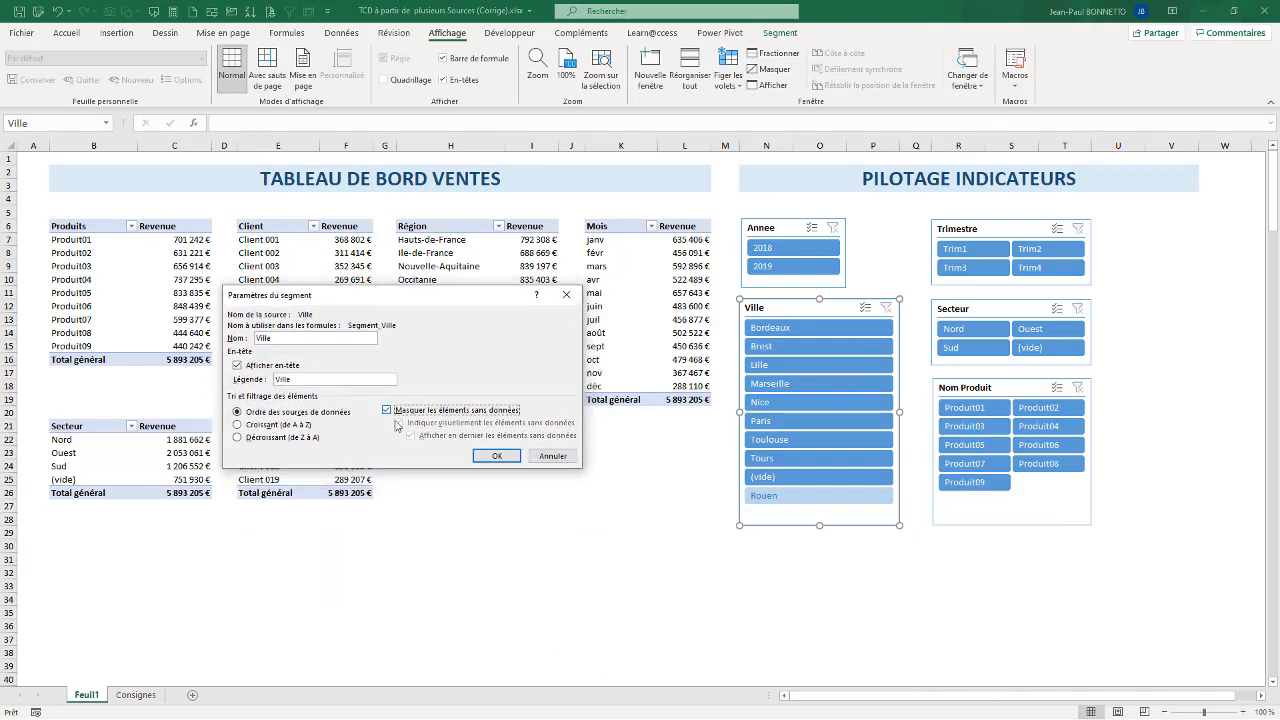
left_click(498, 456)
Step: Set the Annee slicer to hide items without data
right_click(792, 229)
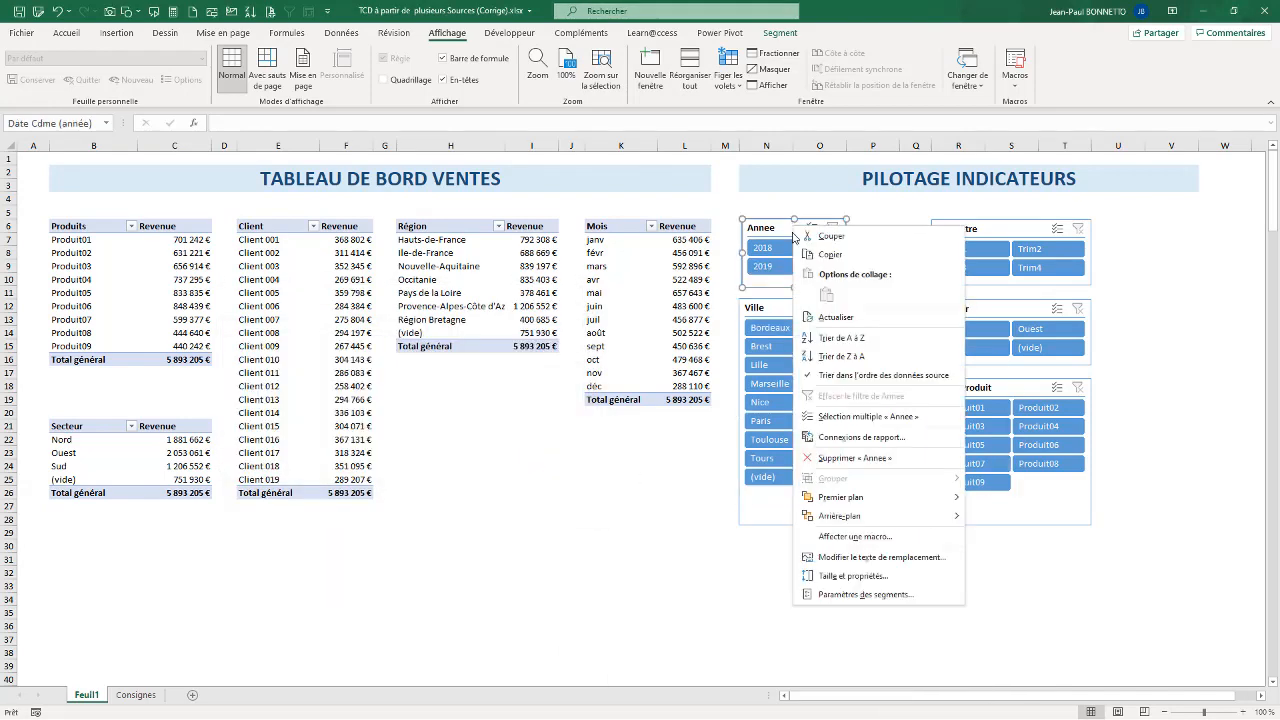
left_click(857, 592)
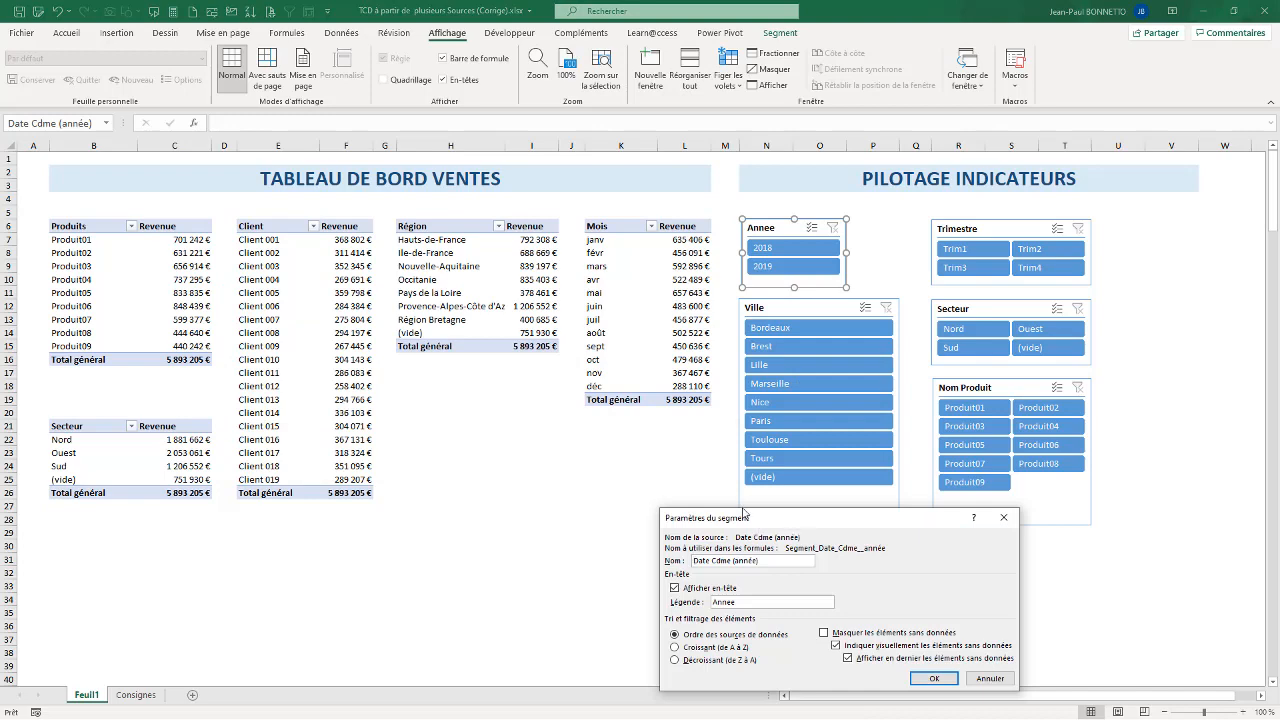
left_click_drag(790, 527, 281, 315)
left_click(316, 421)
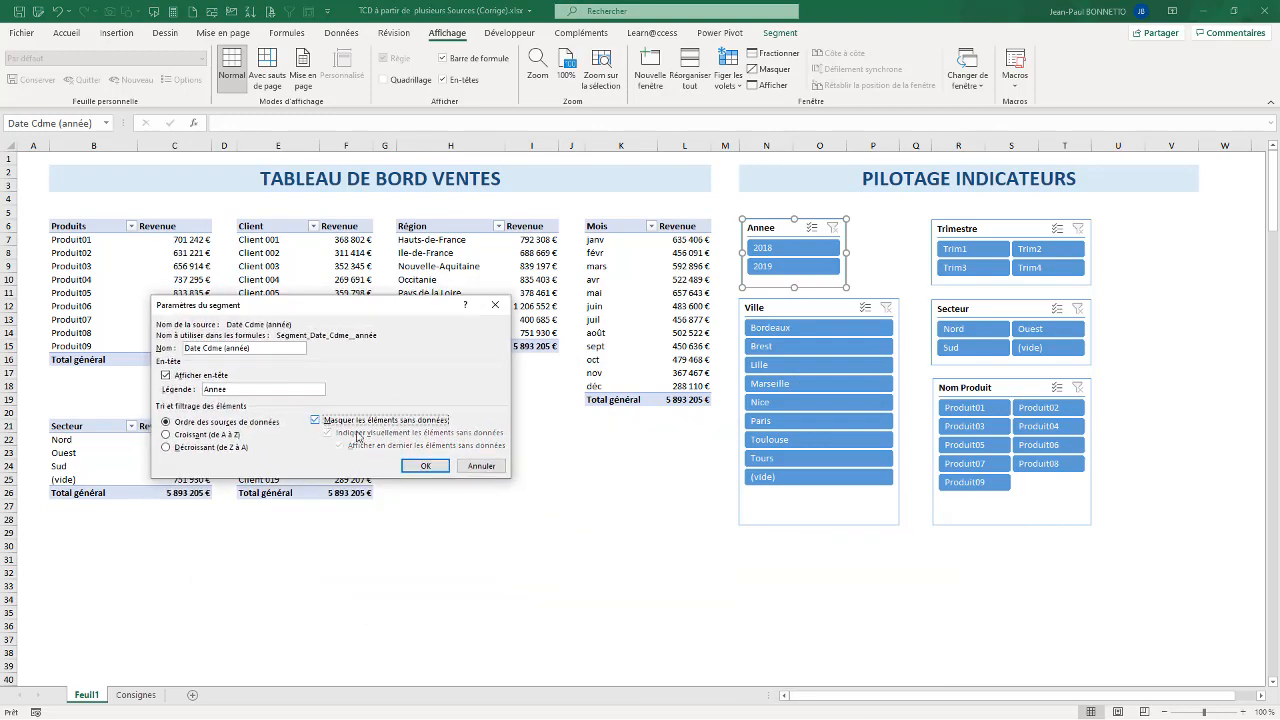
left_click(425, 466)
Step: Set the Nom Produit slicer to hide items without data
right_click(978, 390)
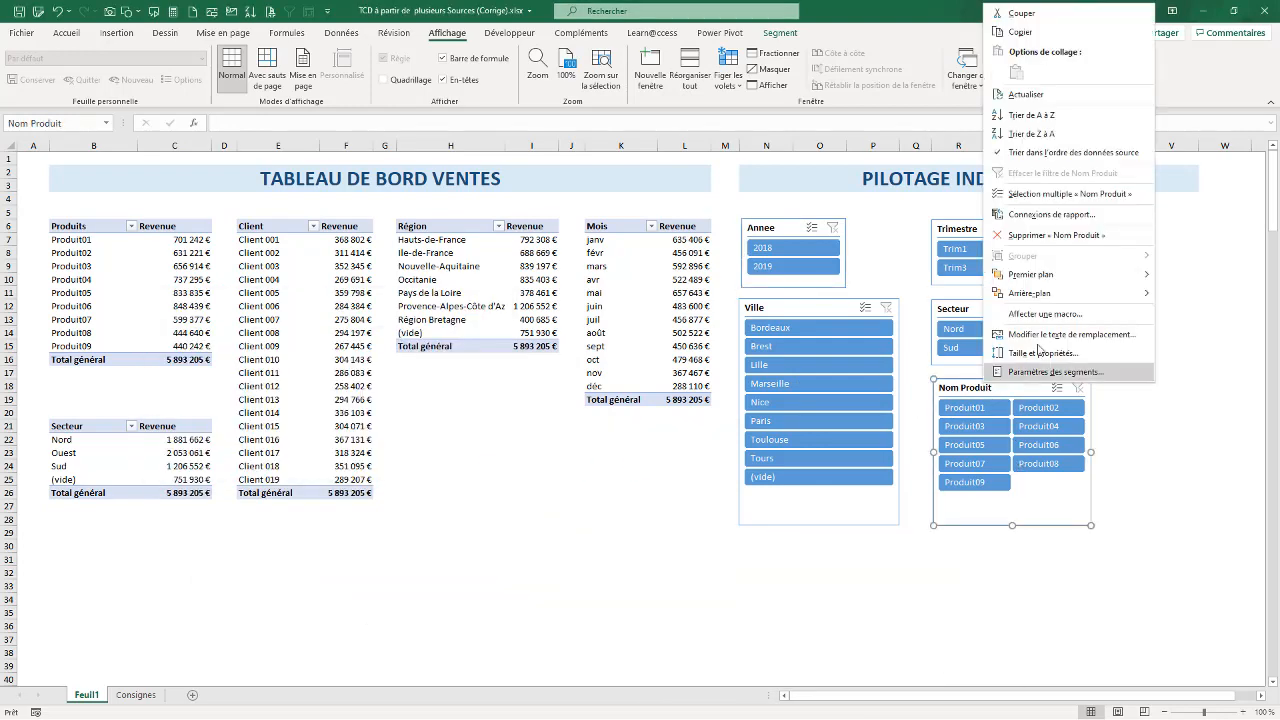
left_click(987, 384)
left_click(1046, 422)
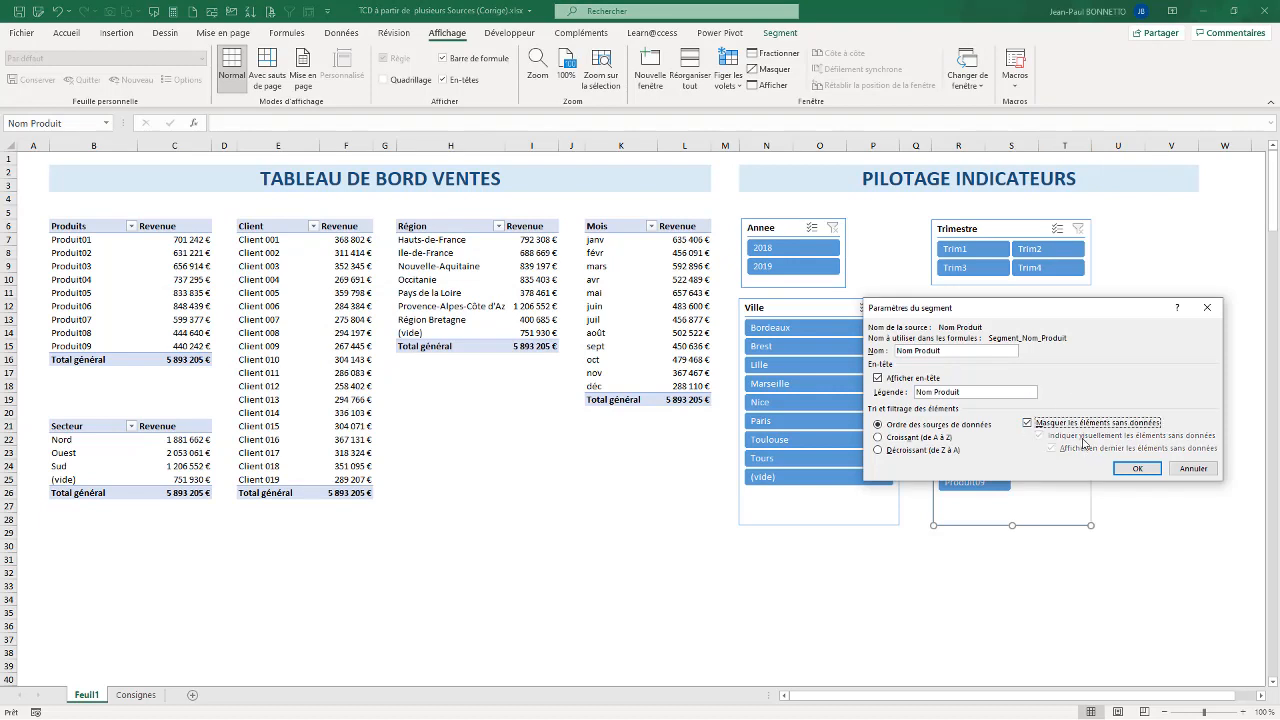
left_click(1137, 468)
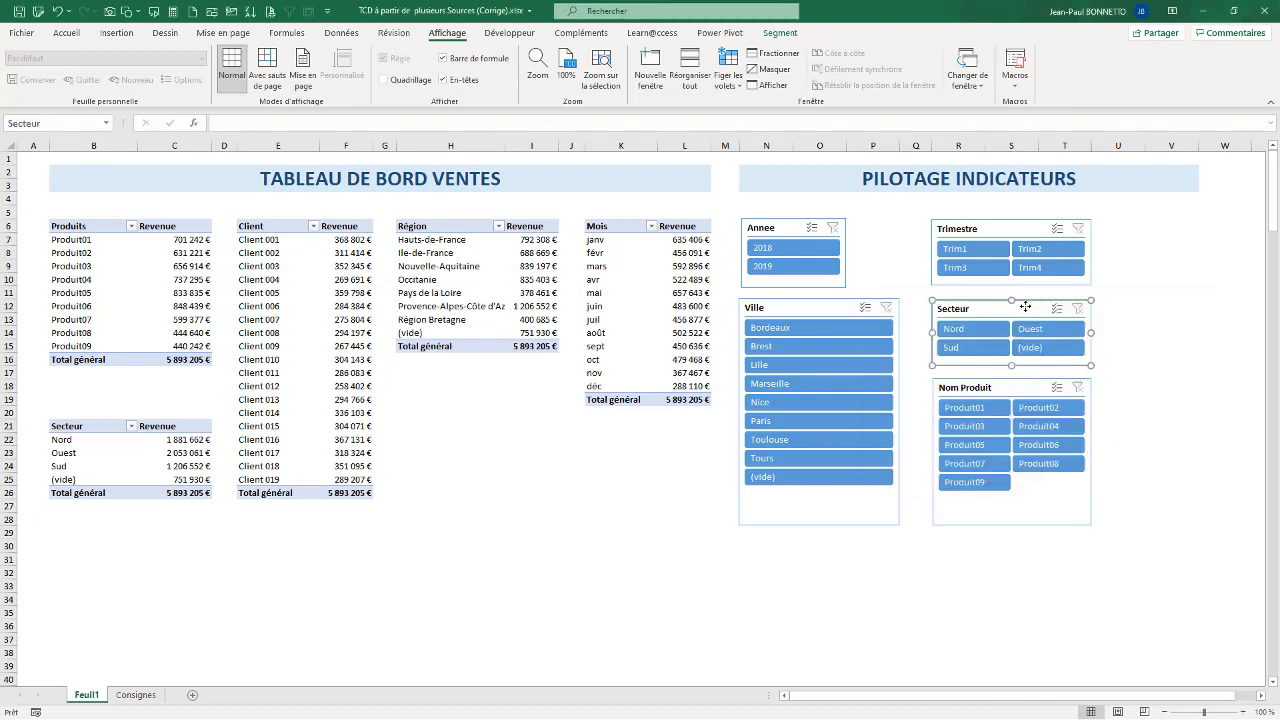
Step: Set the Secteur slicer to hide items without data
right_click(1026, 310)
left_click(1099, 676)
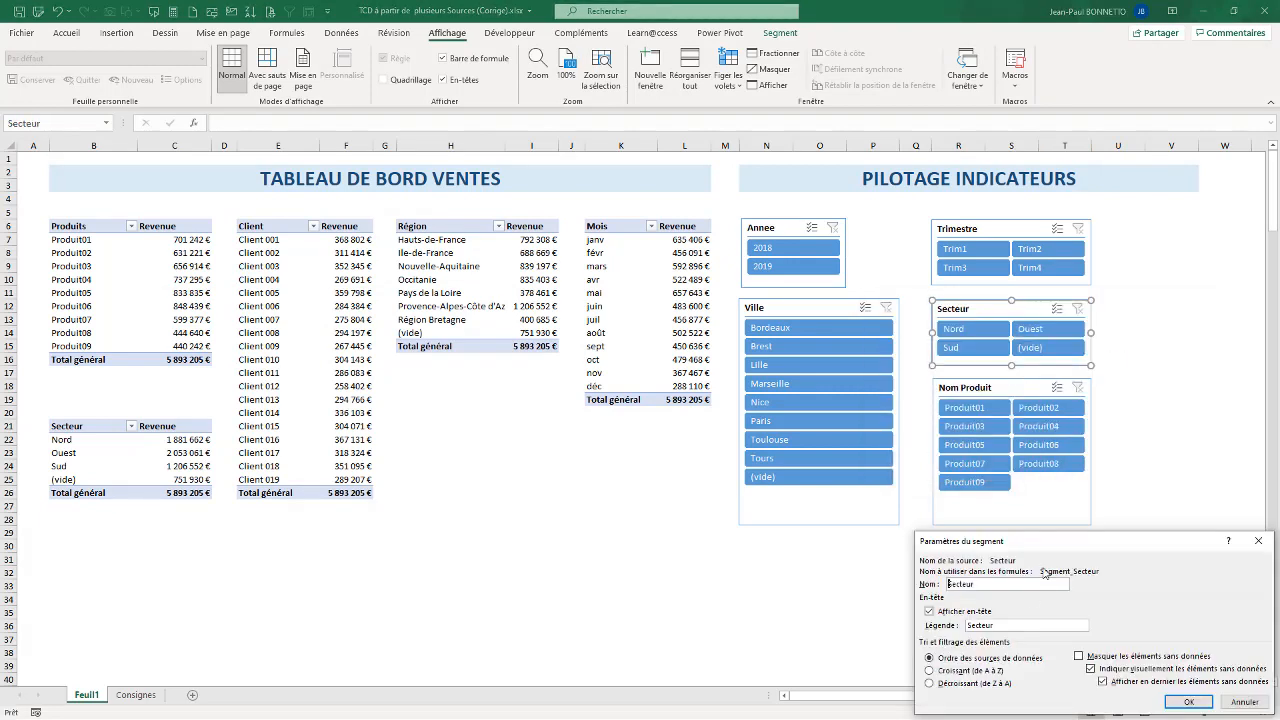
left_click(1080, 656)
left_click(1189, 701)
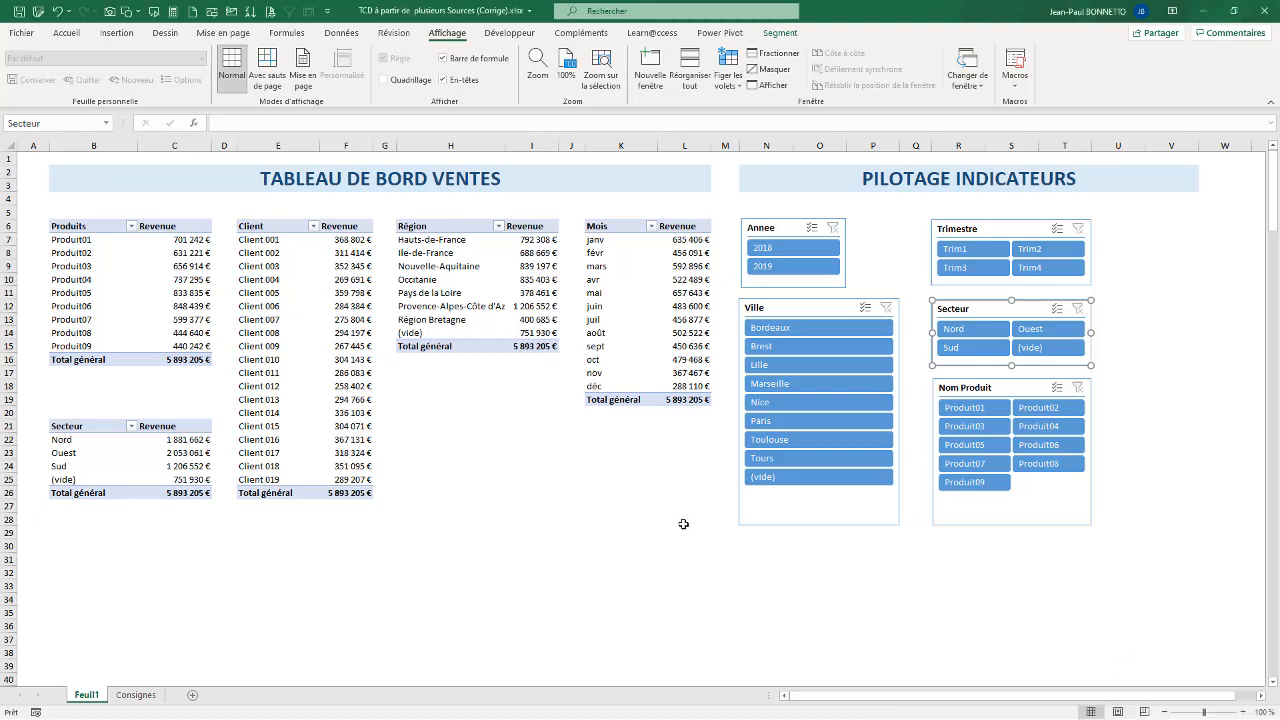
Step: Test the slicers by filtering on year 2019, sector Ouest, city Tours and a product, and clear all the filters
left_click(790, 266)
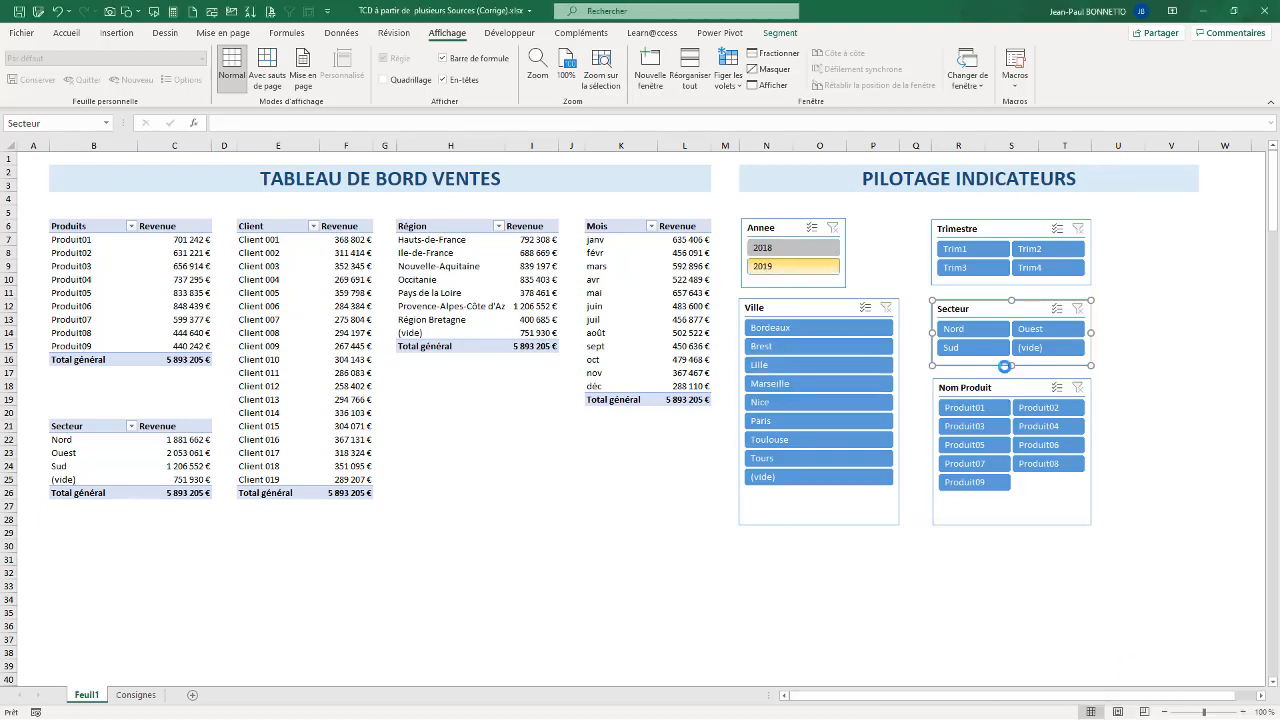
left_click(1040, 331)
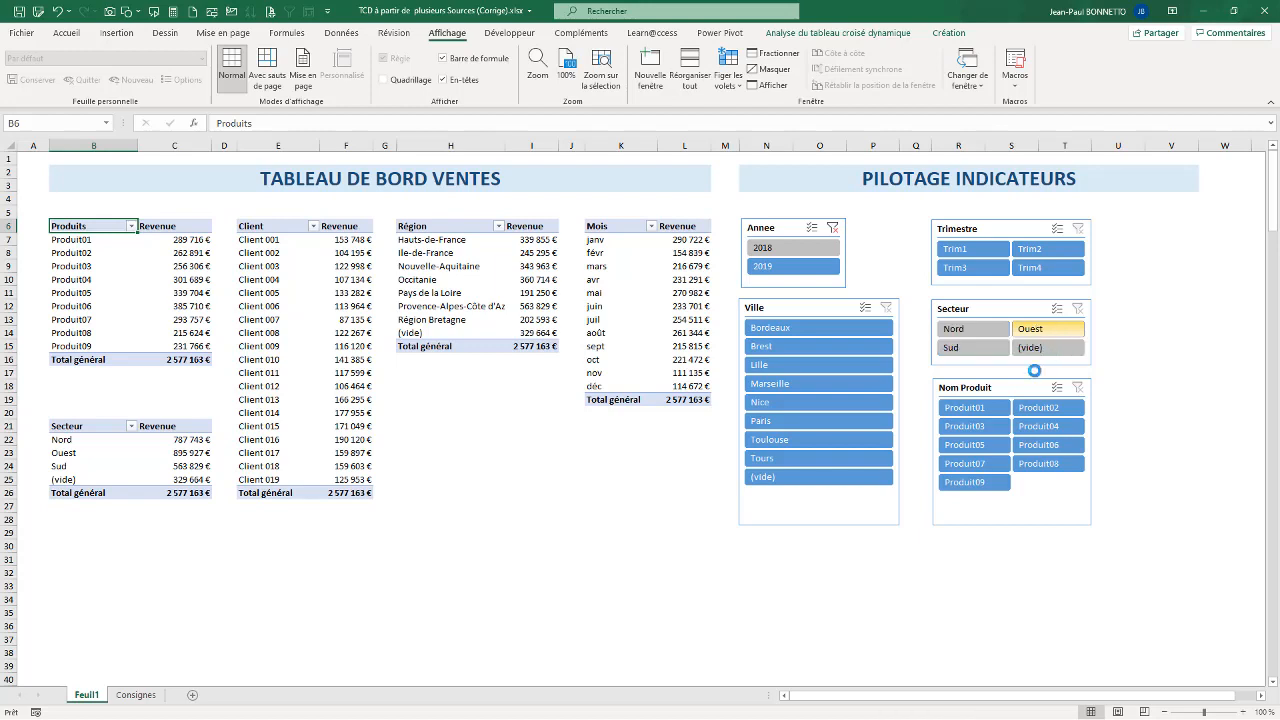
left_click(964, 426)
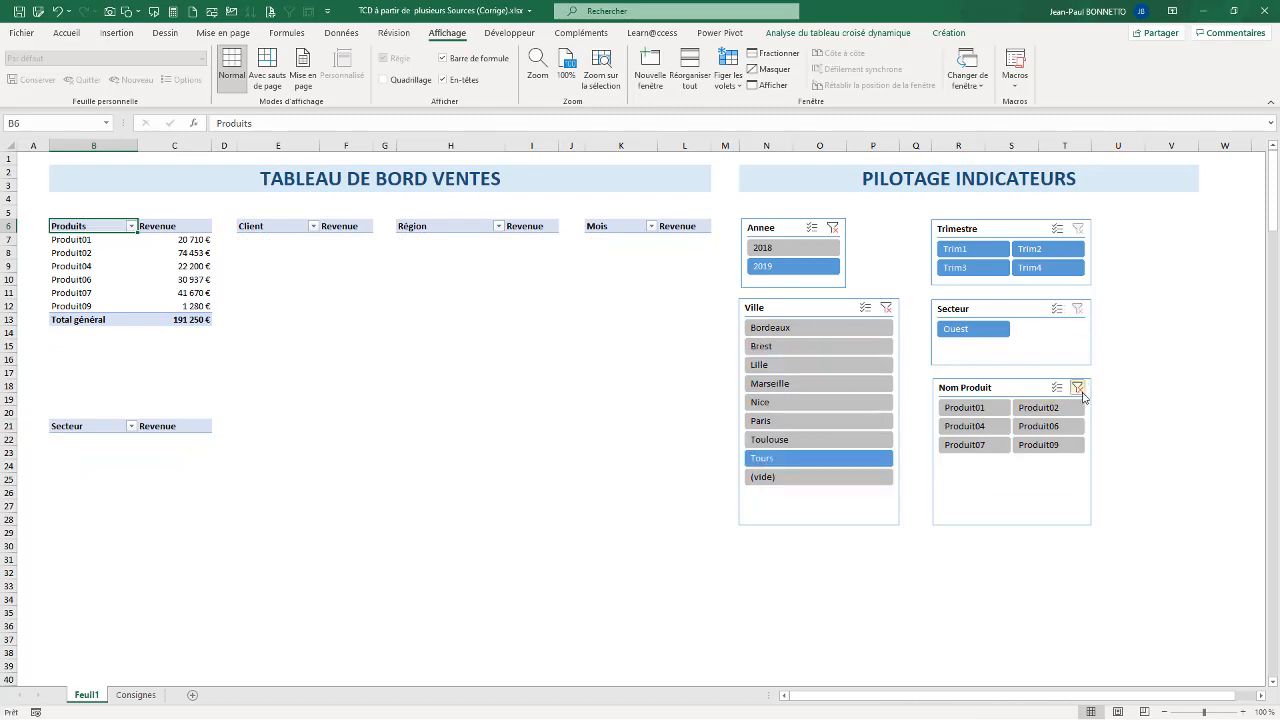
left_click(886, 307)
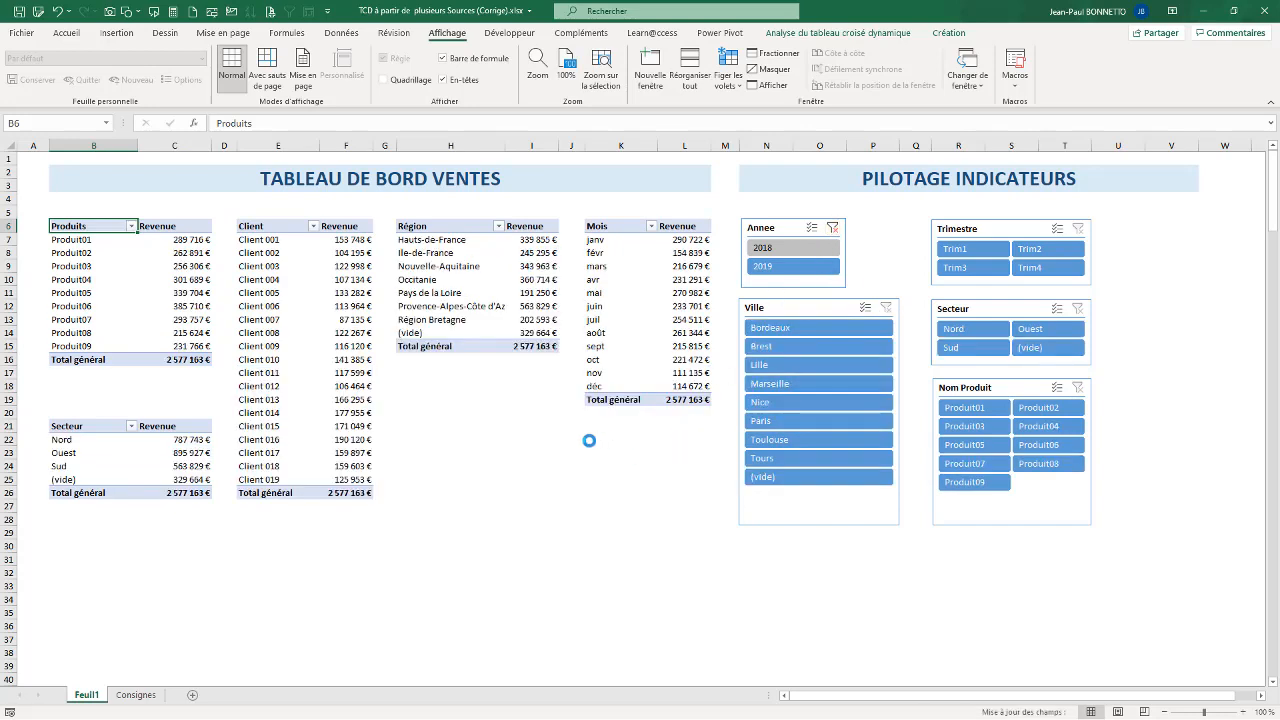
left_click(554, 466)
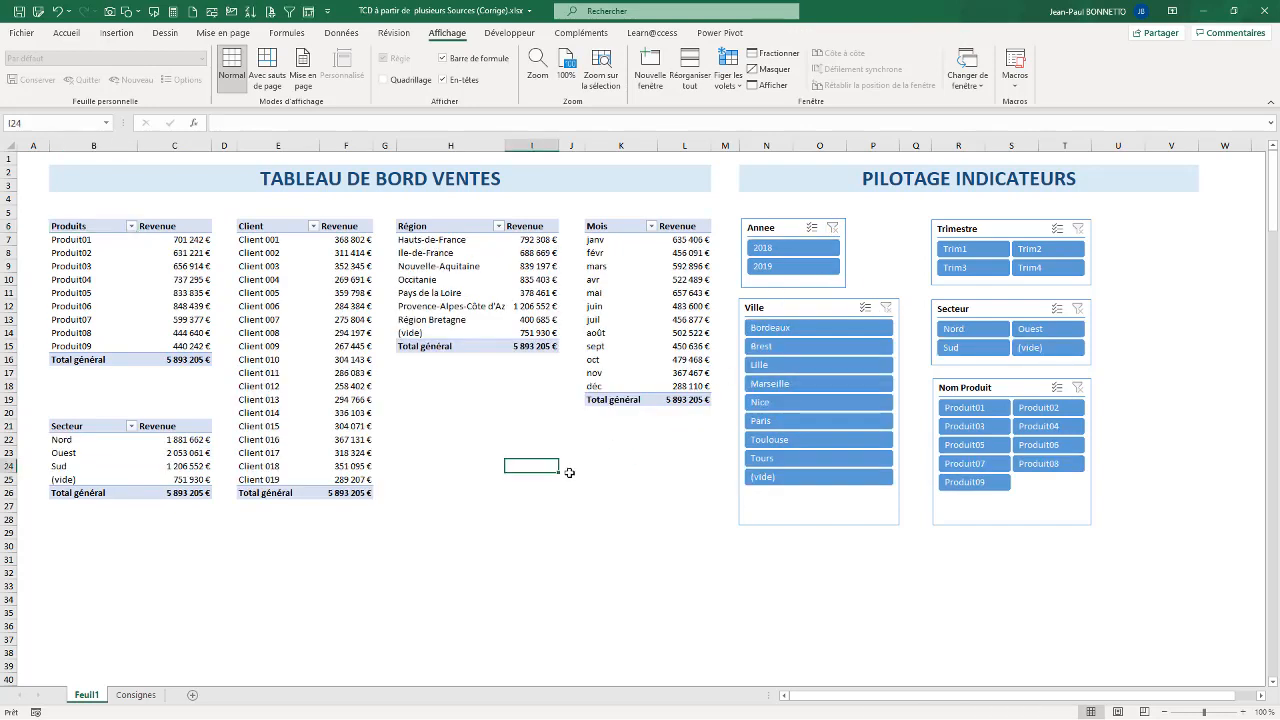
left_click(228, 545)
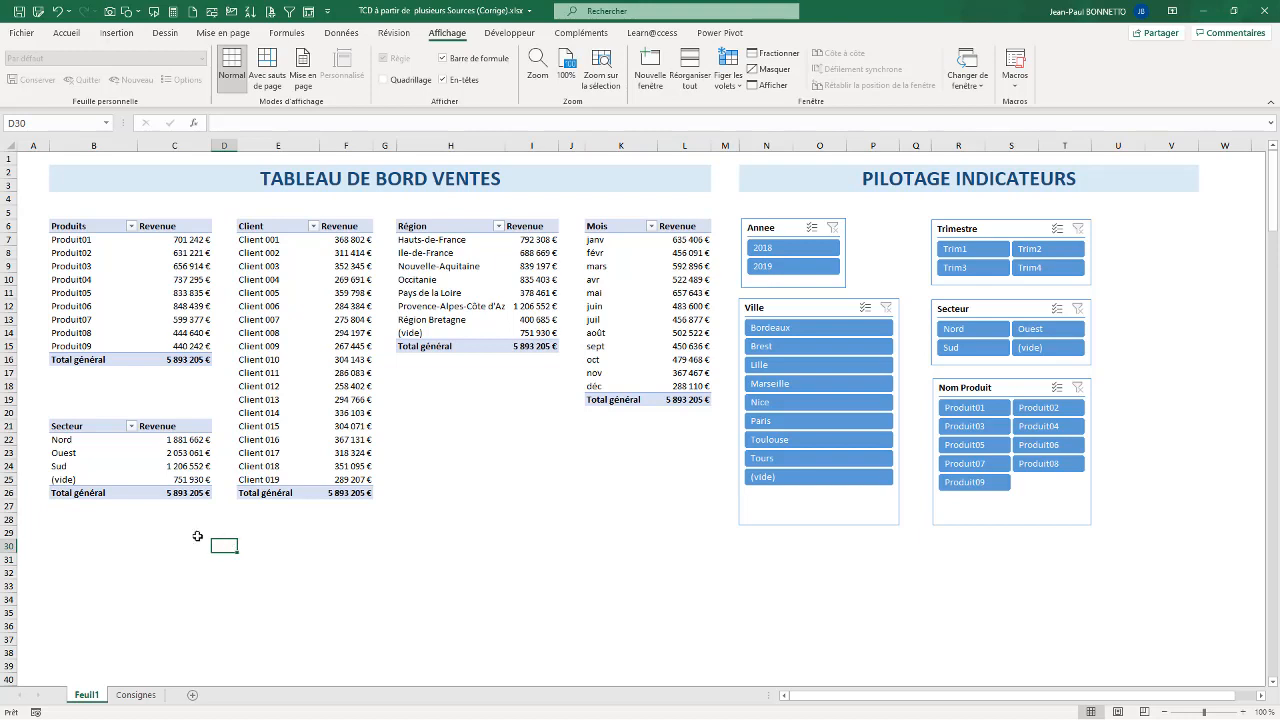
Step: Rename the dashboard sheet Feuil1 as TDB
double_click(88, 694)
type("TA")
type("B")
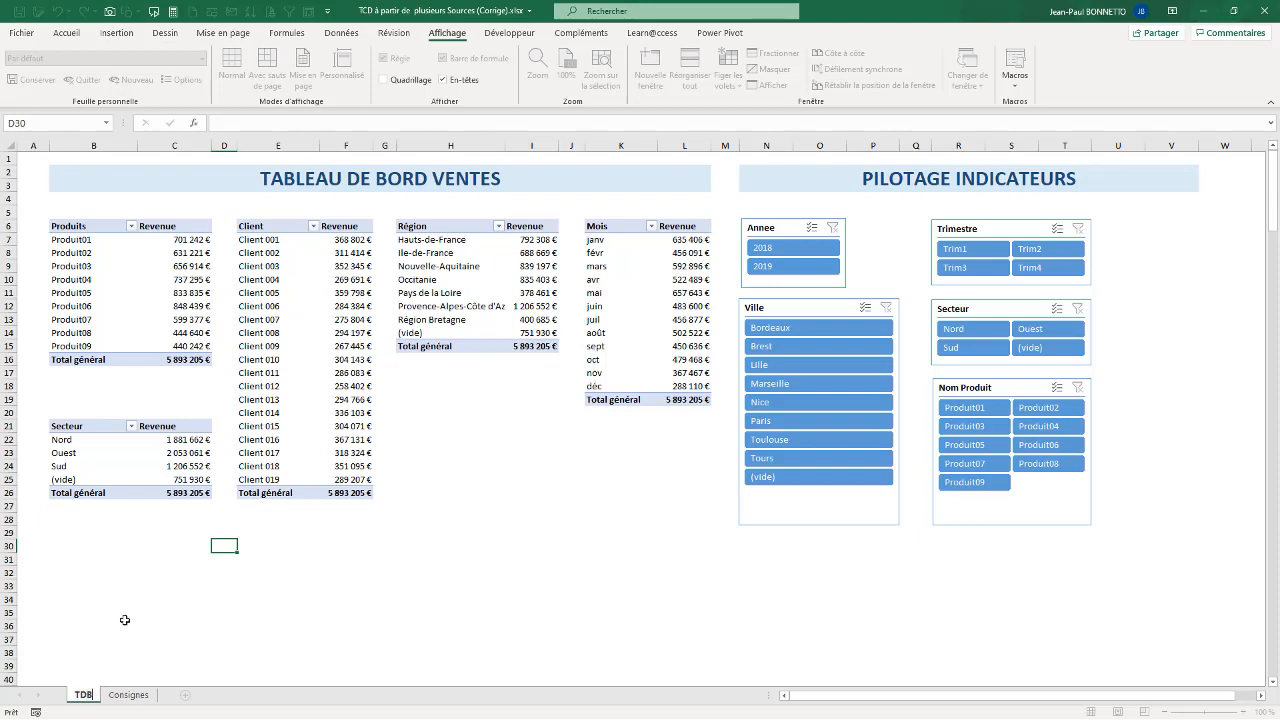
left_click(124, 621)
left_click(412, 500)
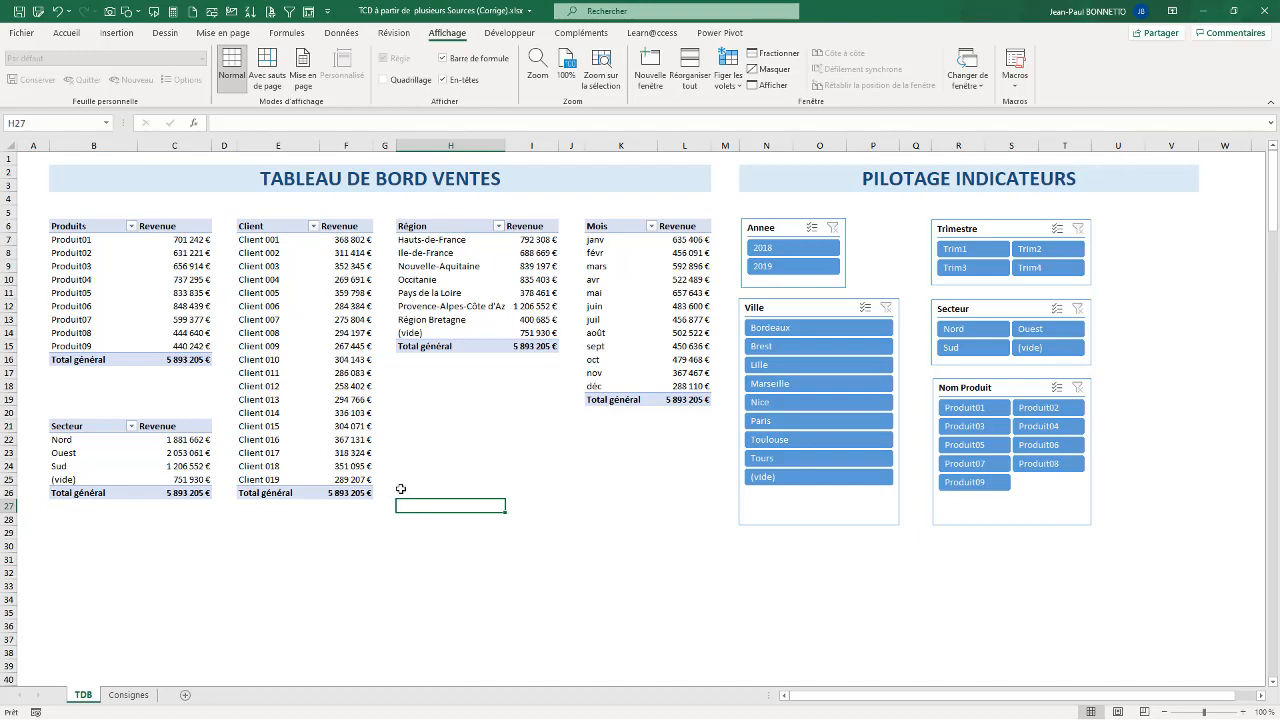
left_click_drag(498, 452, 498, 443)
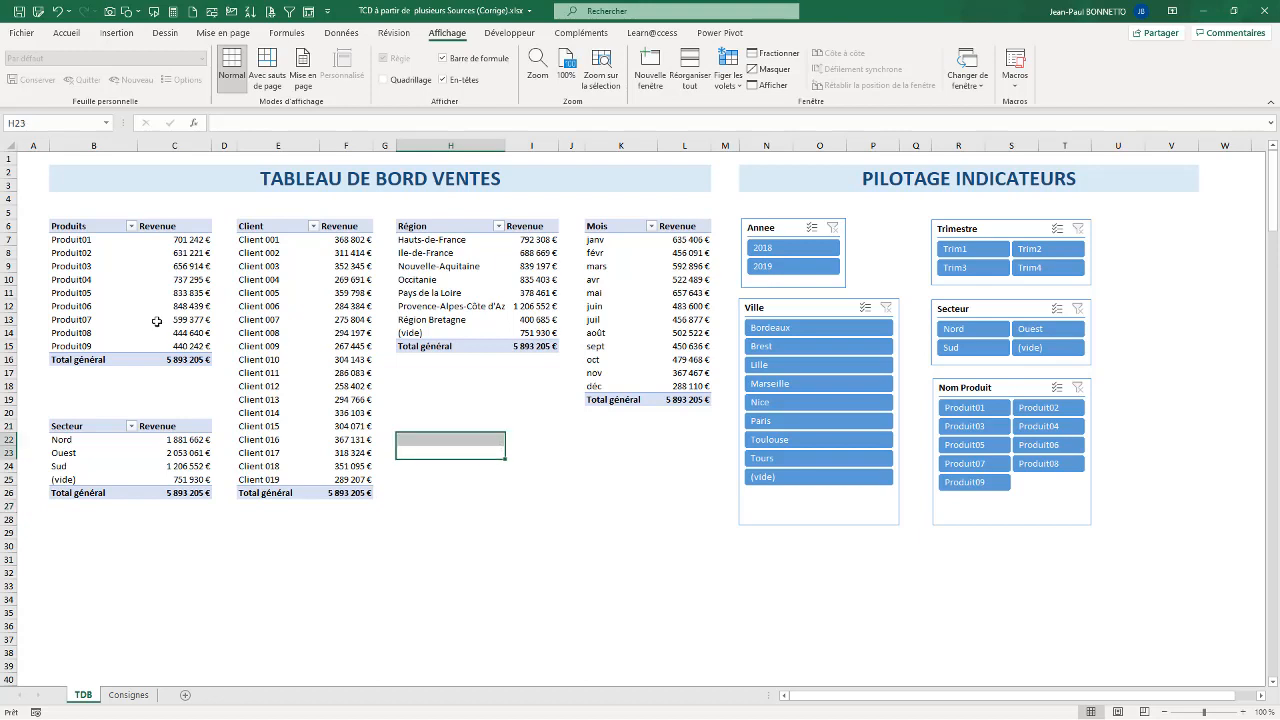
left_click(496, 480)
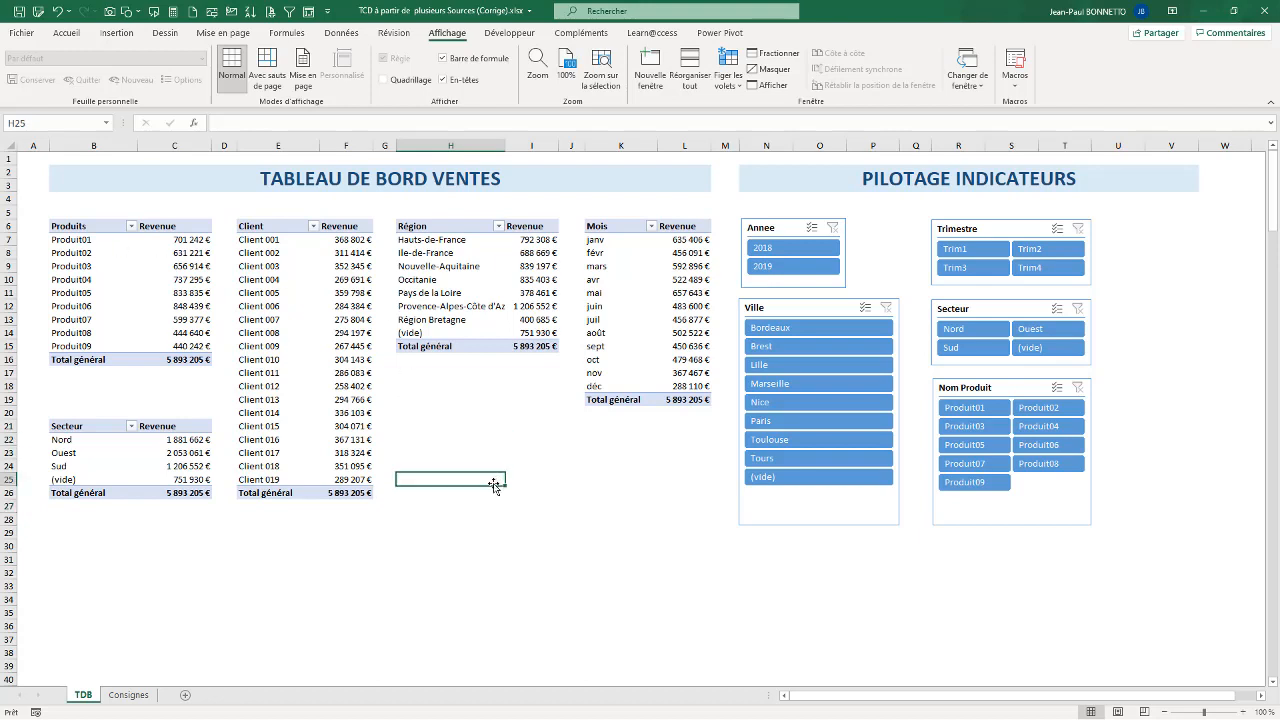